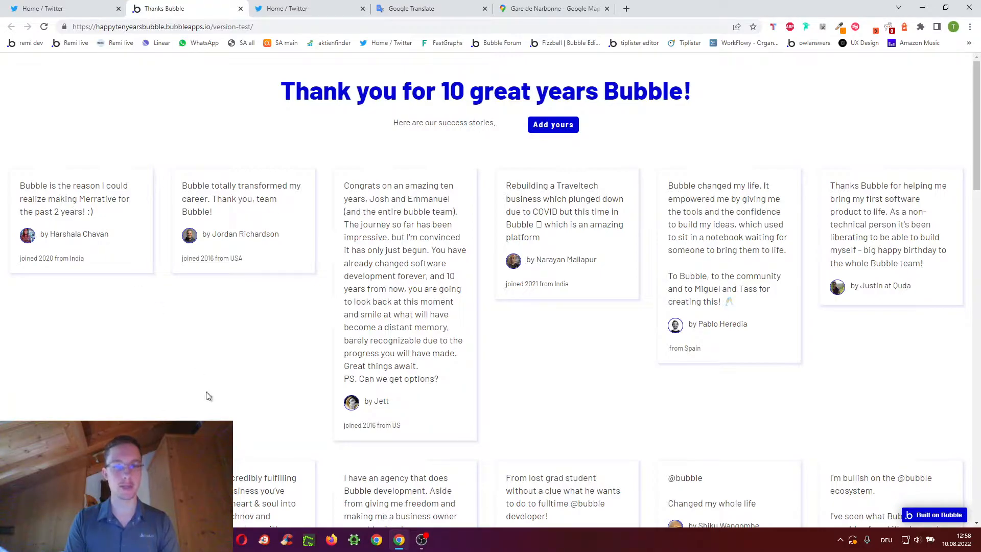
Review the Thanks Bubble page's success stories and its form for adding one, and compare the finished project with the empty clone.
scroll(208, 396, "down", 10)
scroll(208, 396, "down", 4)
scroll(208, 396, "up", 15)
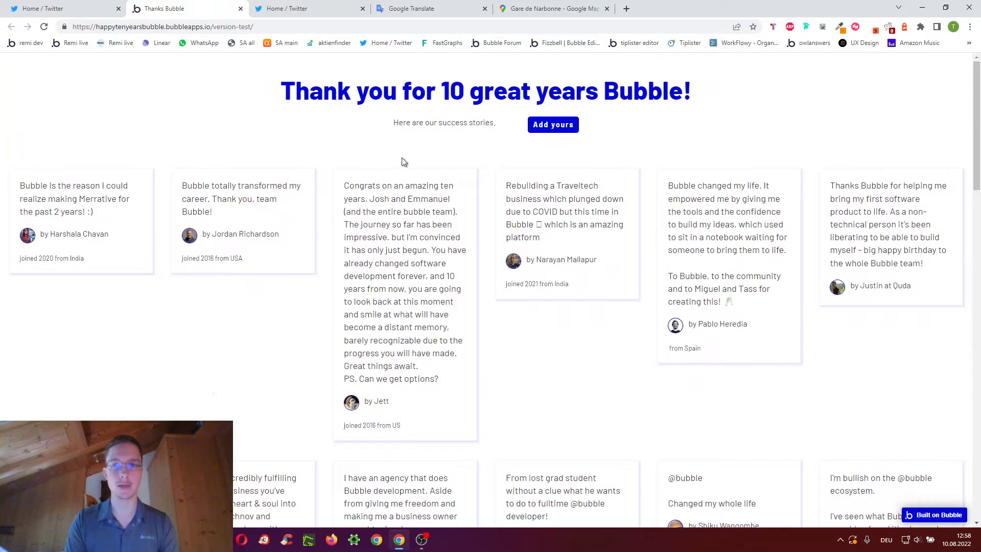
left_click(562, 126)
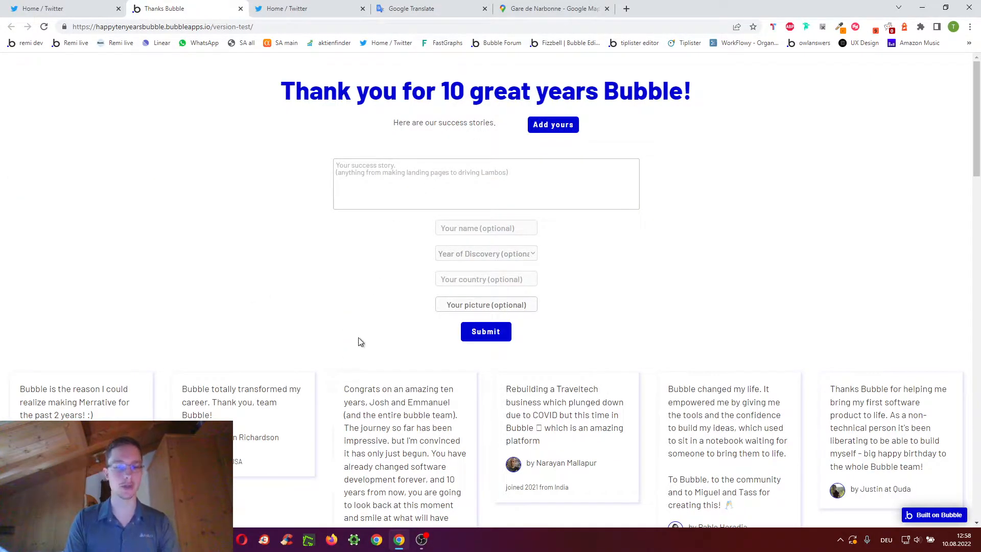
key("alt+Tab")
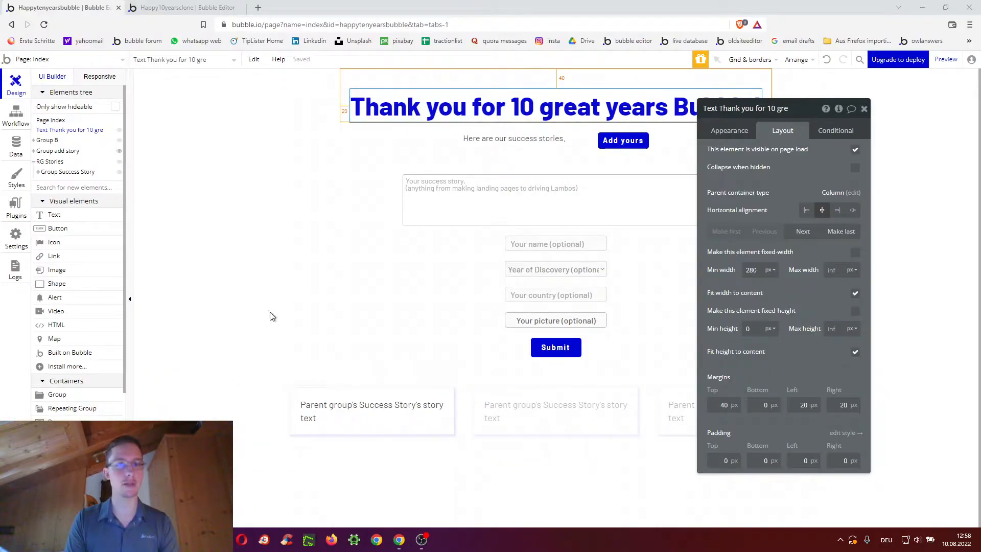
left_click(195, 5)
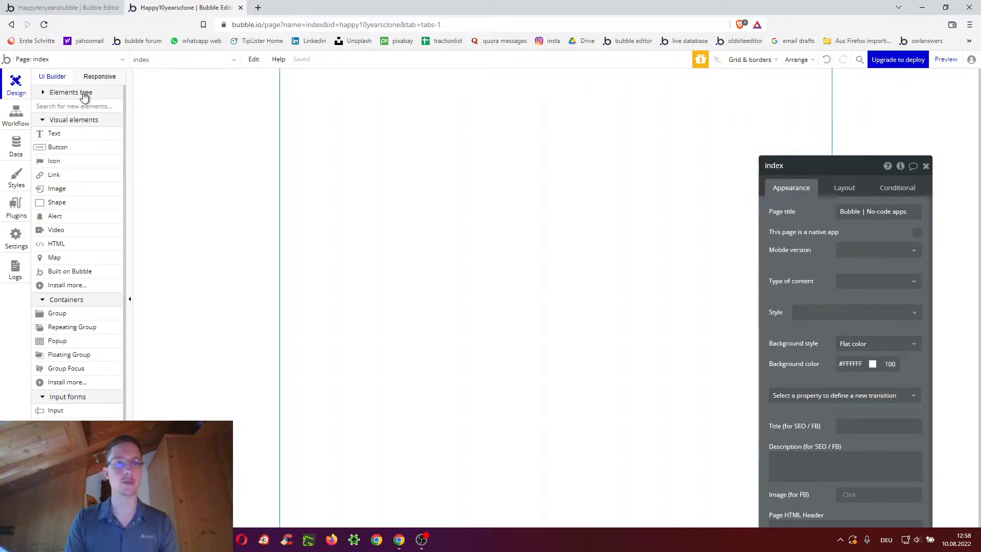
left_click(71, 7)
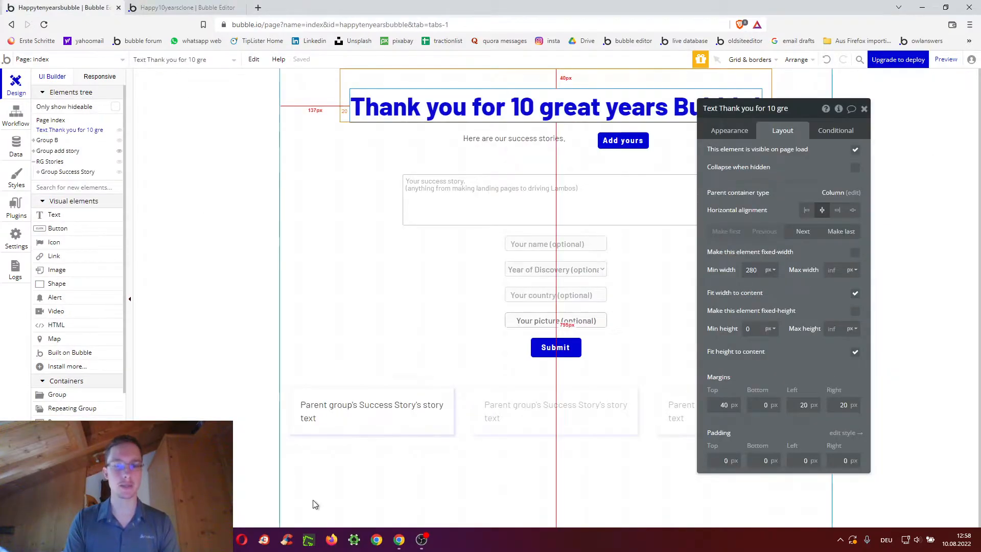
left_click(399, 541)
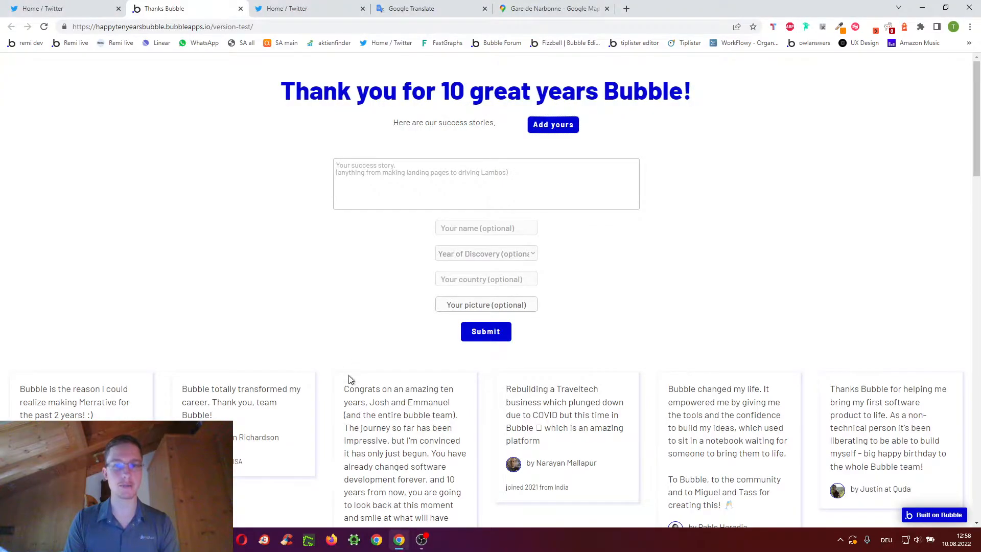
scroll(351, 378, "down", 5)
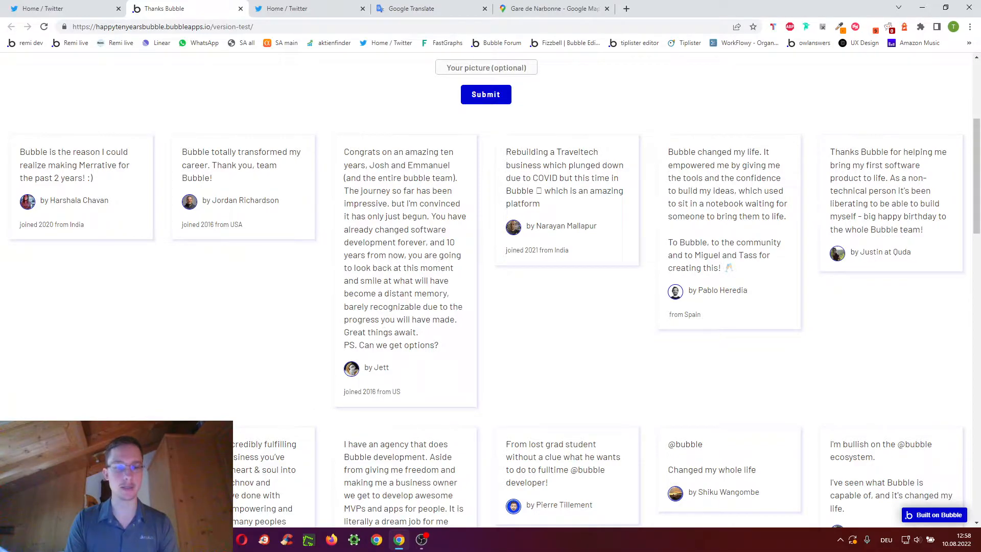
Switch to the Happy10yearsclone project in the Bubble editor and create a custom data type named Testimonial.
key("alt+Tab")
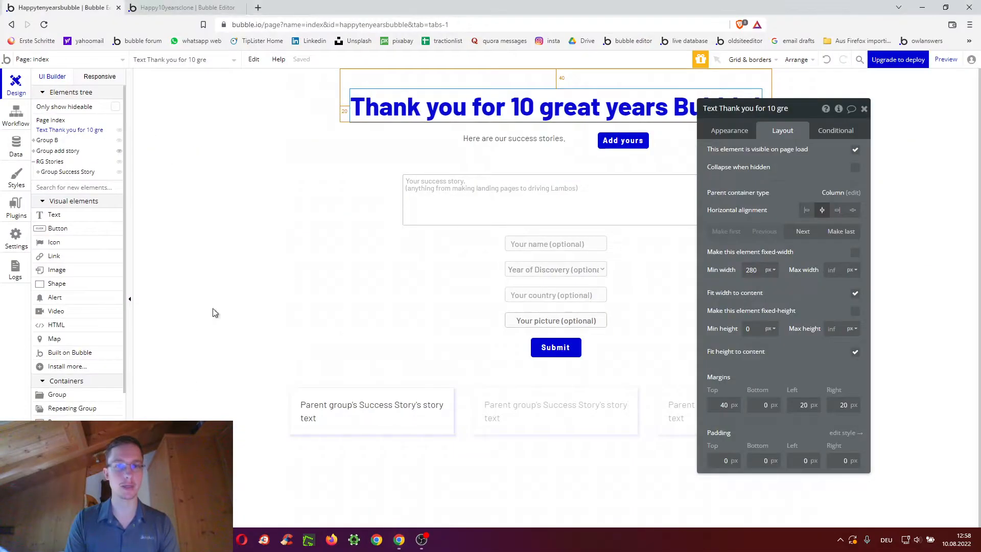
left_click(168, 7)
left_click(7, 153)
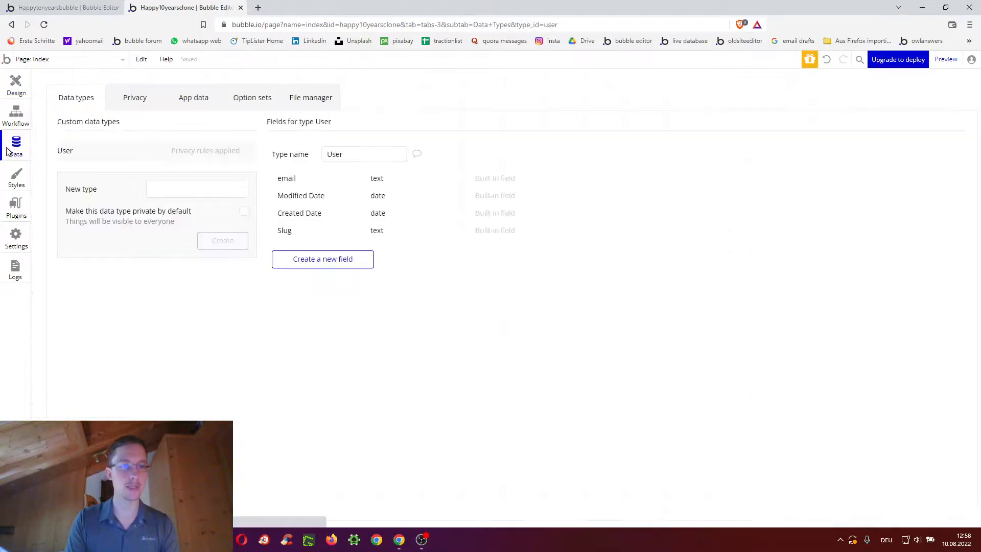
left_click(172, 190)
type("Testimia")
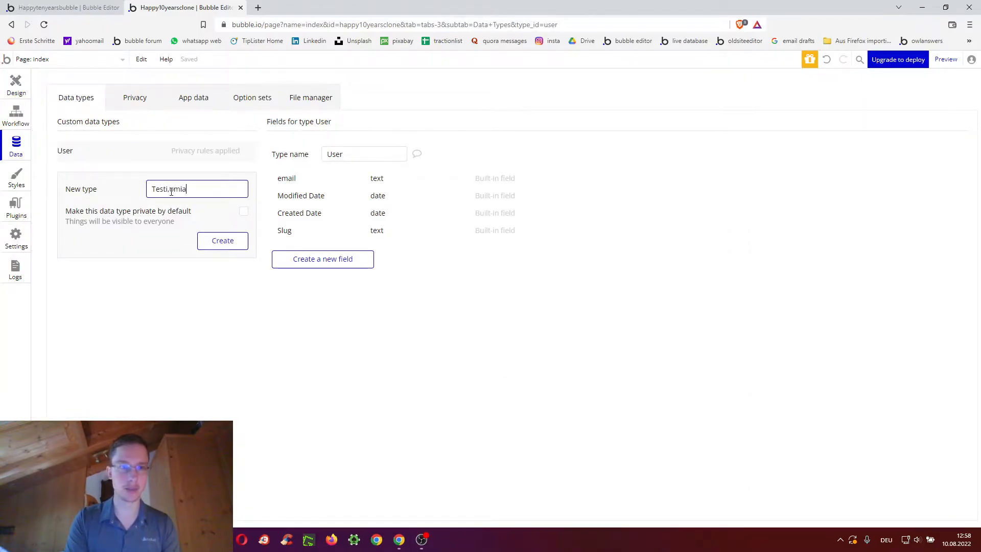
type("on")
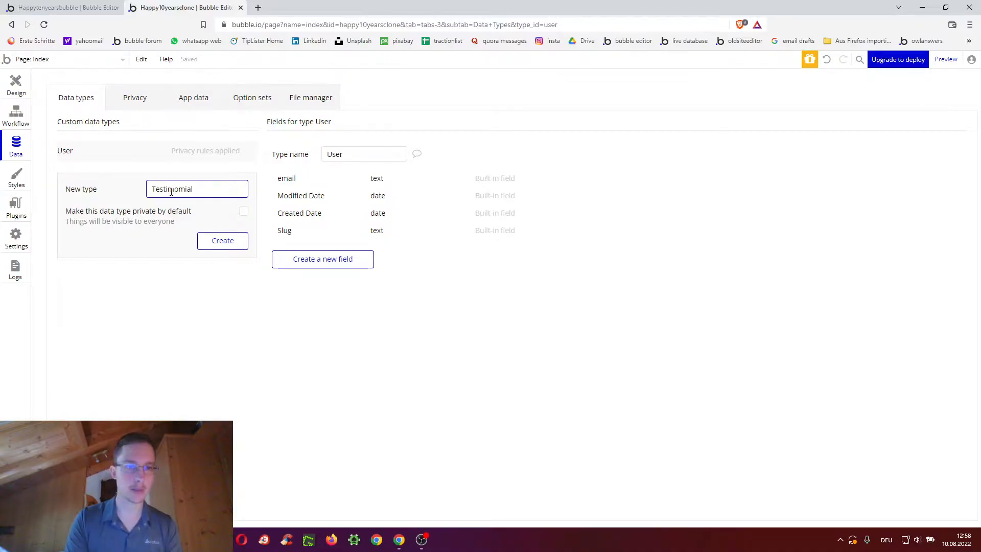
key("BackSpace")
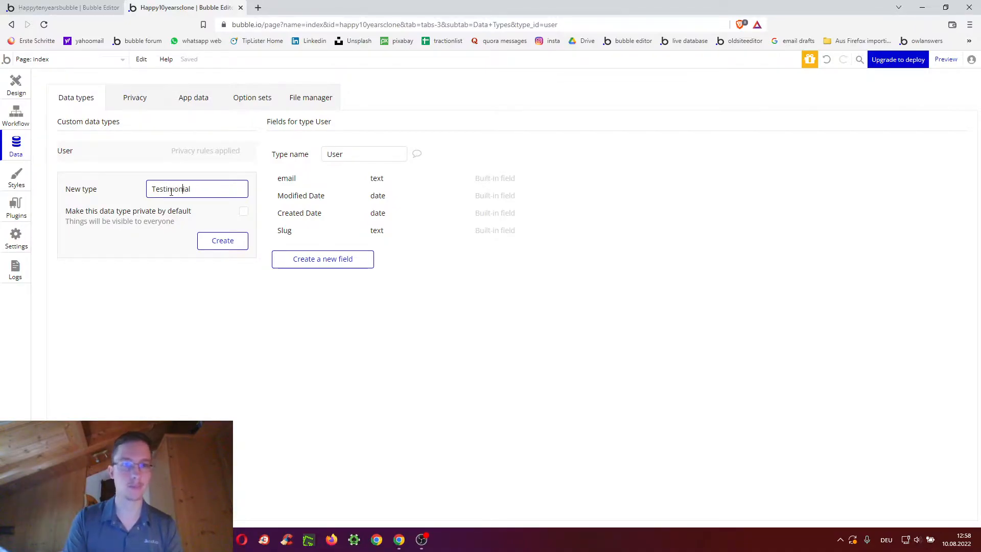
left_click(223, 240)
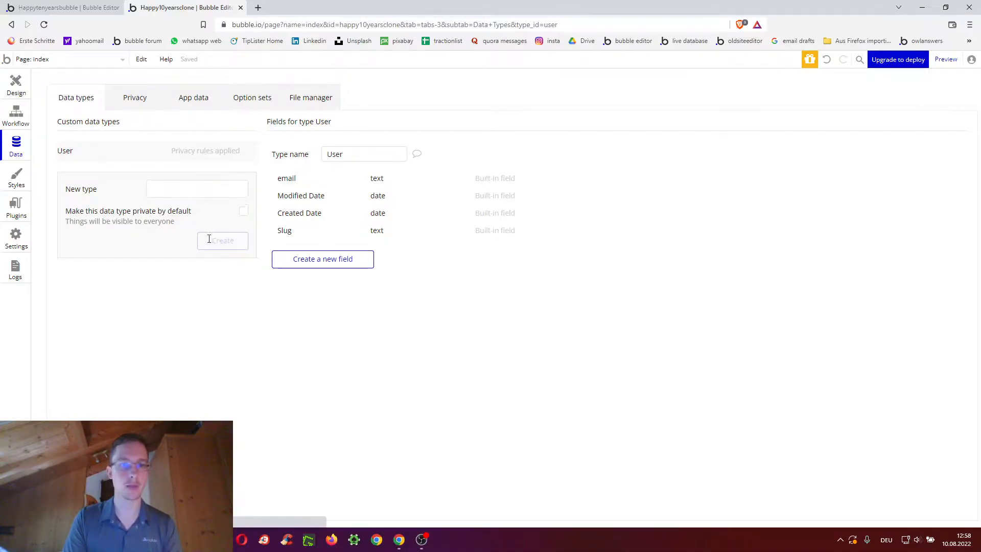
Add a field named "text" of type text to the Testimonial data type.
left_click(315, 262)
type("text")
left_click(537, 151)
left_click(510, 166)
left_click(481, 200)
Add a field named "username" of type text to the Testimonial data type.
left_click(312, 282)
type("username")
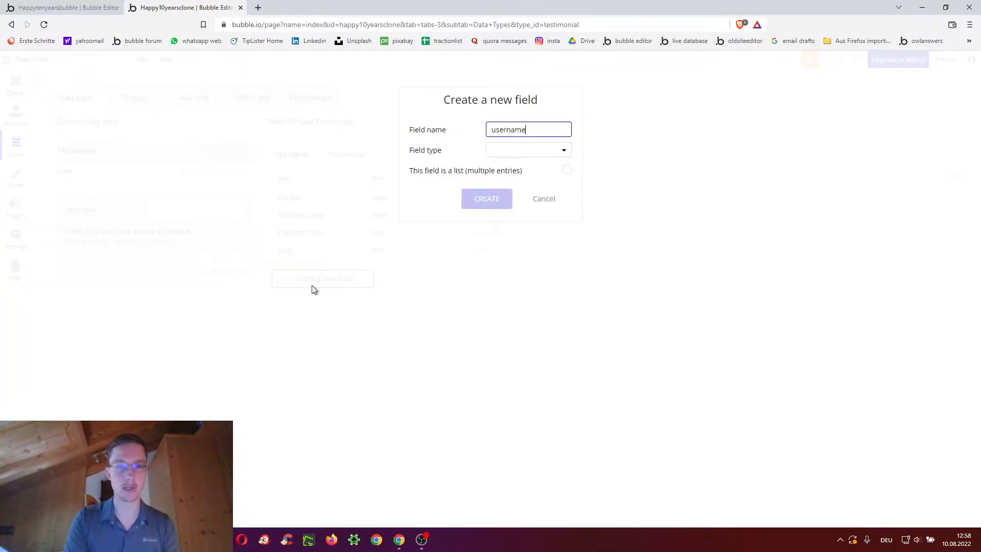
left_click(492, 153)
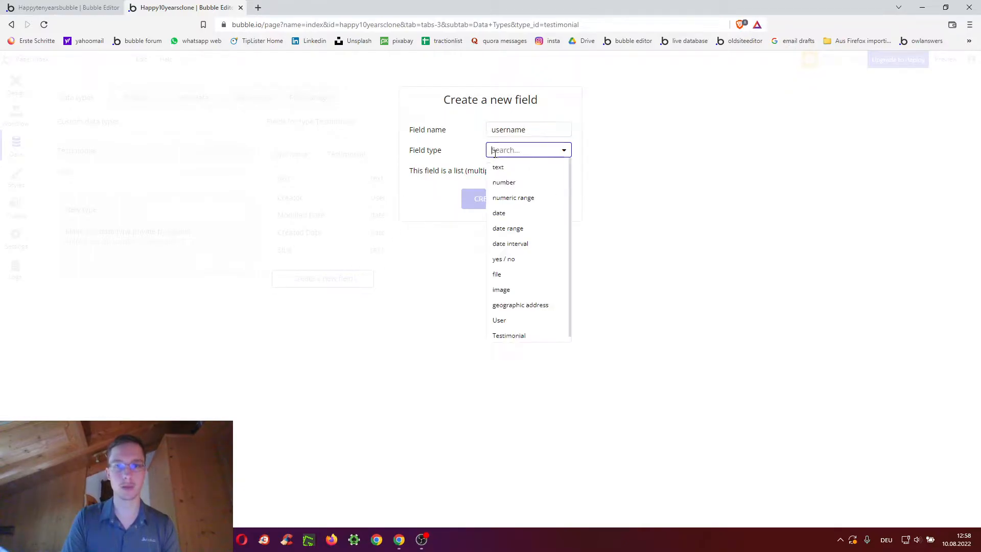
left_click(495, 166)
left_click(482, 203)
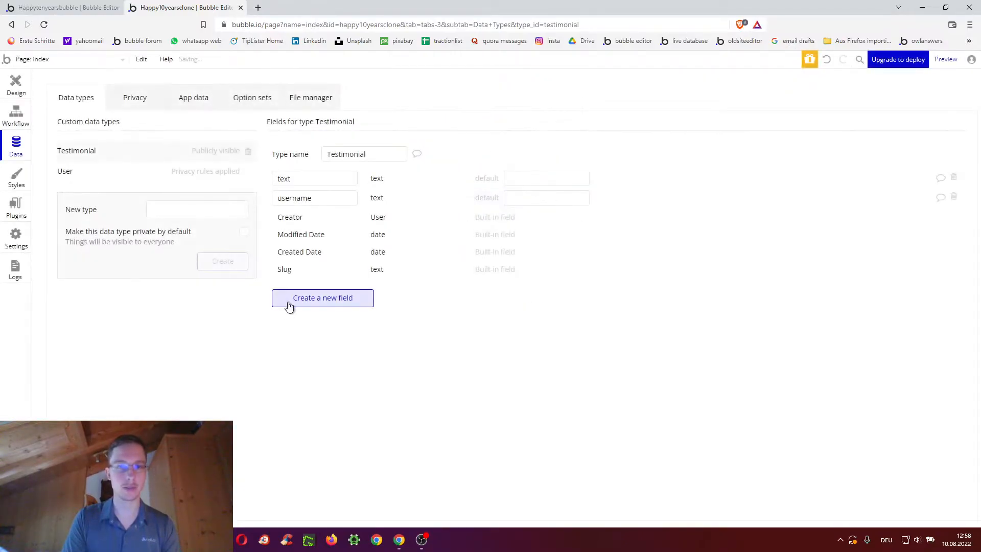
Add a field named "user picture" of type image to the Testimonial data type.
left_click(287, 299)
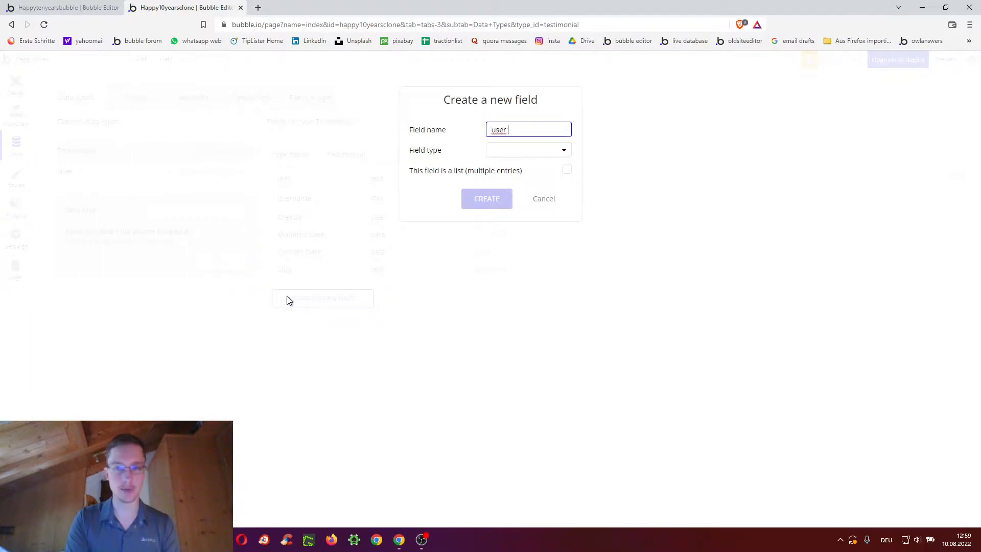
left_click(531, 148)
left_click(501, 290)
left_click(485, 198)
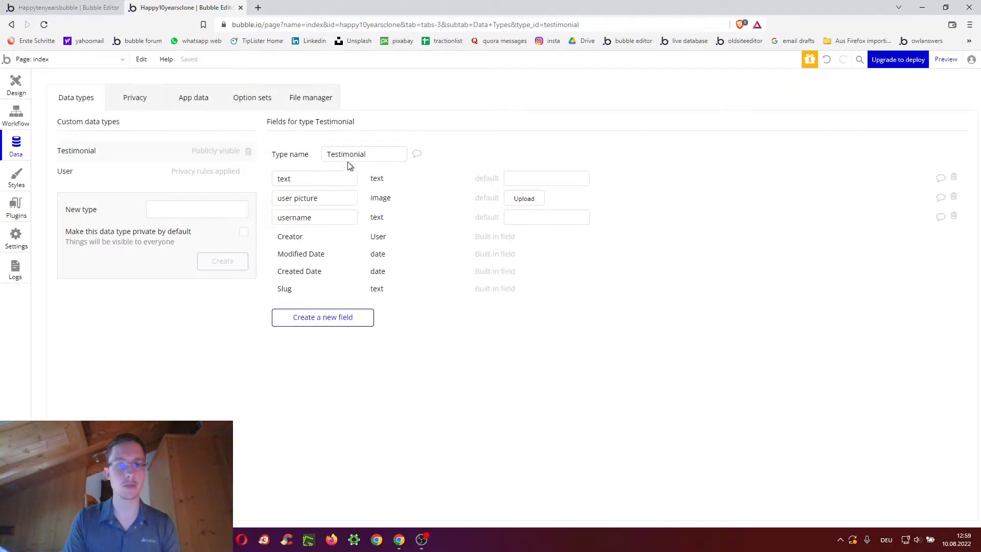
left_click(339, 317)
type("d")
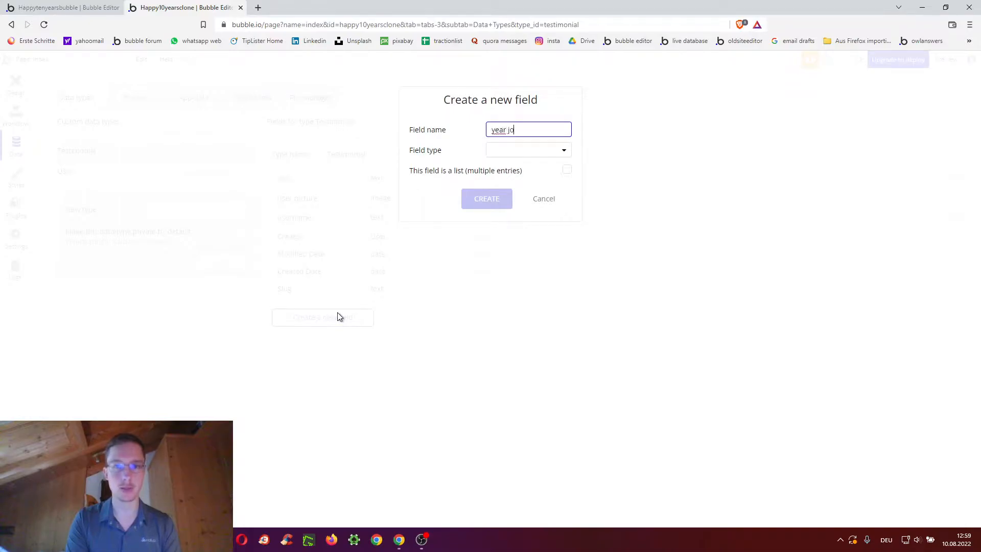
left_click(546, 199)
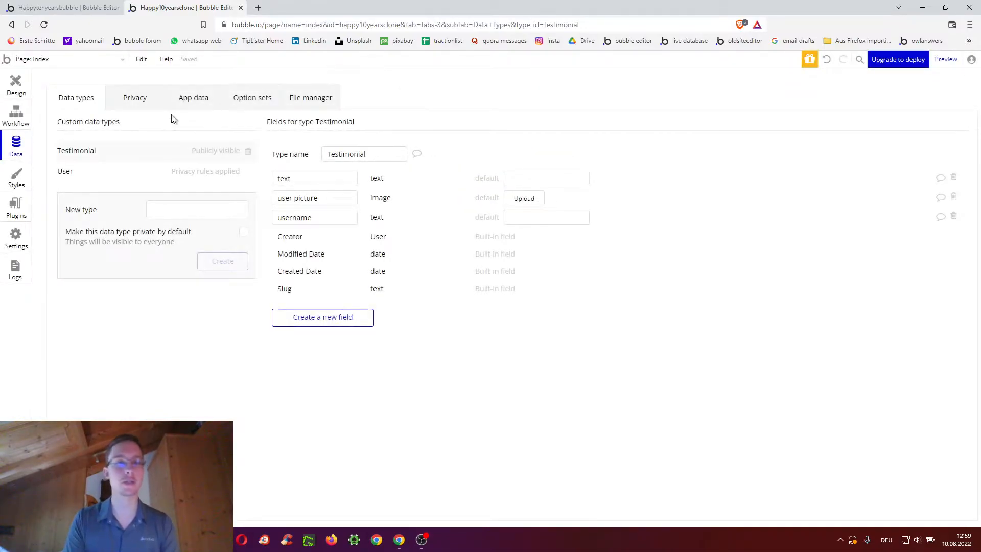
Create a custom option set named "OS_Year joined".
left_click(250, 99)
left_click(154, 173)
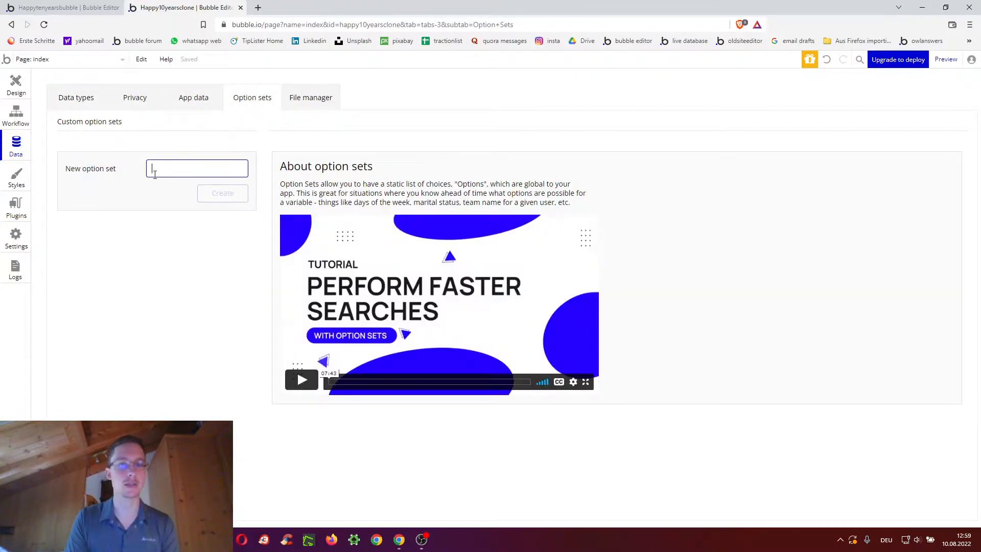
type("Ye")
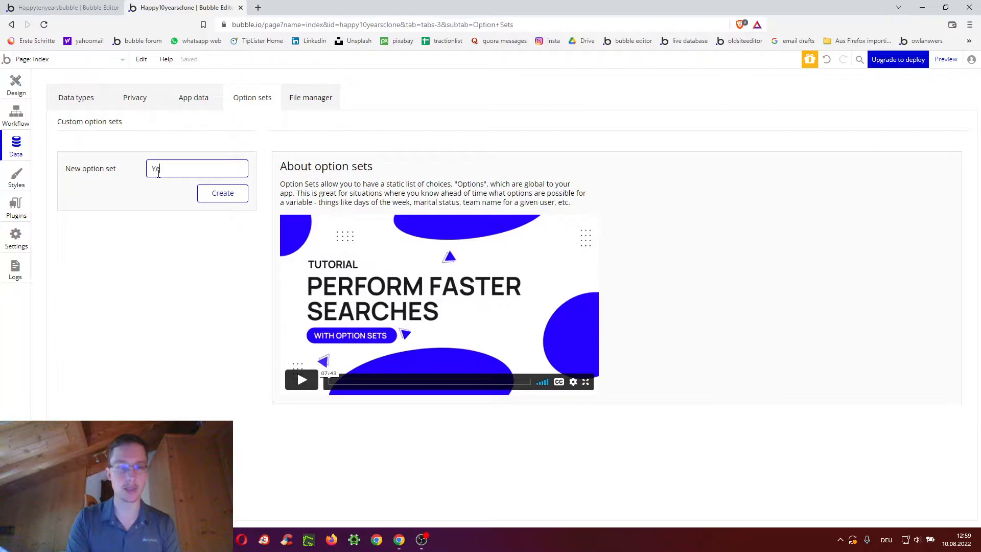
type("OS Year joined")
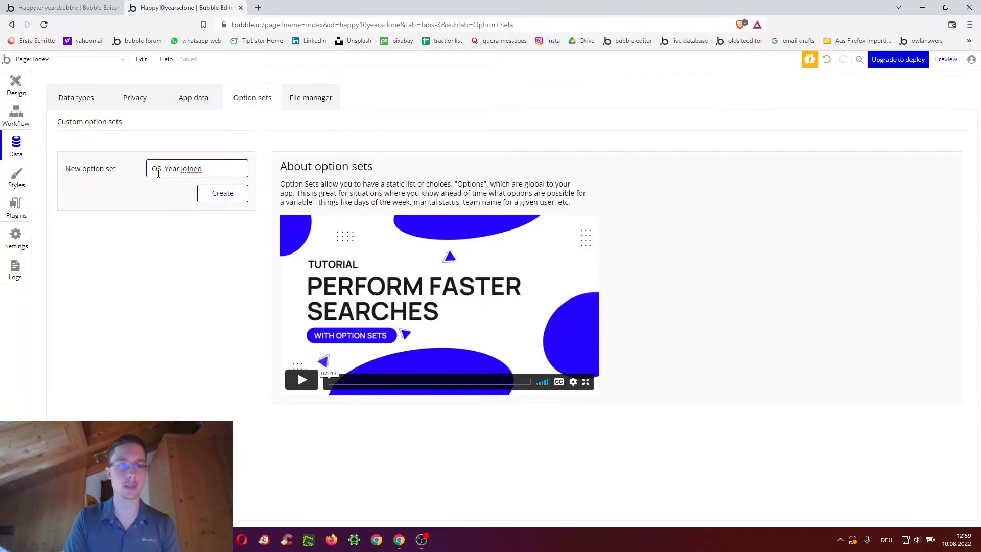
left_click(222, 198)
Add one option for each year from 2012 to 2022 to the OS_Year joined set, correcting the mistyped 2018 entry.
left_click(342, 282)
type("201")
type("2")
key("Return")
type("2013")
key("Return")
type("2014")
key("Return")
type("2015")
key("Return")
type("2016")
key("Return")
type("2017")
key("Return")
type("2ß18")
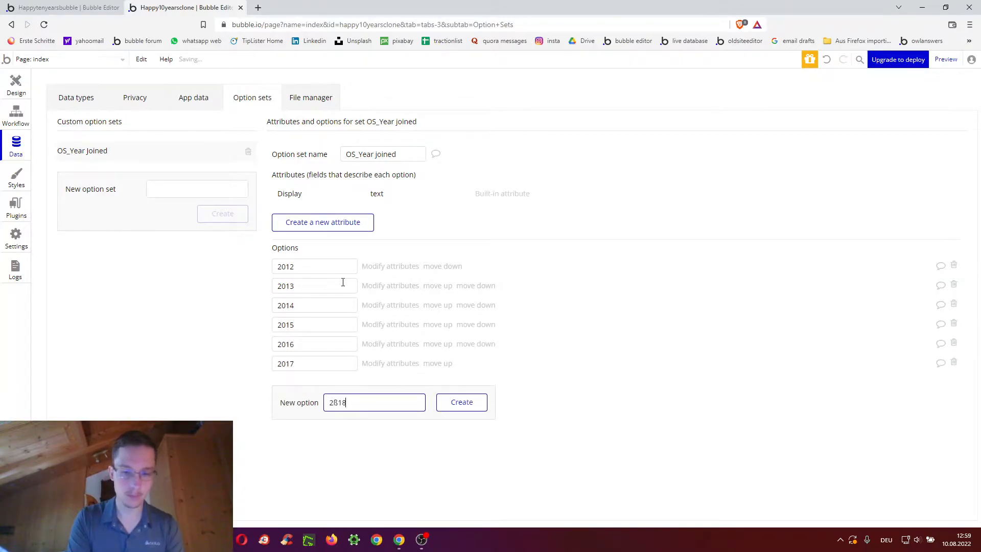
key("Return")
type("2019")
key("Return")
type("2020")
key("Return")
type("2021")
key("Return")
type("2022")
key("Return")
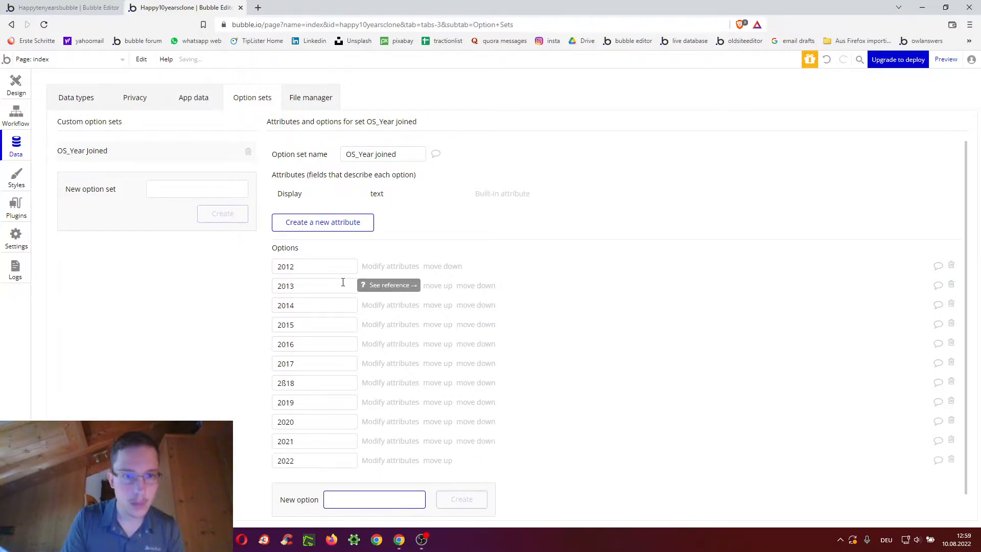
left_click(286, 382)
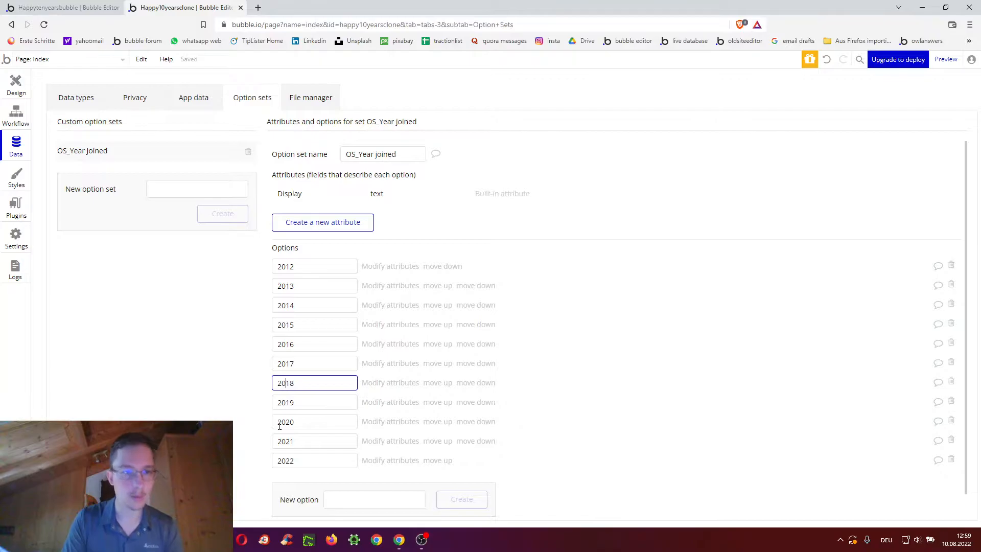
Add a field named "year joined" of type OS_Year joined to the Testimonial data type.
left_click(81, 98)
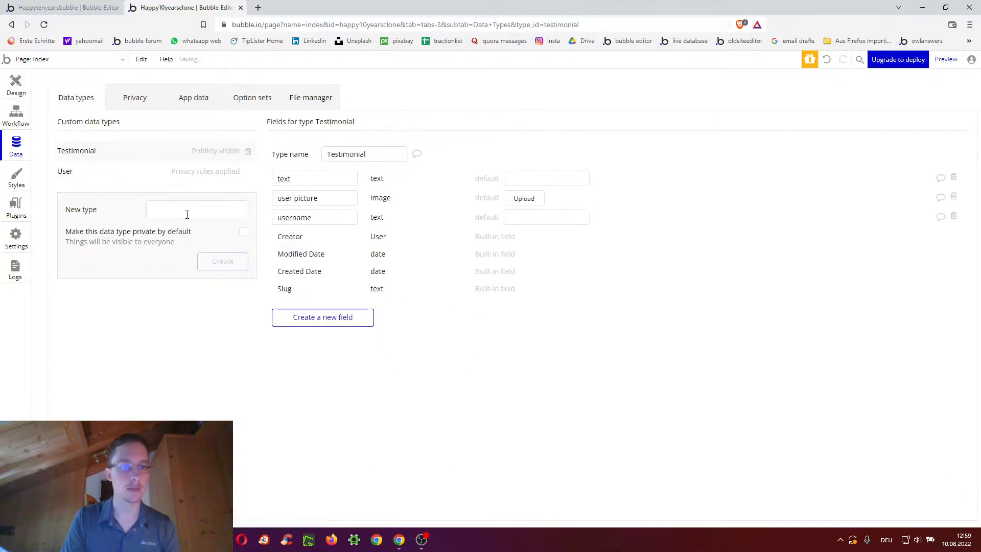
left_click(308, 321)
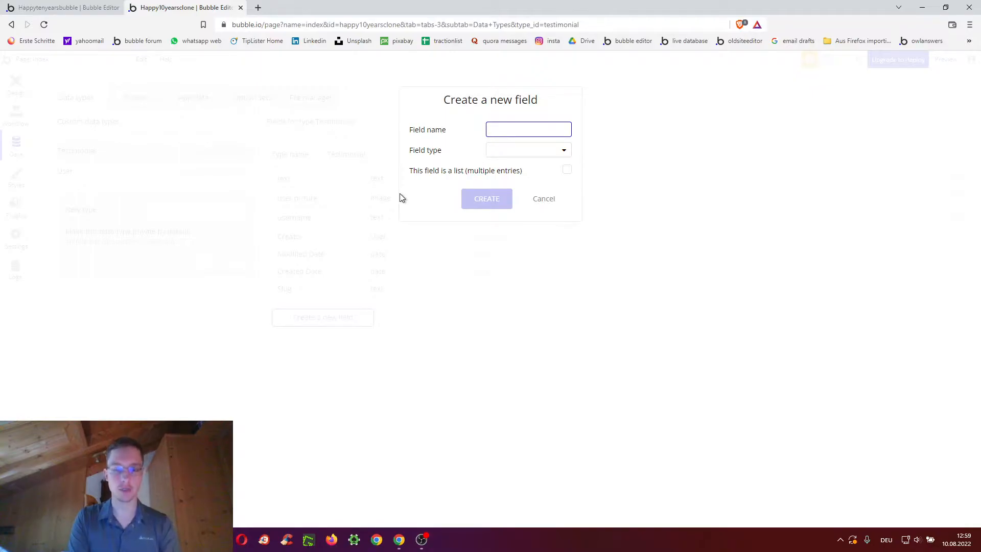
type("year joined")
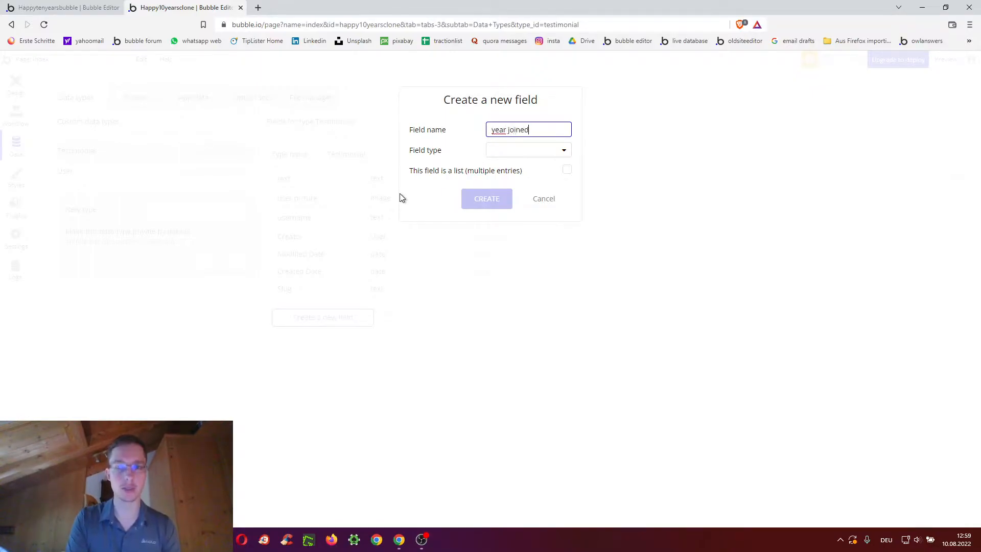
left_click(500, 150)
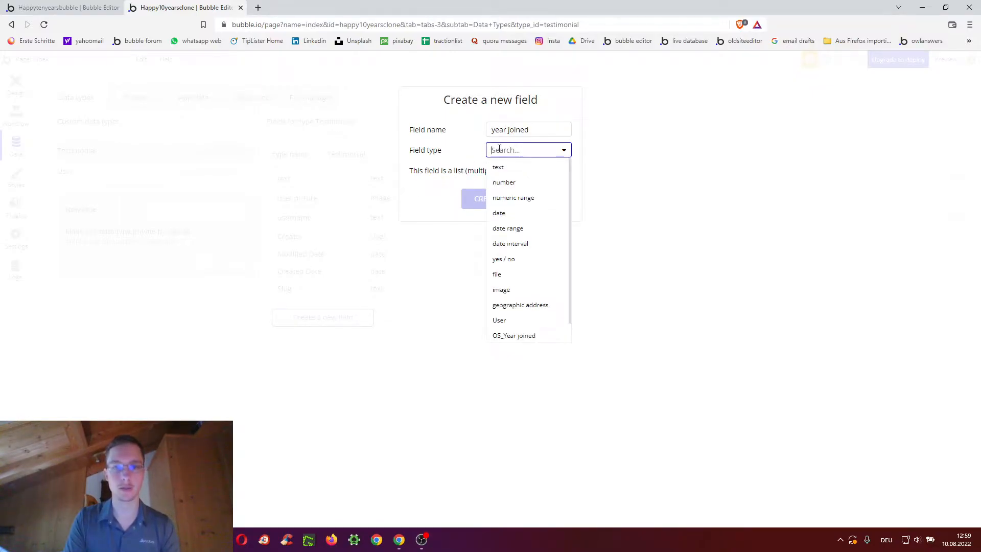
left_click(504, 339)
left_click(485, 201)
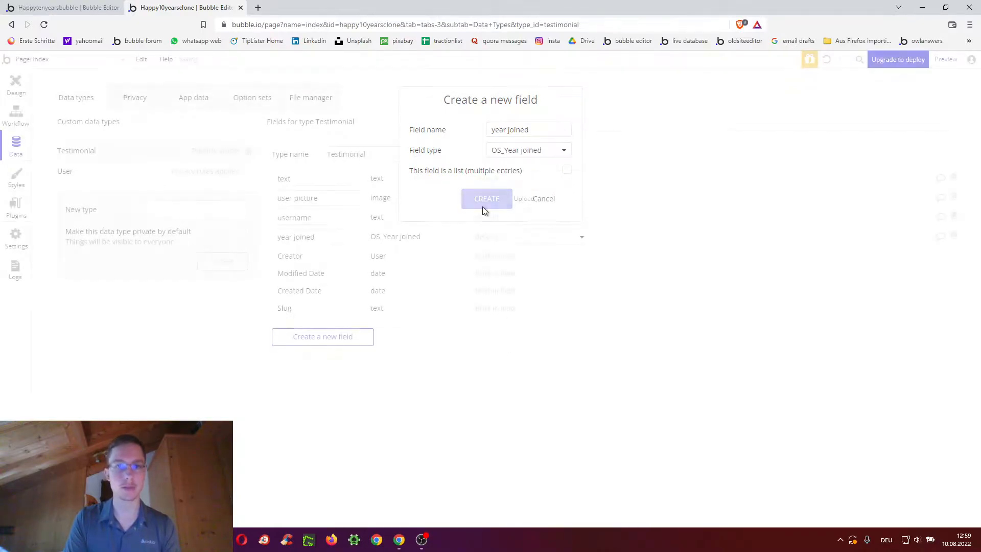
Add a text field named "country from" to the Testimonial data type and return to designing the index page.
left_click(300, 341)
type("country fro")
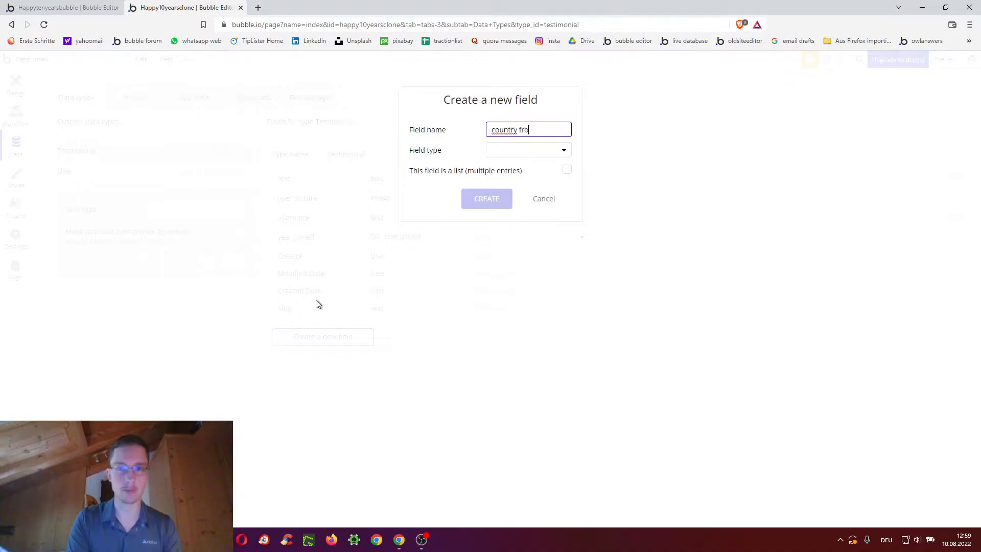
left_click(504, 154)
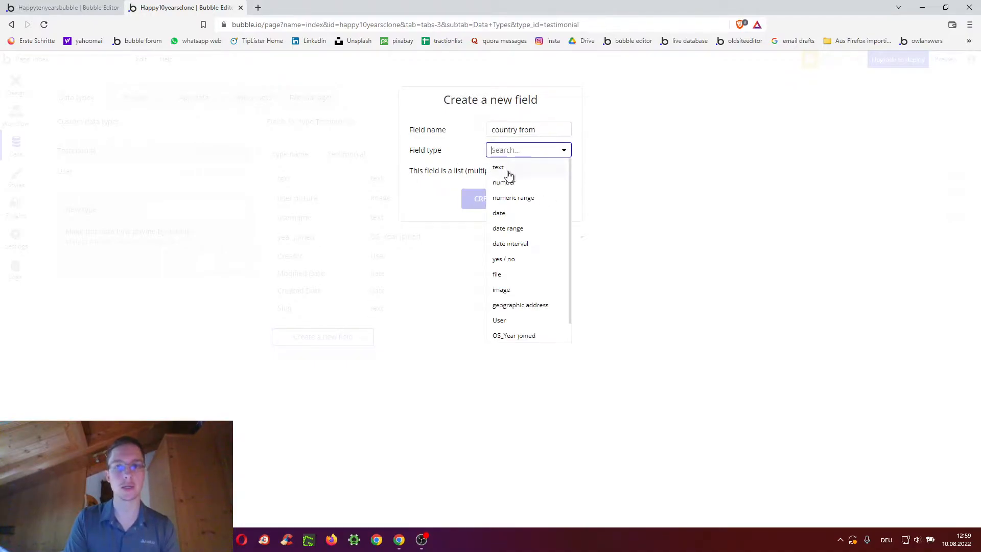
left_click(507, 175)
left_click(487, 201)
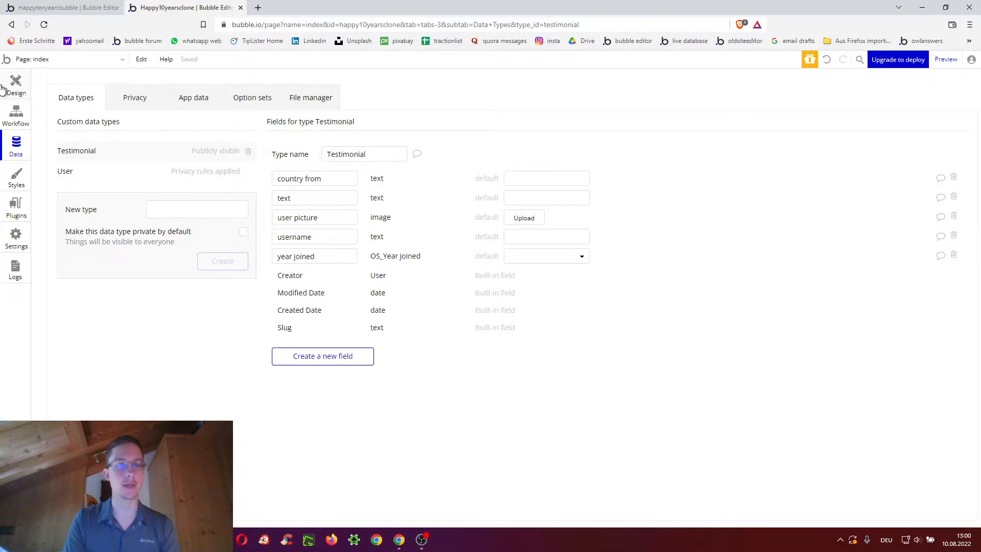
left_click(14, 84)
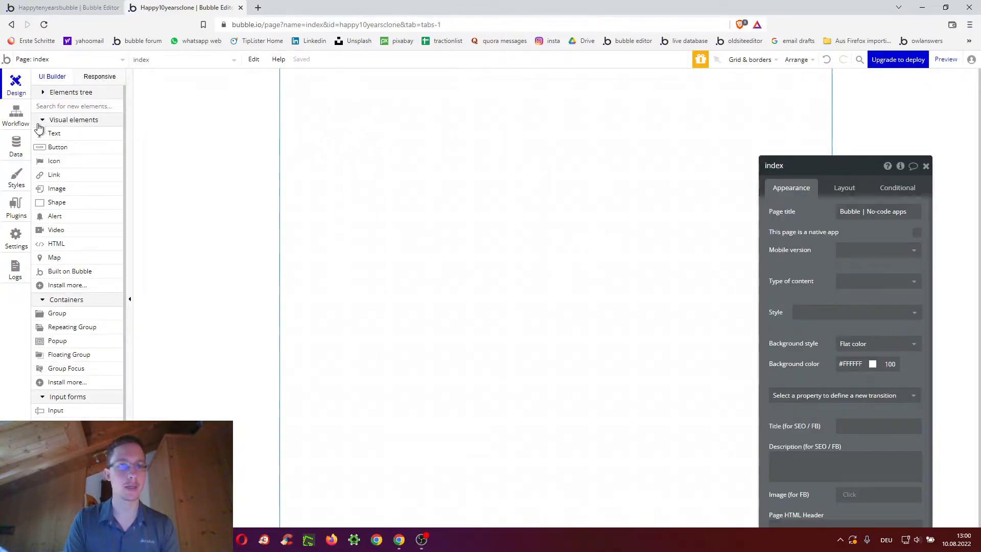
Add a text element about 465 by 130 px near the page's top, styled H1 Heading - Dark, reading "Thank you for 10 great years Bubble".
left_click(51, 134)
left_click_drag(400, 107, 638, 174)
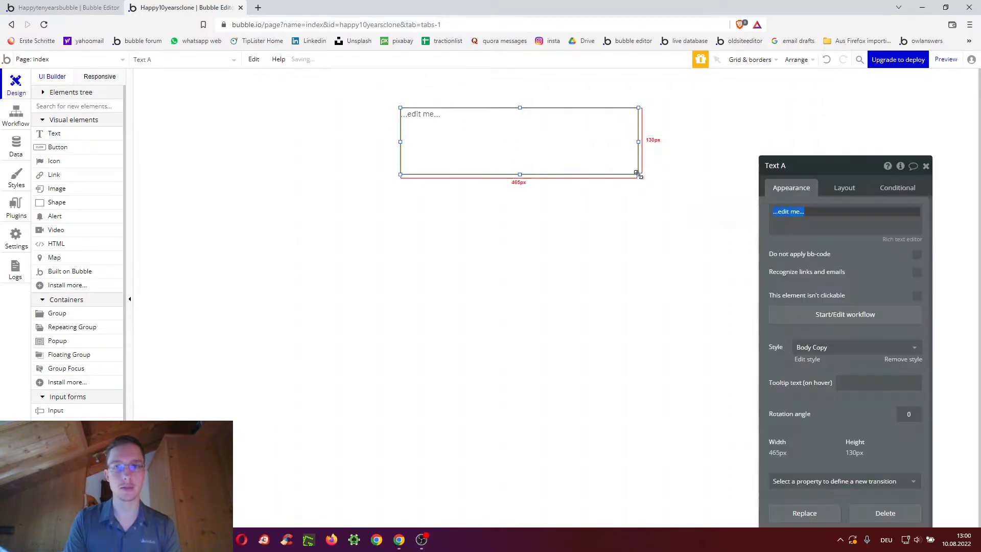
left_click(812, 347)
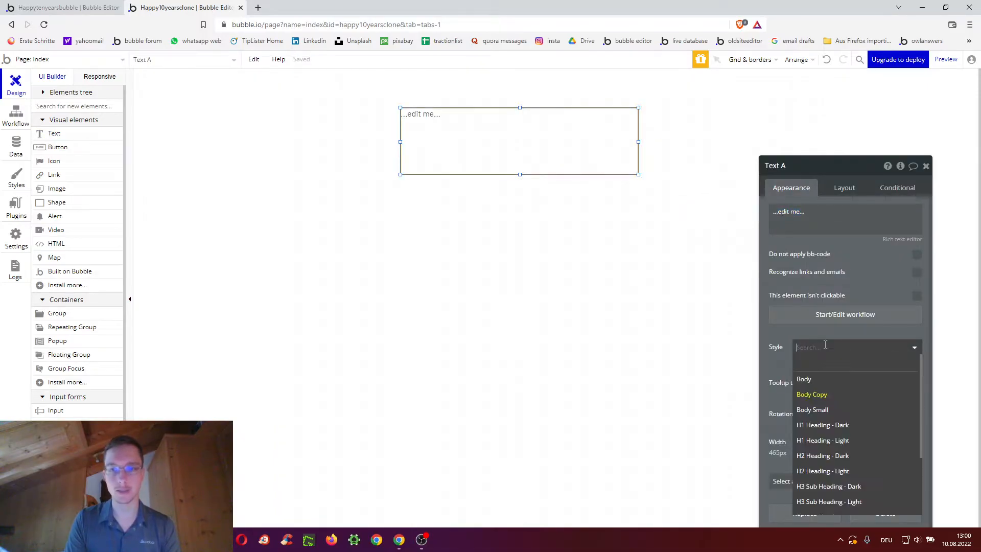
left_click(817, 430)
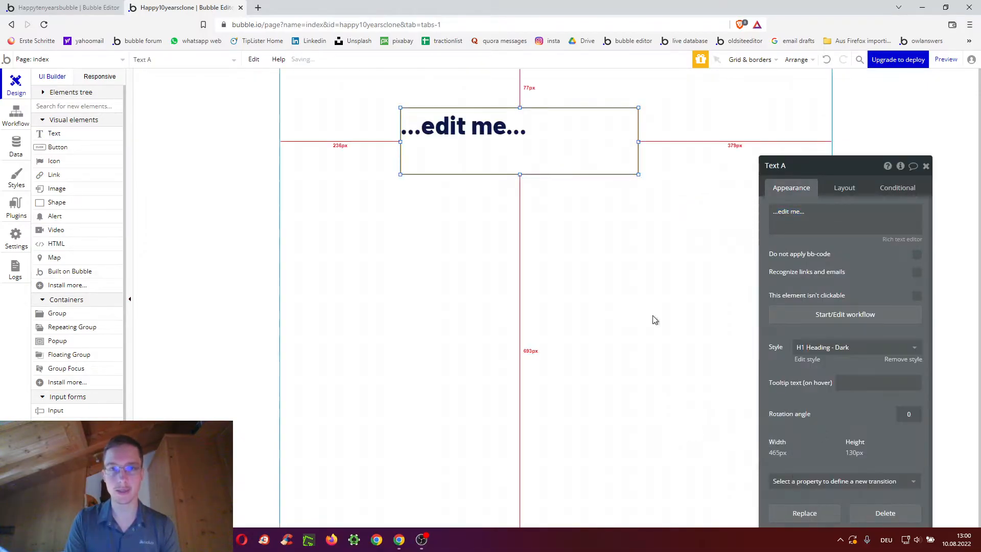
left_click(768, 212)
type("Thank")
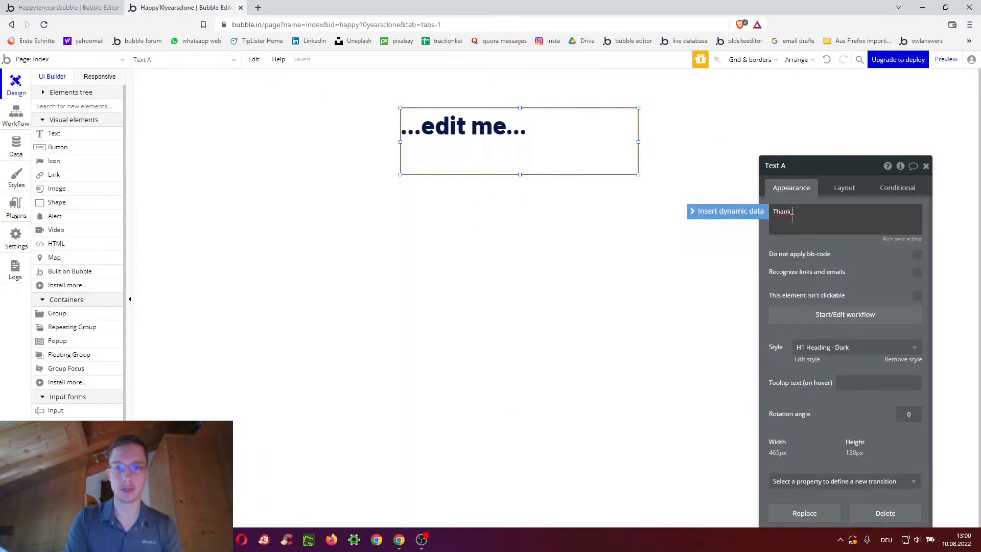
type(" you for 10 great years Bubble")
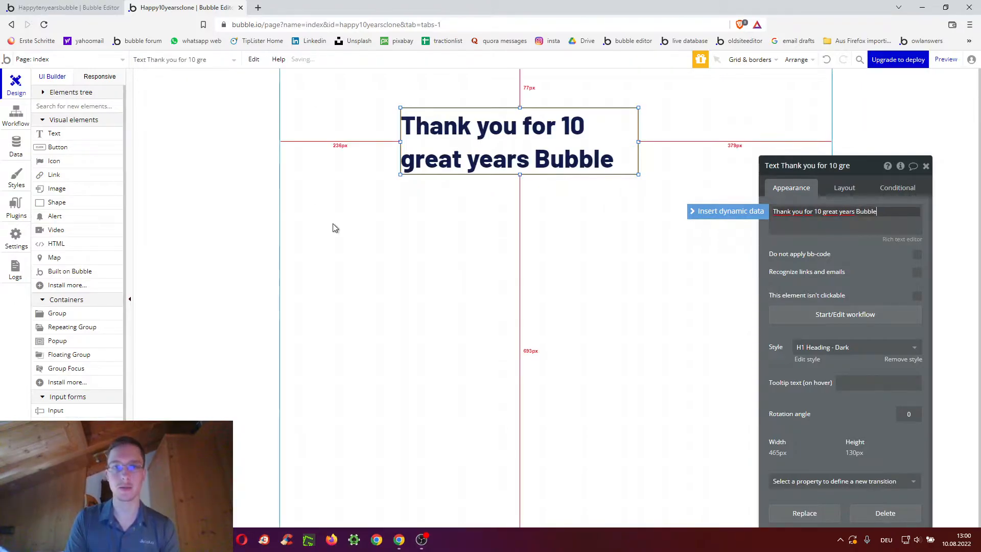
Set the index page's container layout to Column.
left_click(379, 258)
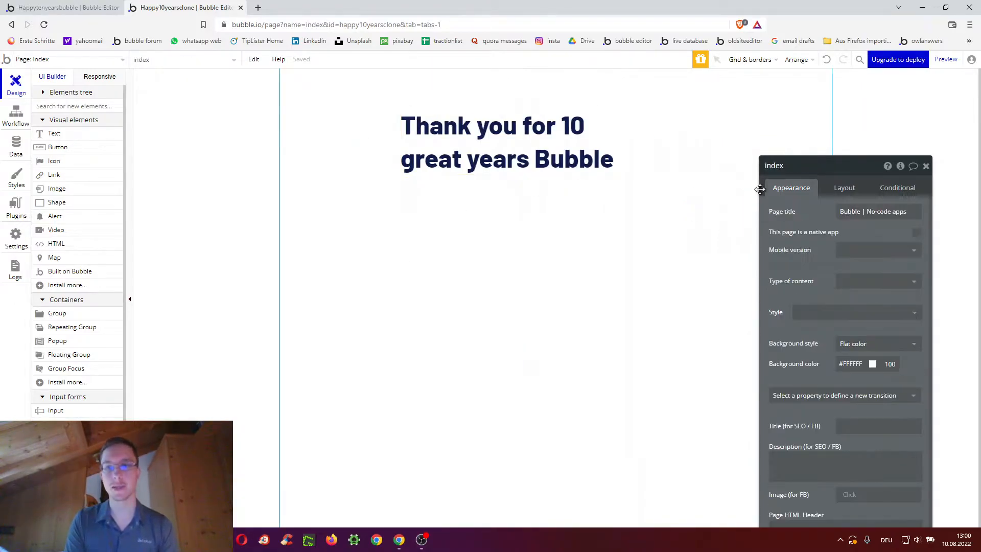
left_click(844, 188)
left_click(864, 212)
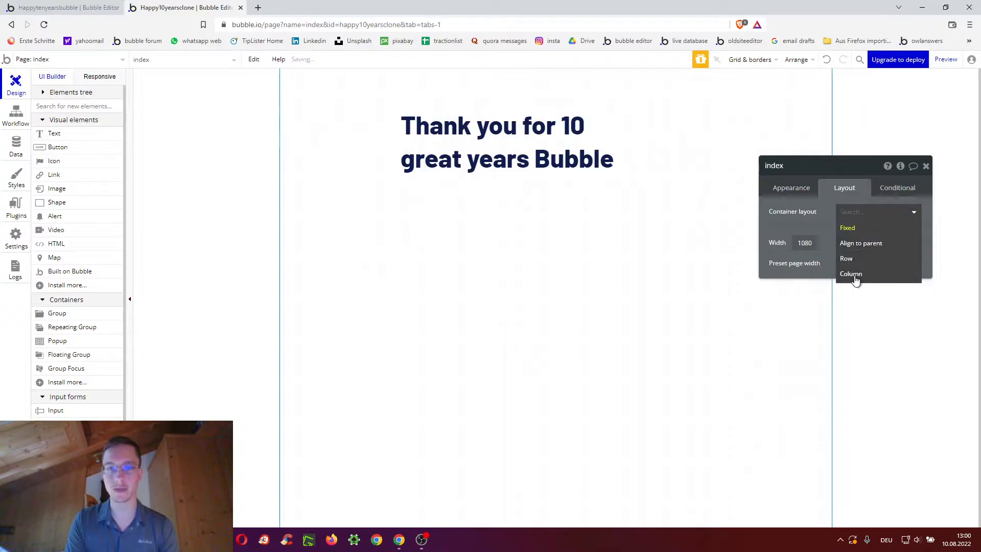
left_click(850, 274)
Center the heading element horizontally, remove its fixed width and set its minimum width to 280 px.
left_click(377, 99)
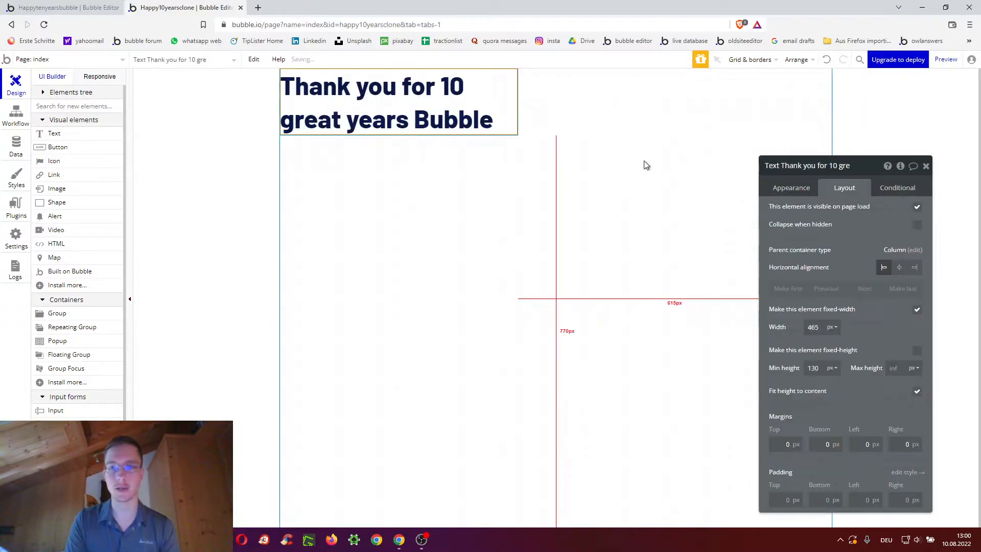
left_click(899, 267)
left_click(916, 307)
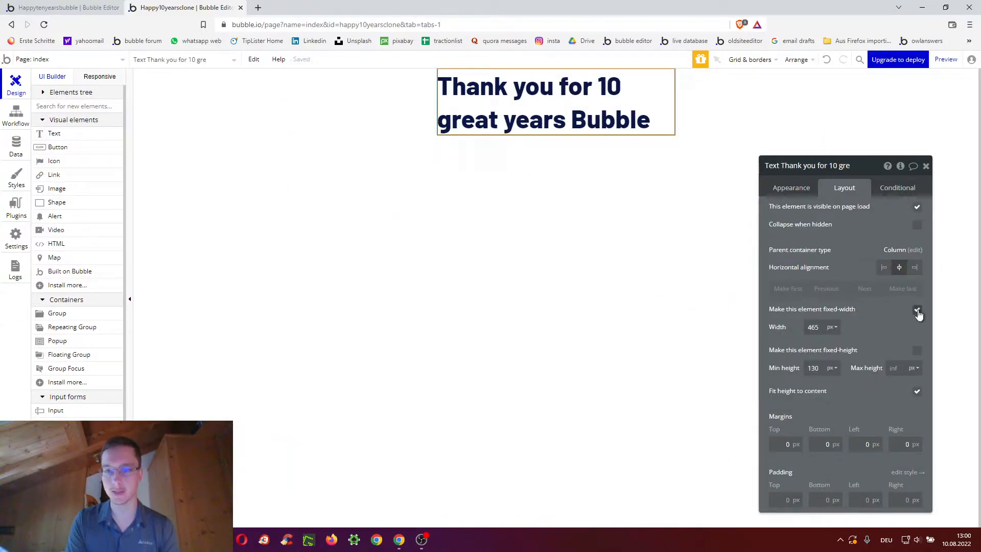
double_click(813, 327)
type("280")
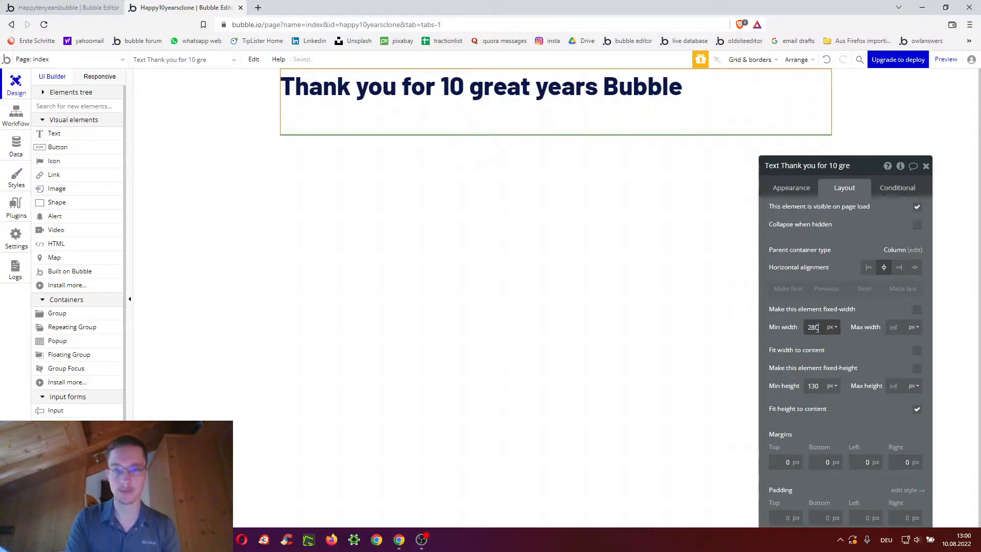
Give the heading element 20 px left and right margins and a maximum width of 600 px.
left_click_drag(781, 316, 699, 259)
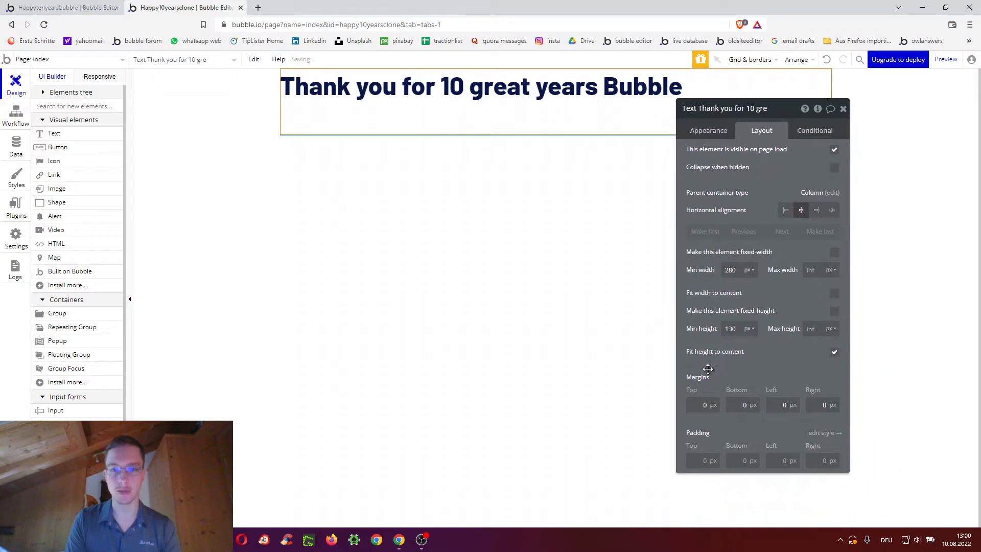
left_click(768, 411)
left_click(820, 403)
type("2")
left_click(769, 366)
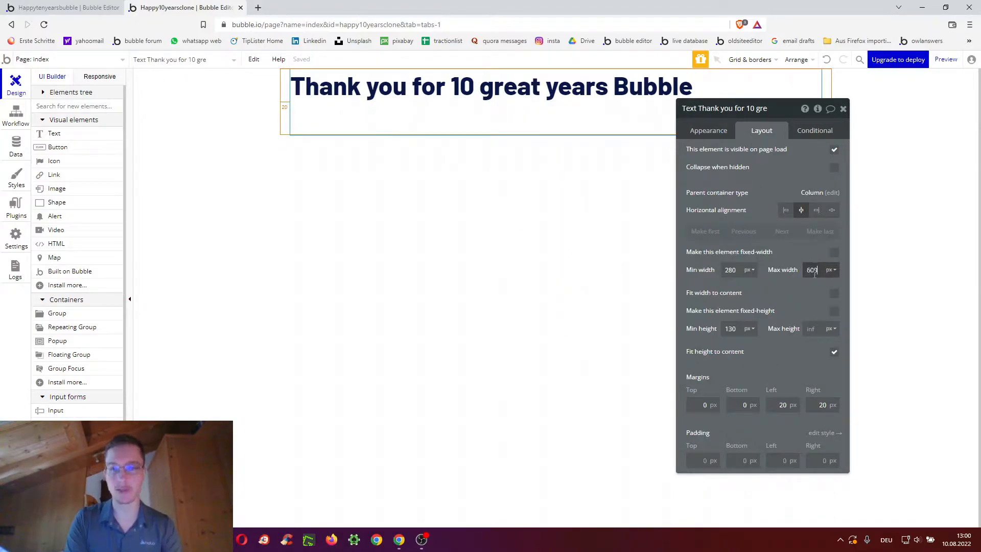
key("BackSpace")
type("0")
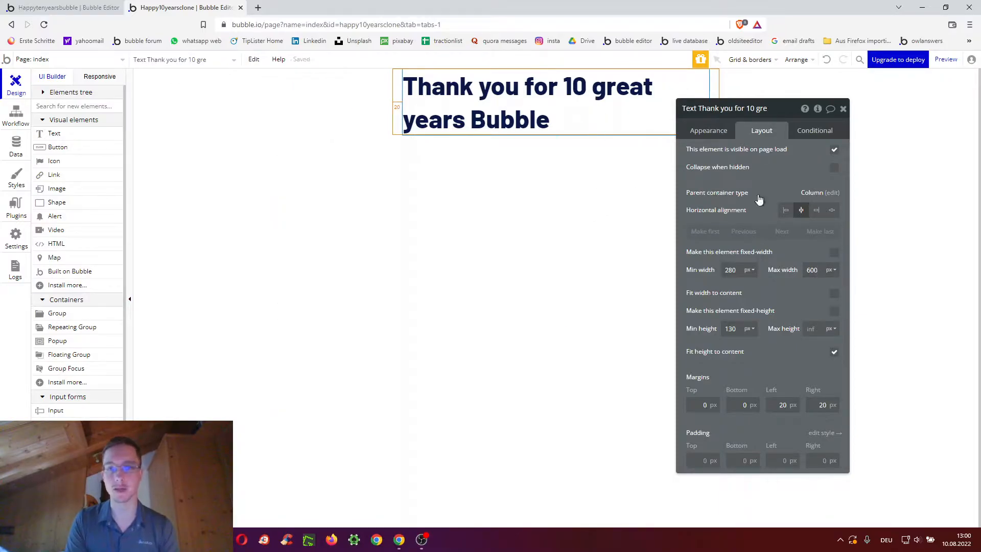
Center-align the whole heading text in the rich text editor and save it.
left_click(693, 129)
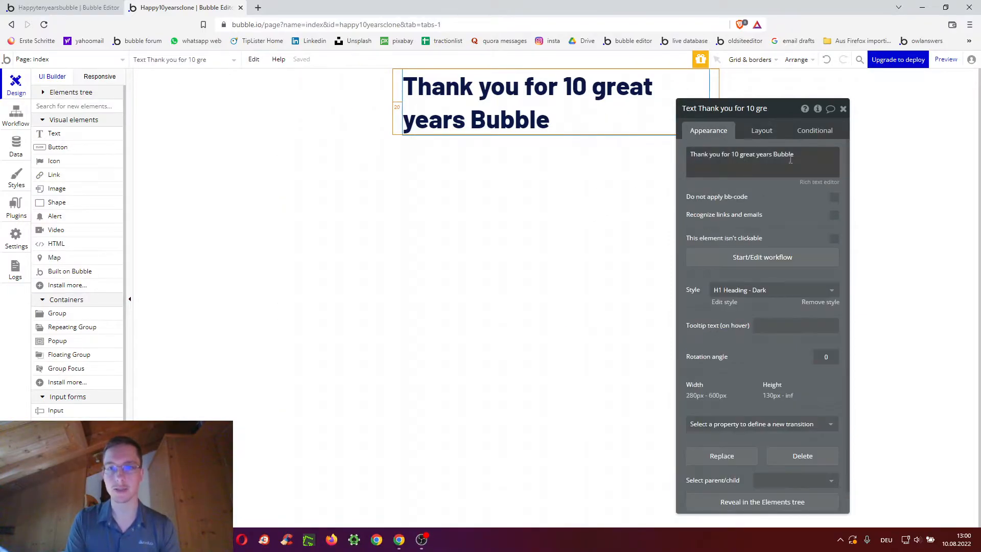
left_click(818, 182)
double_click(406, 144)
key("ctrl+a")
left_click(432, 130)
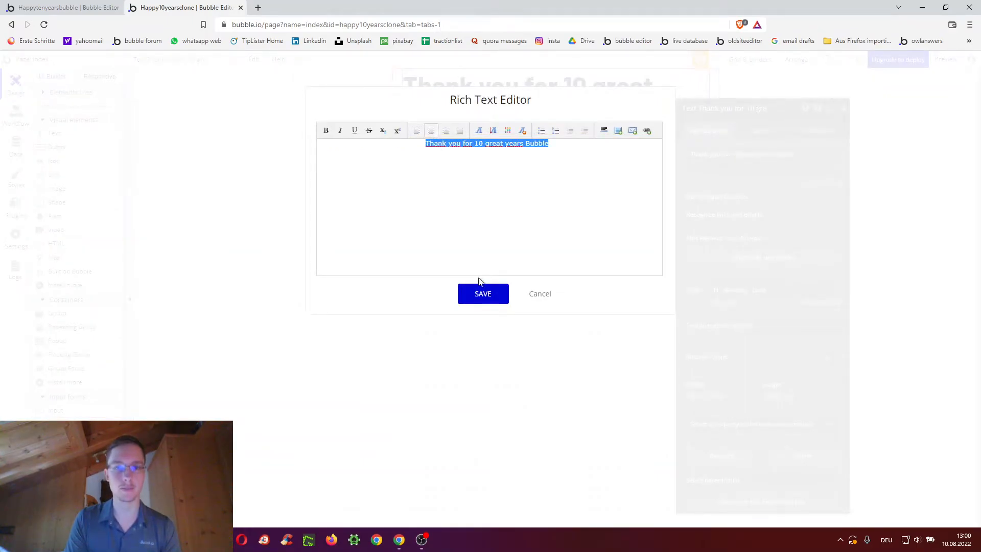
left_click(484, 294)
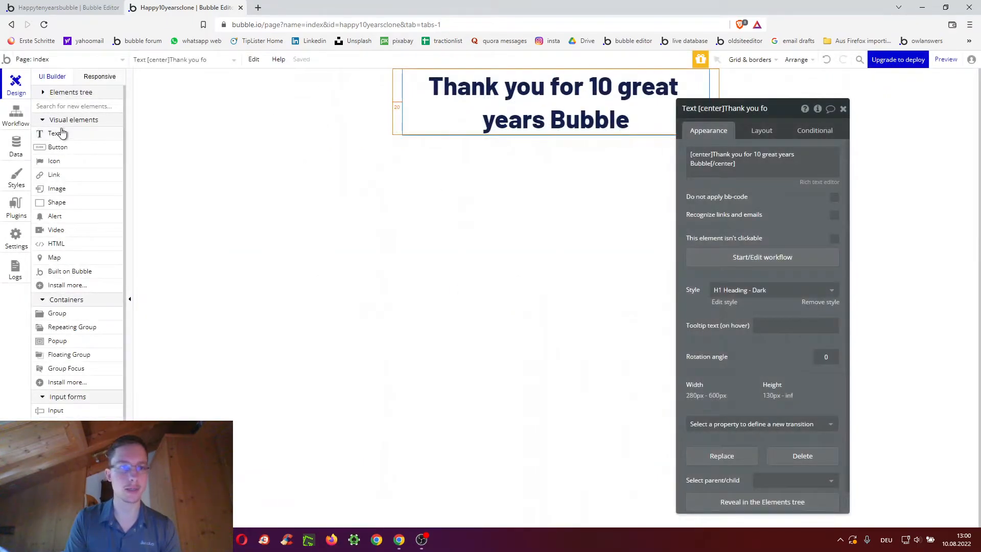
Add a text element about 372 by 80 px below the heading reading "Here are our success stories.".
left_click(198, 120)
left_click_drag(459, 143, 650, 185)
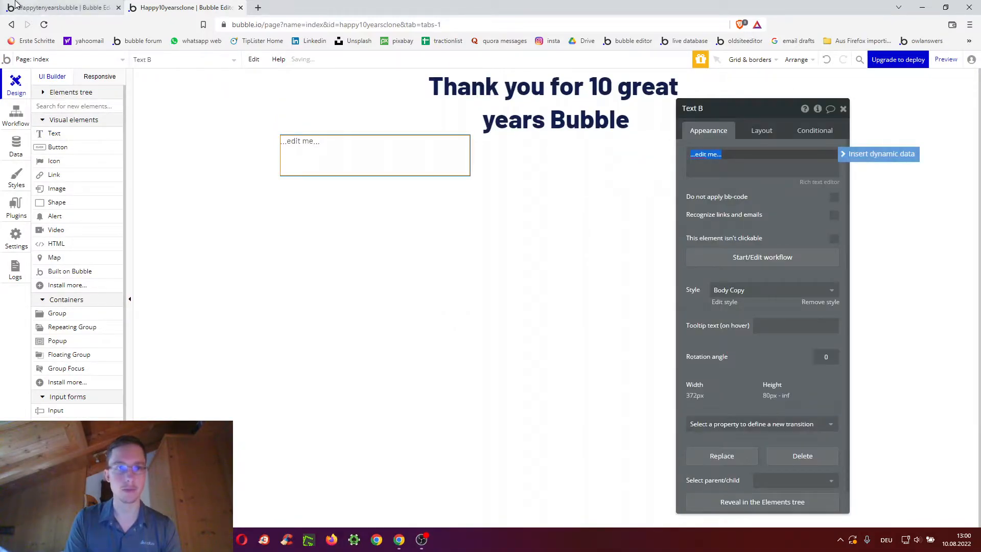
left_click(61, 8)
left_click(169, 6)
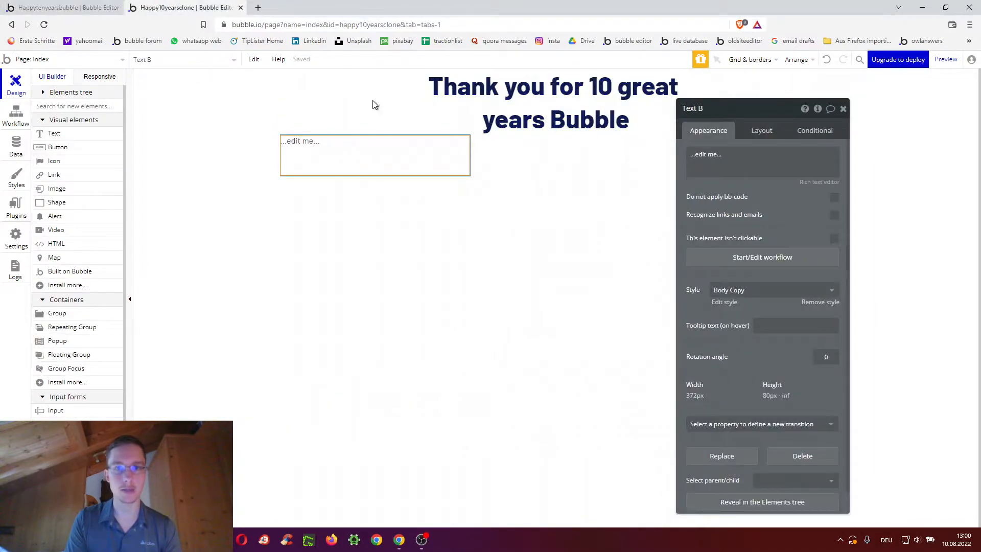
left_click(736, 156)
type("Here are our success stories.")
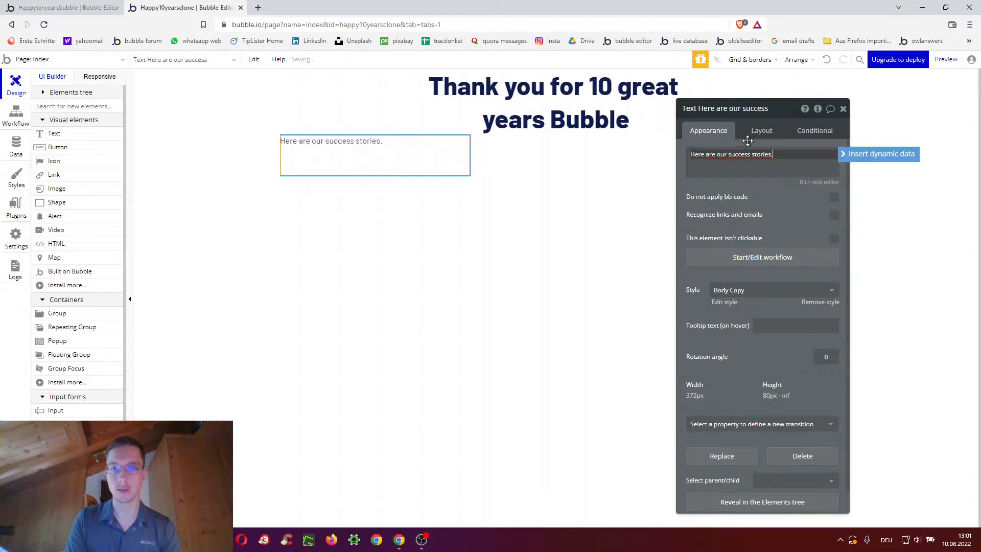
Center the success stories text horizontally and make its width fit the content, with no fixed width and a minimum width of 0.
left_click(762, 131)
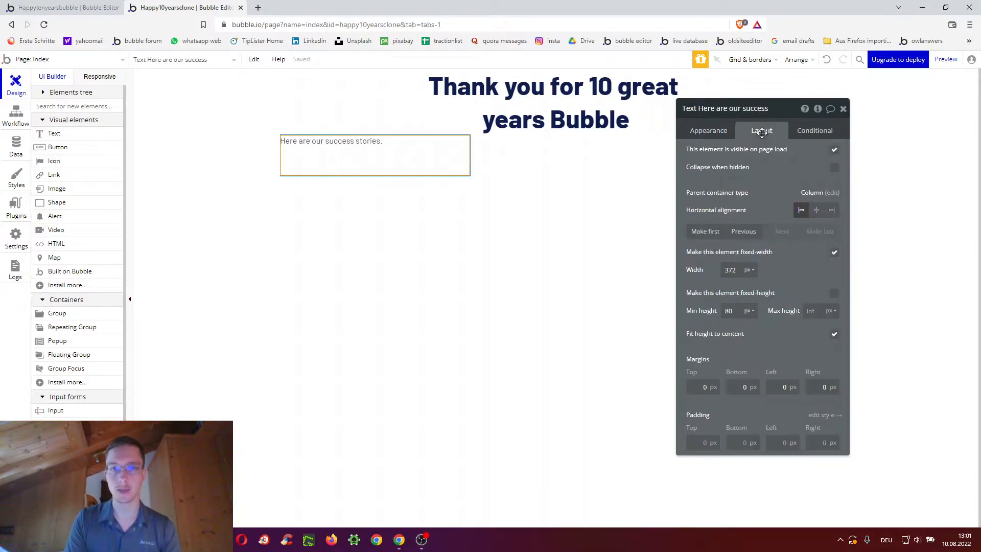
left_click(817, 210)
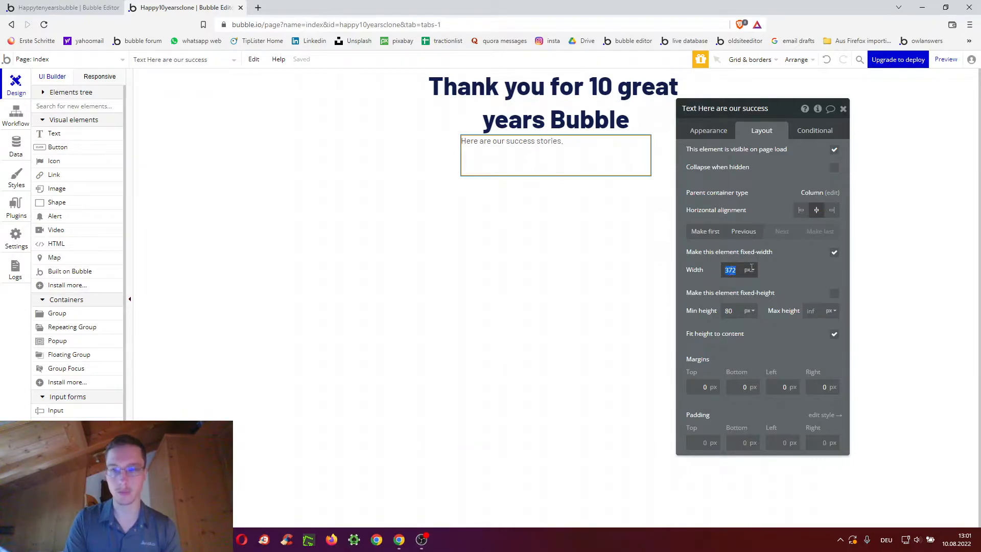
left_click(834, 252)
left_click(834, 293)
type("0")
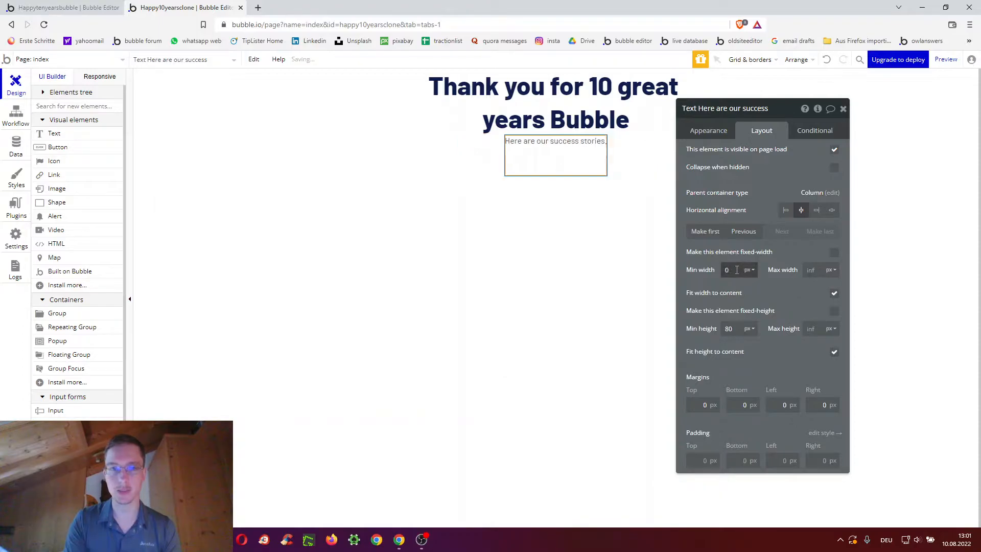
Set the success stories text's minimum height to 0 and its top margin to 20 px.
left_click(728, 328)
key("BackSpace")
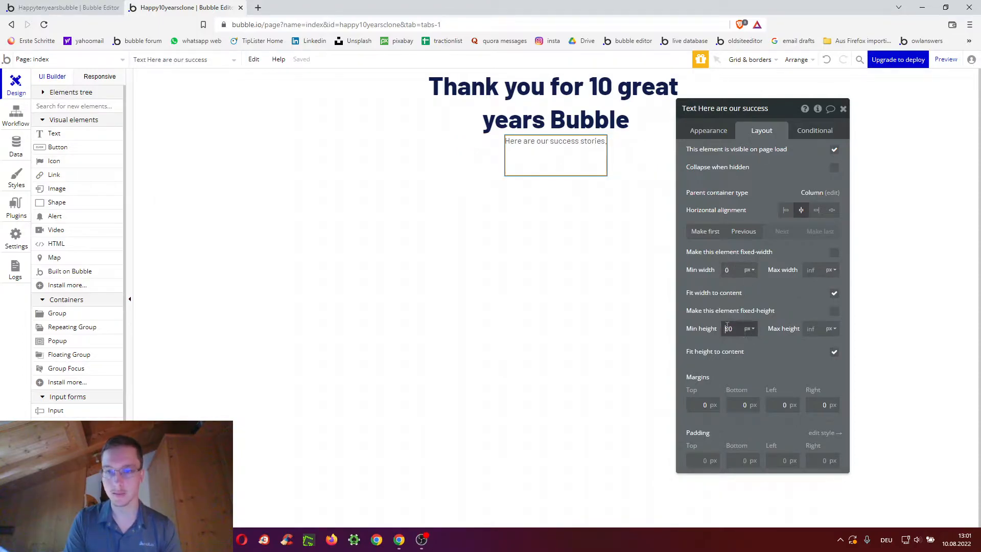
type("0")
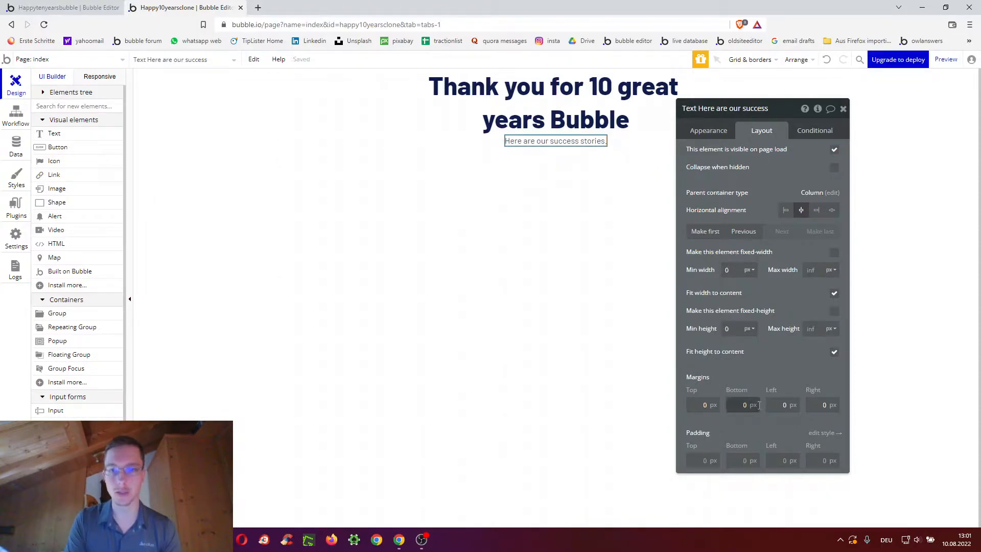
left_click(704, 405)
type("20")
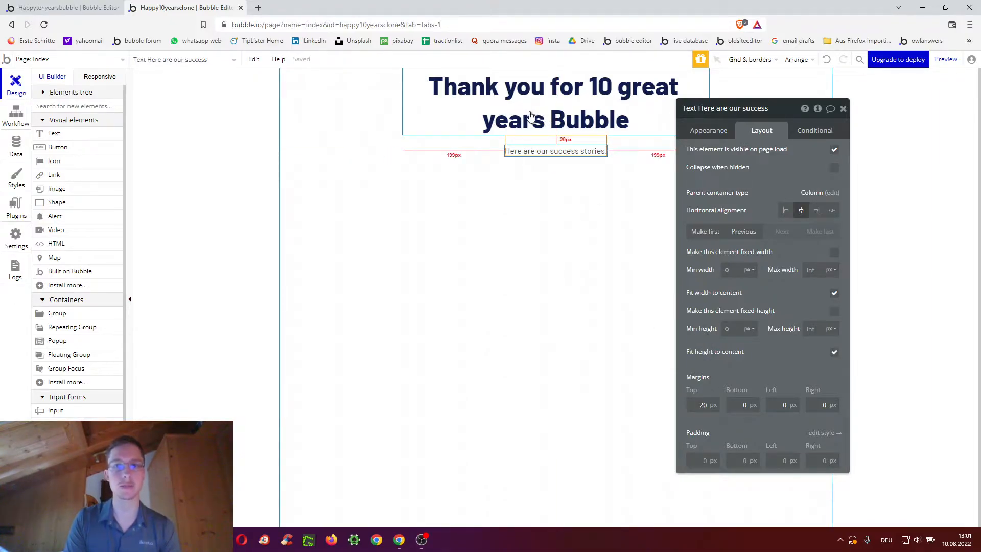
Add a button about 115 by 68 px below the success stories text, labelled "Add yours".
key("Escape")
left_click(54, 153)
left_click(534, 224)
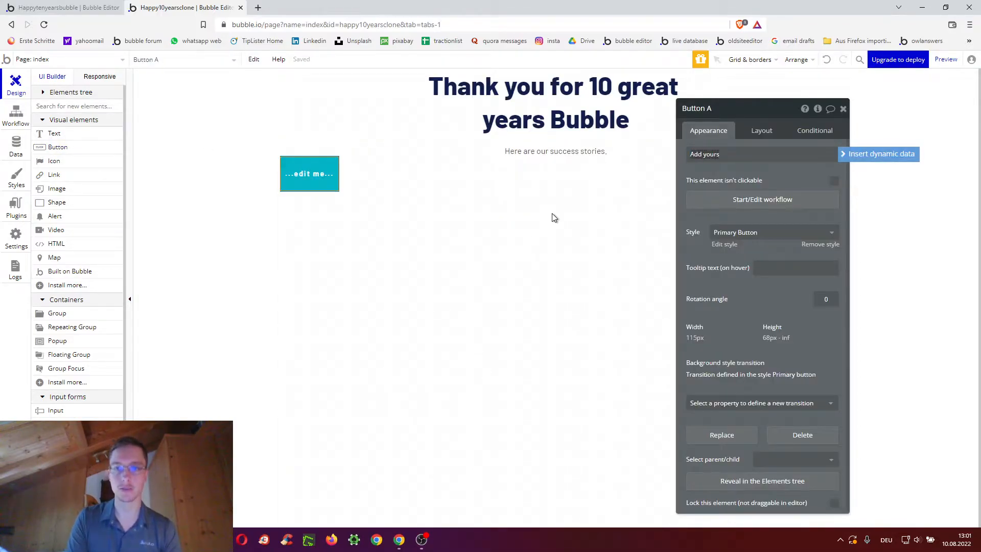
Open the button's Primary Button style, then switch to the Happytenyearsbubble editor and copy color #0205D3 from its Submit button's style.
left_click(726, 244)
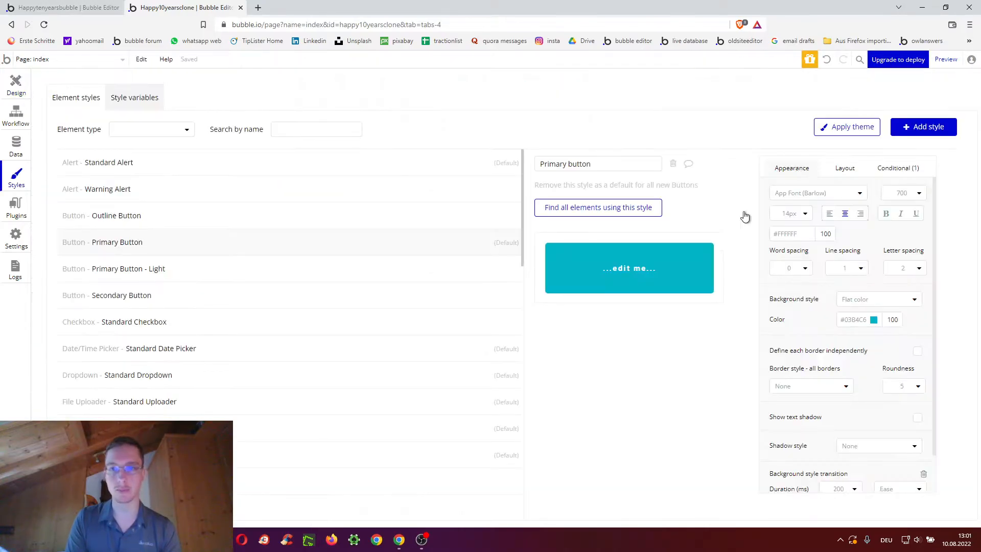
left_click(90, 7)
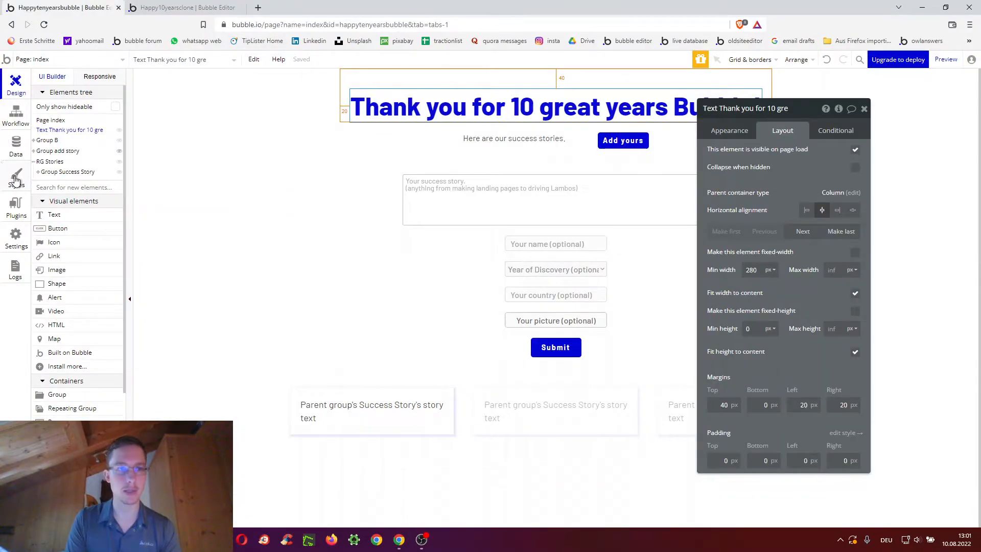
left_click(554, 351)
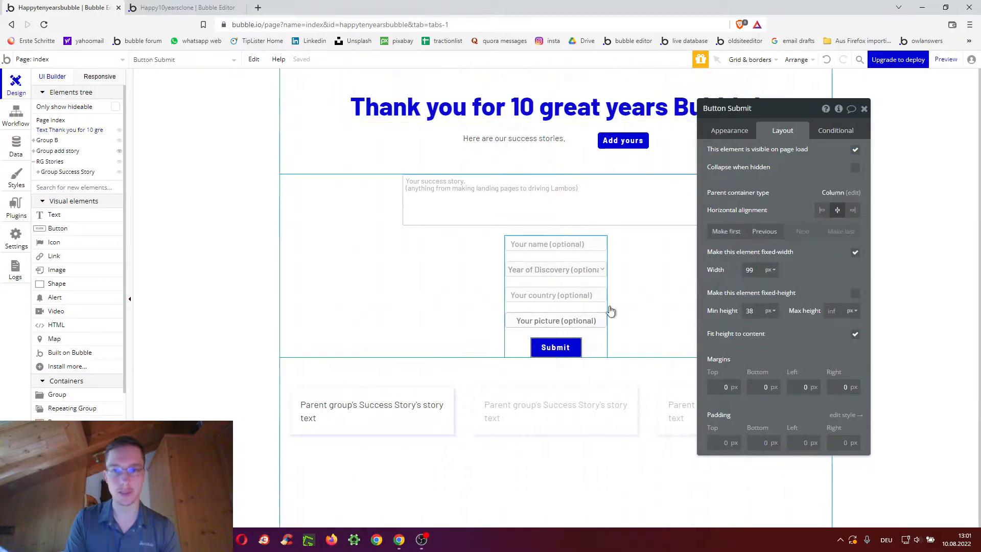
left_click(720, 131)
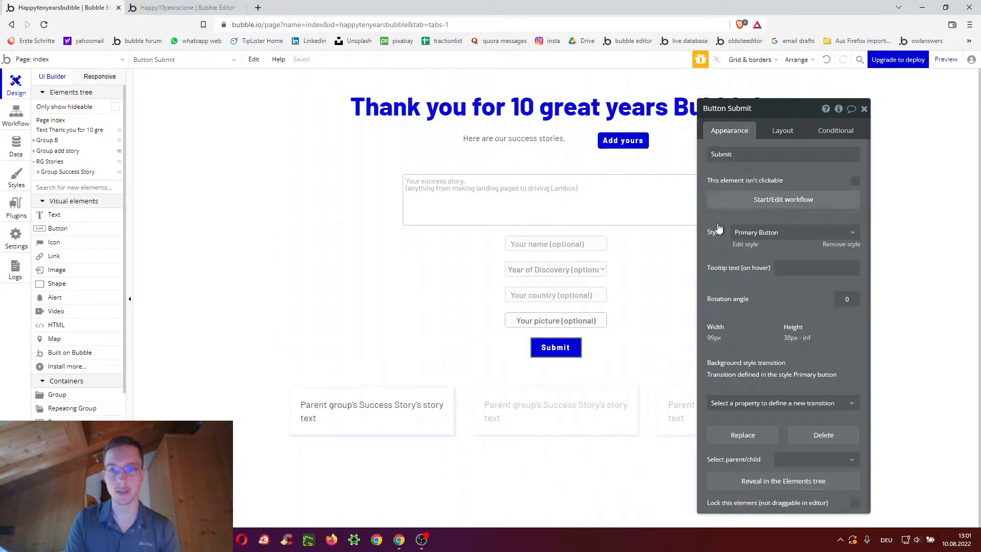
left_click(745, 245)
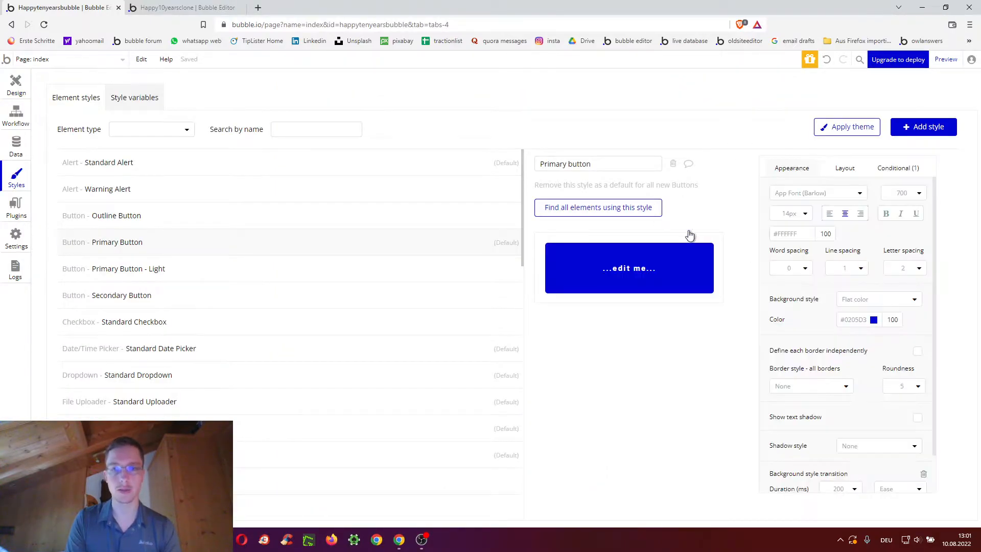
triple_click(854, 319)
key("ctrl+c")
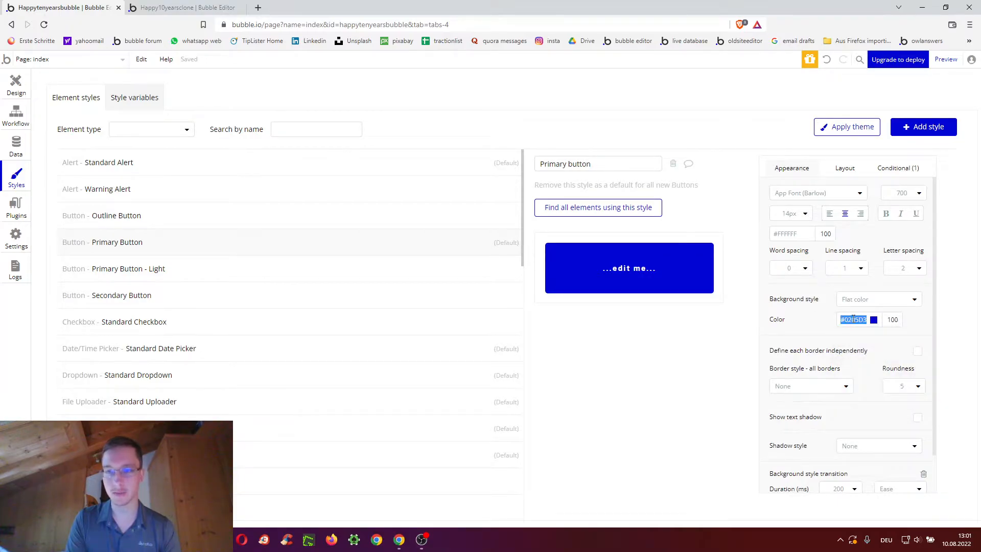
Back in the Happy10yearsclone editor, set the Primary Button style's background color to #0205D3.
left_click(175, 6)
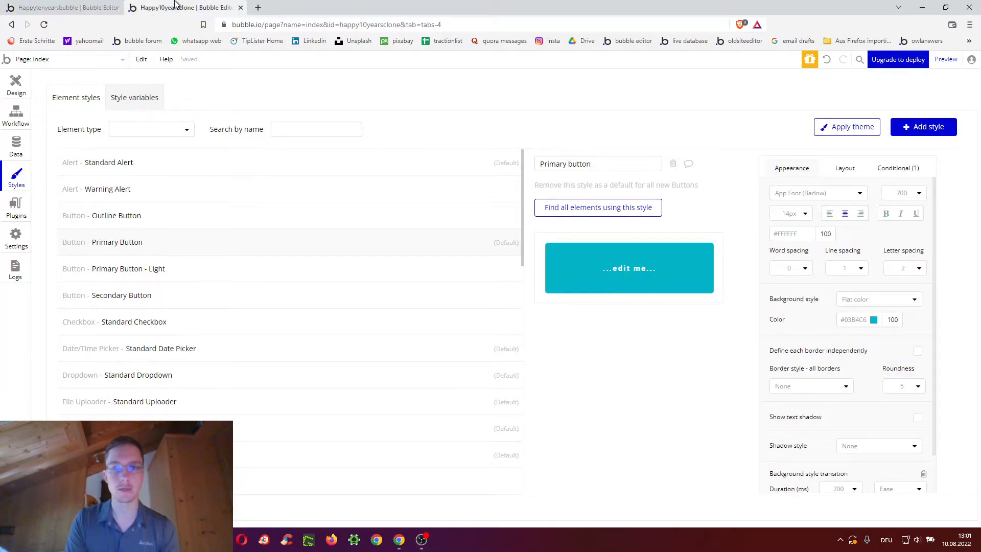
triple_click(849, 322)
key("ctrl+v")
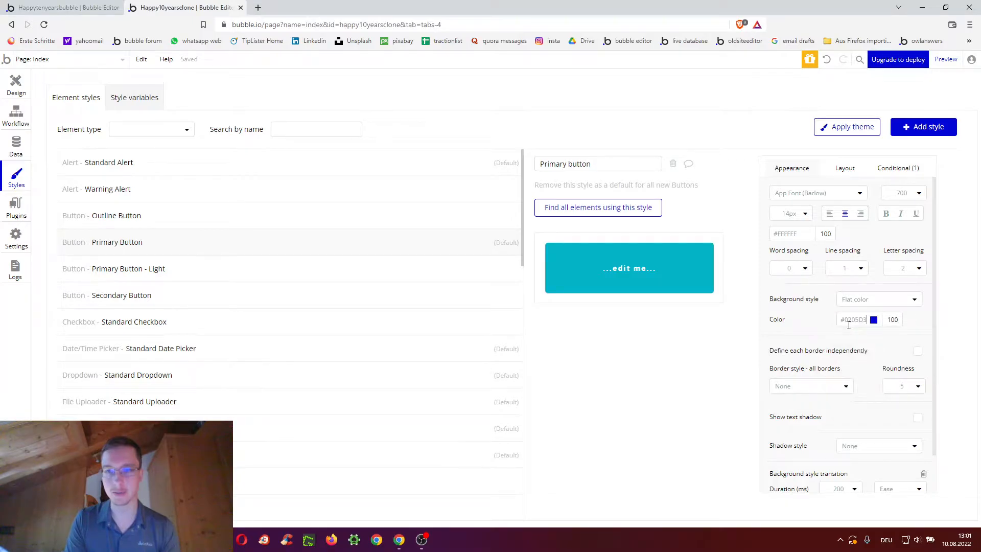
Find the H1 Heading - Dark text style, set its font color to #0205D3, and return to the page design.
left_click(285, 128)
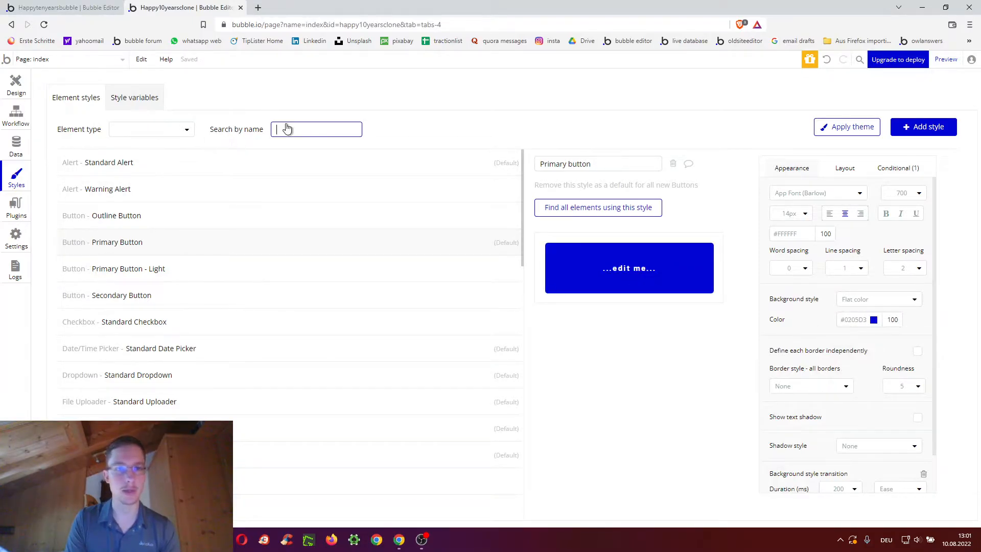
type("head")
left_click(117, 163)
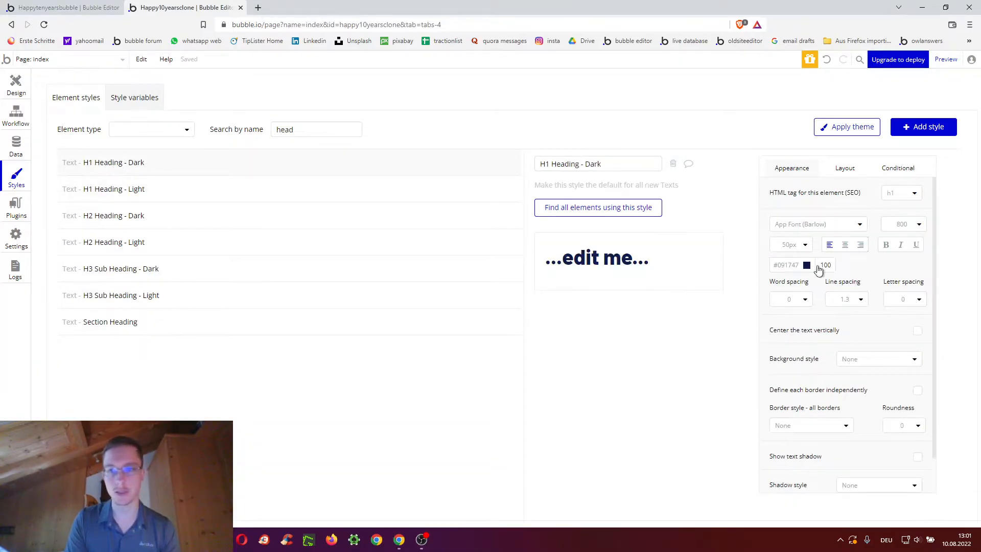
double_click(787, 266)
key("ctrl+v")
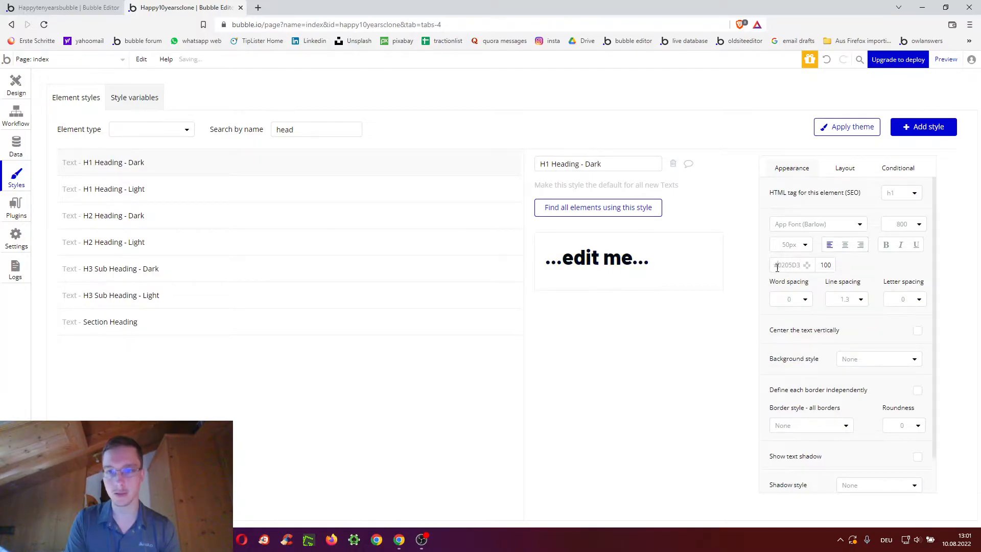
left_click(772, 250)
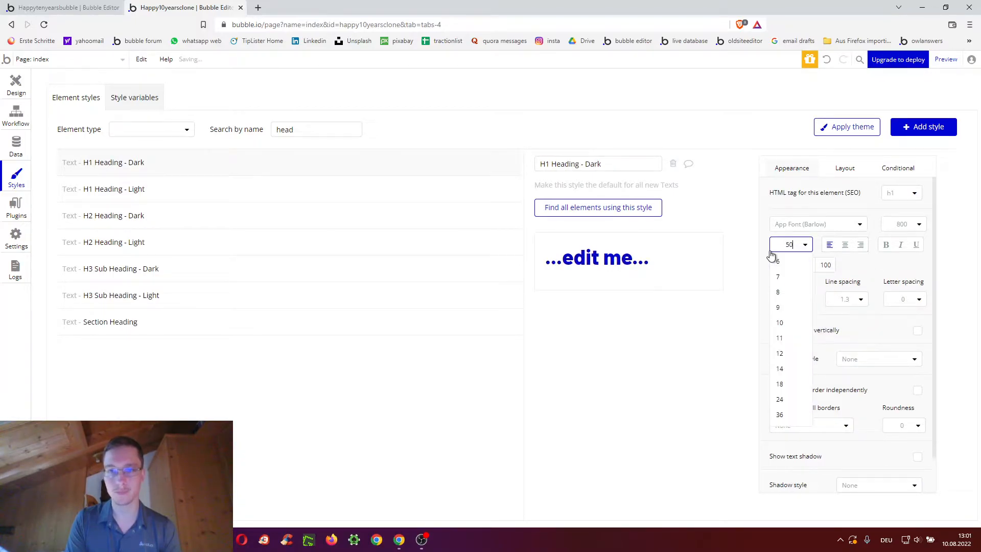
left_click(14, 86)
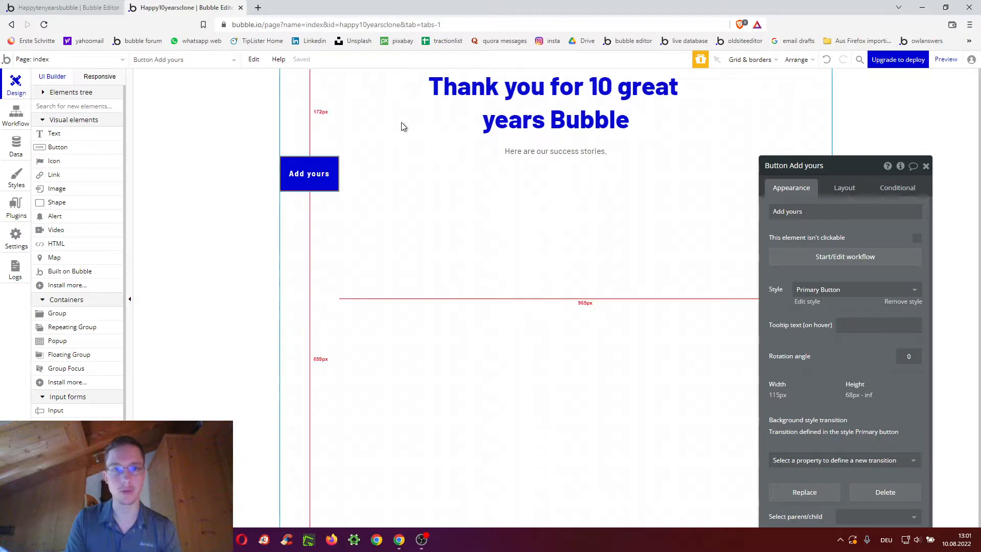
Check the original page's header layout, then group the success stories text and the Add yours button in a row container.
left_click(400, 540)
scroll(494, 117, "up", 5)
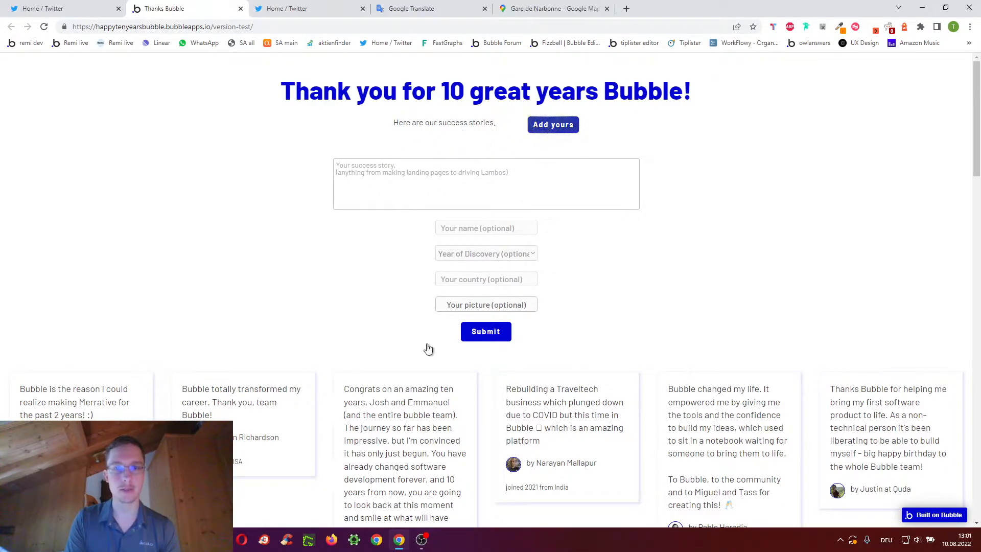
key("alt+Tab")
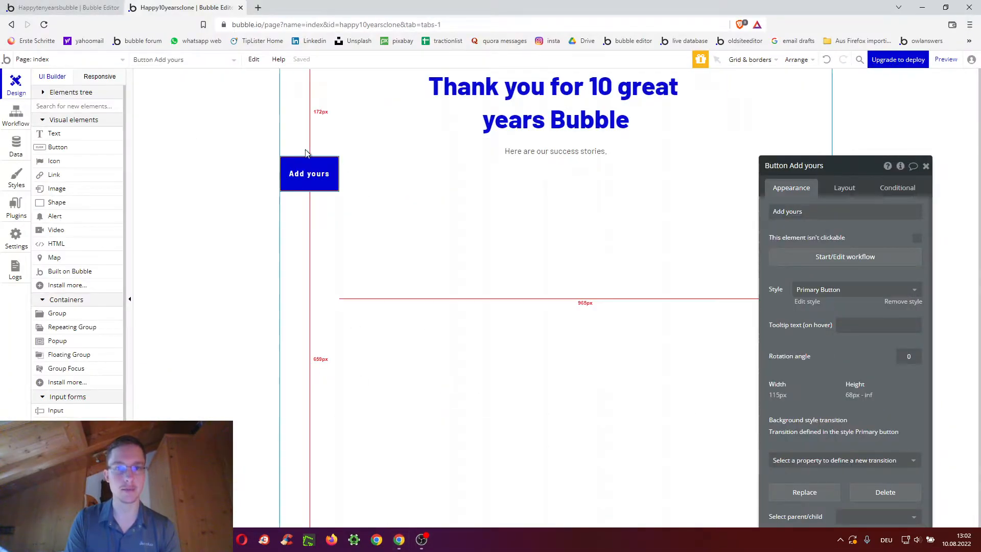
left_click(529, 153, "shift")
right_click(529, 152)
left_click(595, 247)
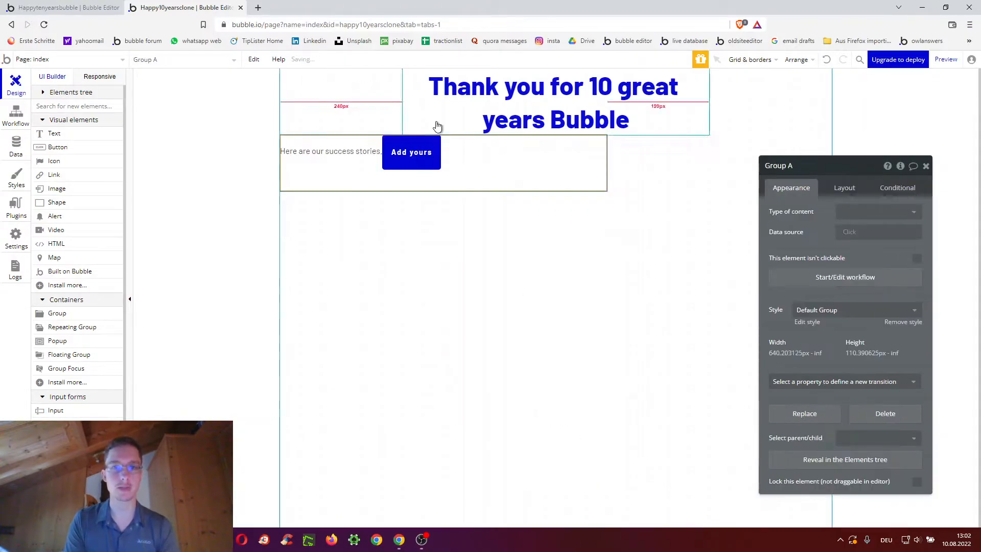
Give the Add yours button a 30 px minimum height, centered vertical alignment and a 110 px width.
left_click(411, 152)
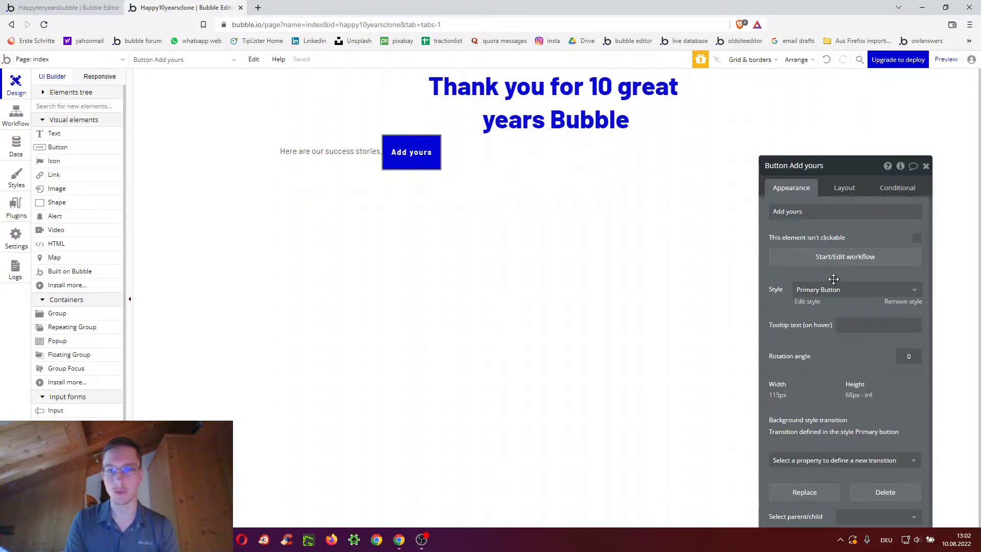
left_click(839, 191)
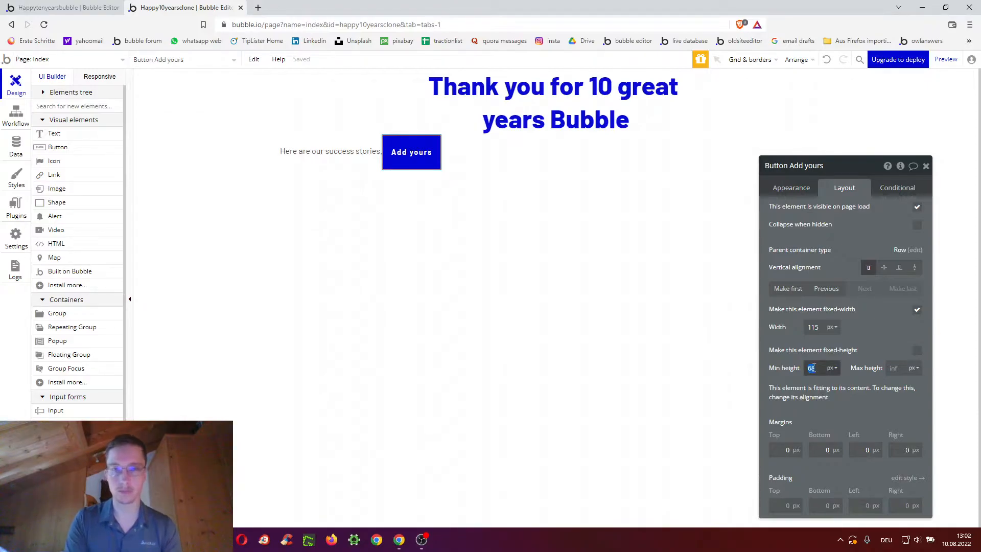
type("30")
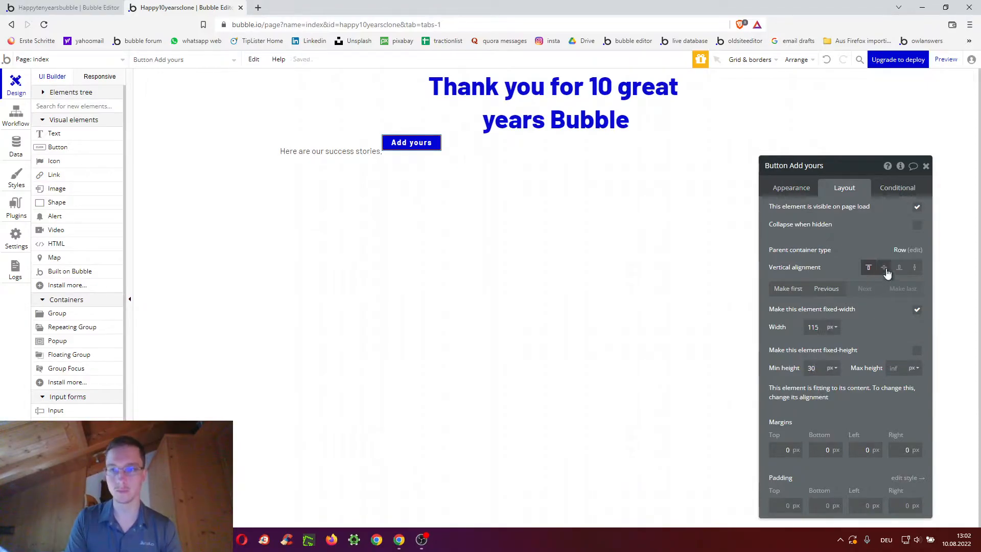
left_click(886, 270)
type("110")
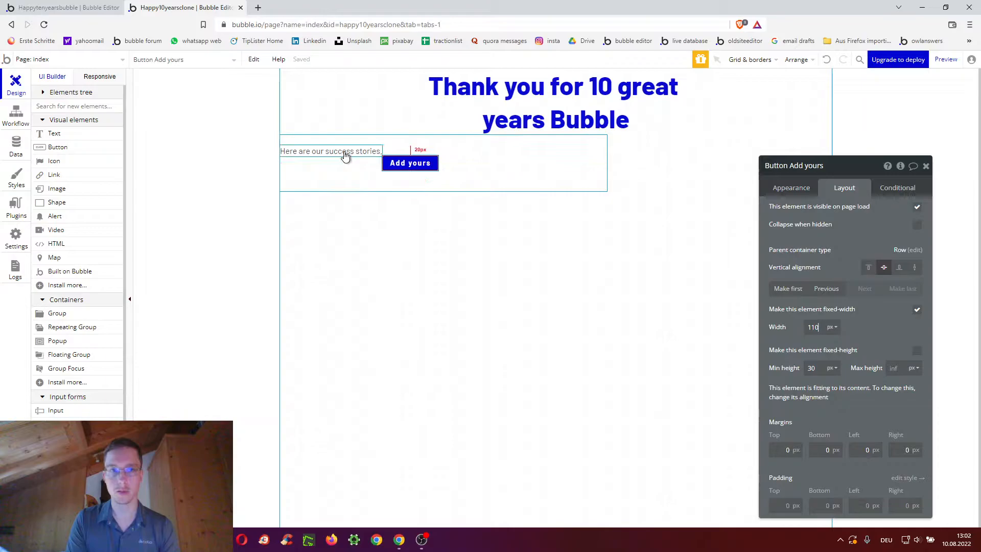
Set the success stories text's right margin to 20 px and its top margin to 0.
left_click(344, 153)
left_click(903, 469)
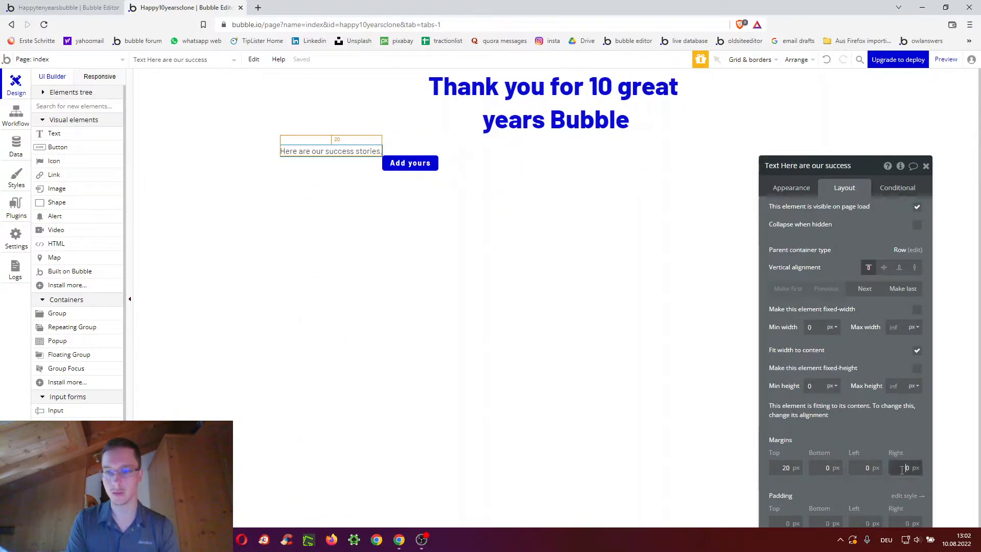
key("Return")
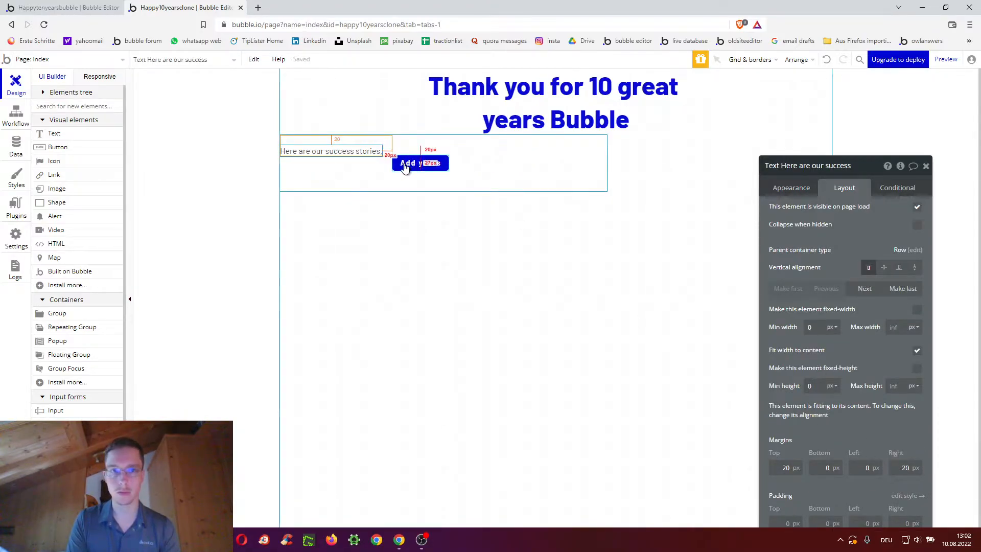
left_click(789, 469)
type("0")
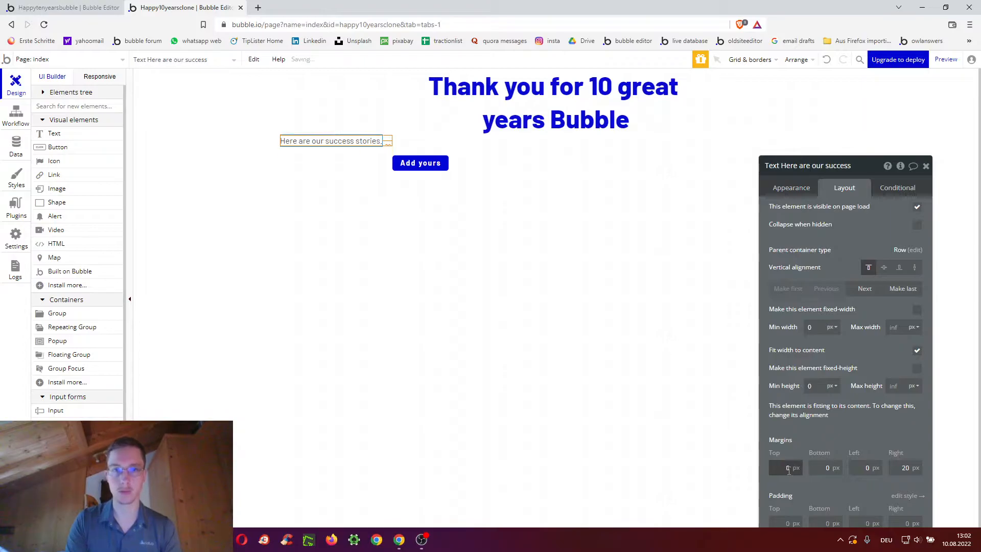
Set Group A's minimum width to 280 px and minimum height to 0, and turn off fitting its width to content.
left_click(413, 166)
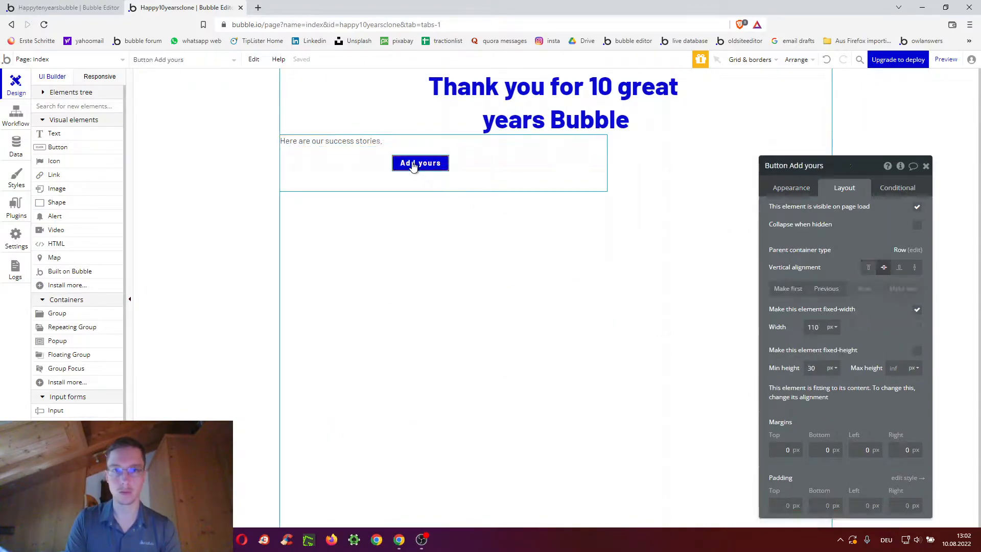
left_click(492, 185)
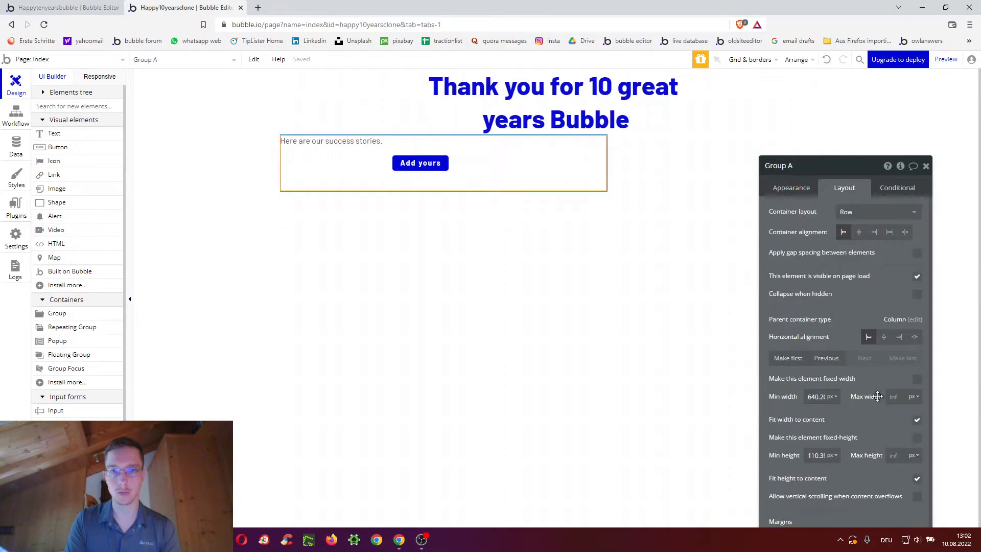
double_click(817, 396)
type("280")
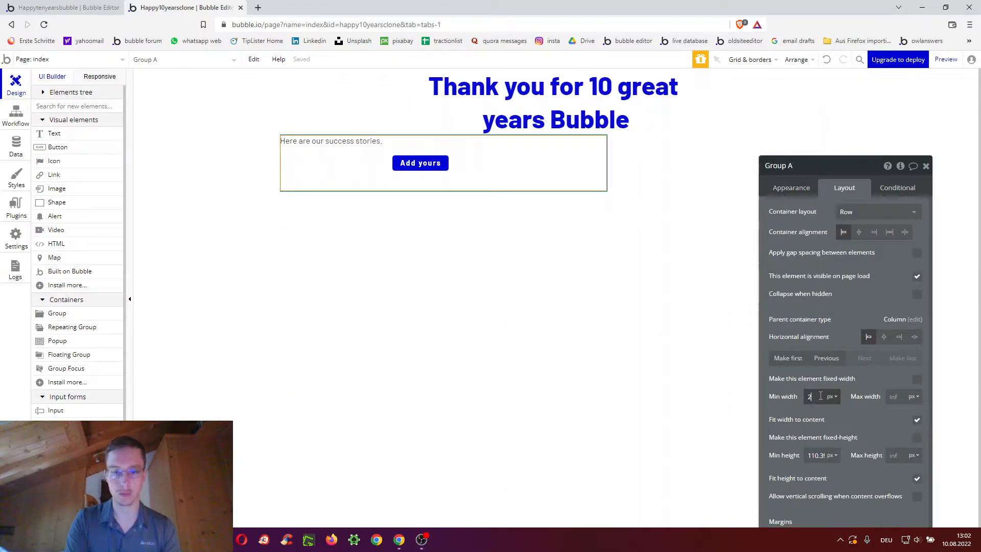
left_click(918, 421)
double_click(817, 454)
type("0")
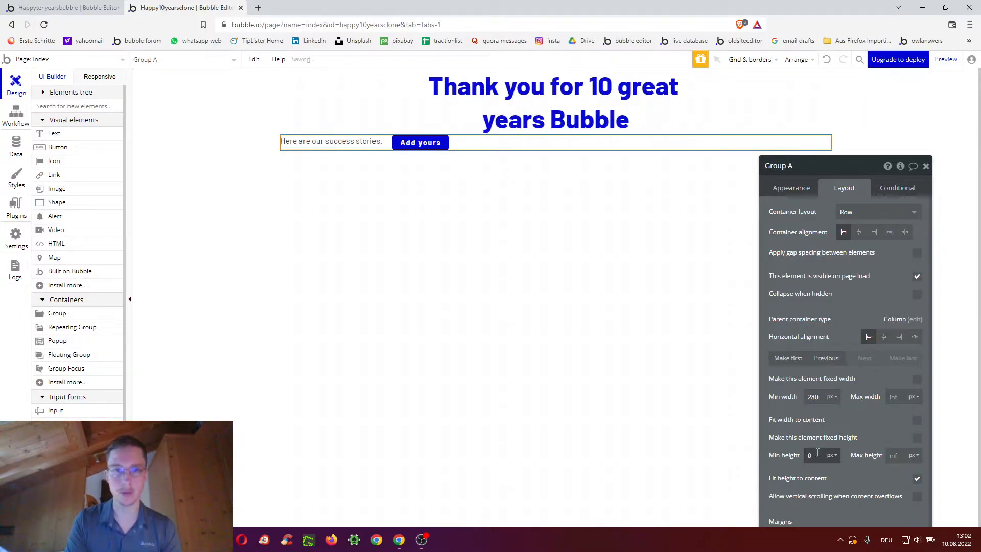
Center Group A horizontally on the page with a maximum width of 600 px and a top margin of 20 px.
left_click(884, 337)
left_click(896, 397)
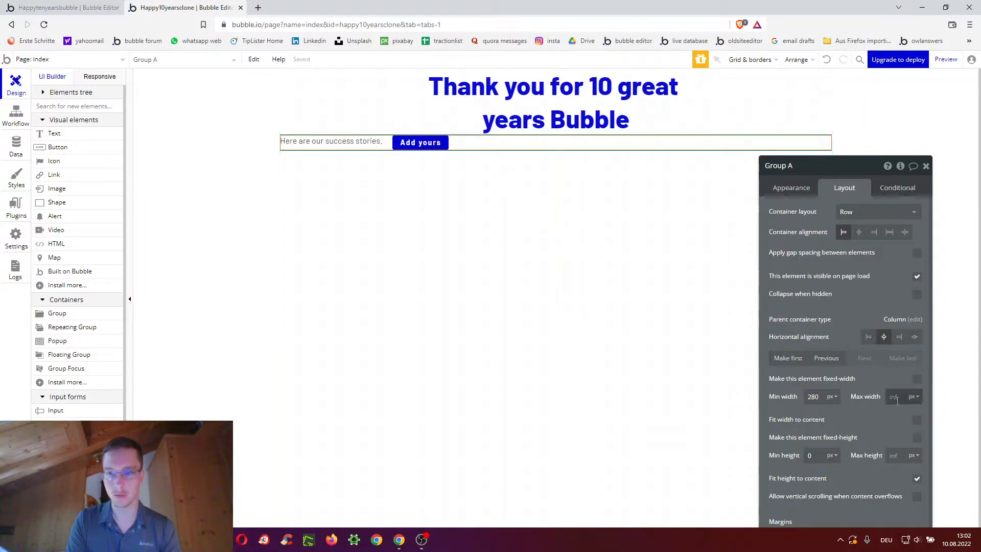
type("600")
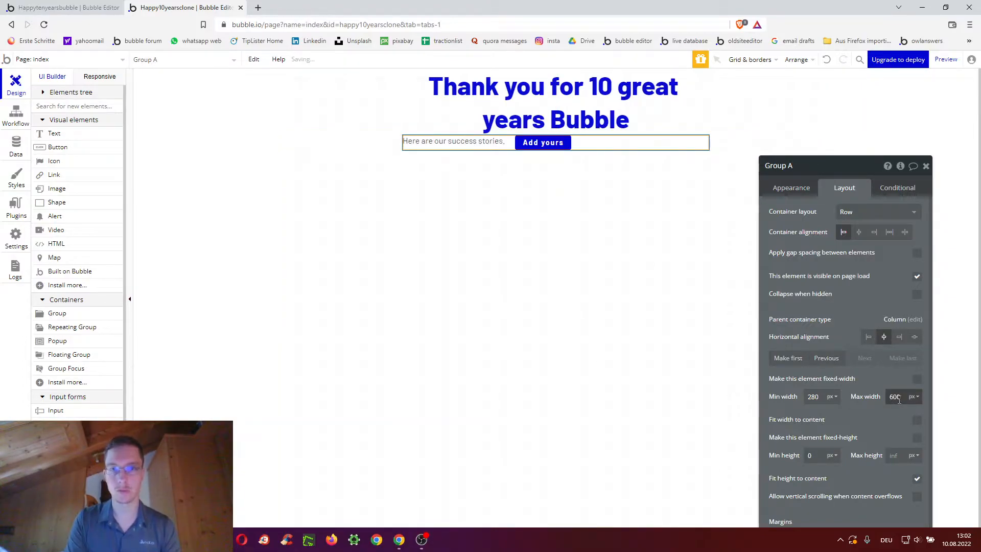
scroll(777, 459, "down", 1)
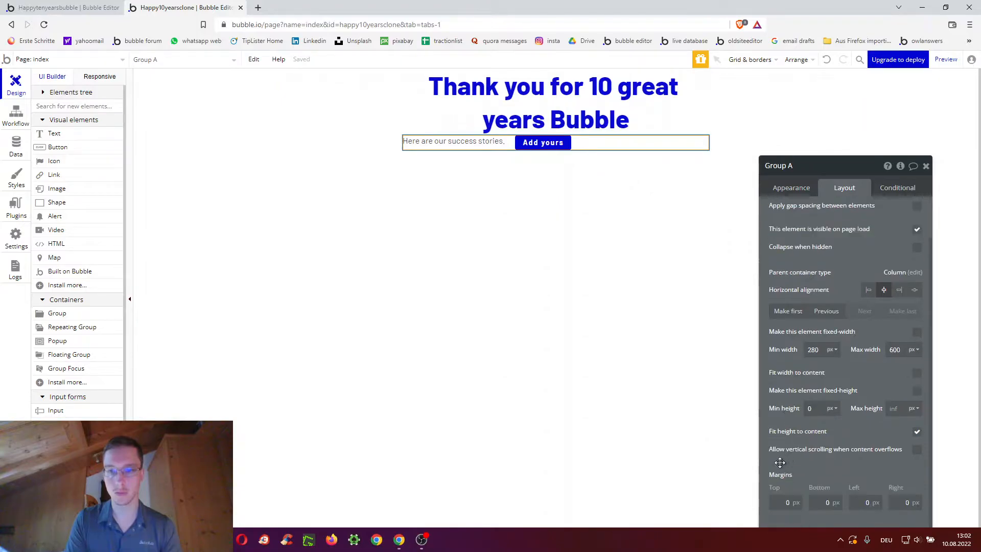
left_click(784, 502)
type("20")
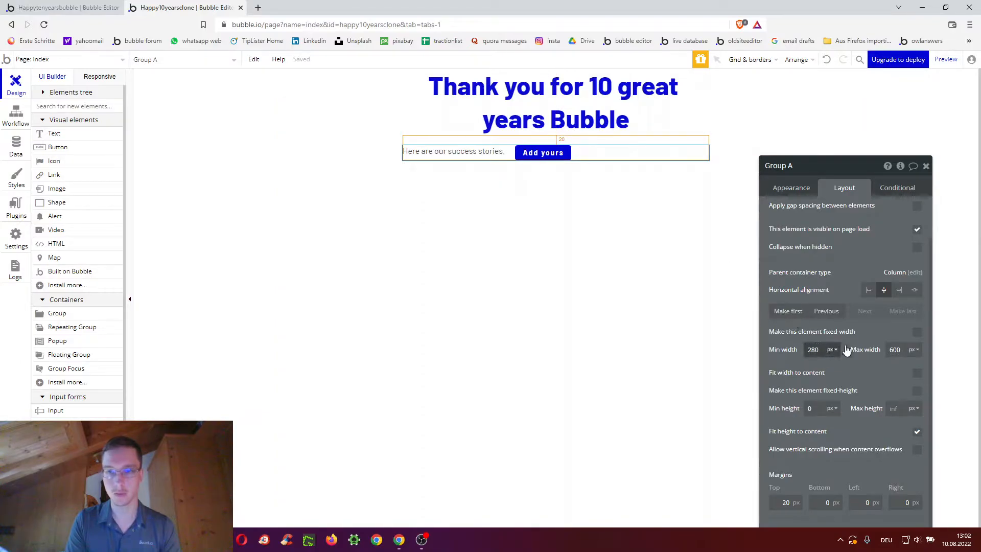
Center the text and button inside Group A using its container alignment.
left_click(554, 153)
left_click(609, 153)
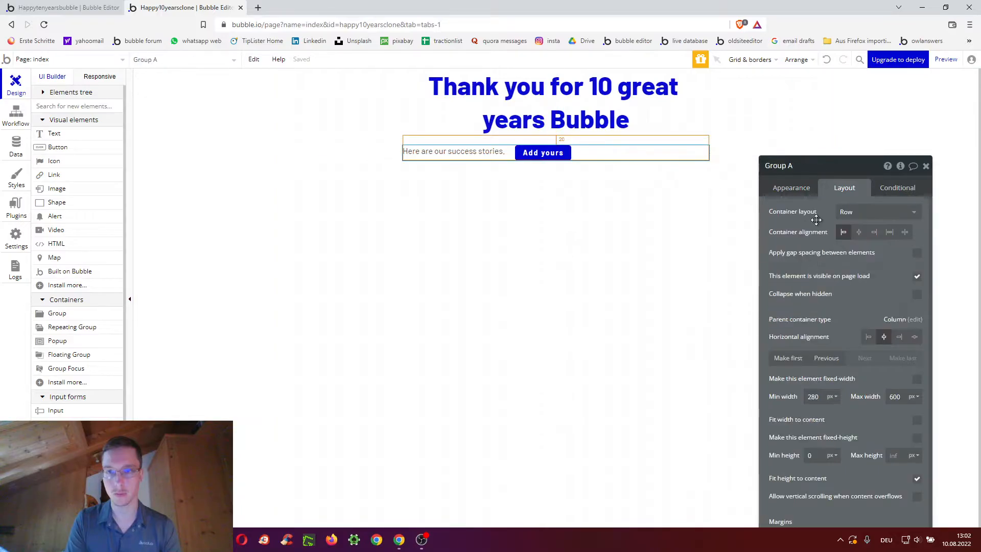
left_click(858, 232)
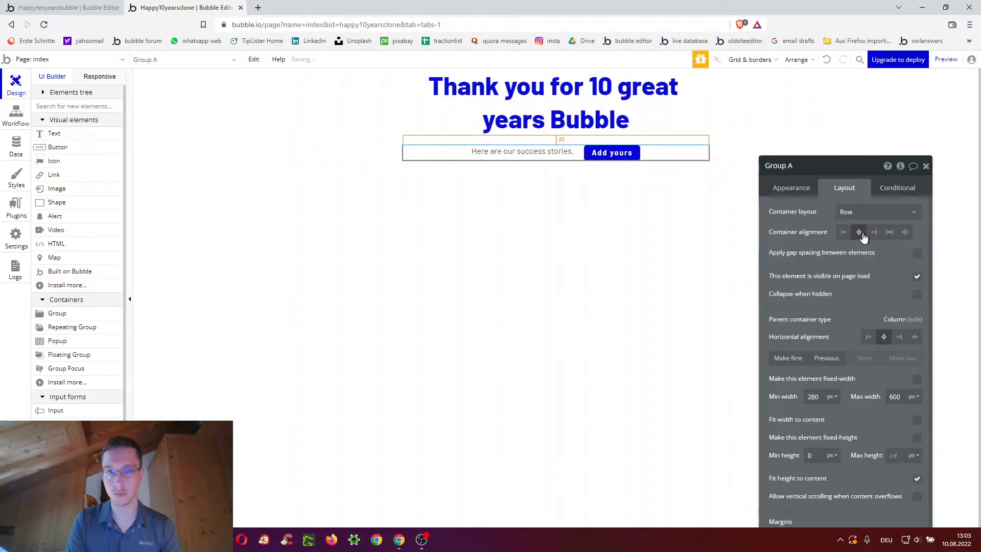
left_click(498, 187)
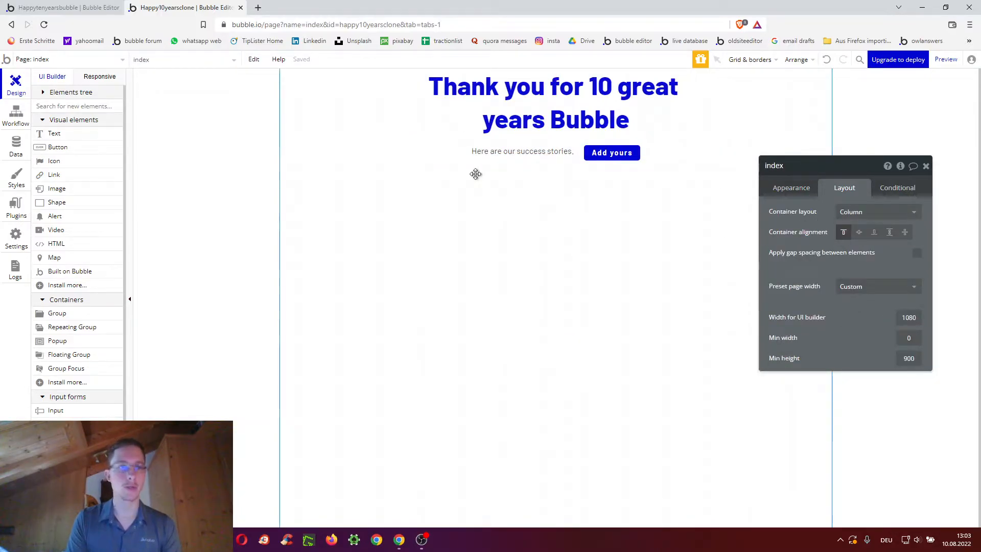
Add a group about 565 by 364 px below the success stories row.
left_click(43, 105)
type("gr")
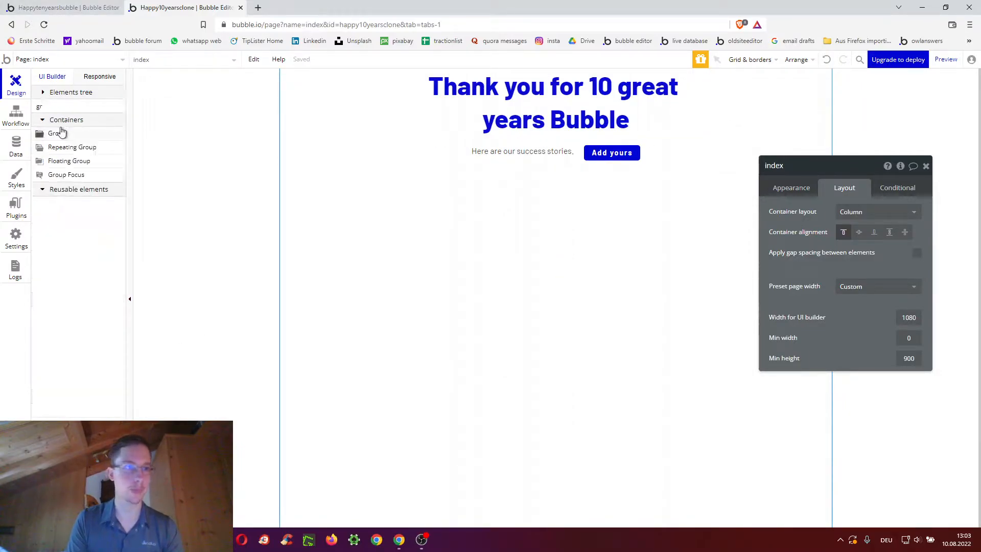
left_click(57, 134)
left_click_drag(418, 180, 706, 369)
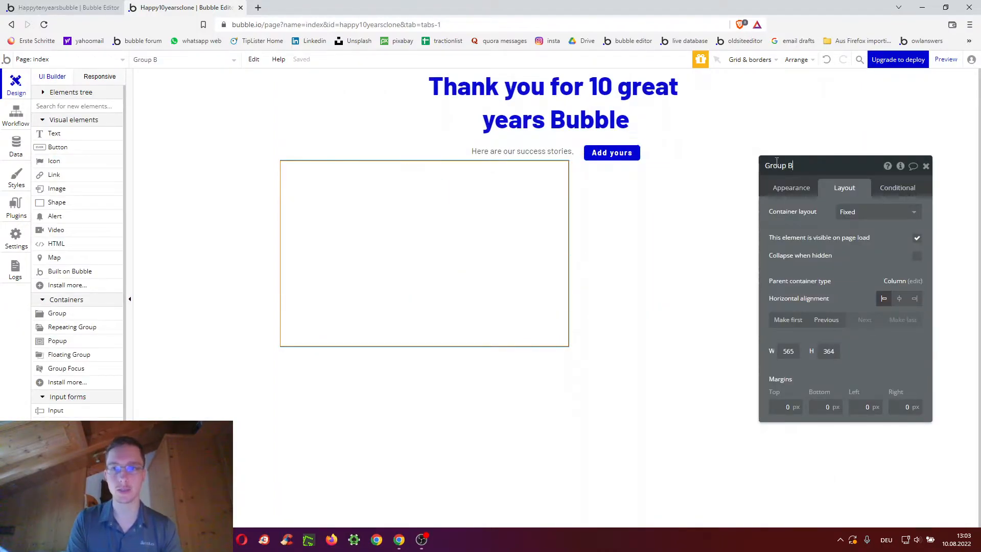
Rename the new group "Group add testimonial" and set its container layout to Column.
key("BackSpace")
type("add testimoni")
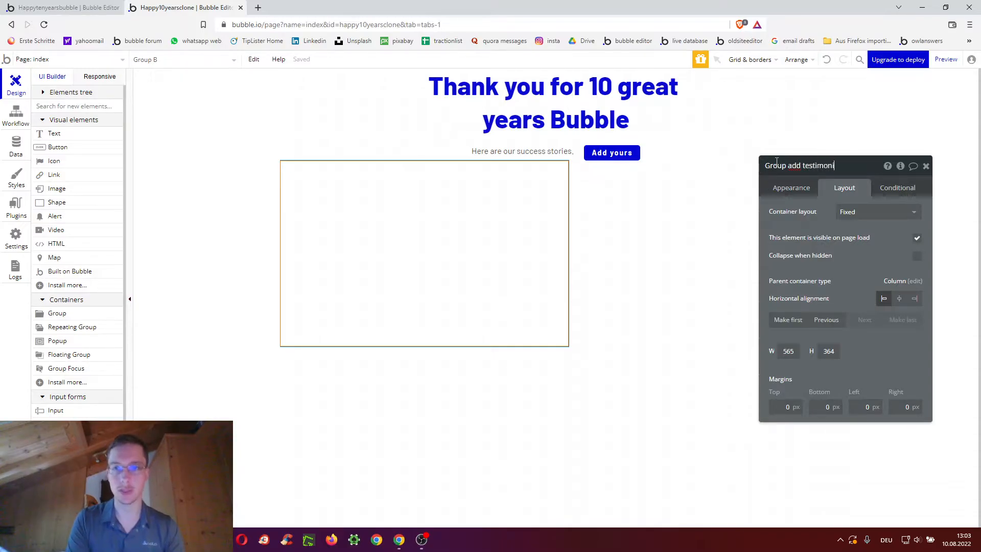
left_click(866, 212)
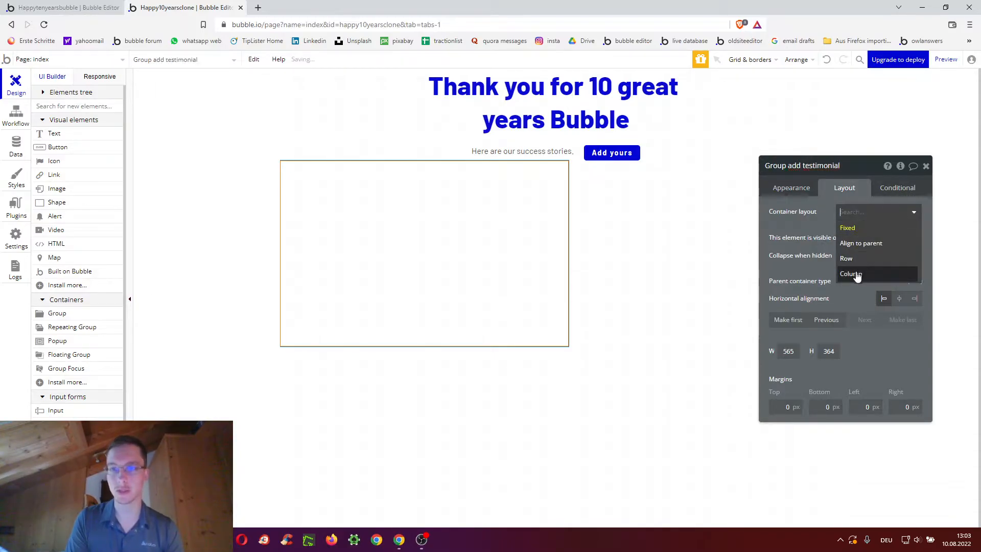
left_click(856, 273)
Create a click workflow for the Add yours button with a Show action targeting Group add testimonial.
left_click(612, 152)
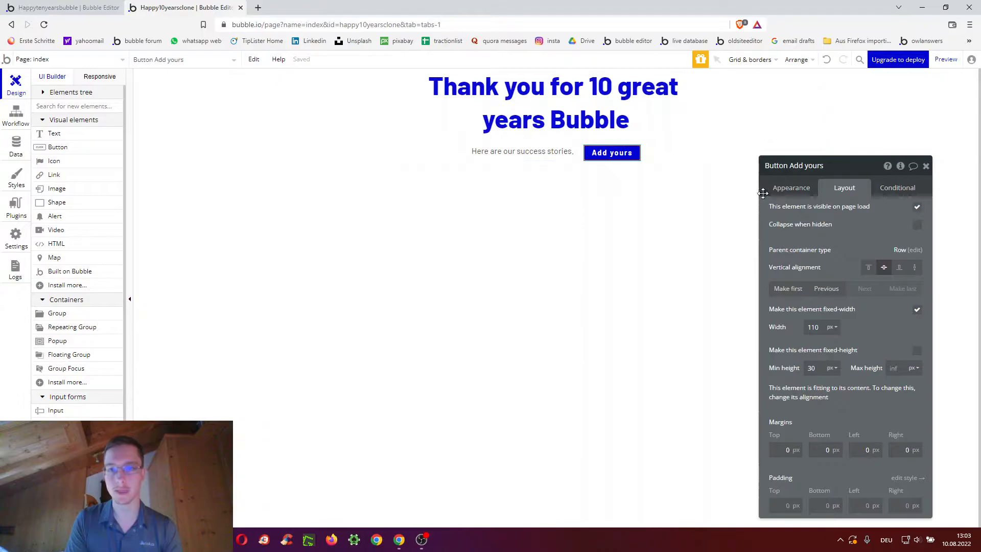
left_click(787, 188)
left_click(776, 256)
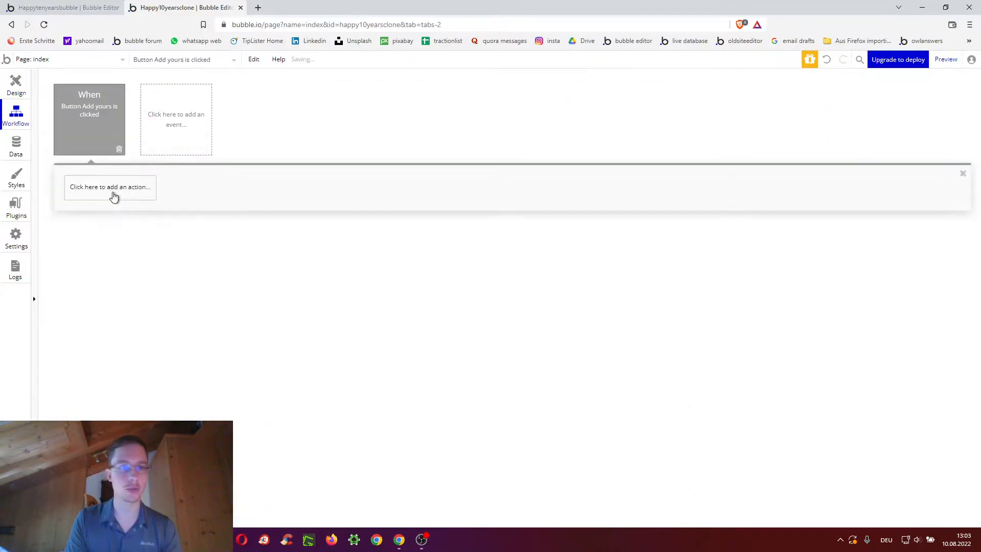
left_click(112, 190)
left_click(101, 327)
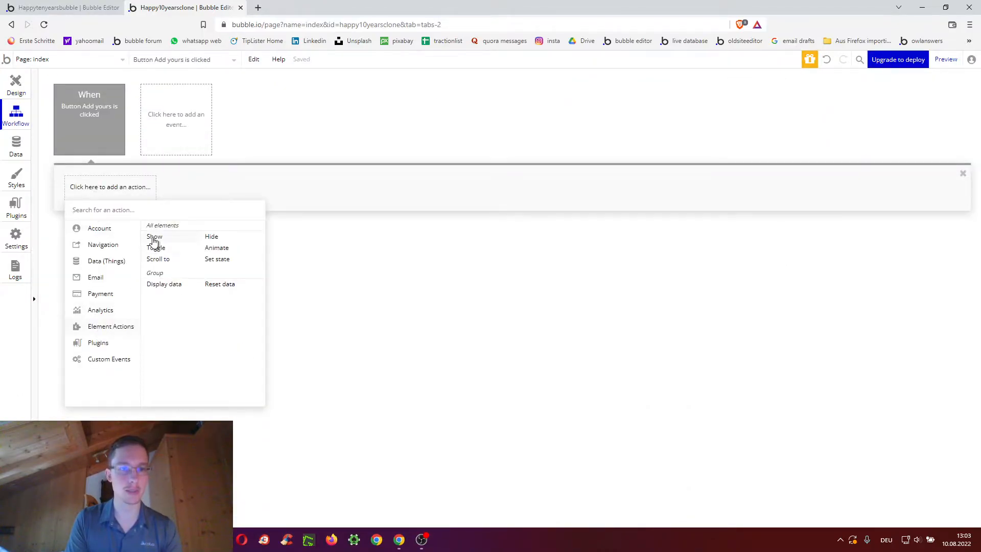
left_click(155, 238)
left_click(867, 190)
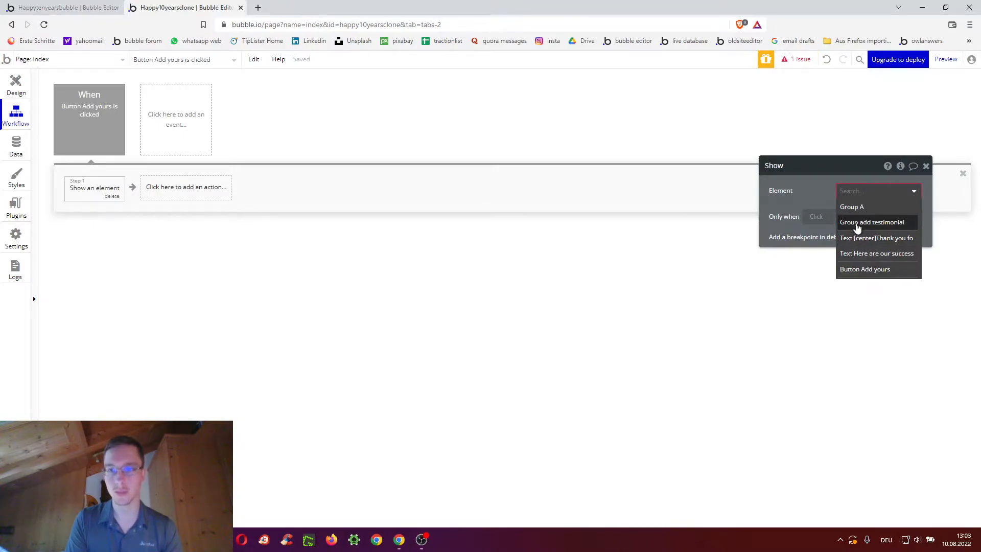
left_click(858, 223)
Add an Only when condition to the Add yours click event: Group add testimonial isn't visible.
left_click(95, 126)
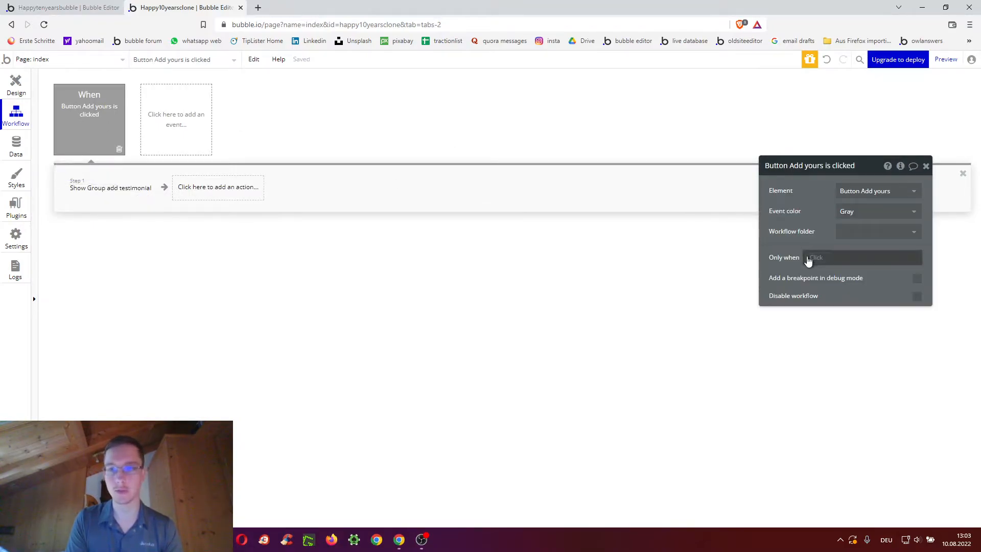
left_click(809, 258)
type("add")
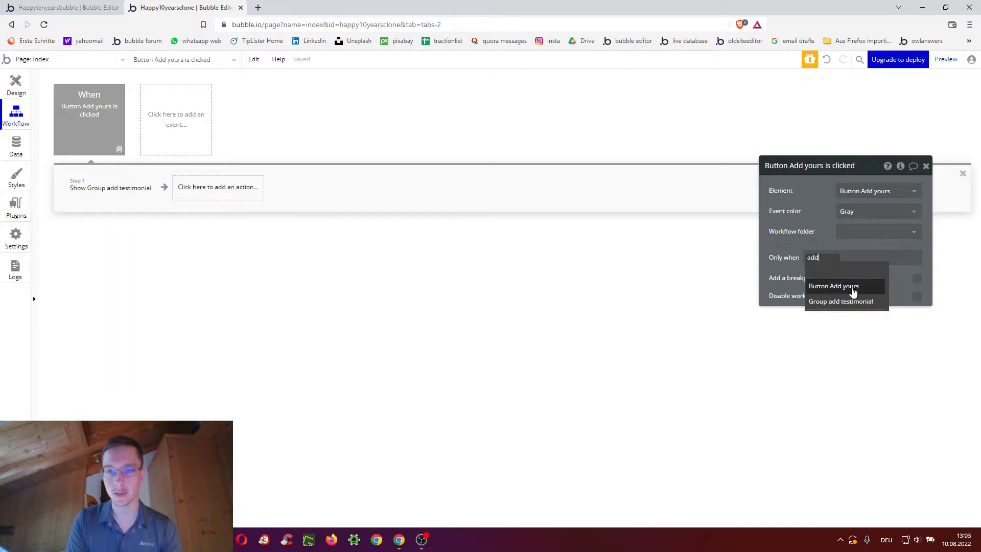
left_click(849, 301)
left_click(898, 333)
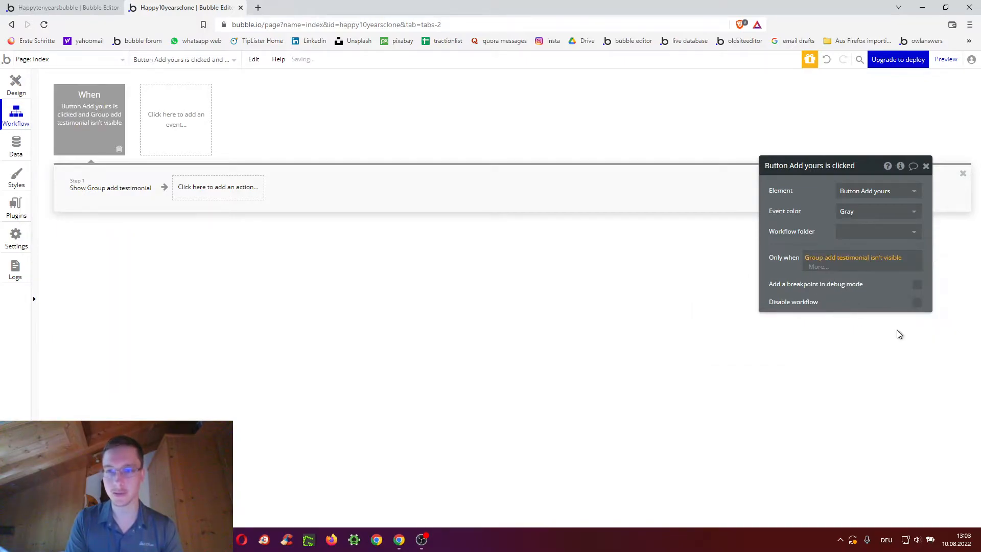
left_click_drag(799, 242, 714, 227)
Duplicate the Add yours click event and set the copy's condition to Group add testimonial is visible.
right_click(69, 141)
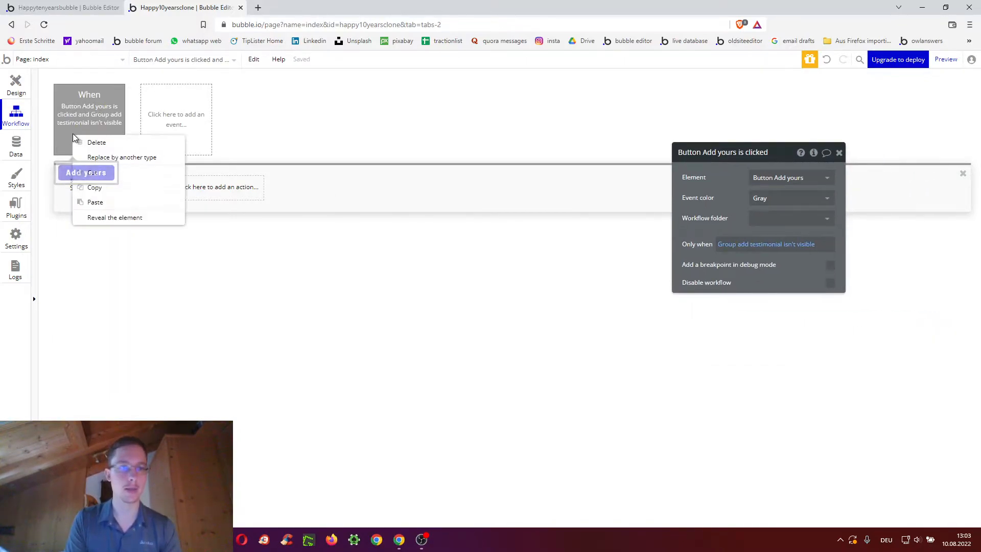
left_click(100, 187)
right_click(165, 113)
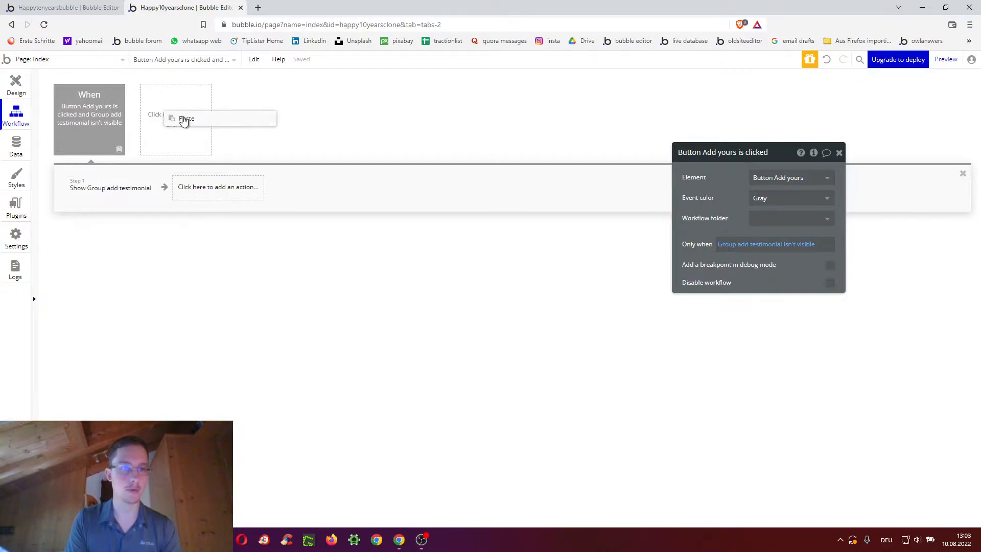
left_click(184, 118)
left_click(798, 244)
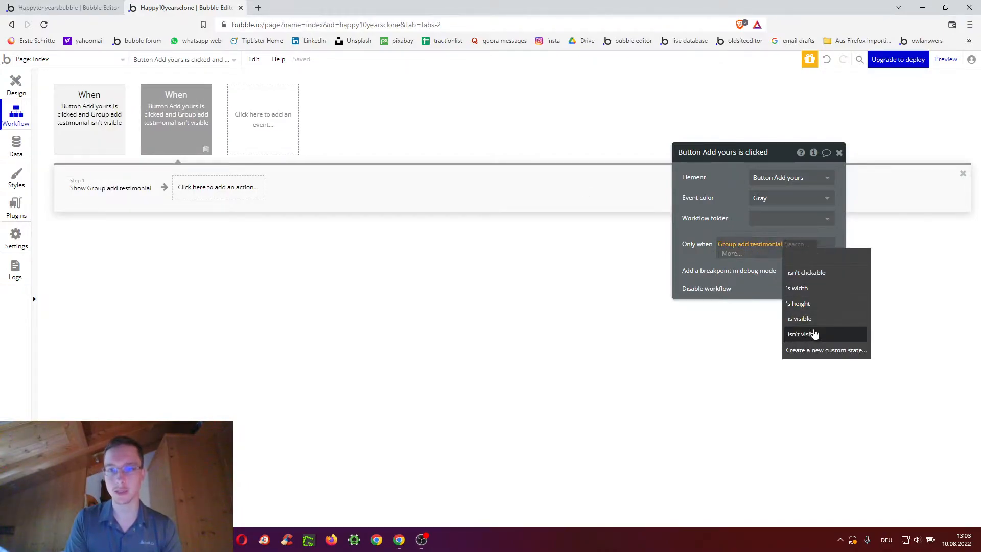
left_click(813, 319)
Replace the Show action in the is-visible event with a Hide action targeting Group add testimonial.
left_click(116, 190)
left_click(145, 196)
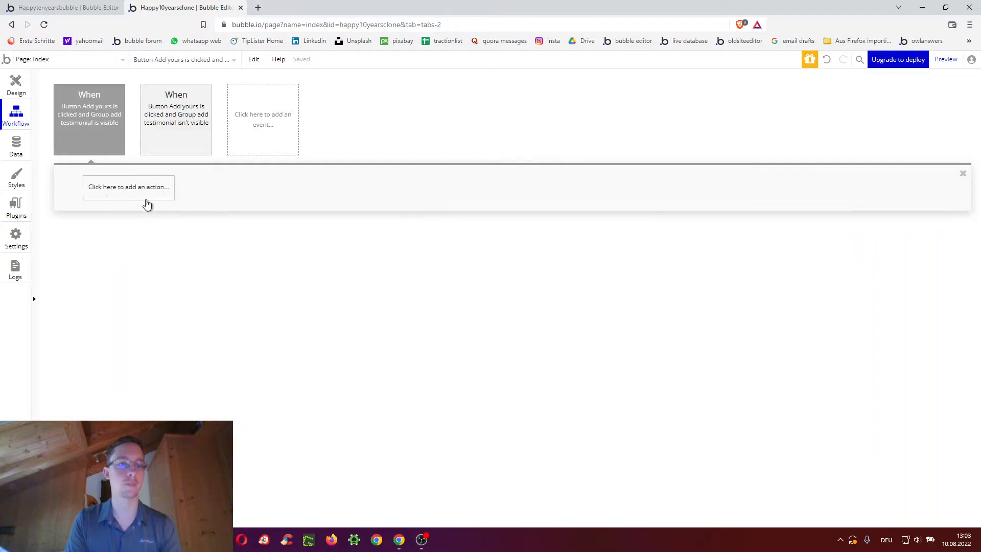
left_click(110, 187)
mouse_move(116, 337)
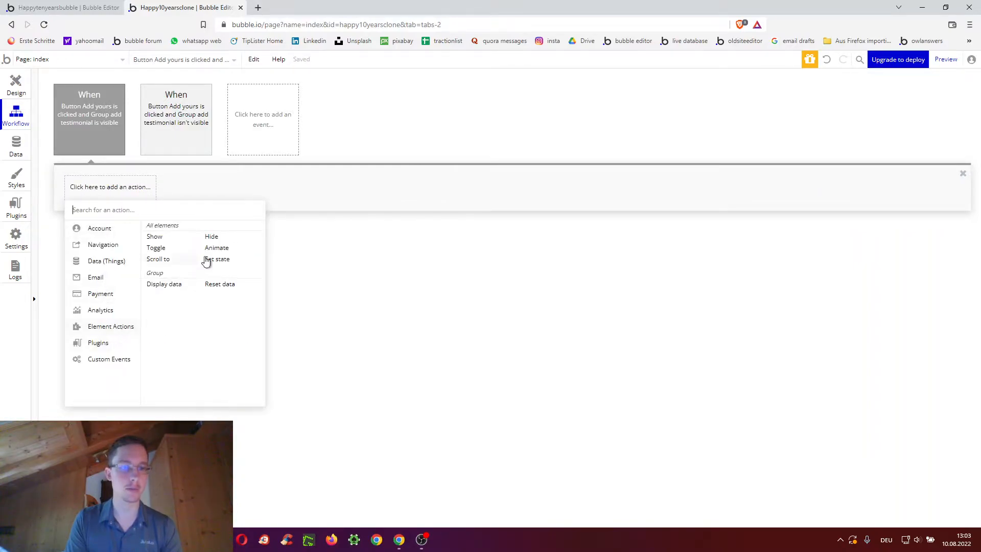
left_click(224, 237)
left_click(806, 179)
type("ad")
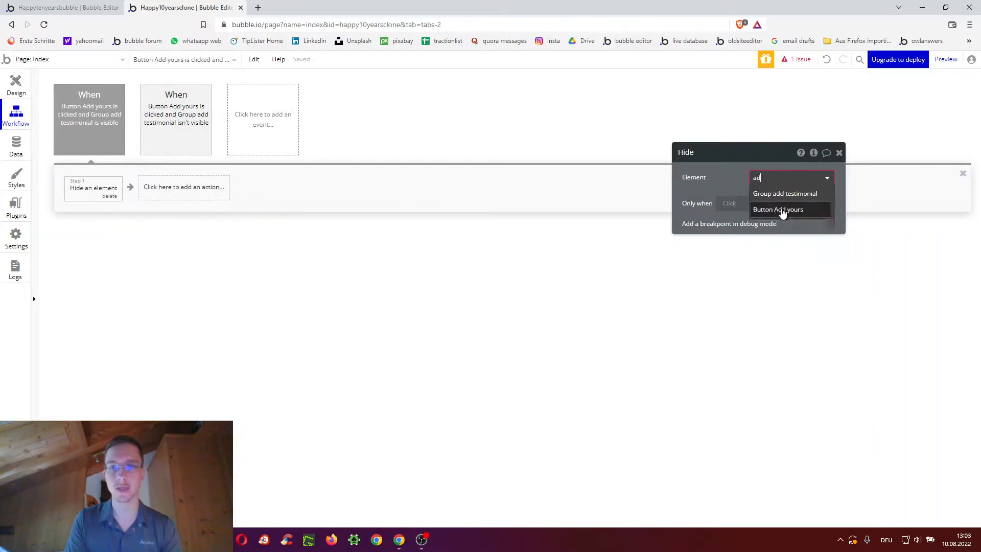
left_click(790, 194)
Make Group add testimonial not visible on page load and collapse it when hidden.
left_click(8, 87)
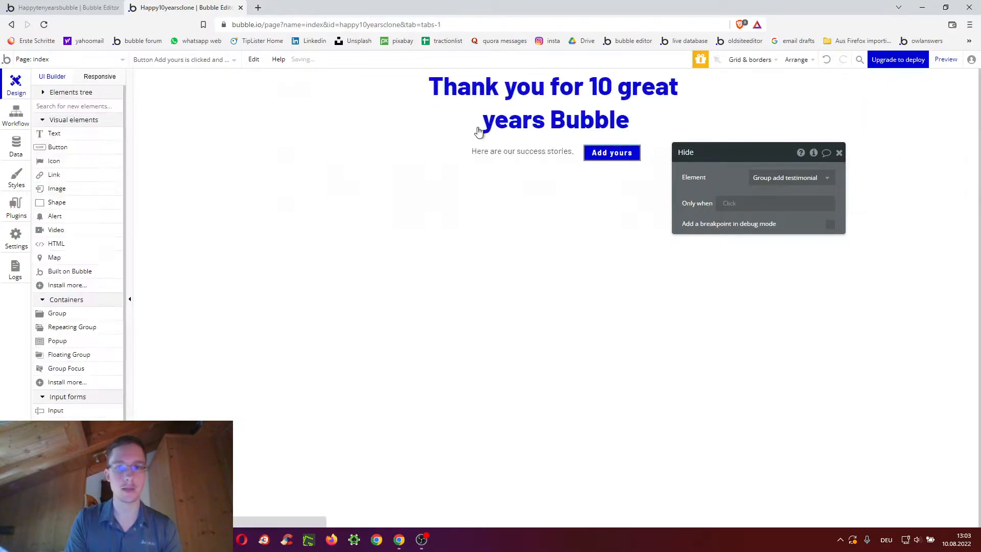
left_click(531, 221)
left_click(760, 173)
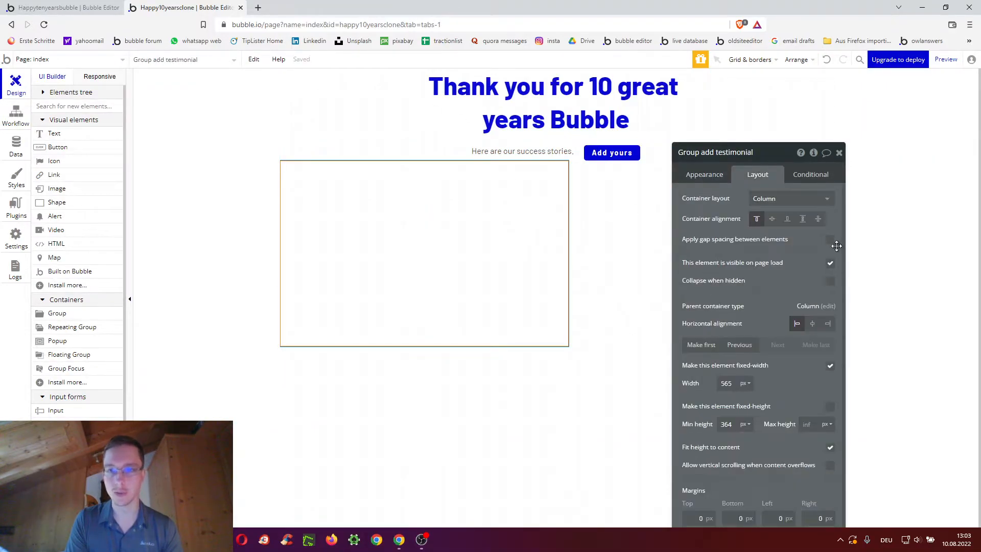
left_click(829, 263)
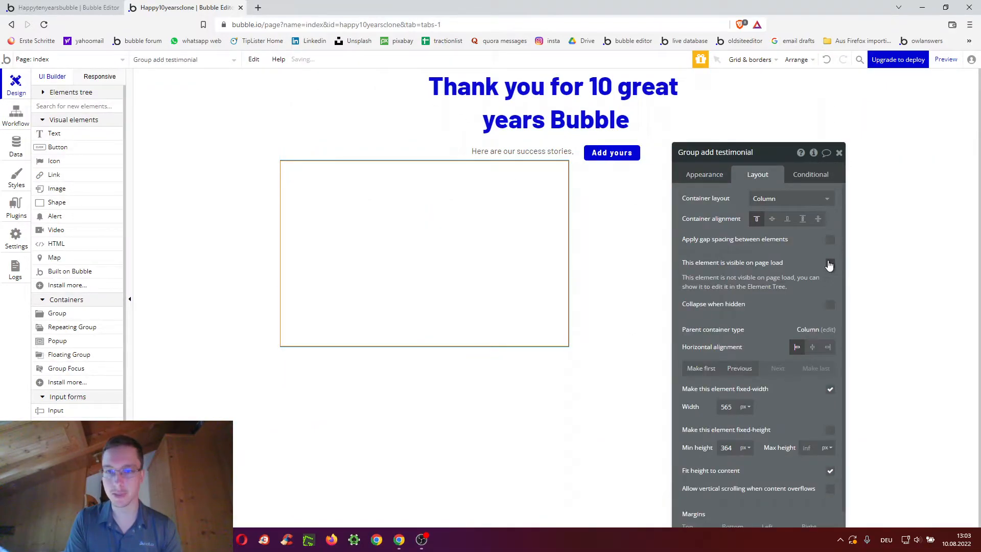
left_click(830, 305)
Center Group add testimonial and its content, and replace its fixed width with min width 280 px, max width 600 px and min height 300 px.
left_click(772, 219)
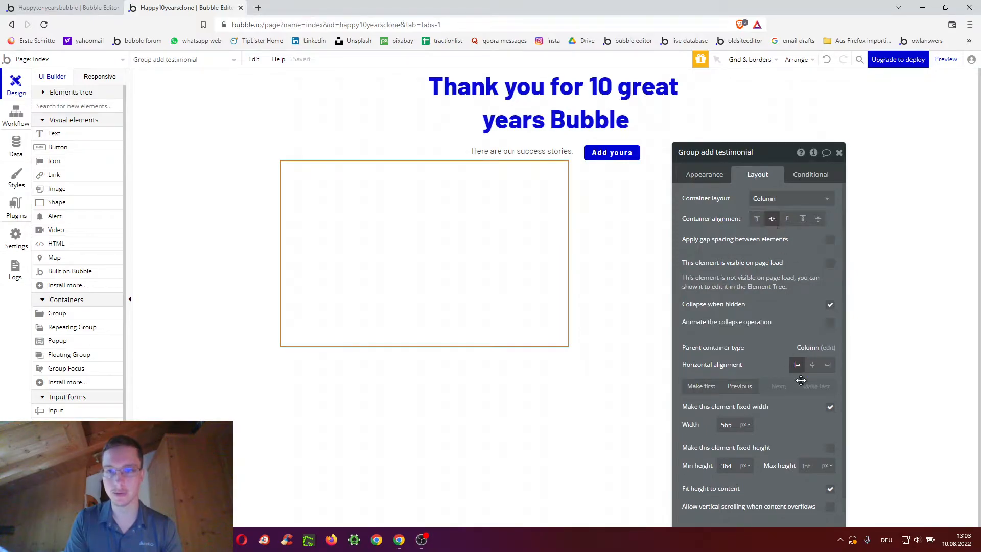
left_click(813, 365)
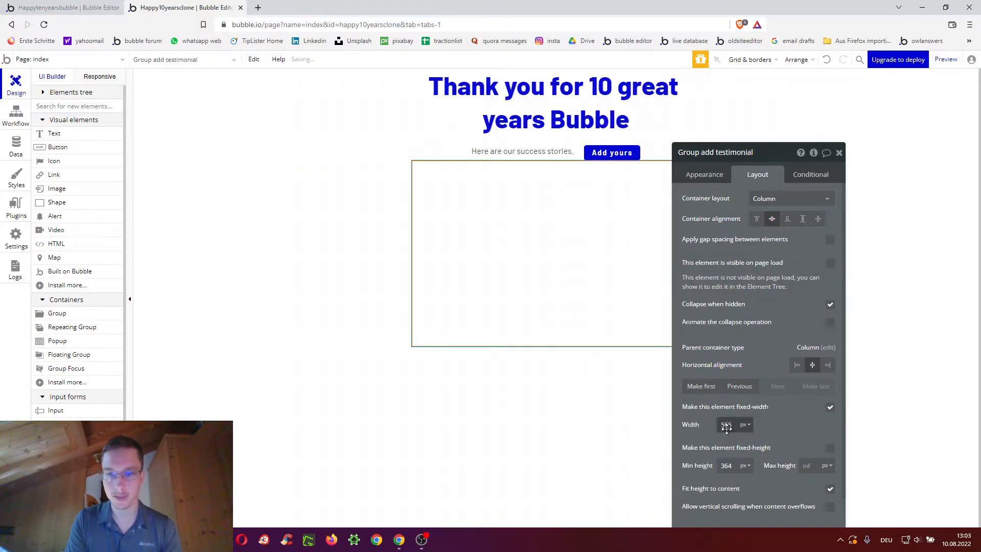
left_click(830, 408)
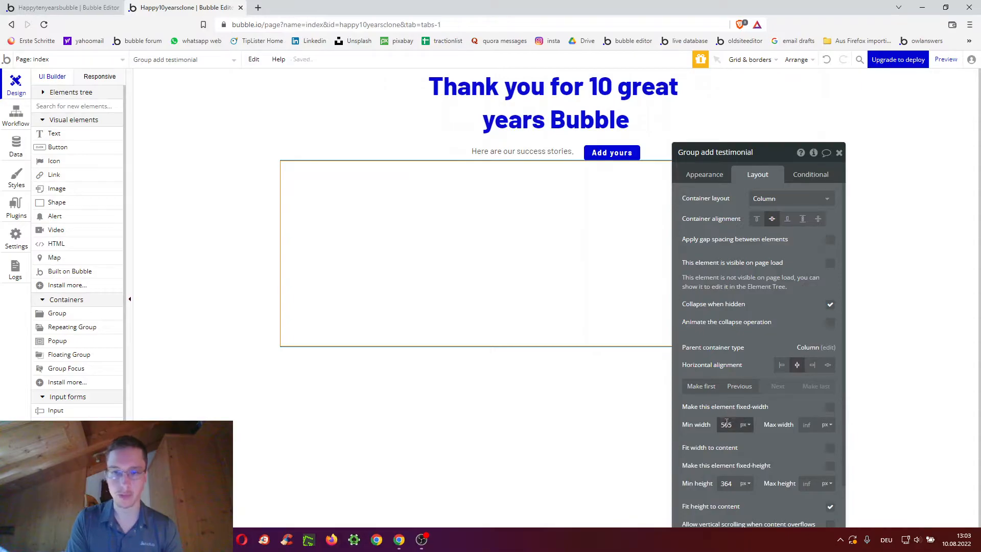
type("600")
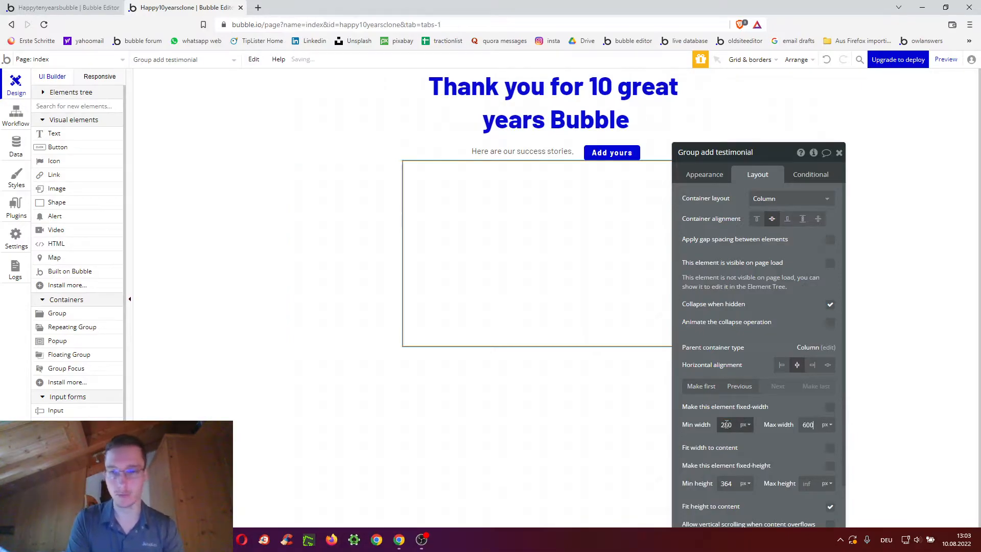
left_click_drag(721, 342, 783, 196)
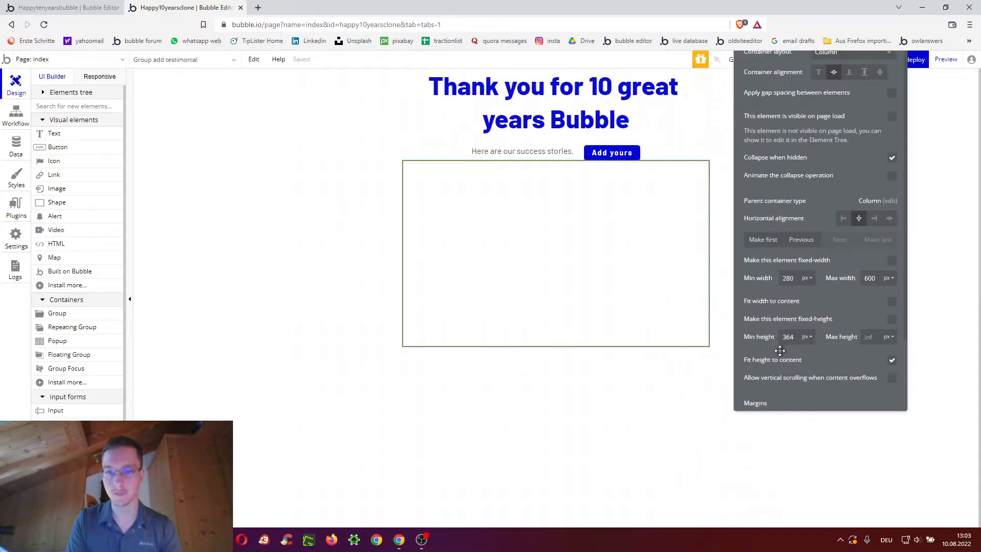
type("00")
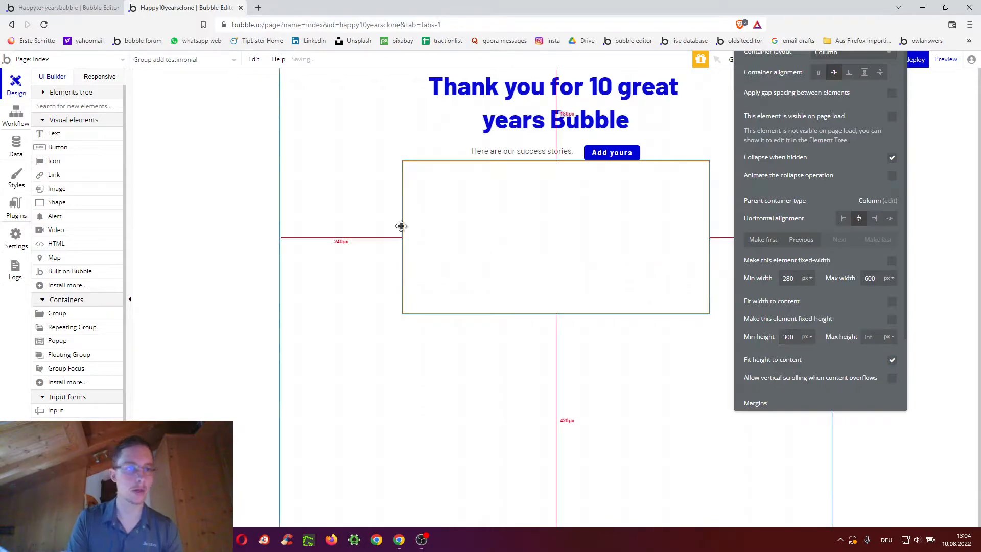
Add a multiline input about 161 px high inside Group add testimonial.
type("multi")
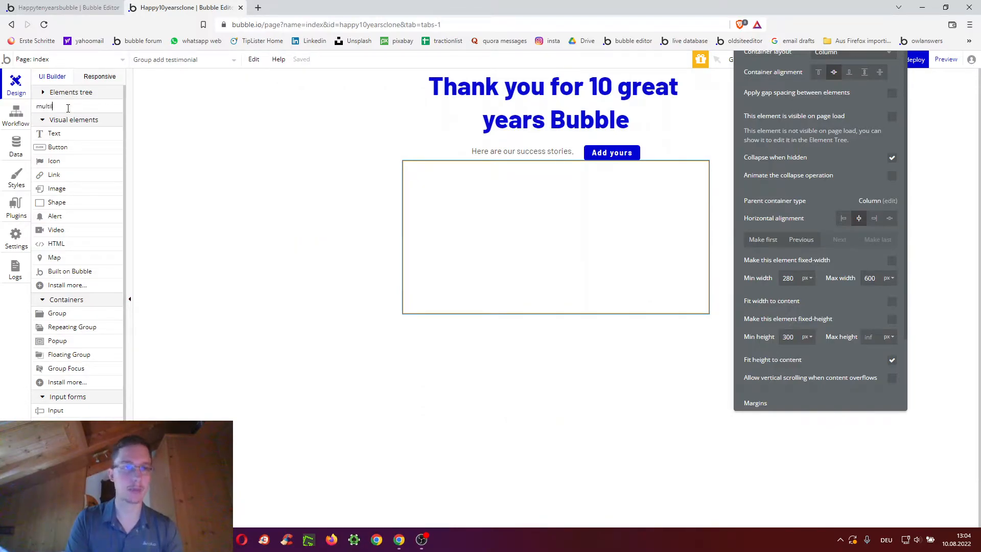
type("l")
left_click(67, 134)
left_click_drag(456, 176, 633, 261)
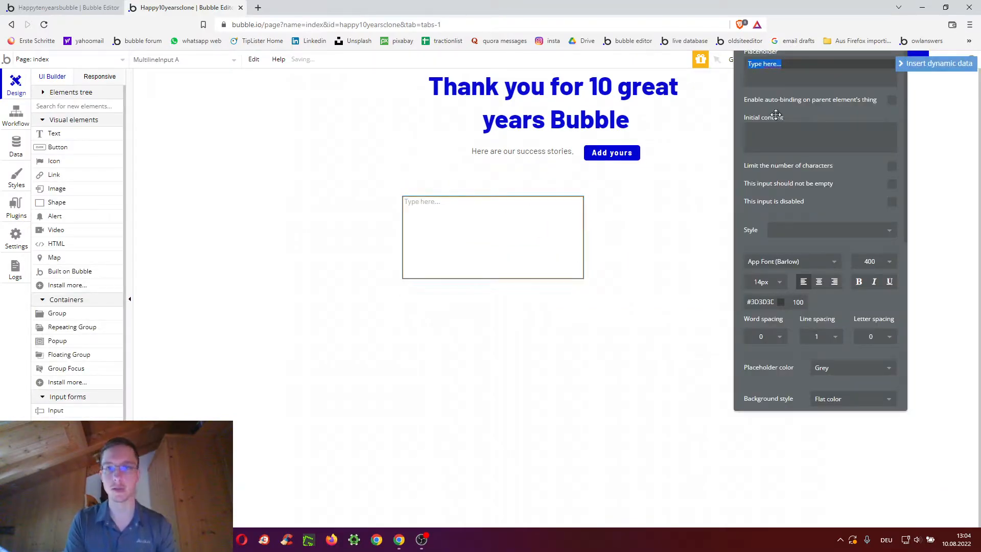
Set the multiline input's placeholder to "Add your cool success story here".
left_click_drag(768, 120, 646, 240)
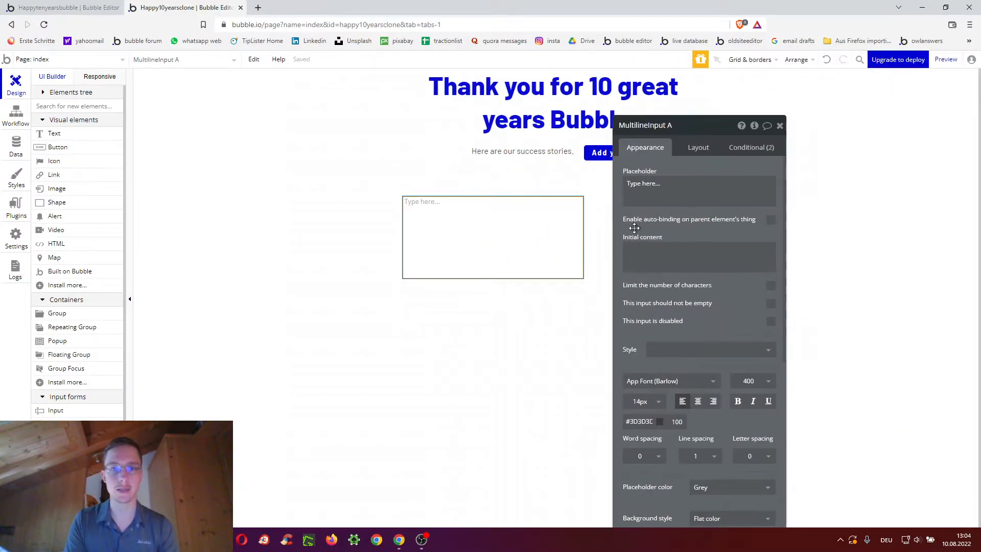
triple_click(657, 189)
type("Add your cool testimonial")
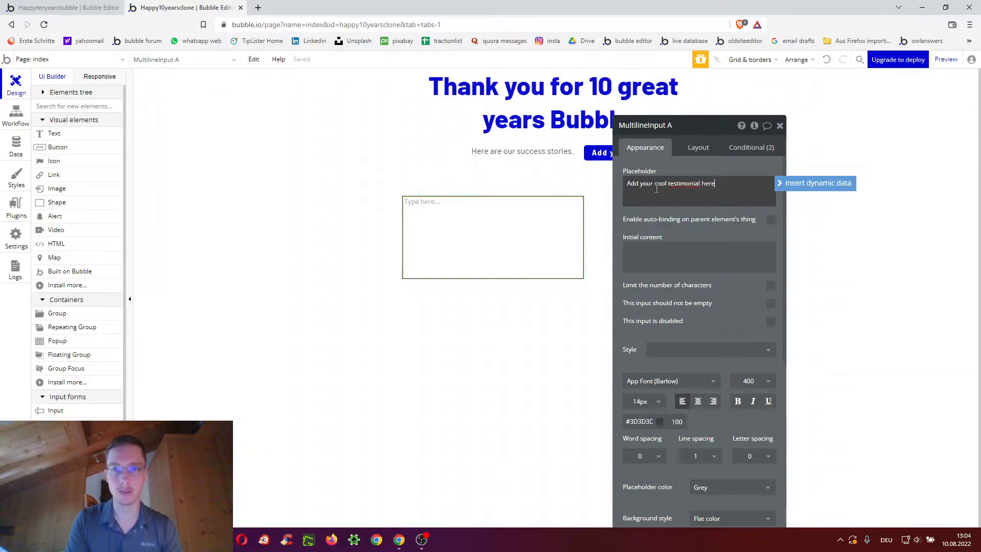
double_click(677, 185)
type("success story")
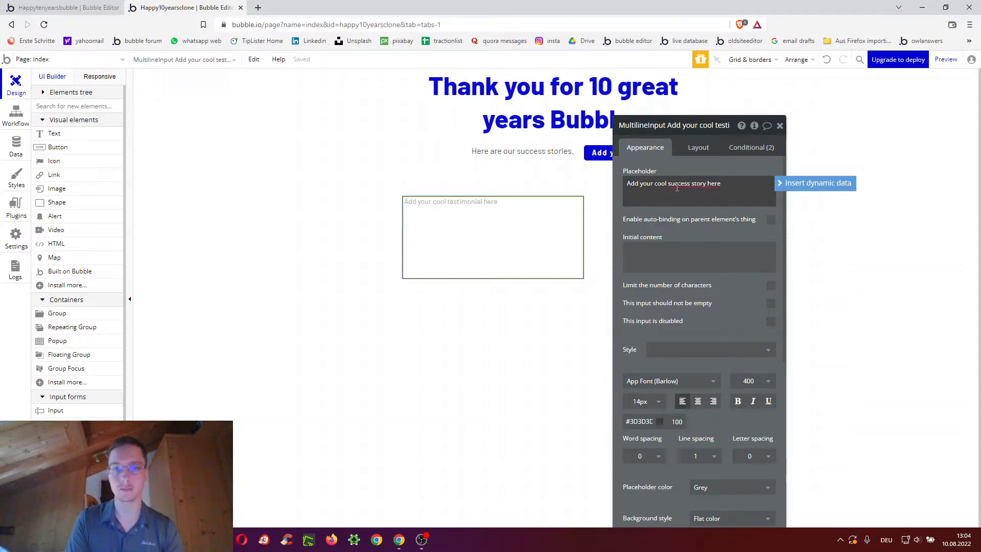
Center the multiline input horizontally and replace its fixed width with min width 280 px and min height 120 px.
left_click(697, 148)
left_click(770, 269)
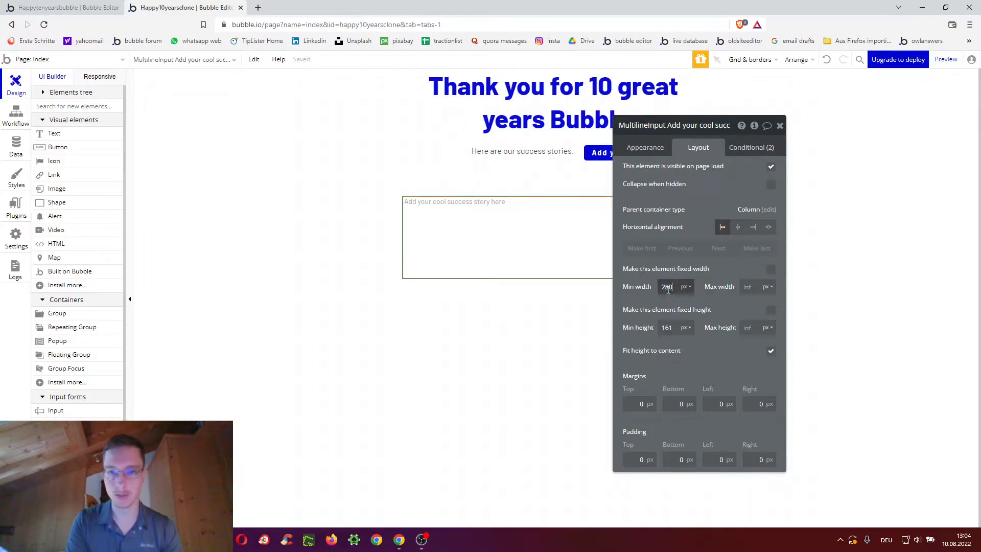
left_click(668, 288)
double_click(668, 327)
type("120")
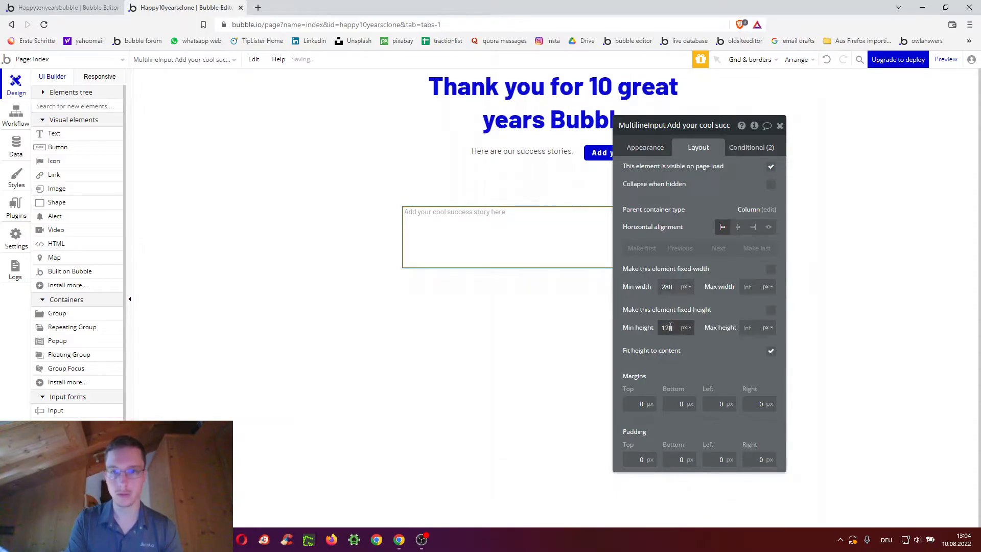
left_click(737, 227)
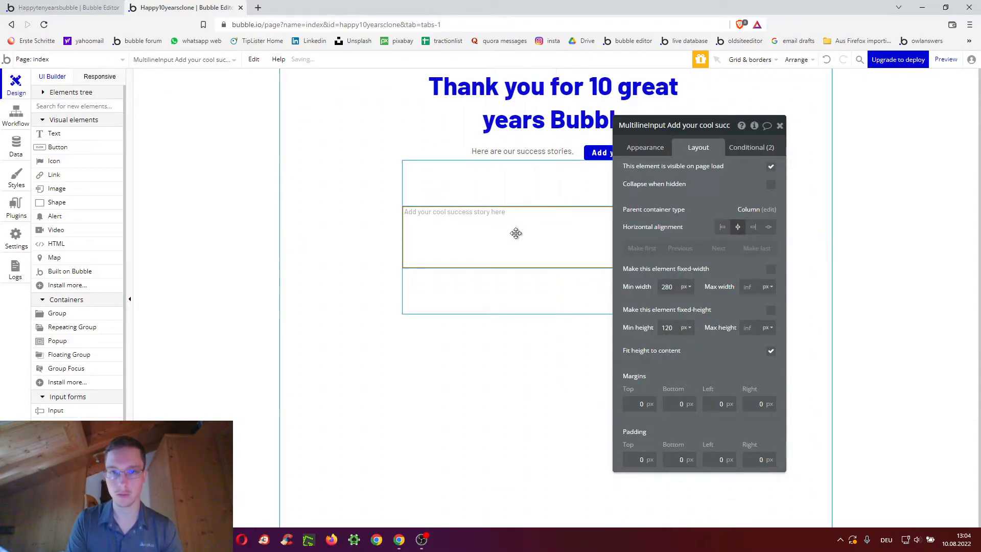
Align the content of Group add testimonial to its top and give the group a 20 px top margin.
left_click(510, 203)
left_click(698, 191)
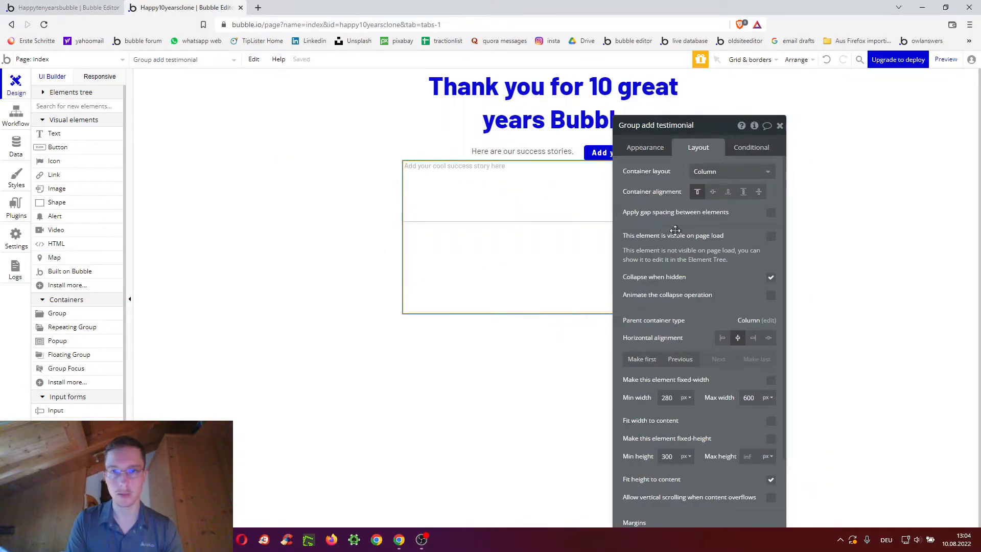
scroll(780, 214, "down", 2)
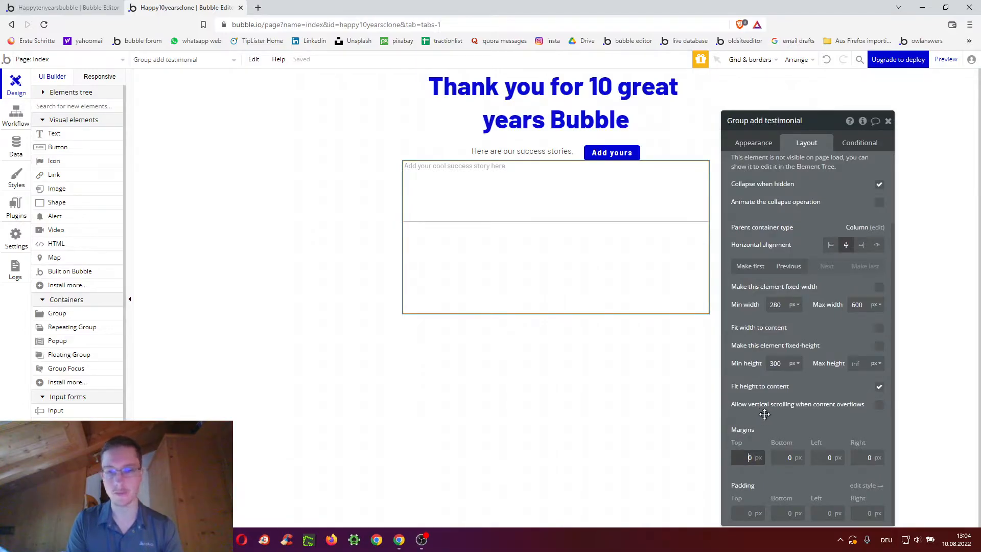
type("2")
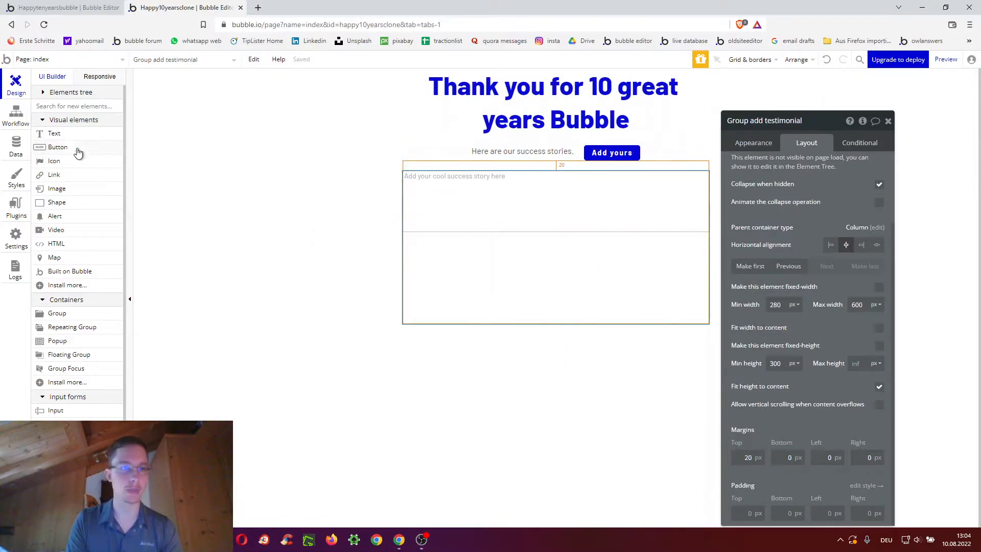
Set the left and right padding of Group add testimonial to 20 px.
left_click_drag(65, 146, 409, 215)
left_click(474, 216)
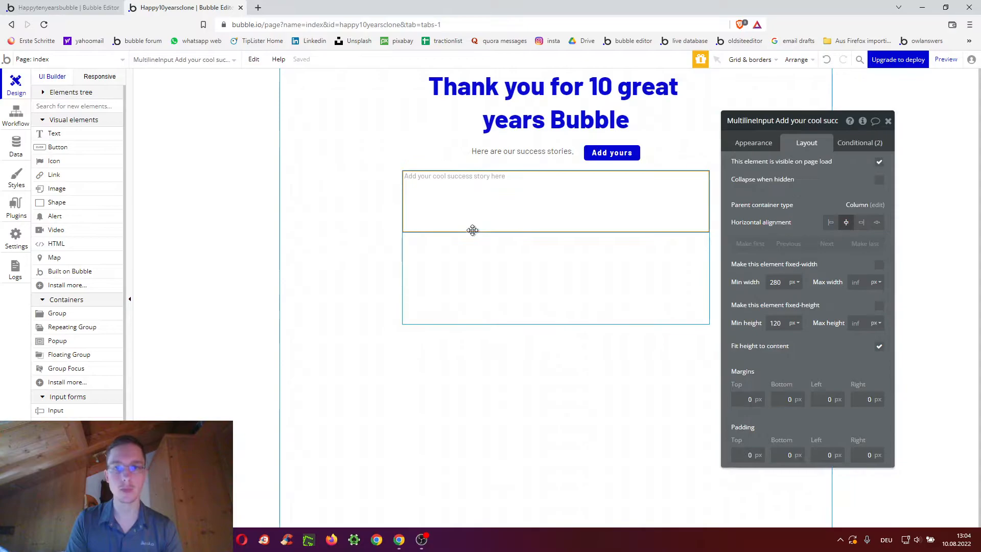
left_click(469, 290)
left_click_drag(774, 422, 705, 339)
scroll(705, 339, "down", 2)
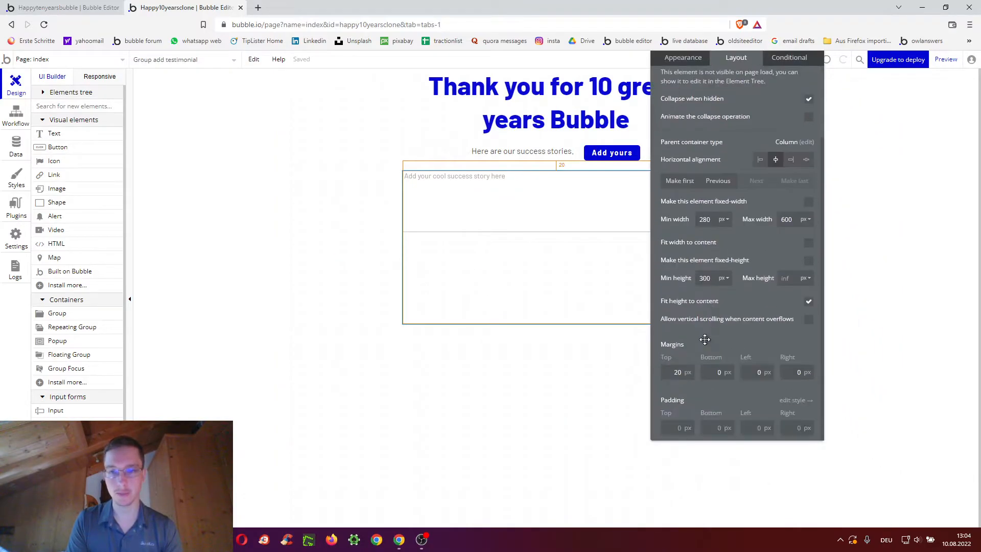
left_click(789, 427)
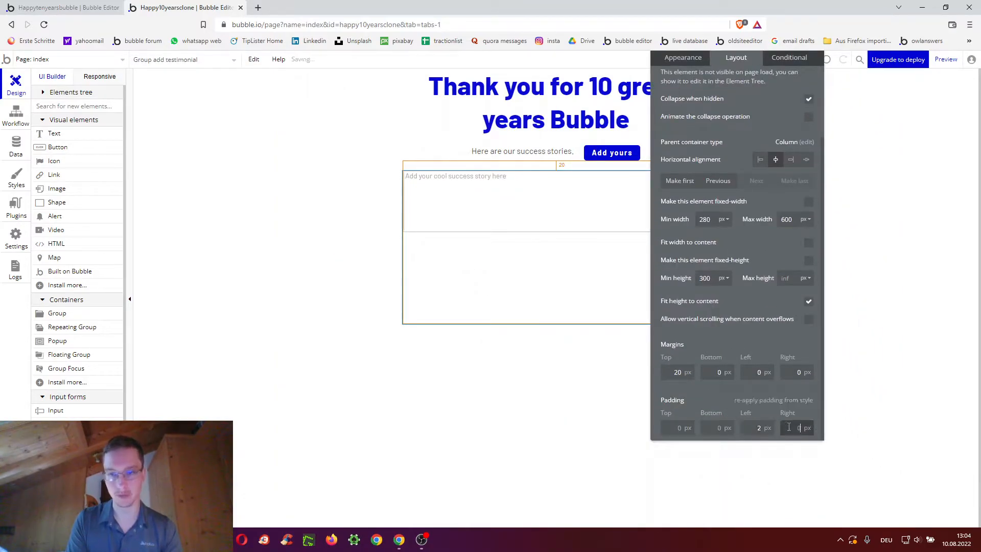
left_click(760, 426)
type("0")
key("Tab")
type("20")
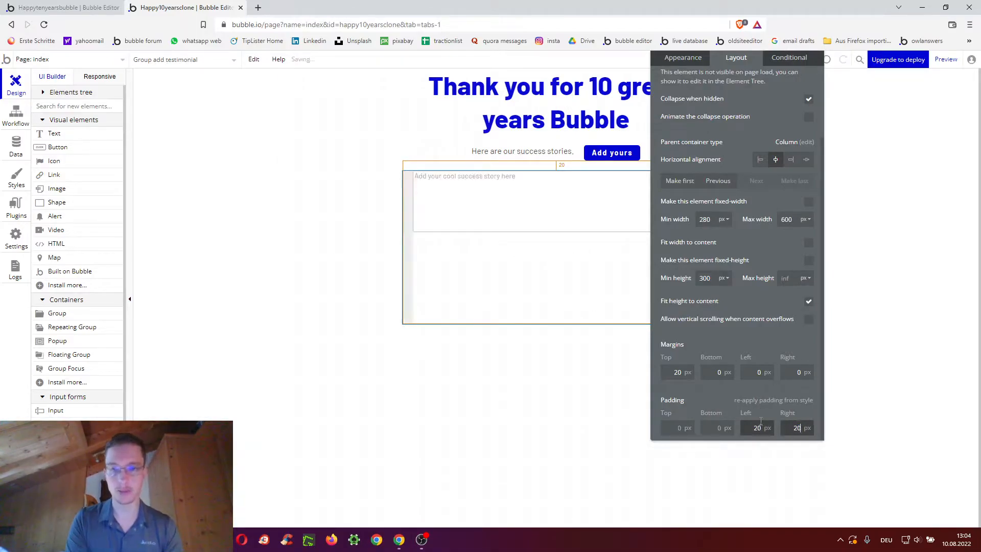
Add an input below the multiline input in Group add testimonial with the placeholder "Add your name", and open its Standard Input style.
left_click_drag(705, 238, 847, 228)
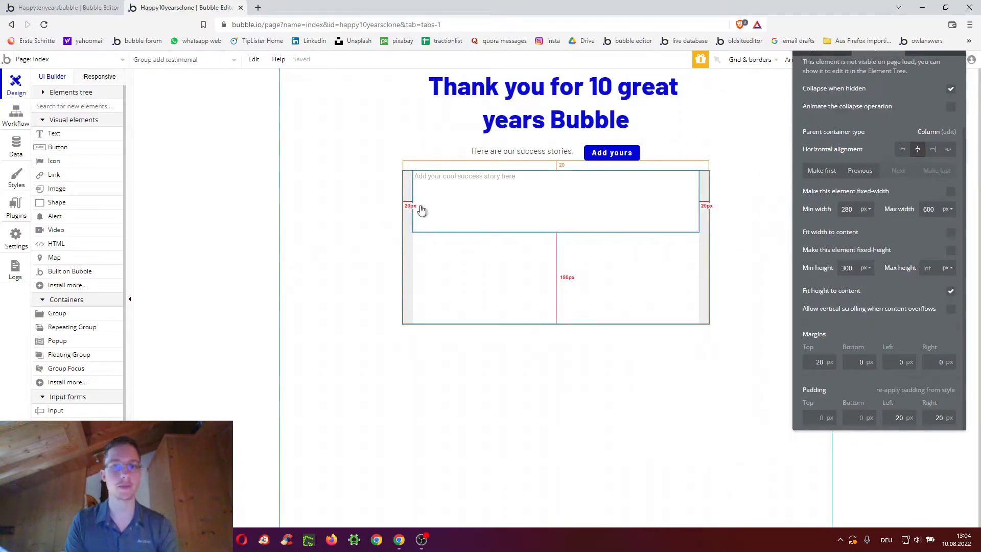
left_click(65, 94)
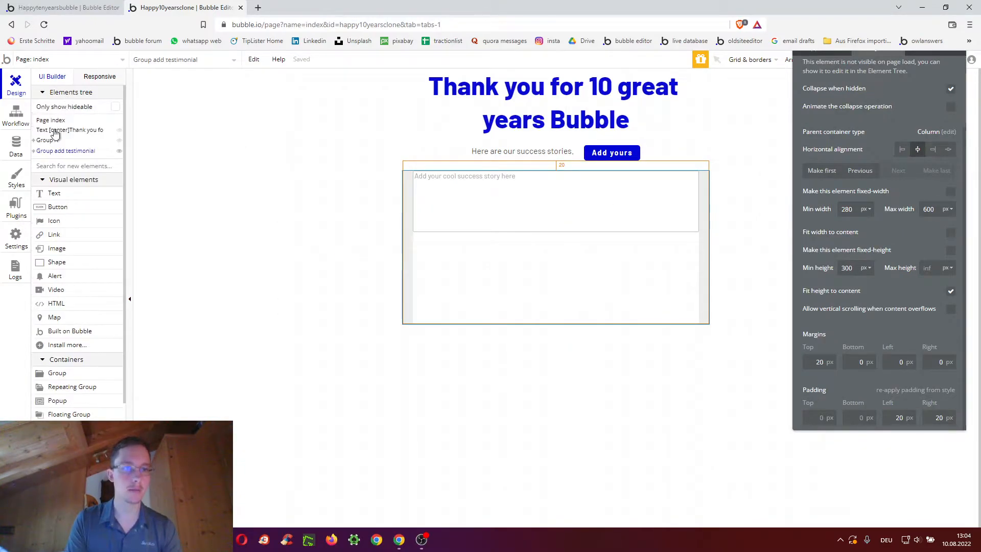
left_click(50, 165)
type("inpu")
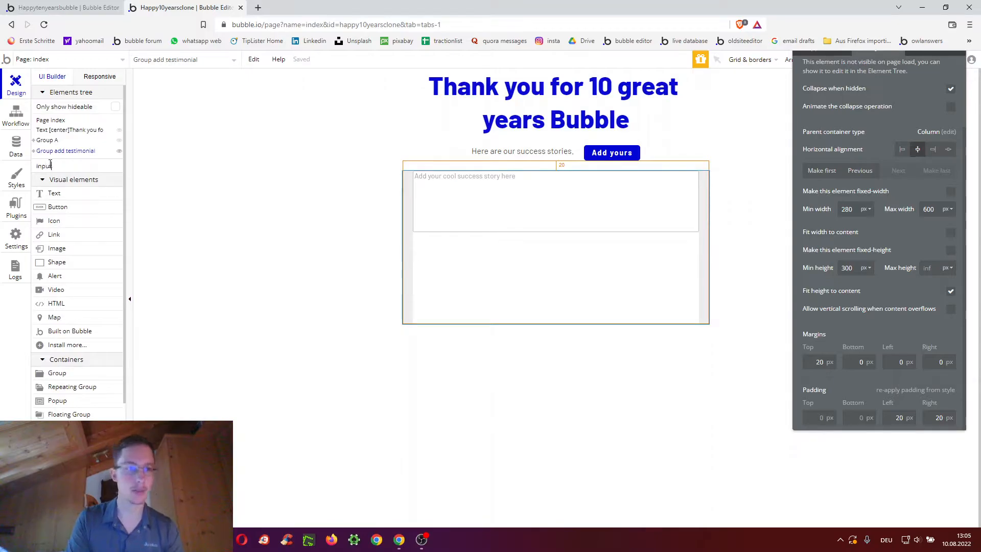
type("t")
left_click(54, 194)
left_click_drag(573, 257, 620, 271)
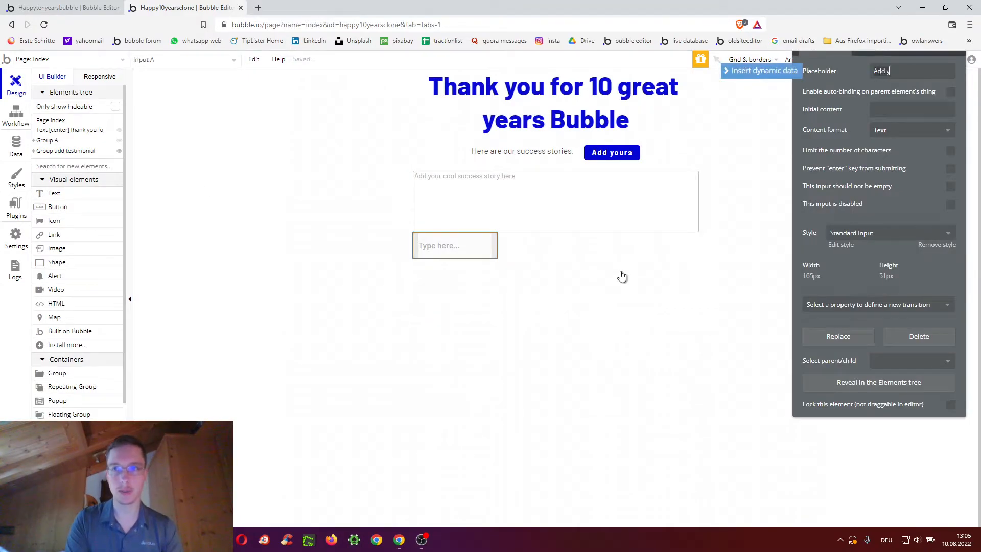
left_click(841, 245)
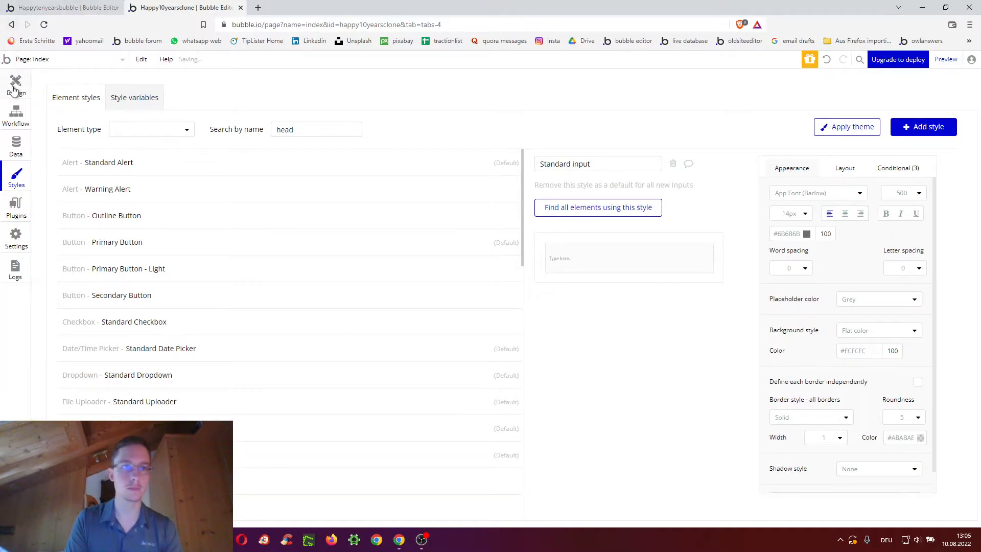
left_click(16, 86)
Duplicate the name input, set the copy's placeholder to "Add your country", and duplicate that country input once more.
left_click(470, 248)
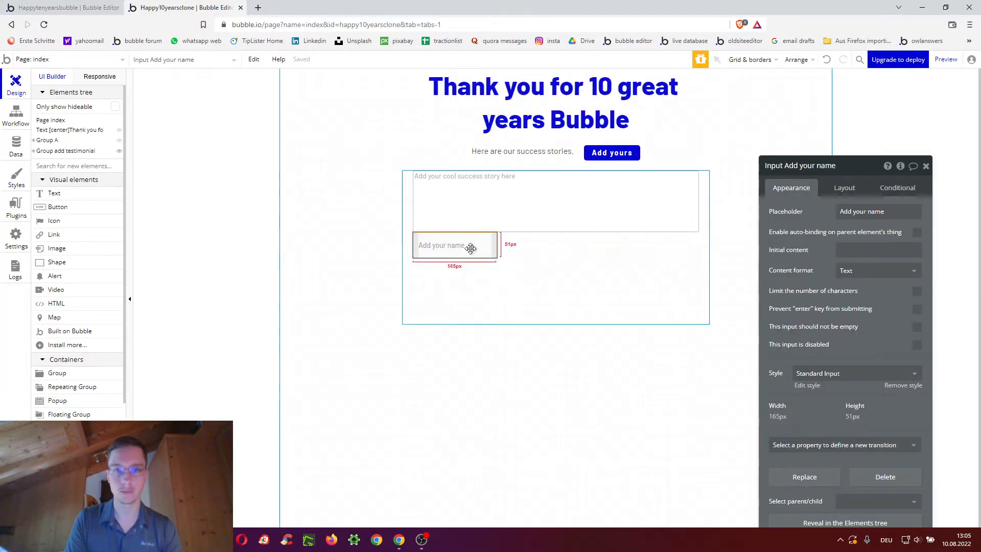
key("ctrl+d")
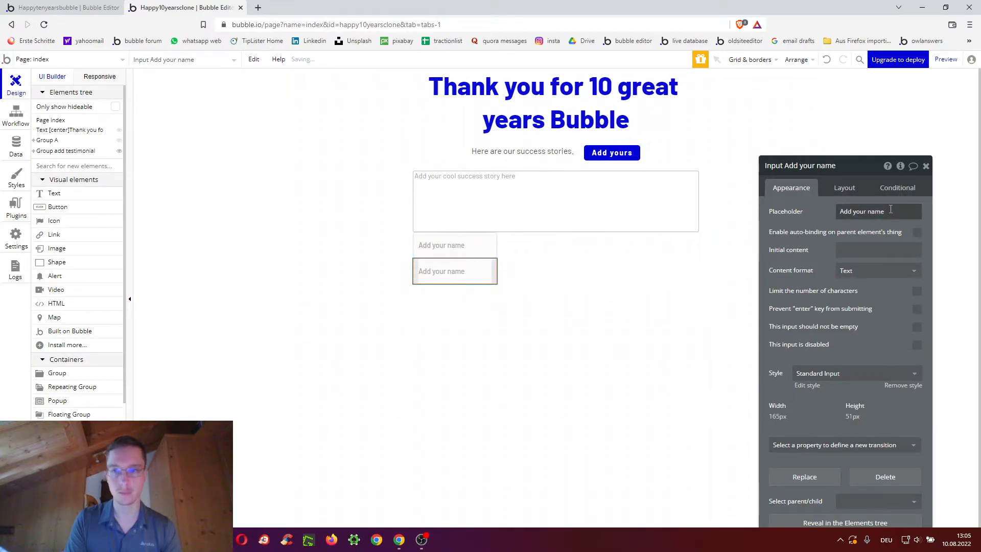
left_click(890, 209)
type("Add your country")
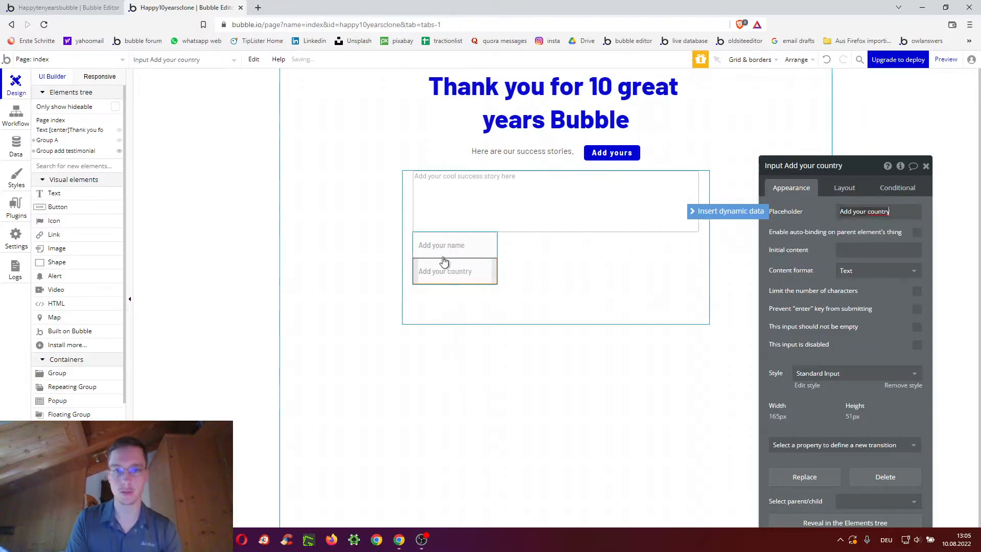
left_click(427, 272)
key("ctrl+d")
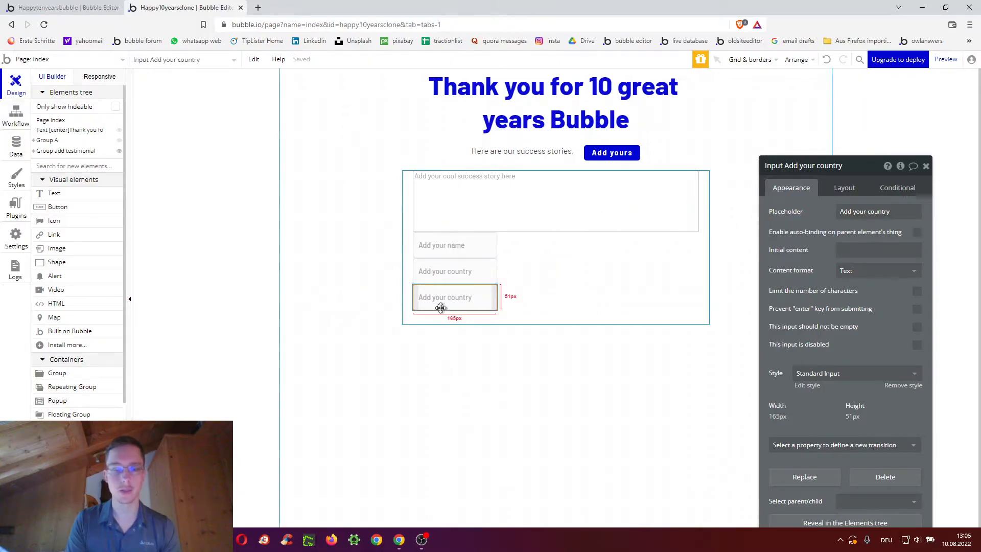
Add a dropdown beneath the inputs in Group add testimonial with the placeholder "Add year joined".
type("dropd")
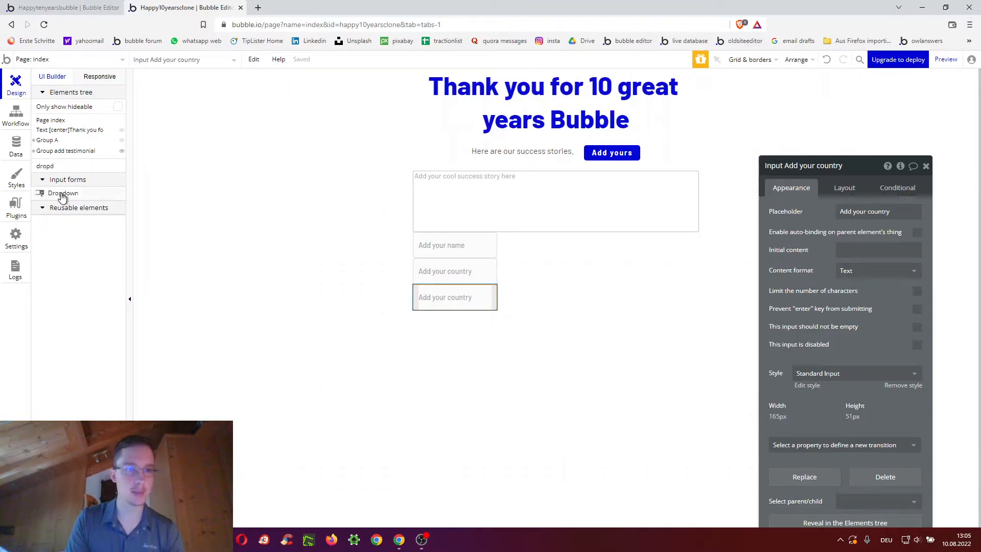
left_click(62, 193)
left_click_drag(507, 323, 512, 326)
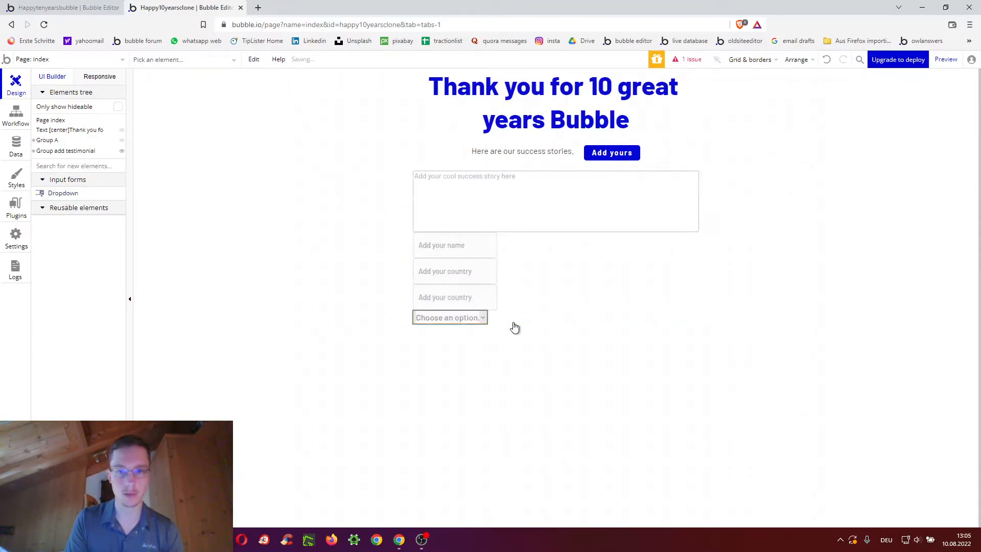
type("Add year joinme")
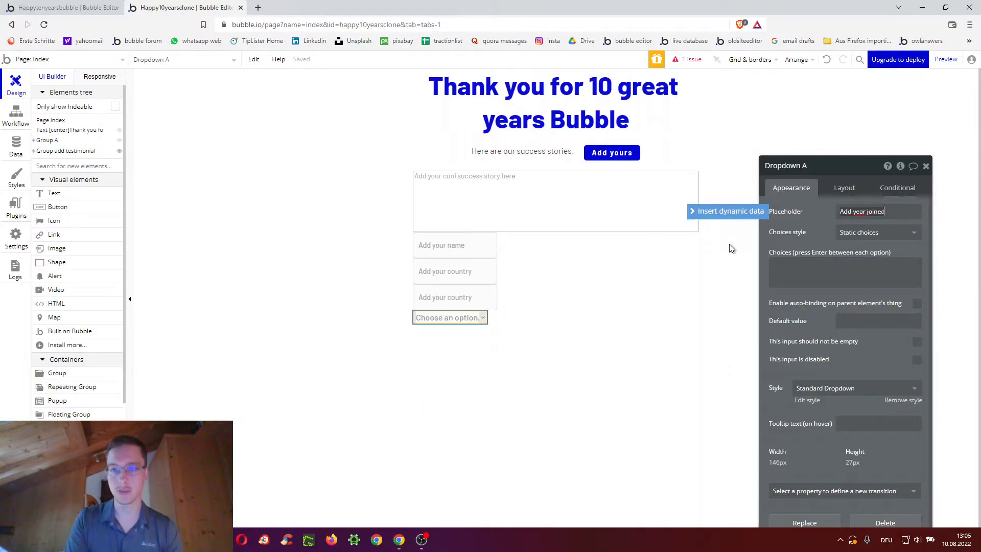
Give the dropdown dynamic choices of type OS_Year joined, with source All OS_Year joined and caption Current option's Display.
left_click(868, 232)
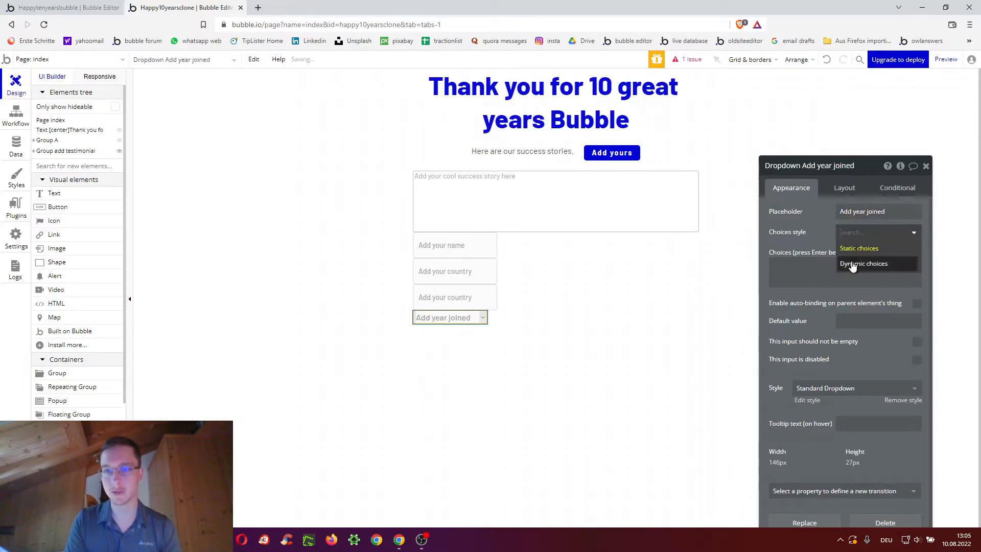
left_click(851, 259)
left_click(851, 257)
left_click(854, 299)
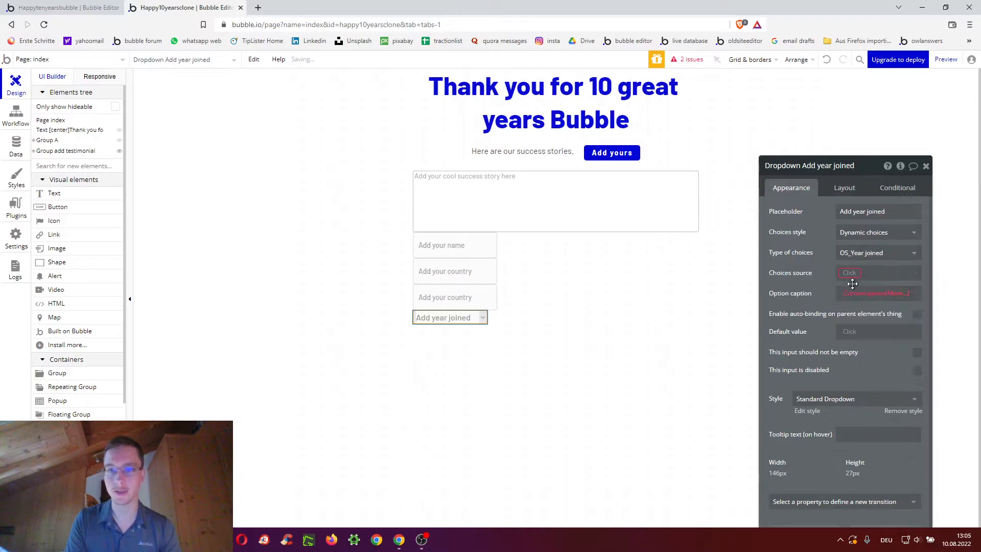
left_click(853, 274)
left_click(867, 286)
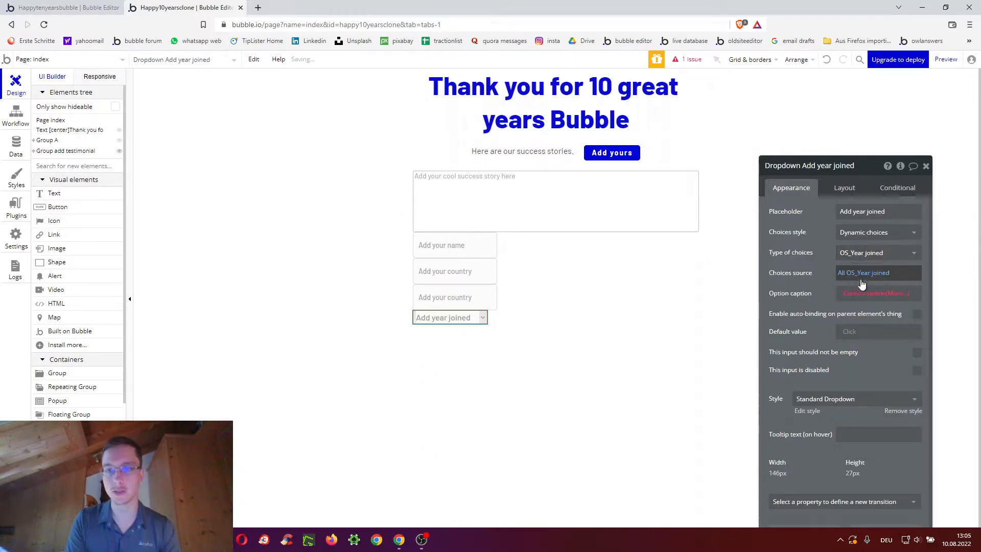
left_click(898, 293)
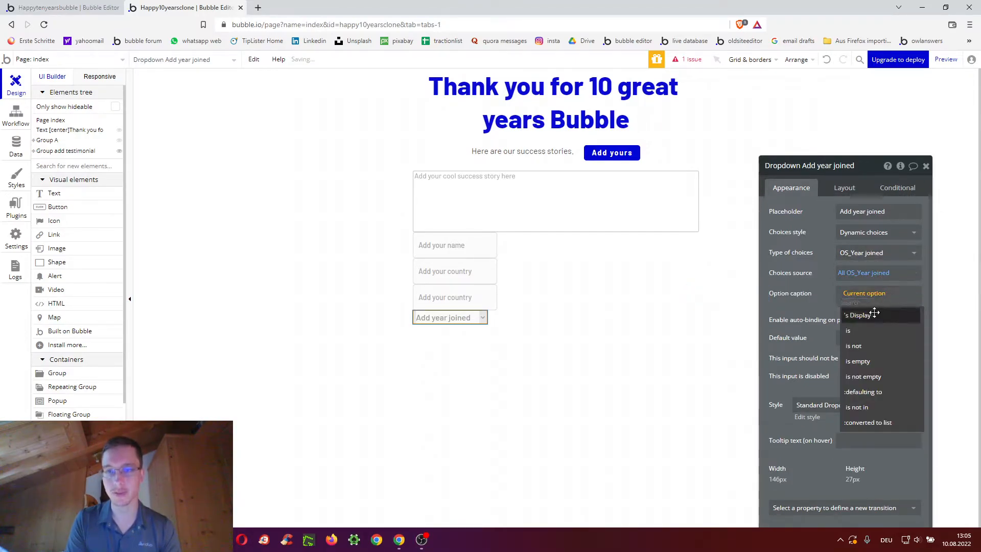
left_click(873, 309)
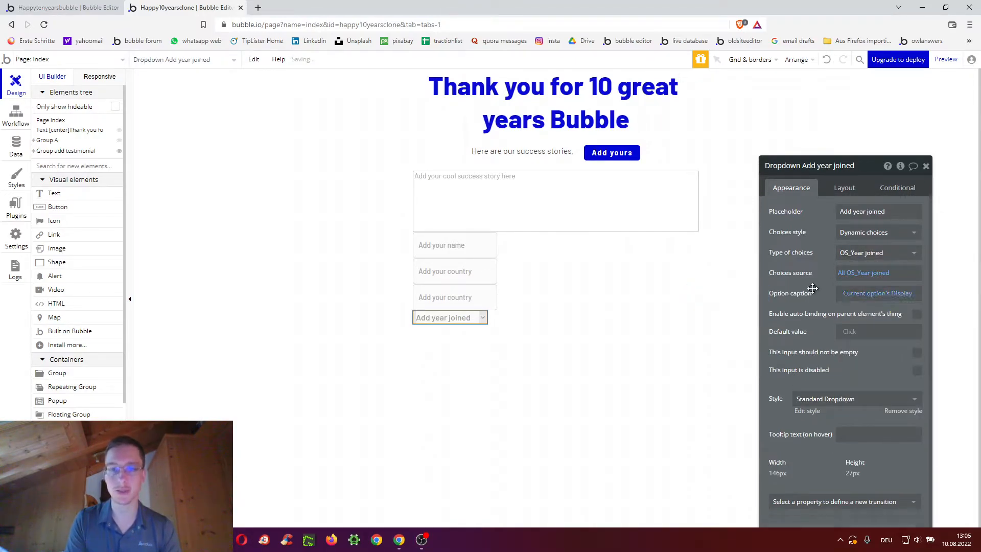
Set the "Add year joined" dropdown to a fixed width of 163 px and a height of 30 px.
left_click(473, 296)
left_click(844, 187)
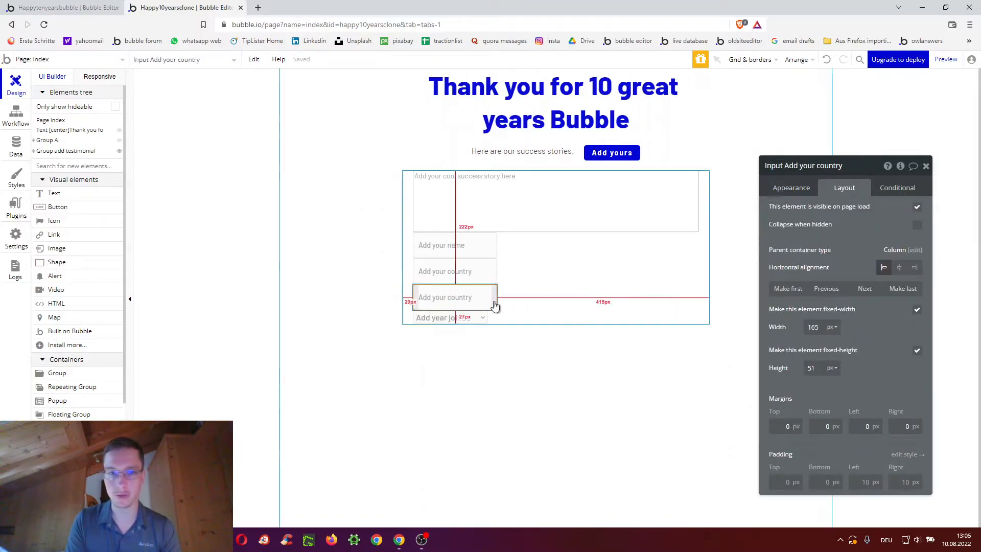
left_click(450, 317)
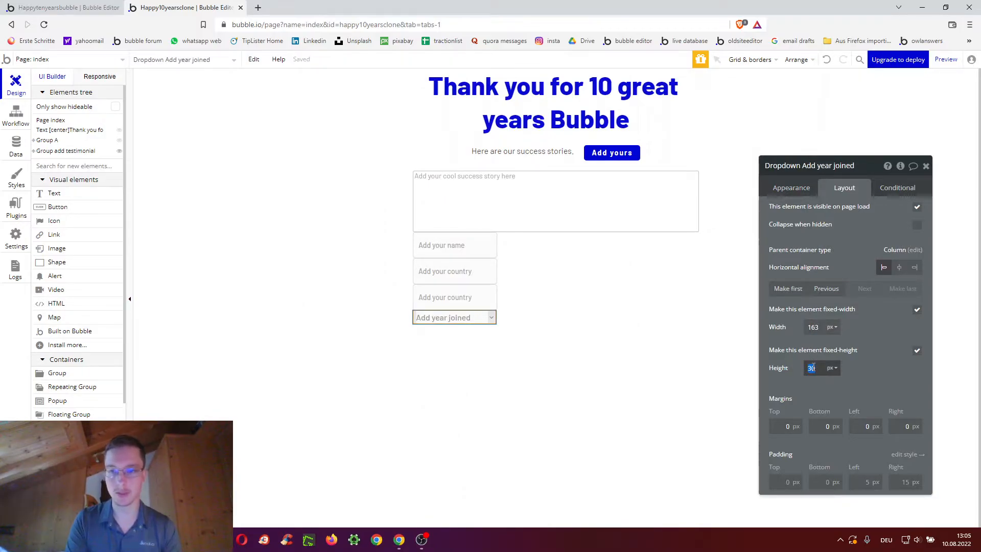
Set the height of both country inputs and the name input to 30 px.
left_click(432, 301)
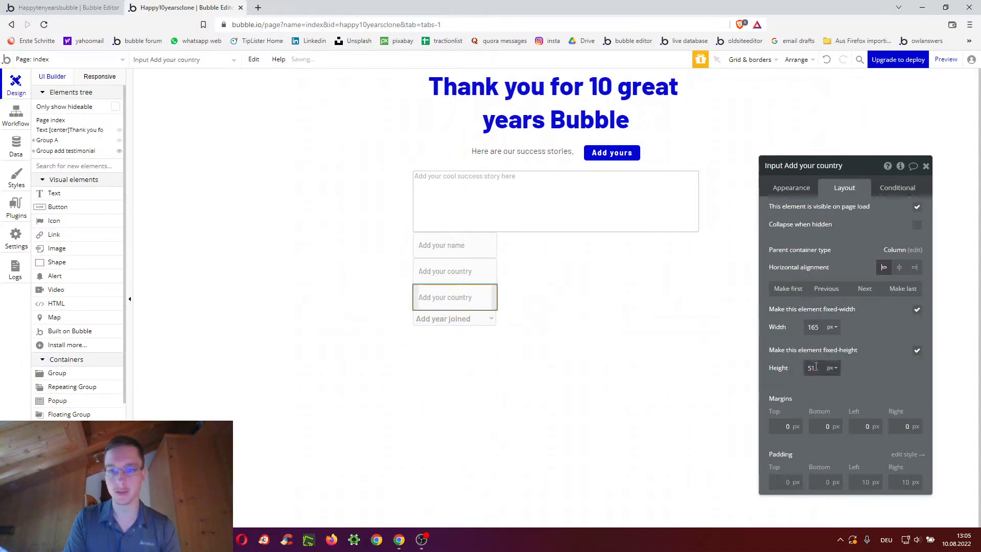
left_click_drag(478, 299, 475, 276)
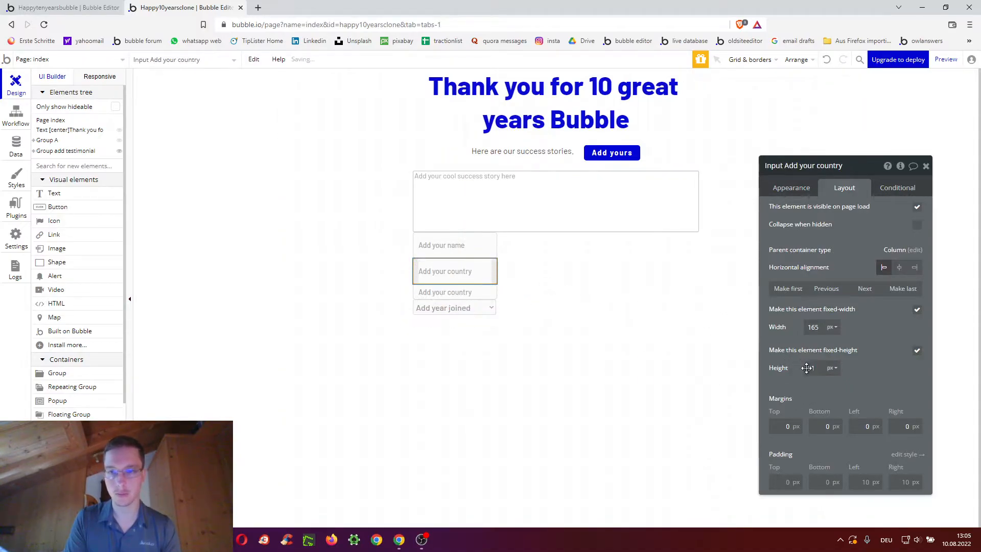
left_click(460, 246)
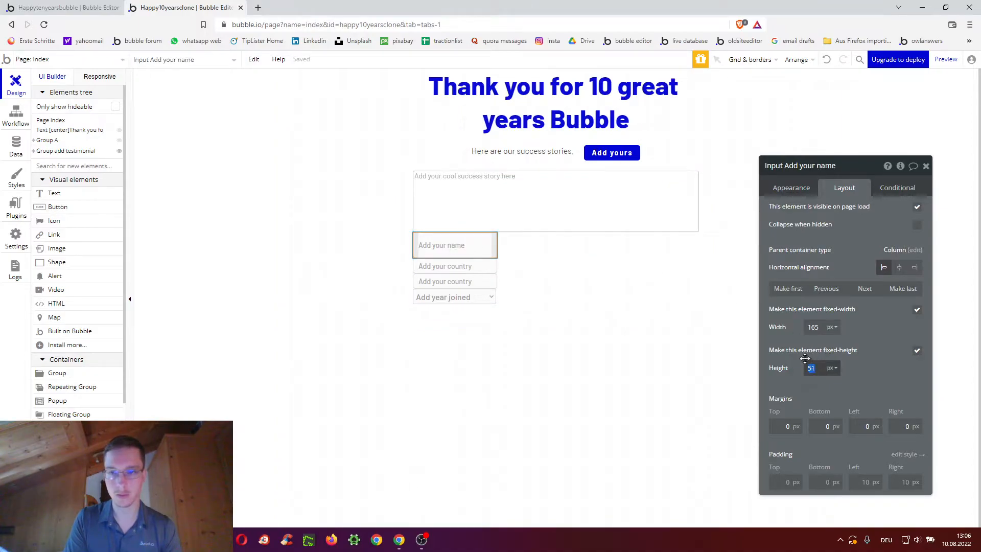
type("30")
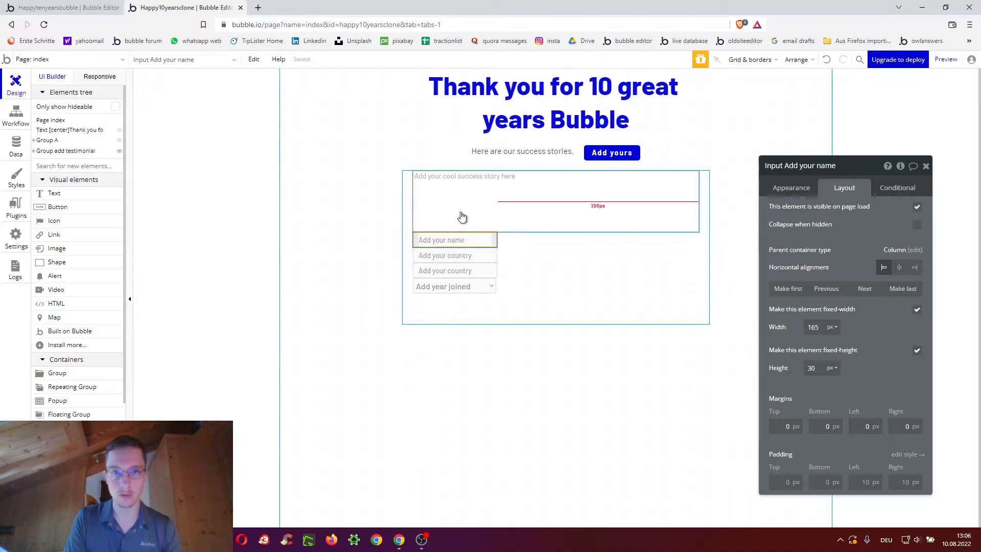
Apply gap spacing between the elements of Group add testimonial with a row gap of 20 px.
left_click(536, 265)
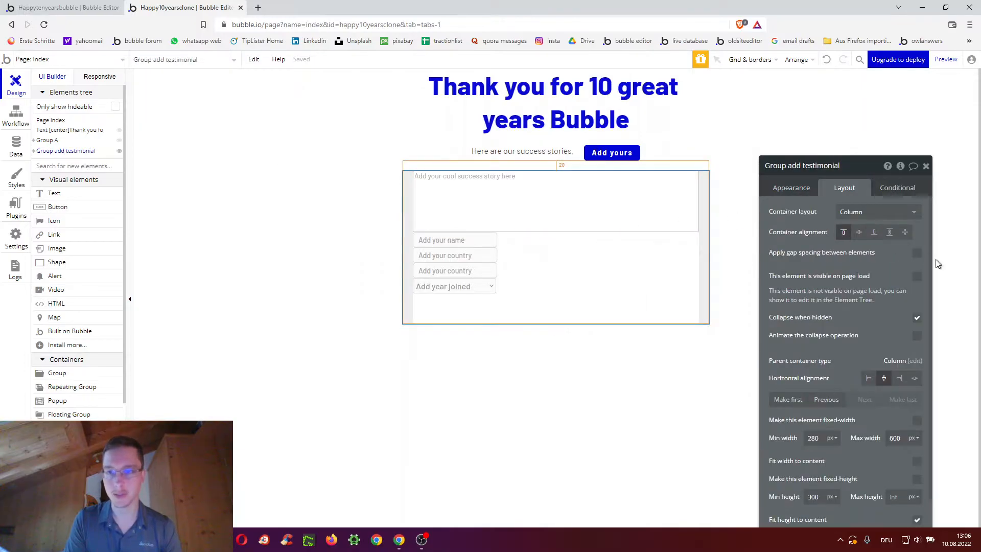
left_click(917, 252)
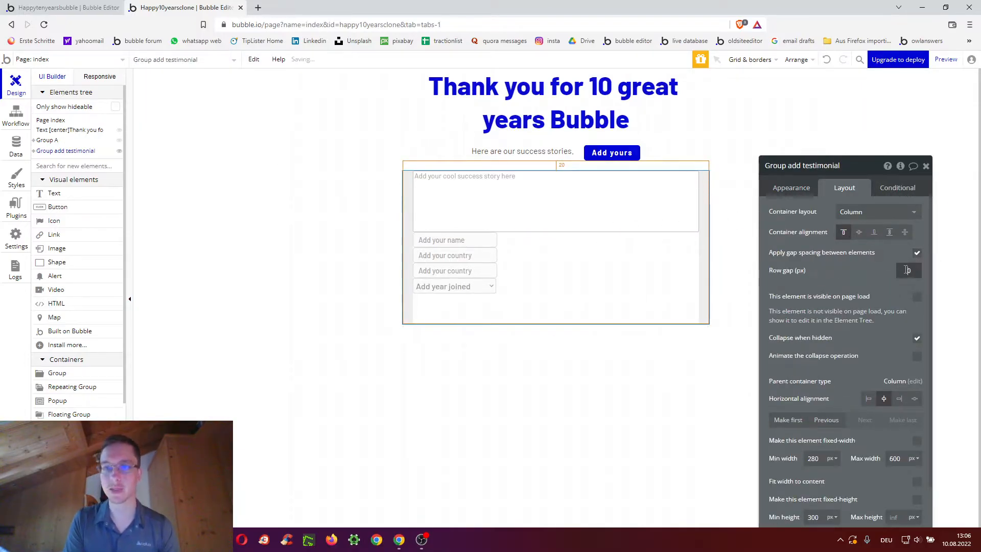
type("2")
key("Return")
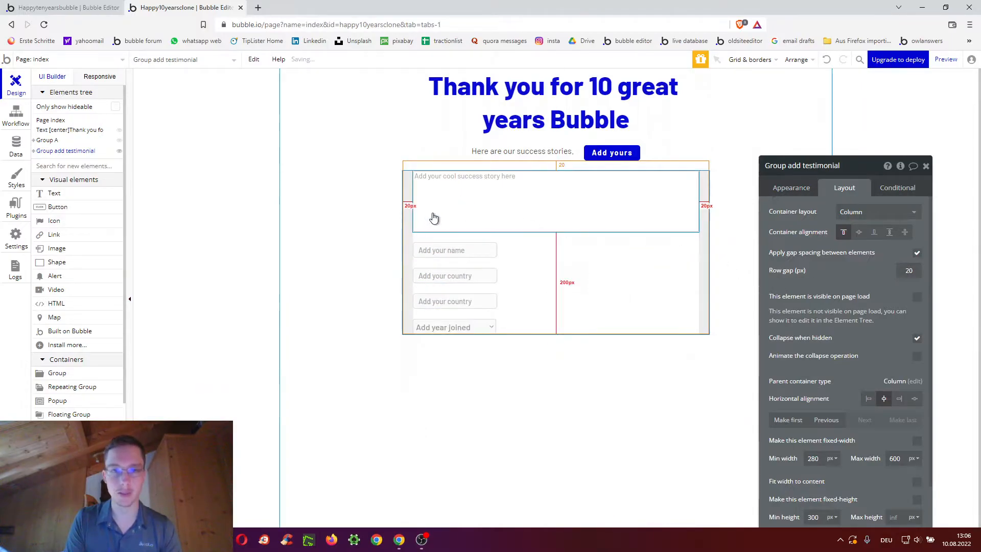
Center the name input, both country inputs and the year joined dropdown horizontally in the group.
left_click(460, 250)
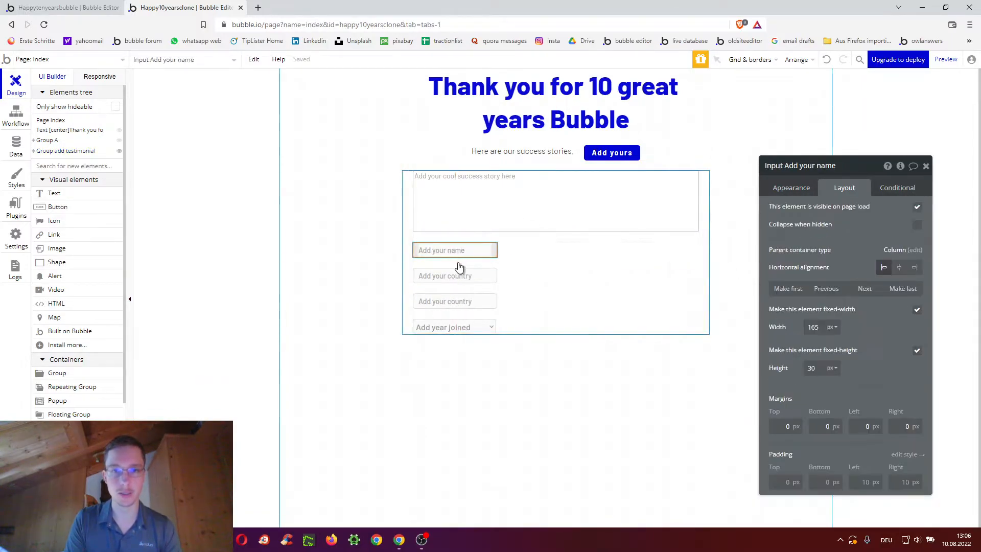
left_click(458, 276, "shift")
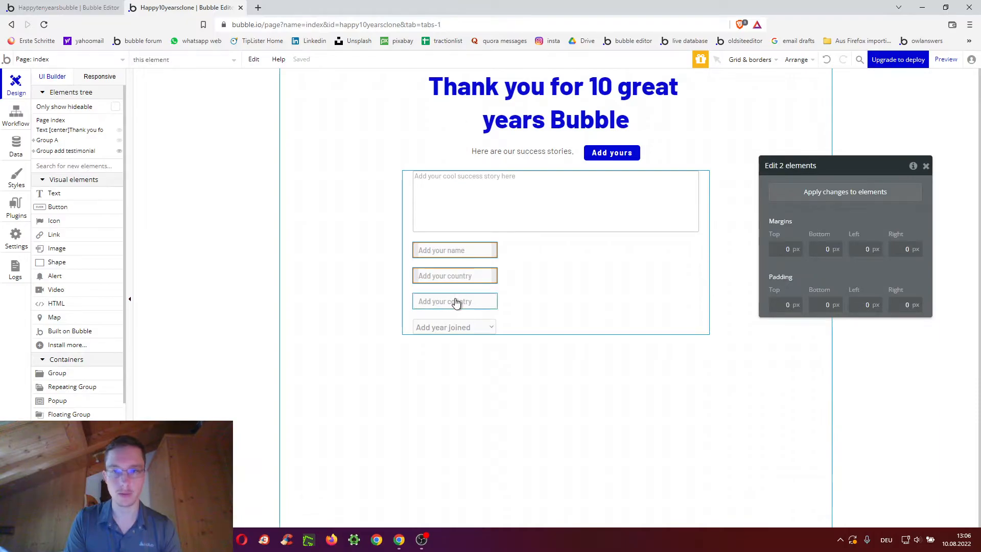
left_click(484, 250)
left_click(899, 268)
left_click(456, 276)
left_click(900, 267)
left_click(489, 302)
left_click(899, 267)
left_click(454, 327)
left_click(899, 268)
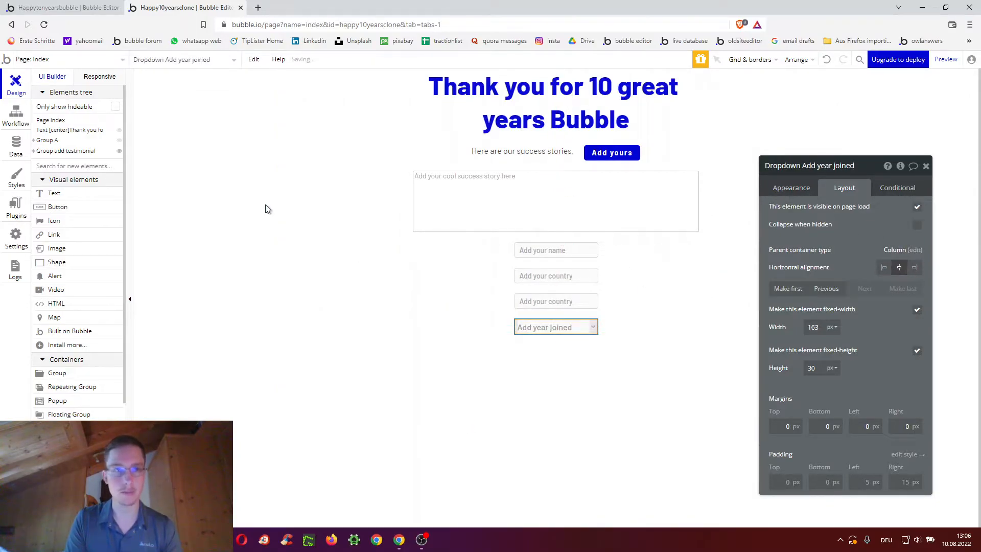
Check the fields of the Testimonial data type and delete the duplicate "Add your country" input.
left_click(4, 150)
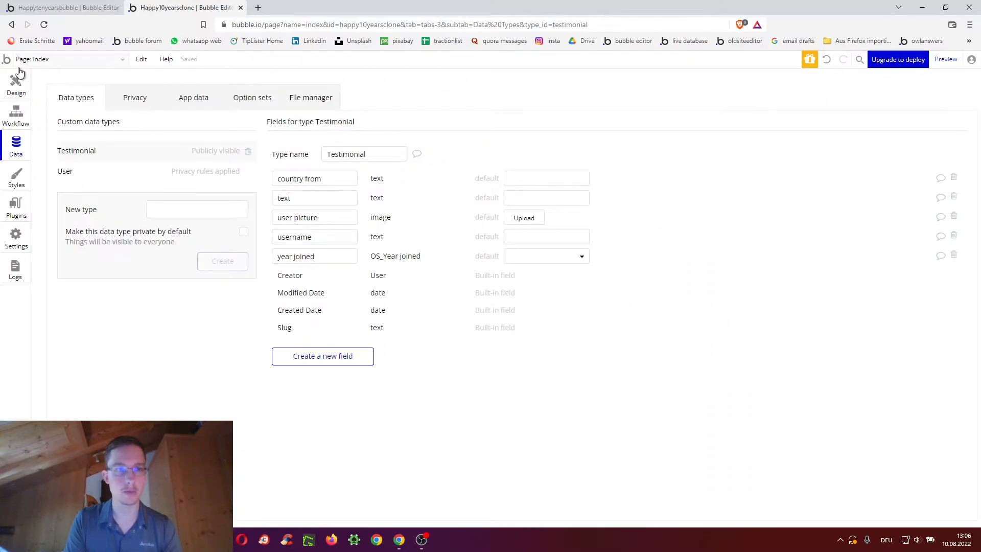
left_click(16, 81)
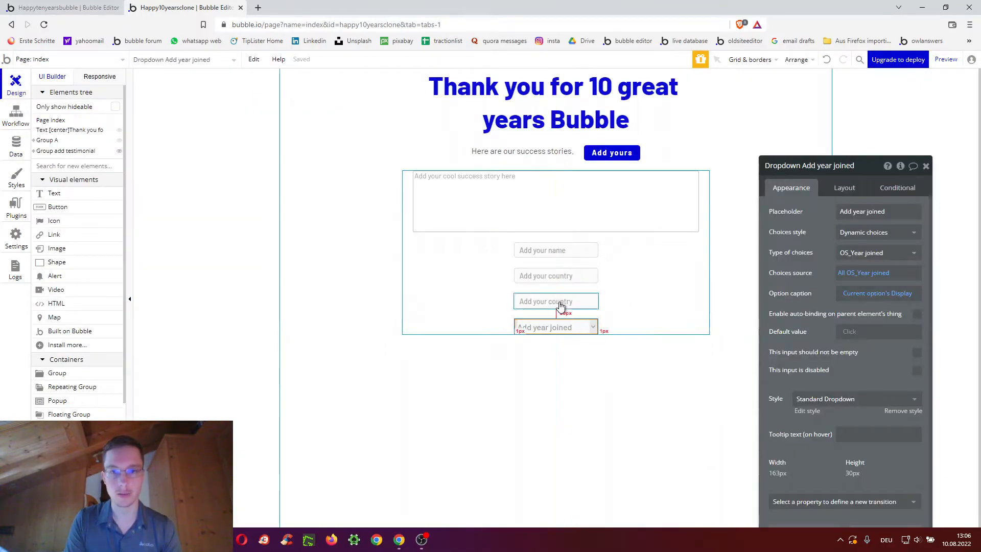
left_click(559, 302)
key("Delete")
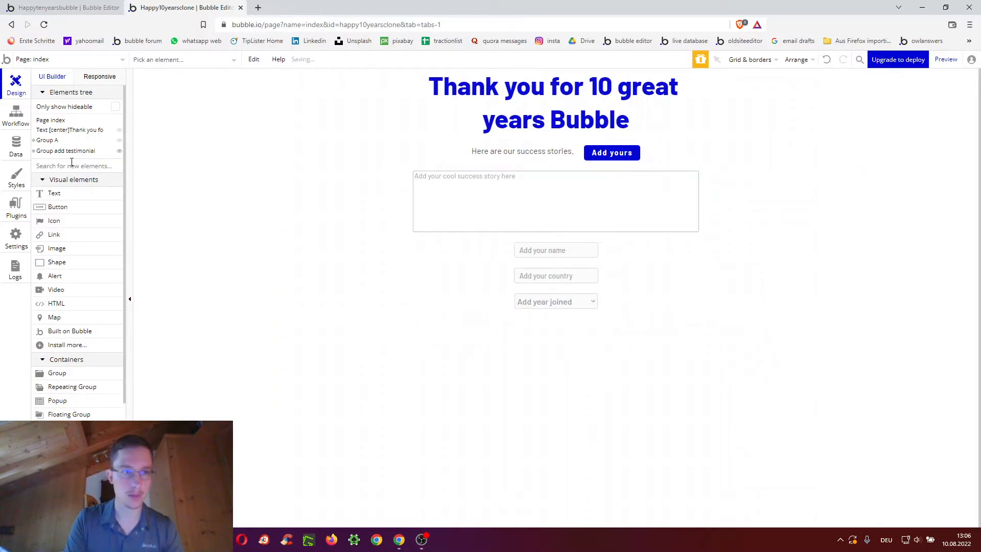
Place a Picture Uploader between the country input and the dropdown, 150 px wide and 30 px high.
left_click(70, 209)
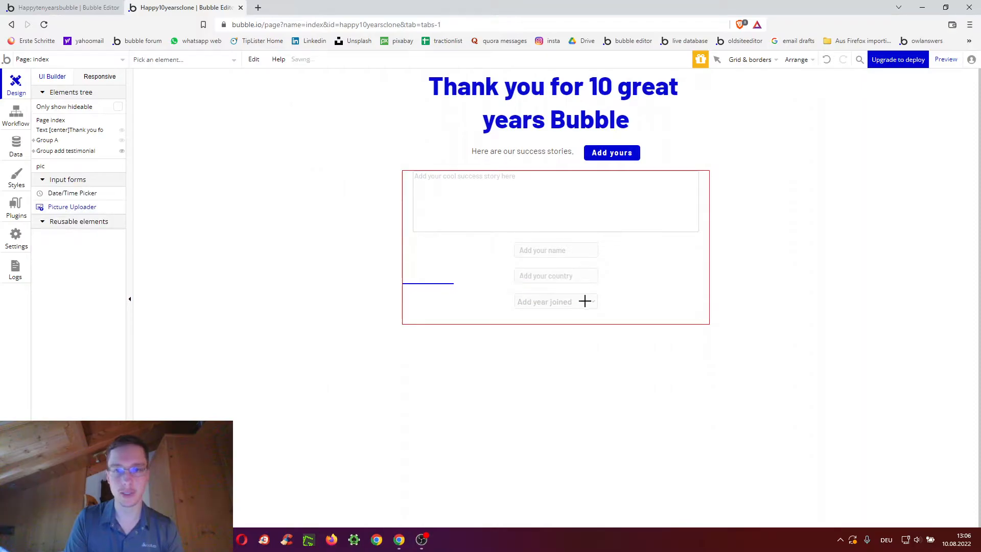
left_click(584, 301)
left_click(848, 193)
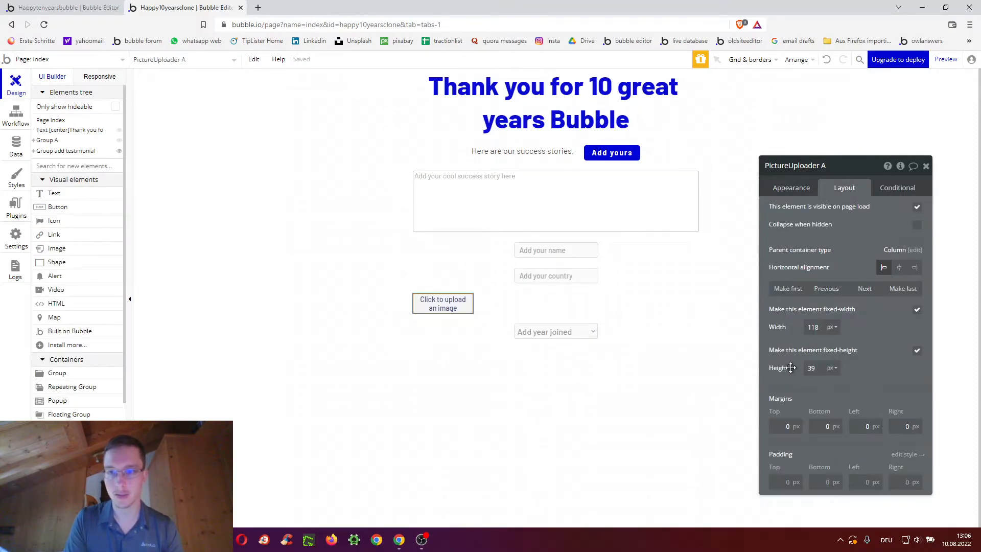
key("Tab")
type("30")
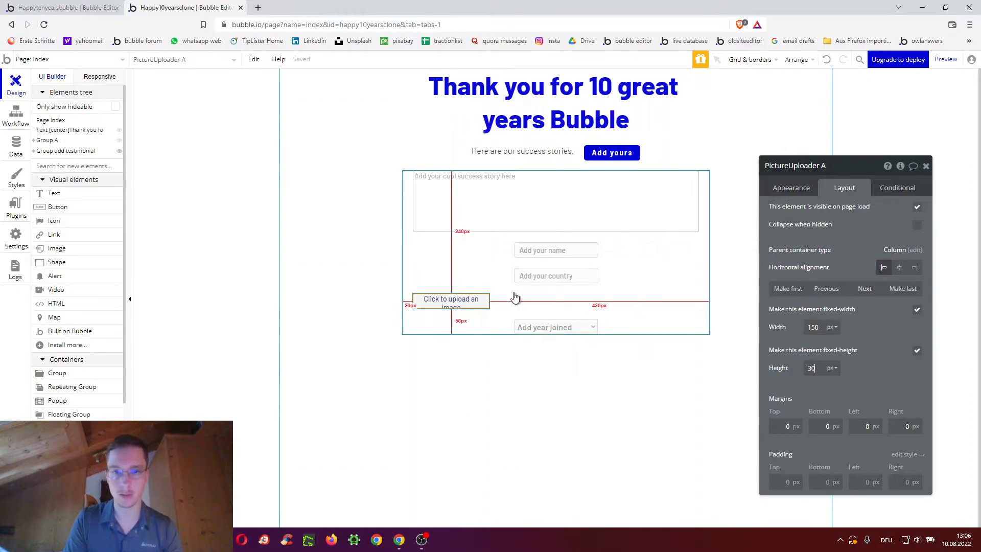
Set the picture uploader's width to 165 px to match the country input and center it horizontally in the group.
left_click(542, 278)
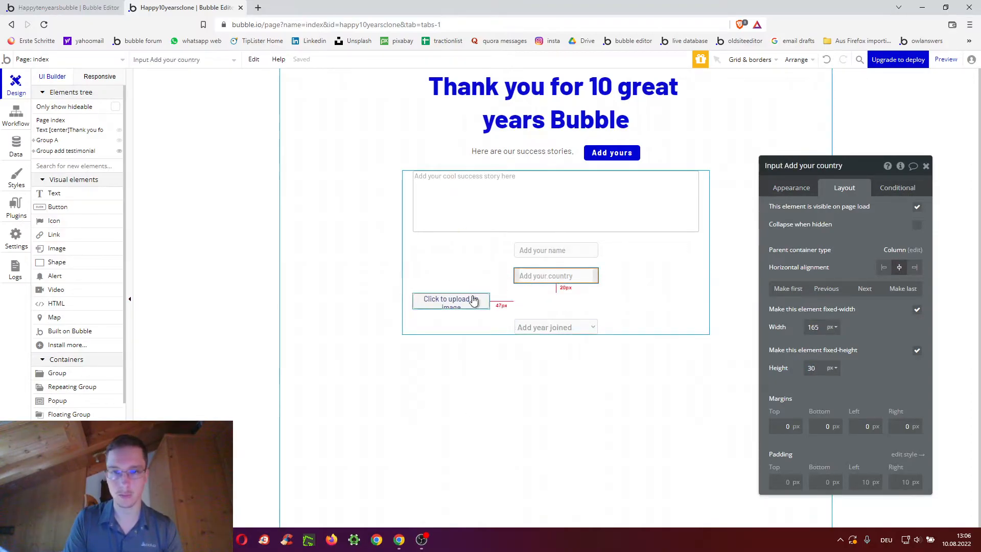
double_click(811, 327)
type("165")
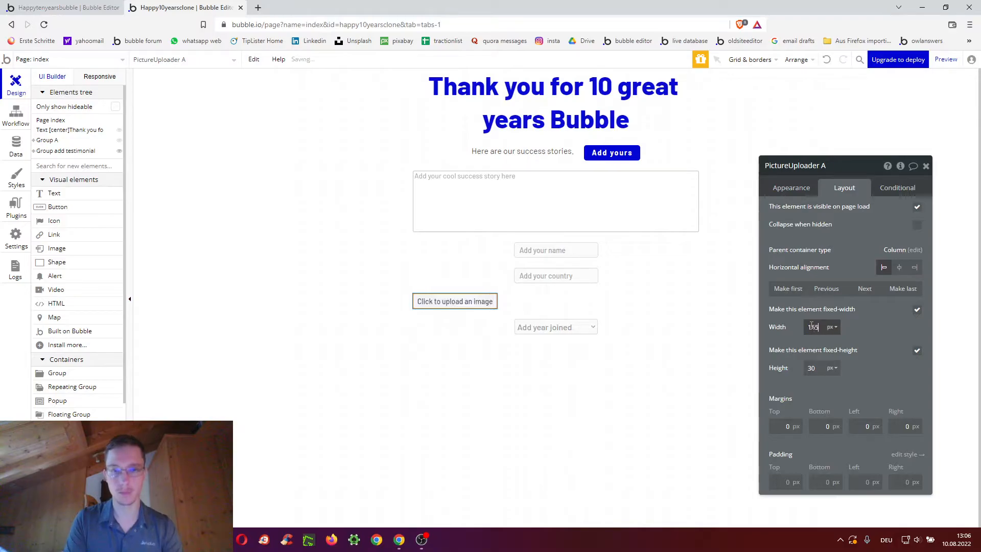
left_click(899, 268)
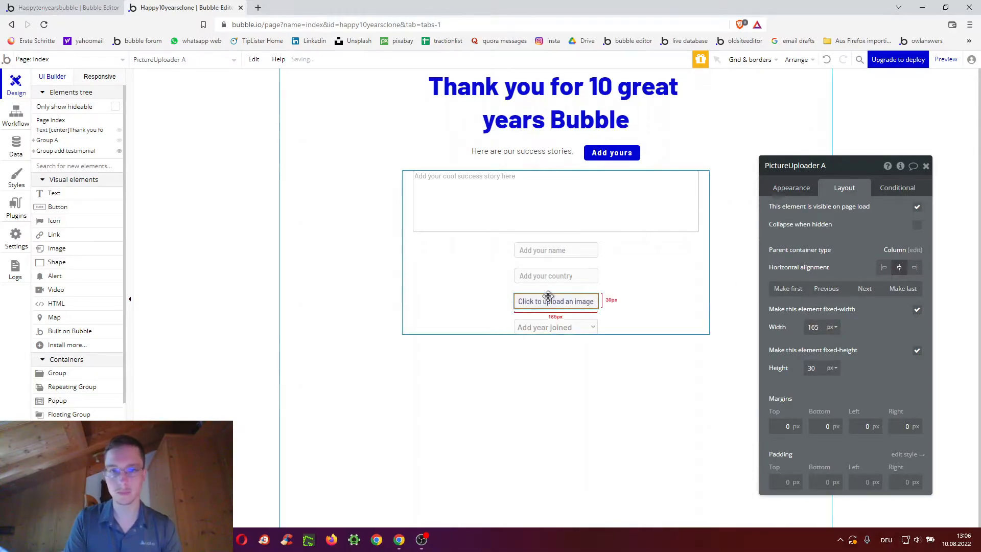
Copy the font color #6B6B6B from the Standard input style and apply it to the Standard Image uploader style.
left_click(552, 338)
left_click(537, 284)
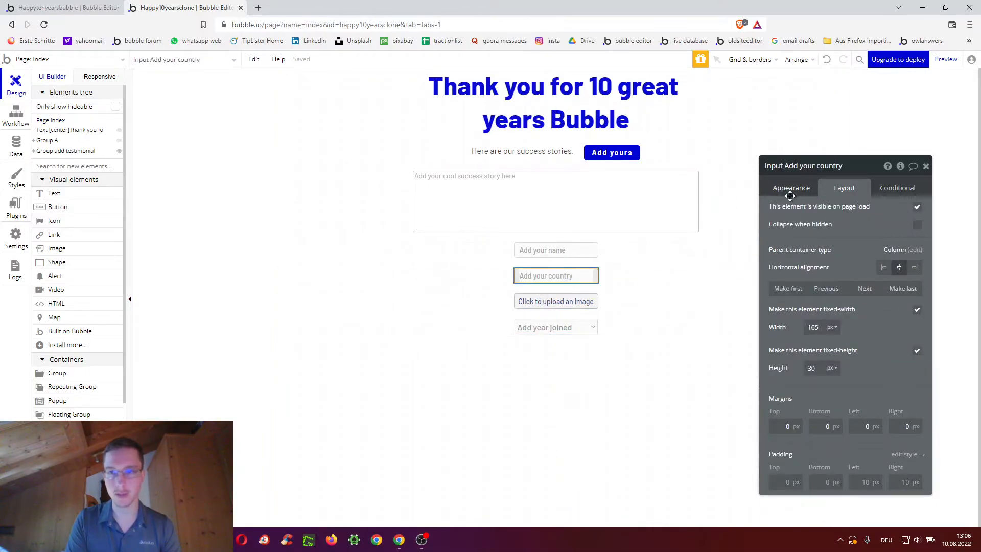
left_click(791, 189)
left_click(806, 385)
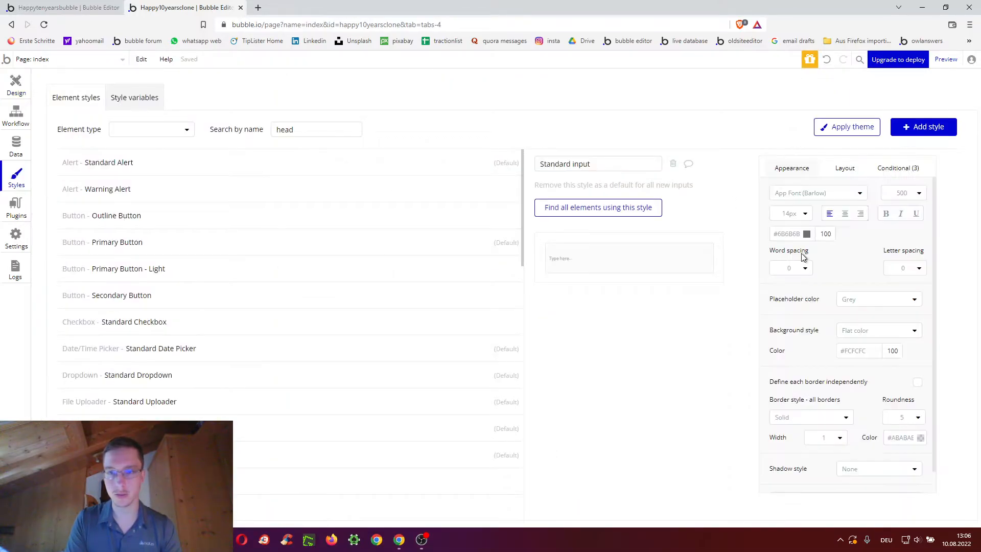
left_click(787, 233)
key("ctrl+c")
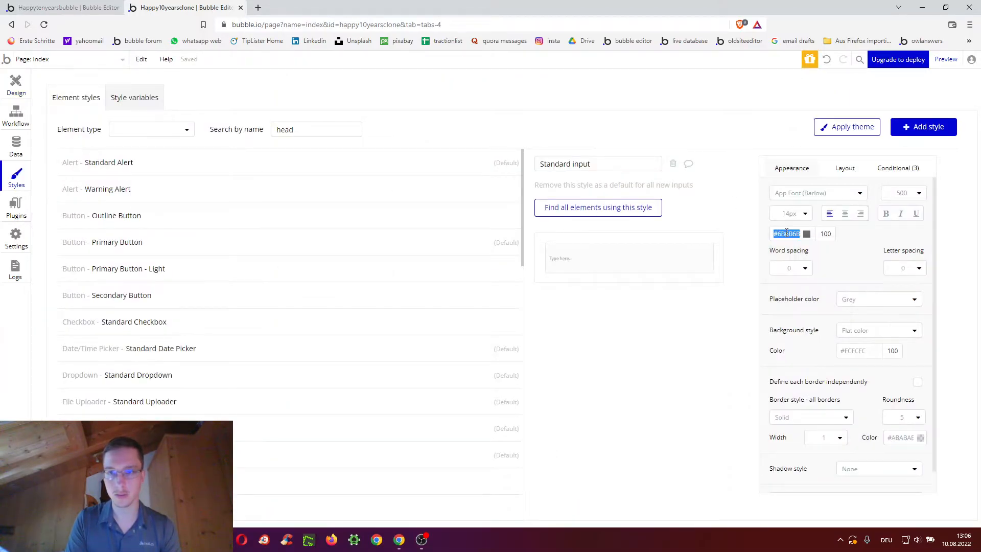
left_click(7, 95)
left_click(555, 302)
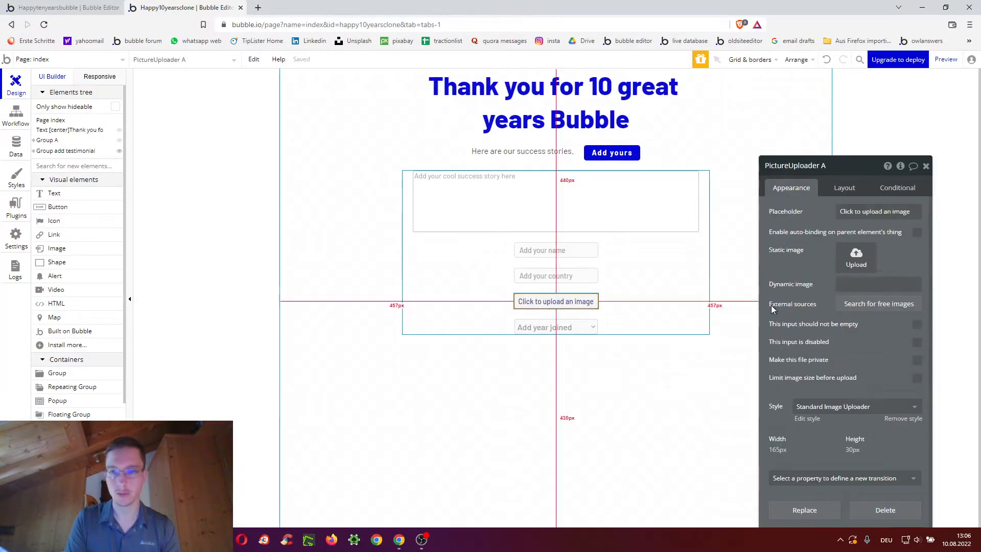
left_click(806, 419)
left_click(790, 234)
left_click(790, 235)
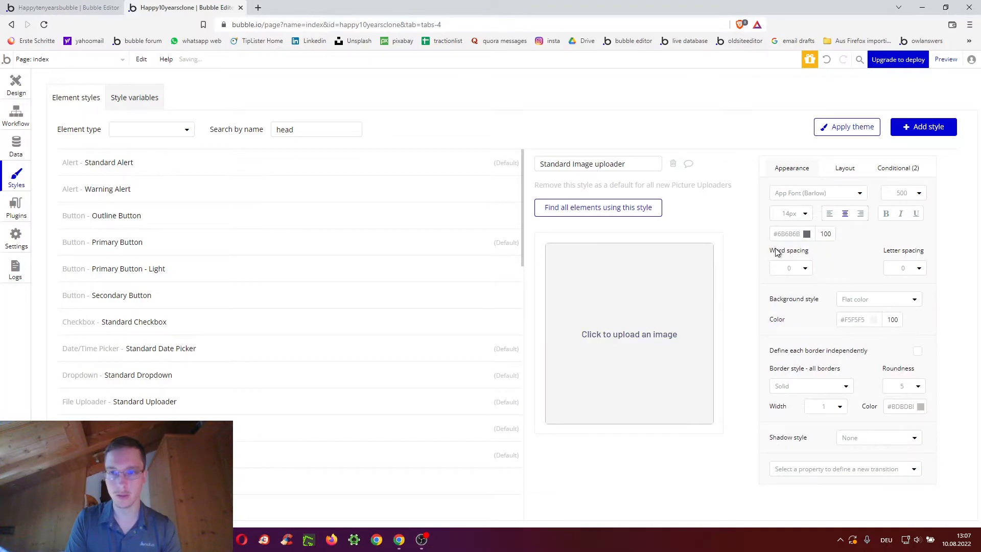
Apply the copied font color #6B6B6B to the Standard Dropdown style used by the year joined dropdown.
left_click(8, 92)
left_click(551, 329)
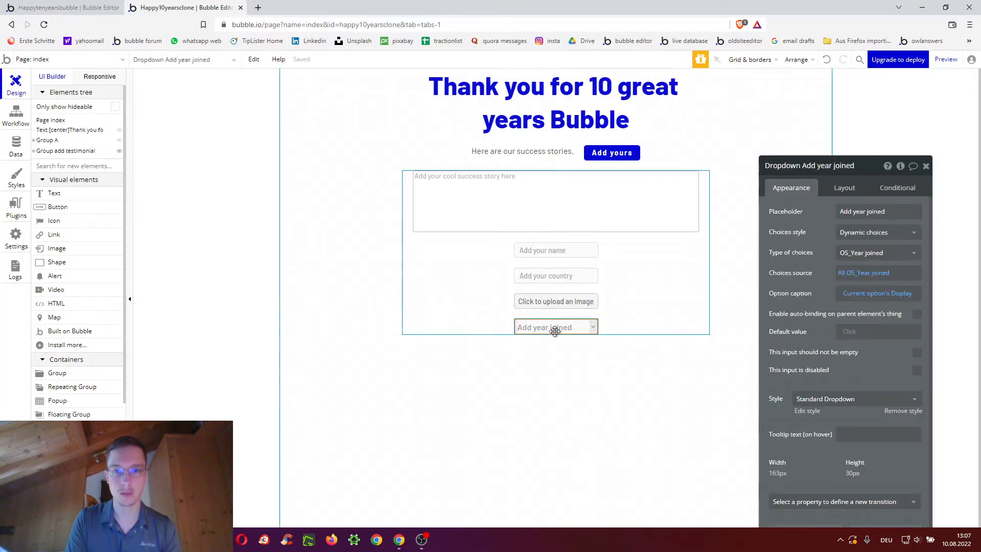
left_click(810, 410)
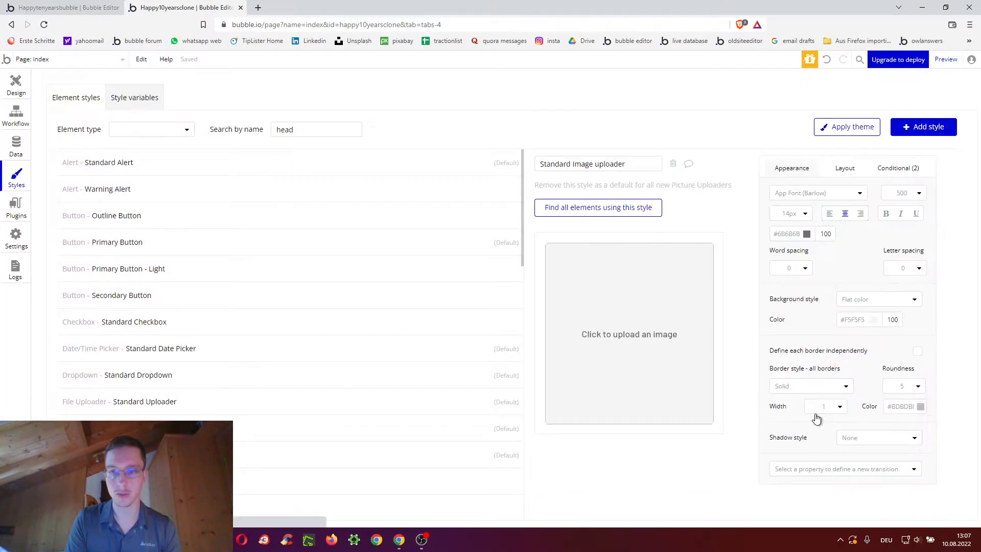
left_click(785, 235)
key("ctrl+v")
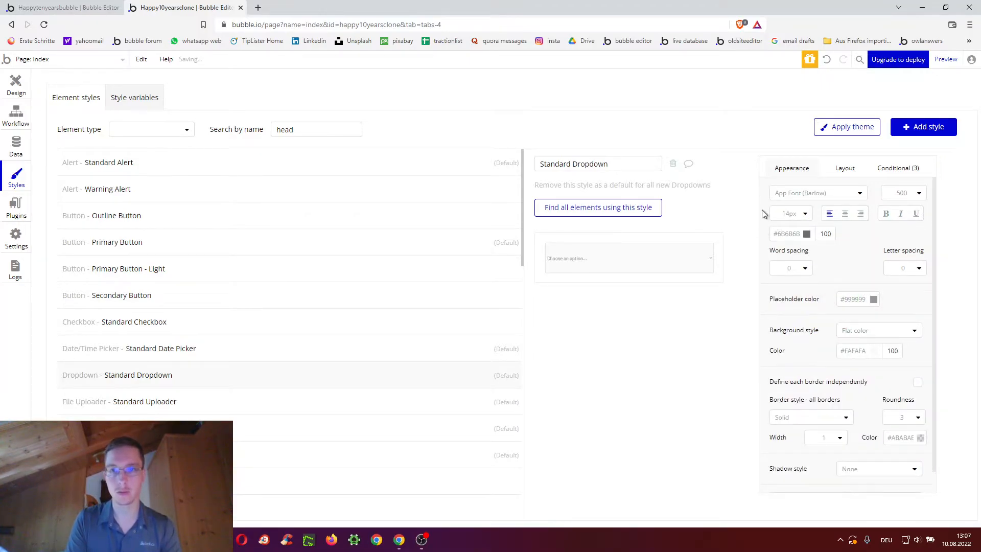
left_click(15, 85)
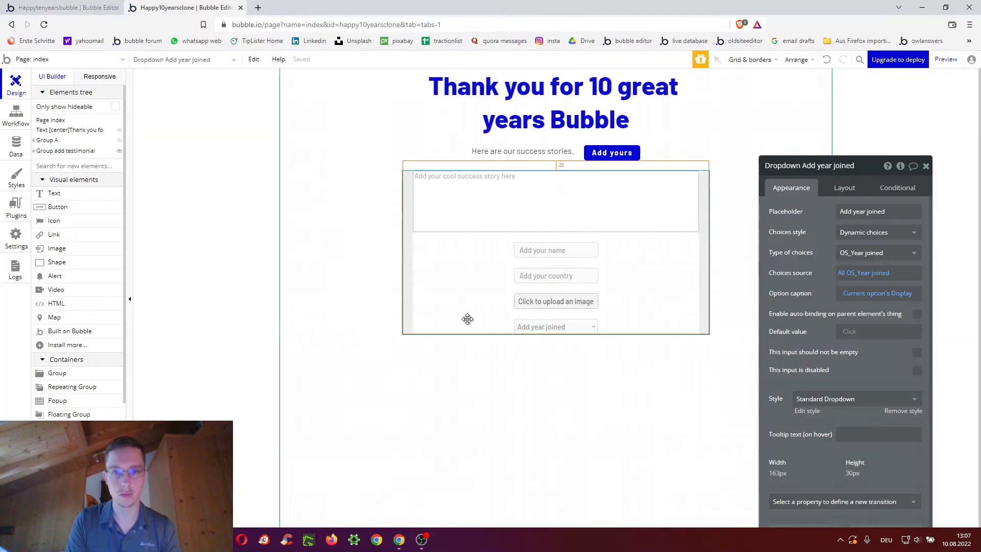
Paste a copy of the Add yours button into Group add testimonial, make it the last element and center it horizontally.
left_click(517, 328)
left_click(57, 208)
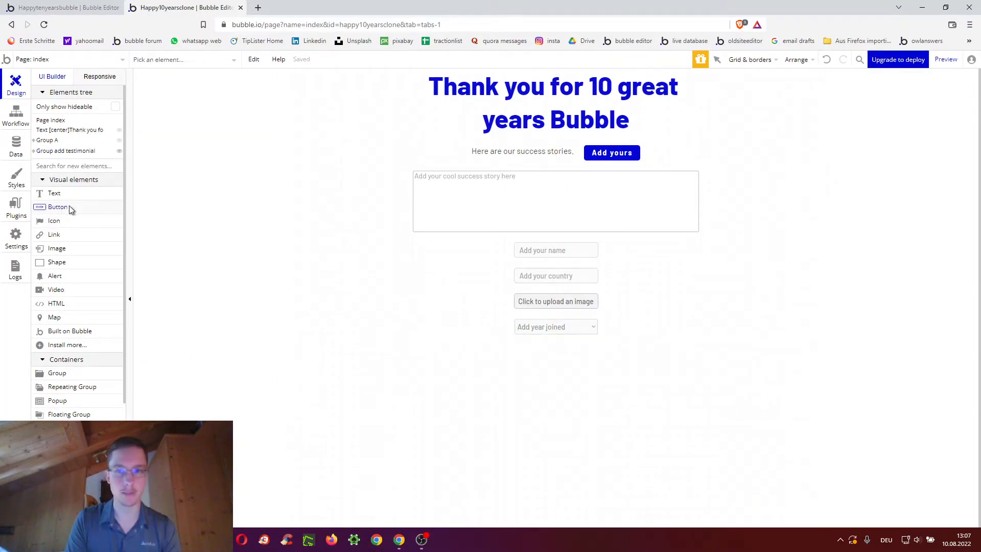
left_click(623, 157)
key("ctrl+c")
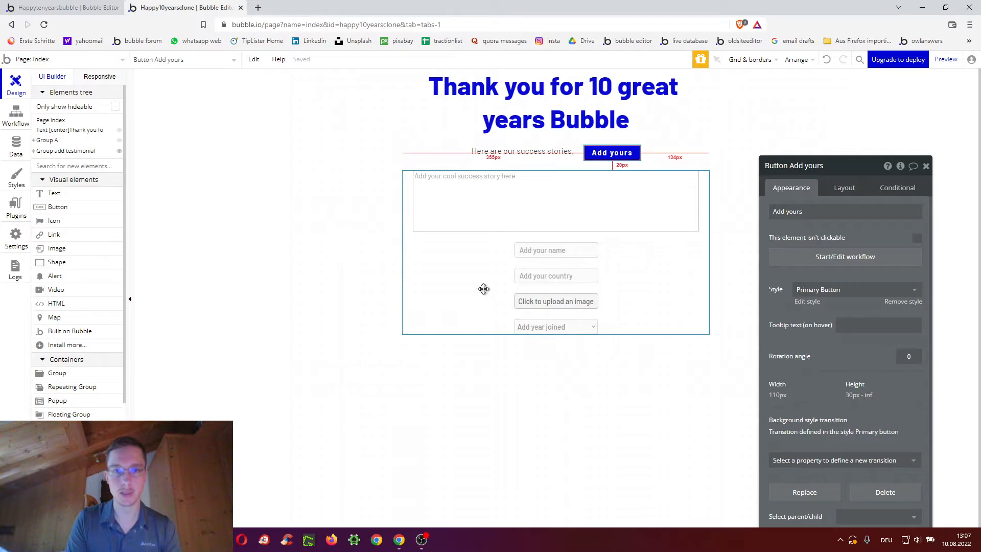
left_click(483, 290)
key("ctrl+v")
left_click(844, 189)
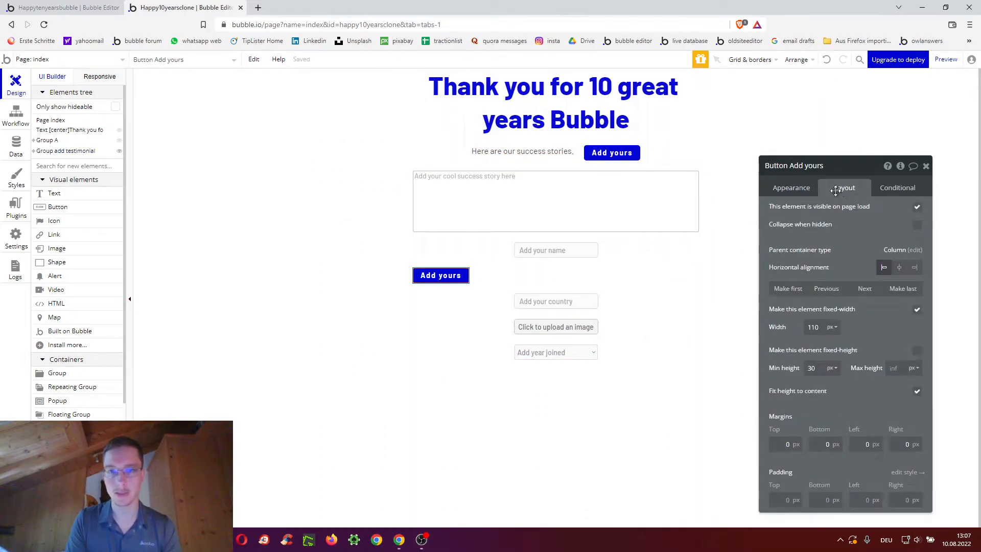
left_click(901, 288)
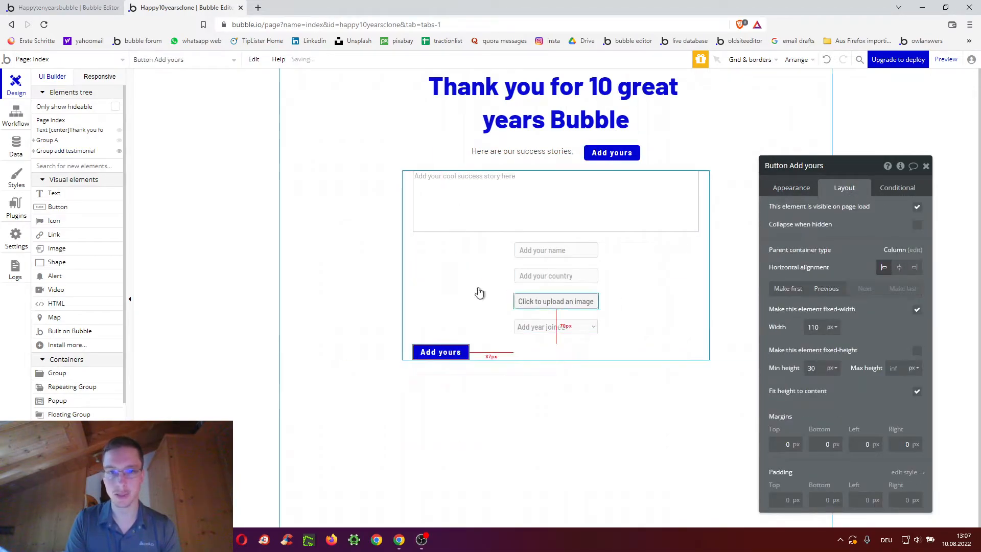
left_click(906, 269)
Change the copied button's caption to "Add story".
left_click(797, 193)
triple_click(802, 212)
type("Add story")
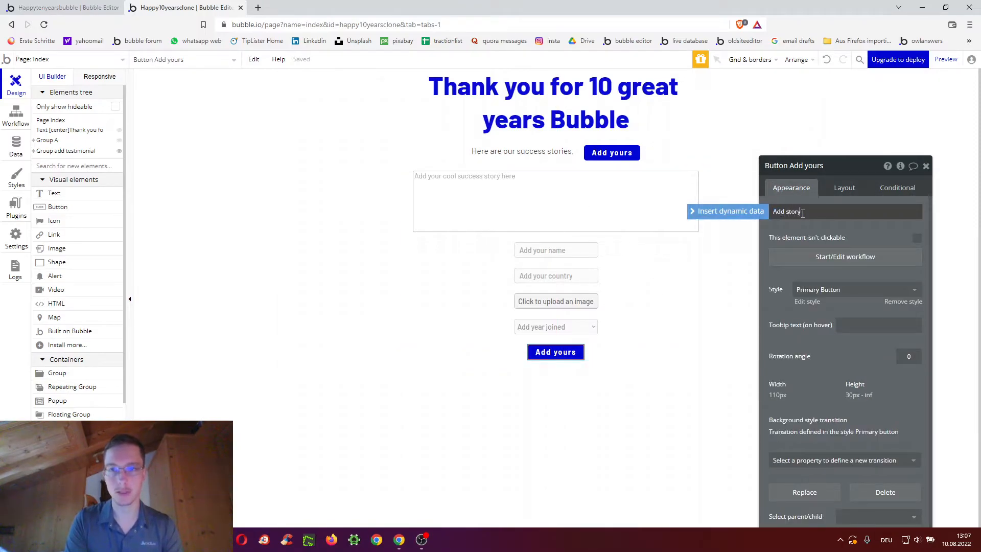
left_click(791, 237)
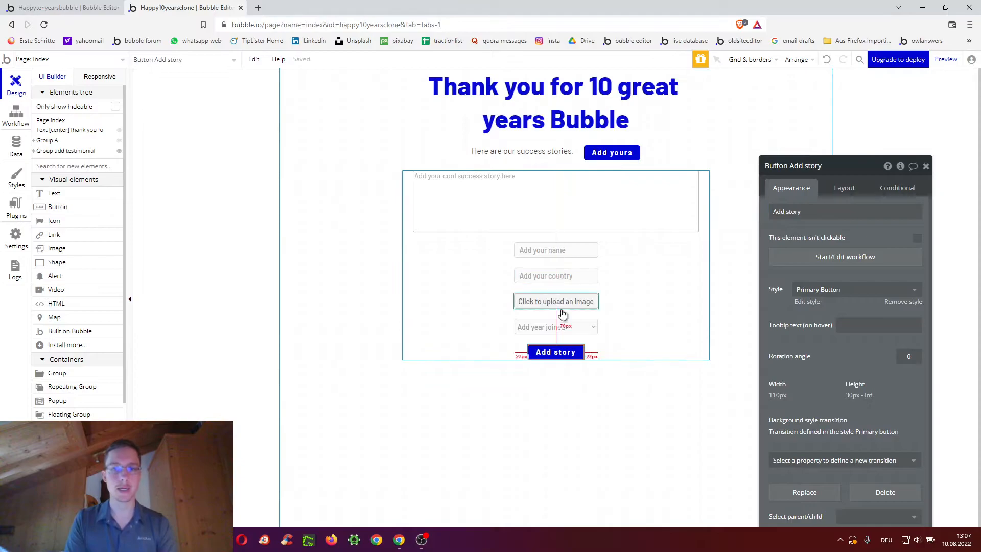
Start a workflow for the Add story button with a Create a new thing action of type Testimonial, adding all its fields.
left_click(821, 256)
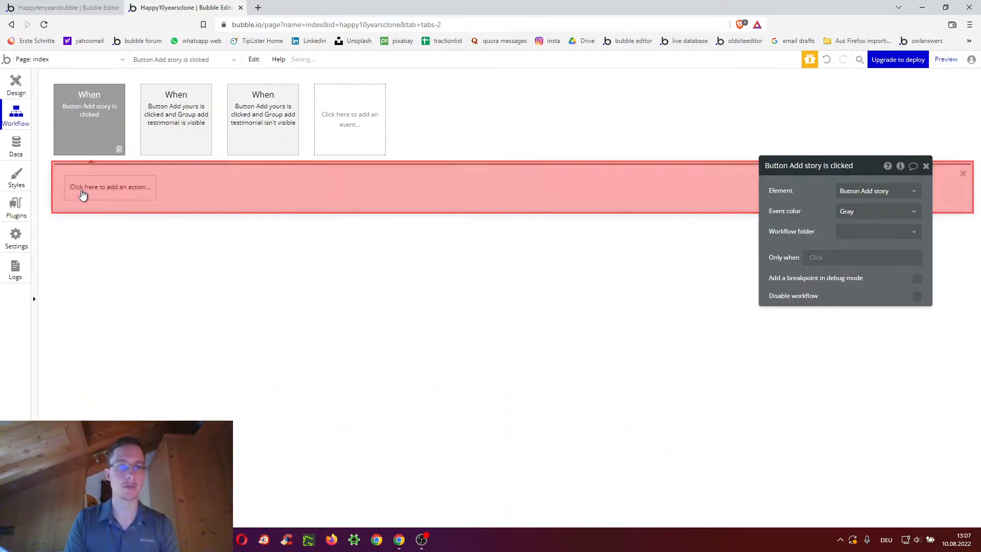
left_click(82, 193)
type("create")
left_click(104, 242)
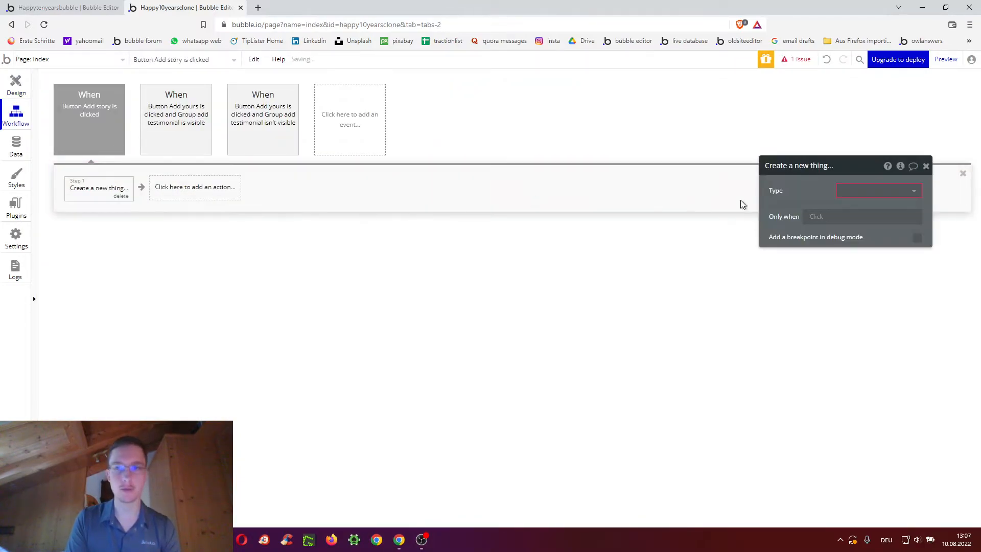
left_click(865, 191)
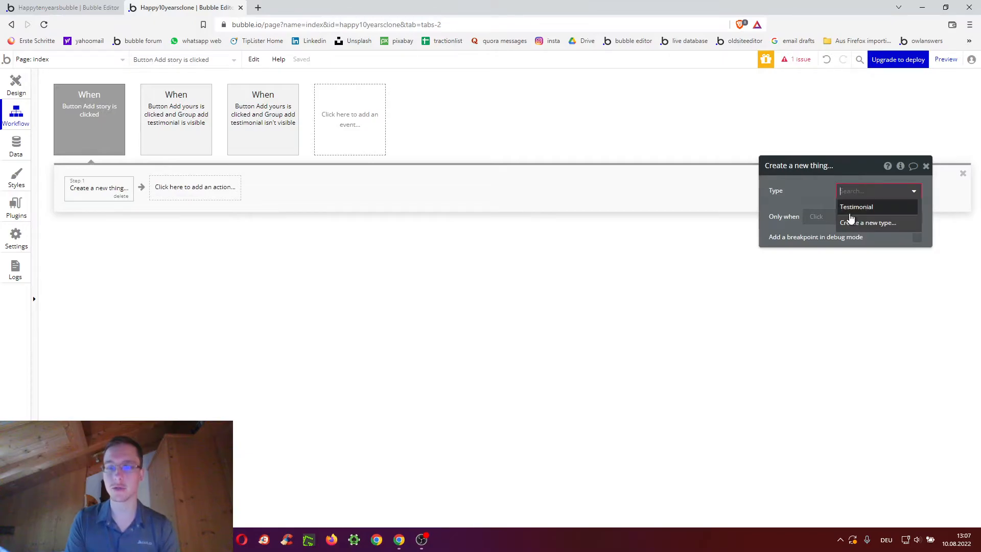
left_click(850, 214)
left_click(916, 245)
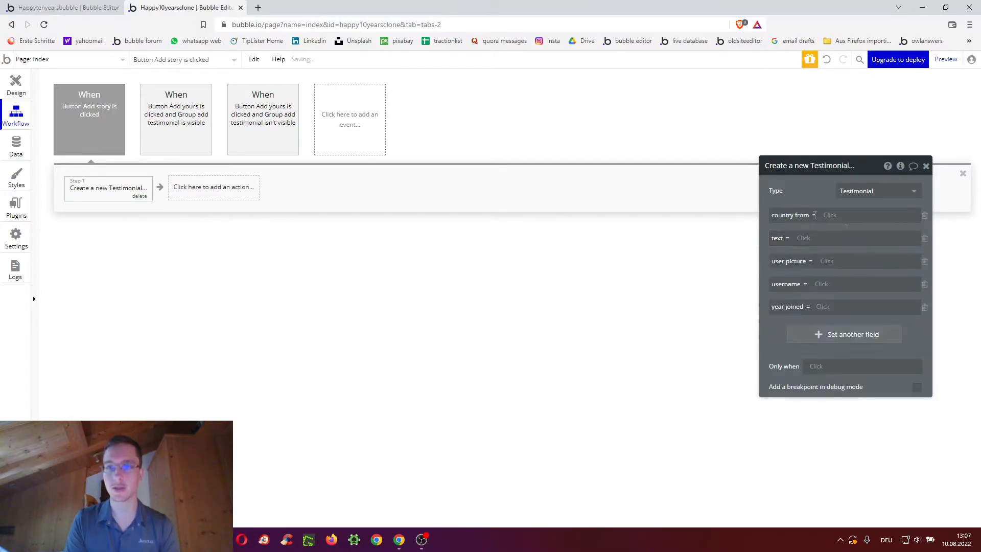
Set the Testimonial's country from field to Input Add your country's value and its text field to the success story multiline input's value.
left_click(452, 134)
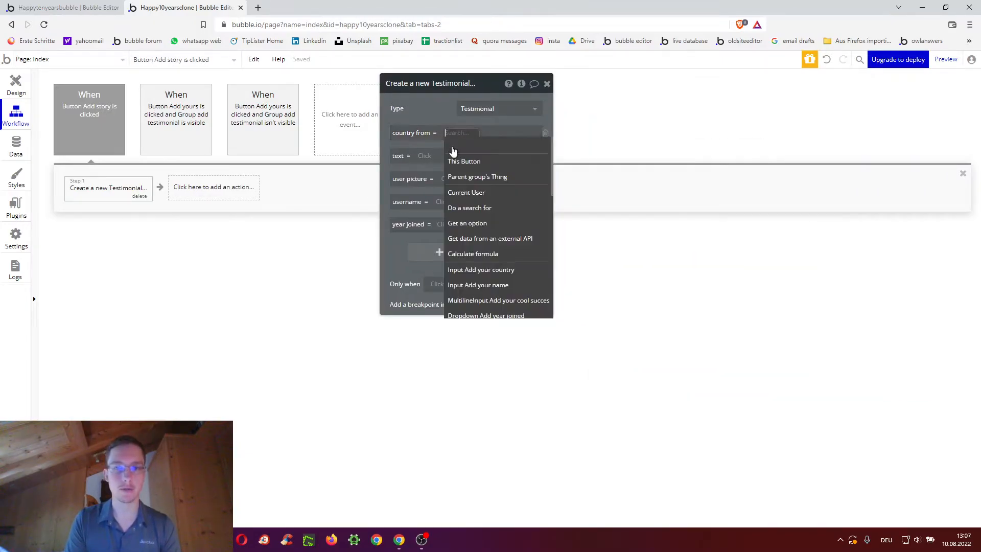
left_click(500, 270)
left_click(409, 156)
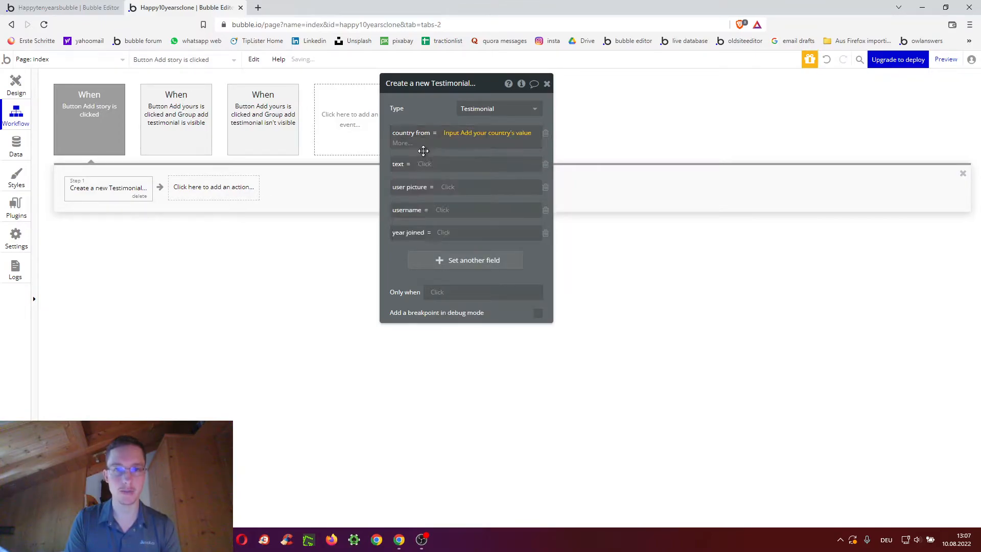
left_click(425, 156)
left_click(444, 323)
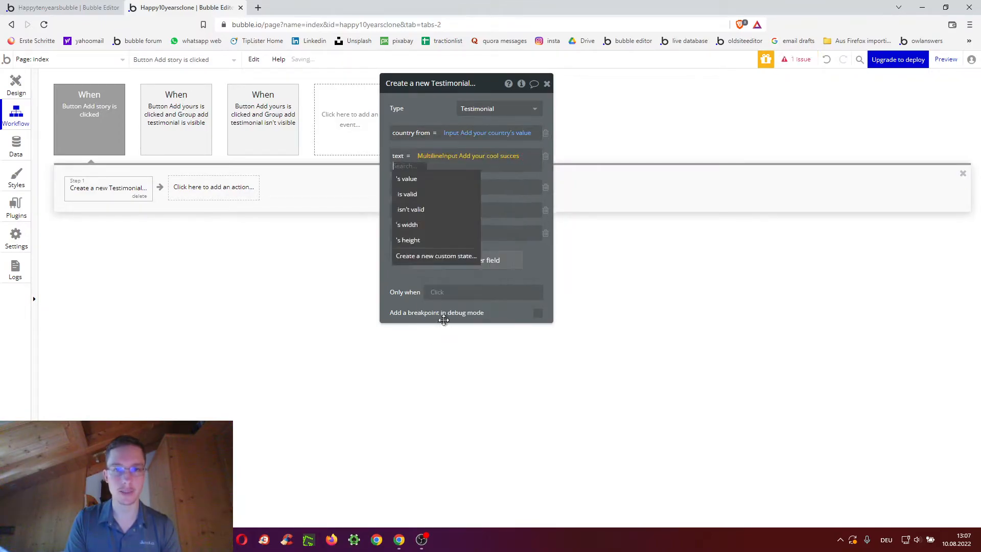
left_click(425, 178)
Set the Testimonial's user picture field to PictureUploader A's value.
left_click(448, 188)
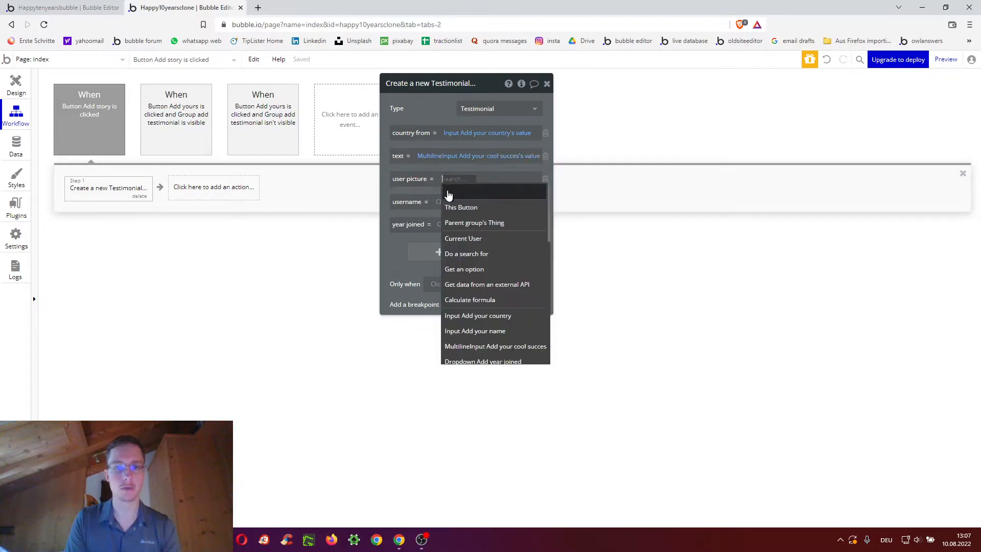
type("pi")
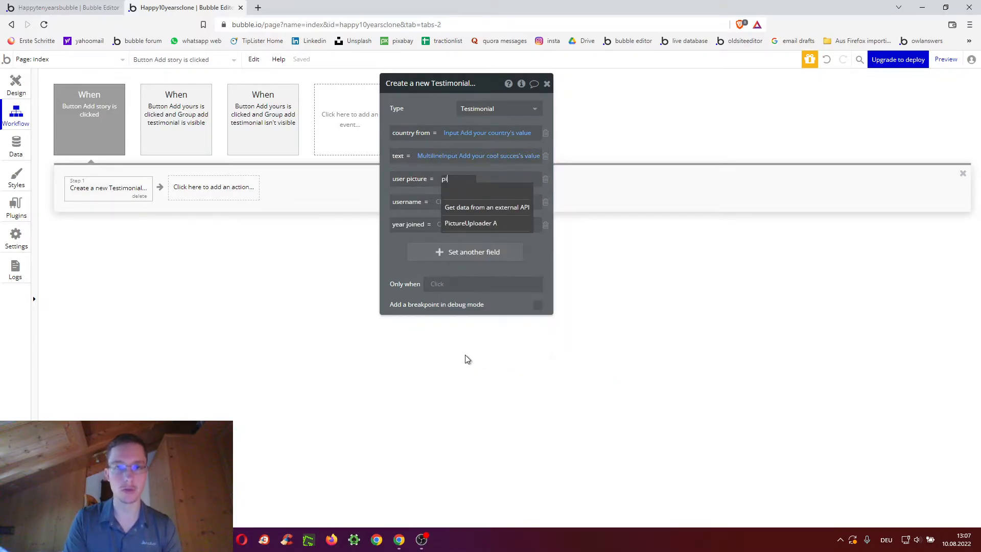
left_click(463, 224)
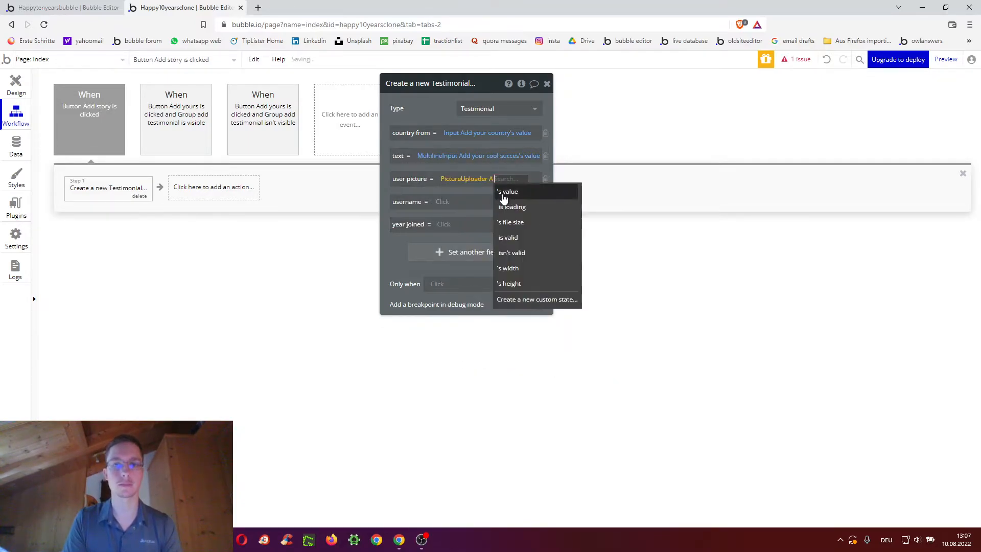
left_click(502, 191)
Set the Testimonial's username field to Input Add your name's value and year joined to Dropdown Add year joined's value.
left_click(438, 204)
left_click(442, 205)
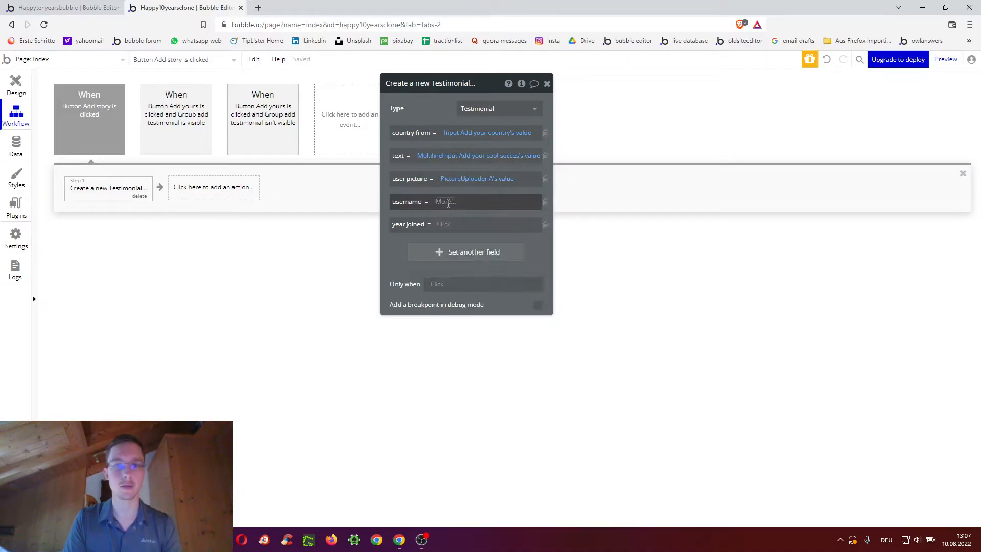
left_click(446, 206)
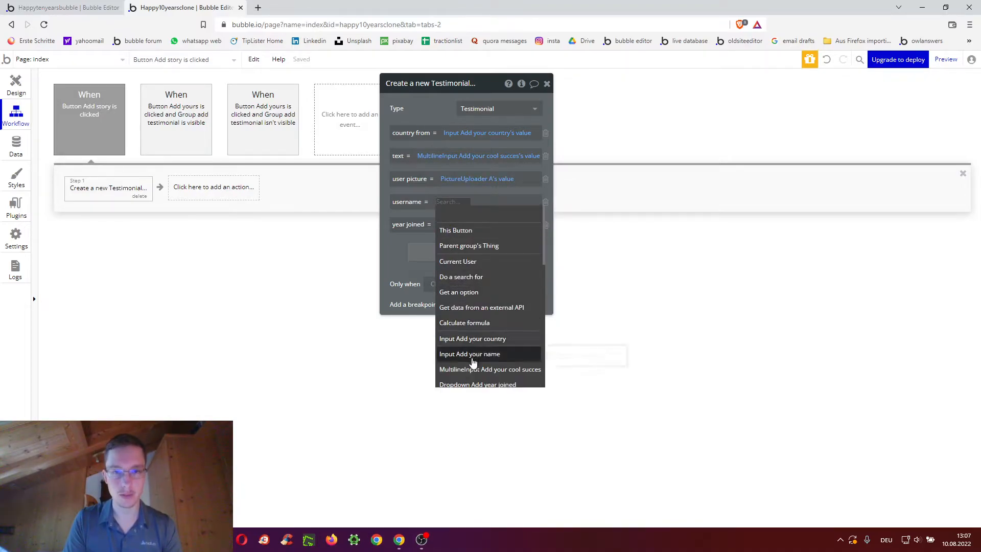
left_click(475, 354)
left_click(504, 217)
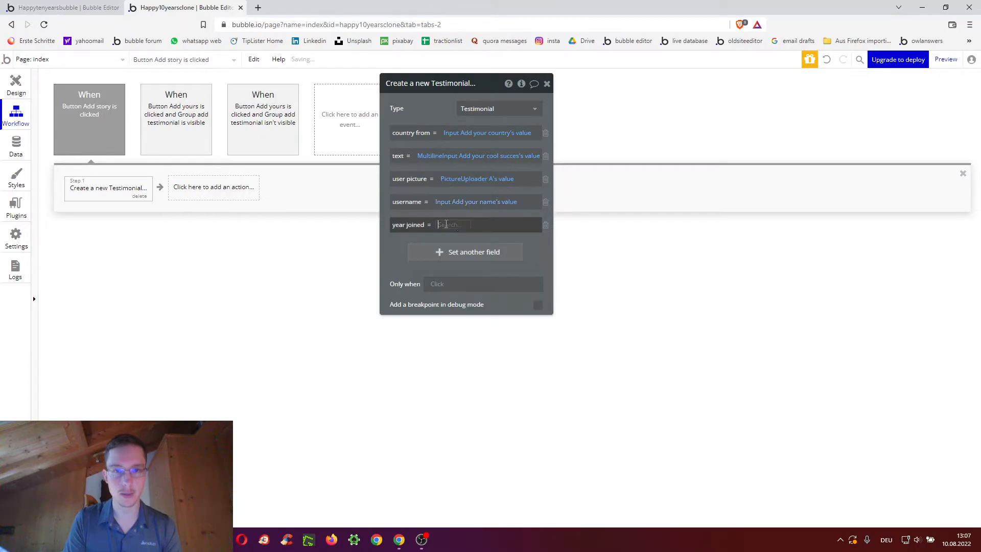
left_click(446, 225)
left_click(461, 252)
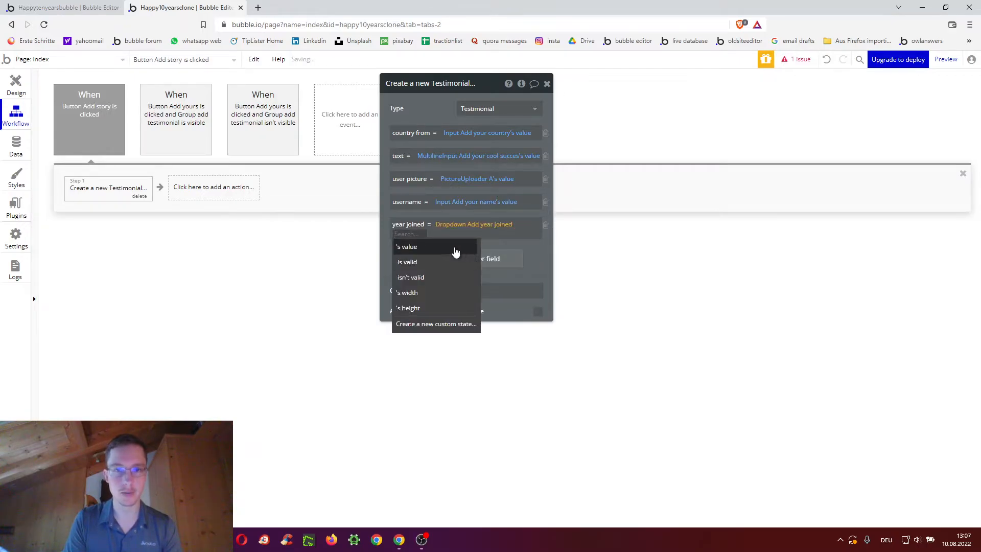
left_click(455, 250)
Add a Reset relevant inputs action after the Testimonial creation in the Add story workflow.
left_click(217, 190)
type("reset")
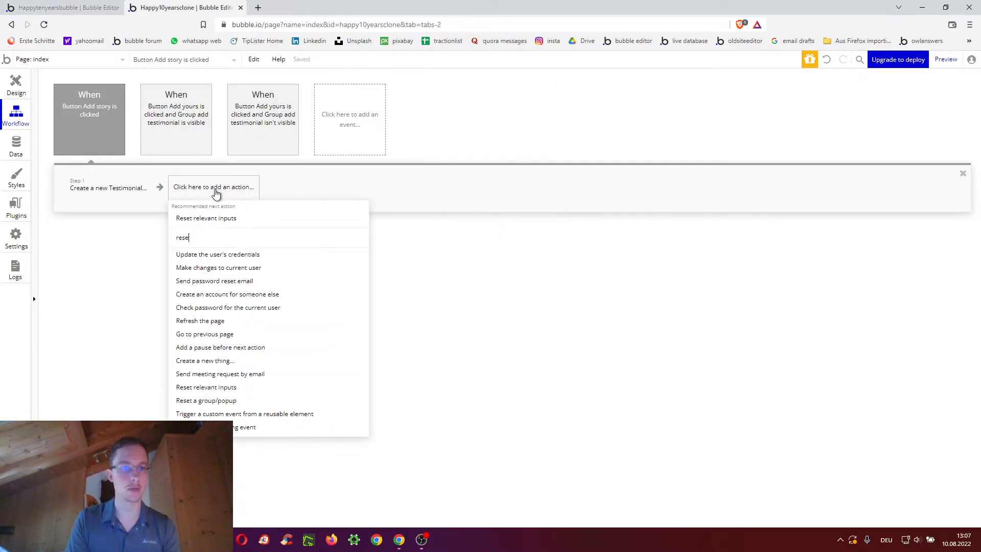
left_click(207, 218)
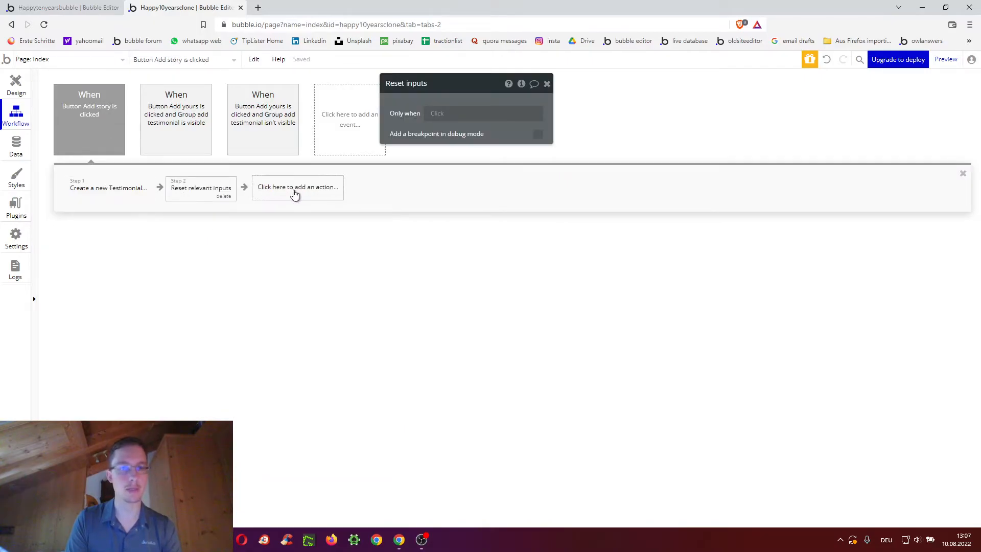
Add a Hide an element action for Group add testimonial at the end of the Add story workflow.
left_click(308, 196)
type("hide")
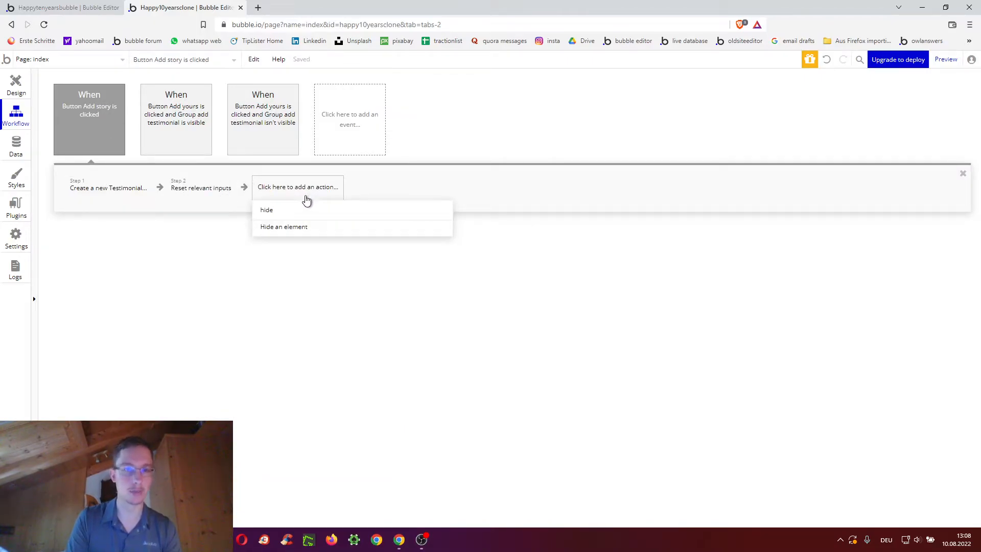
left_click(290, 230)
left_click(488, 107)
type("add testimonial")
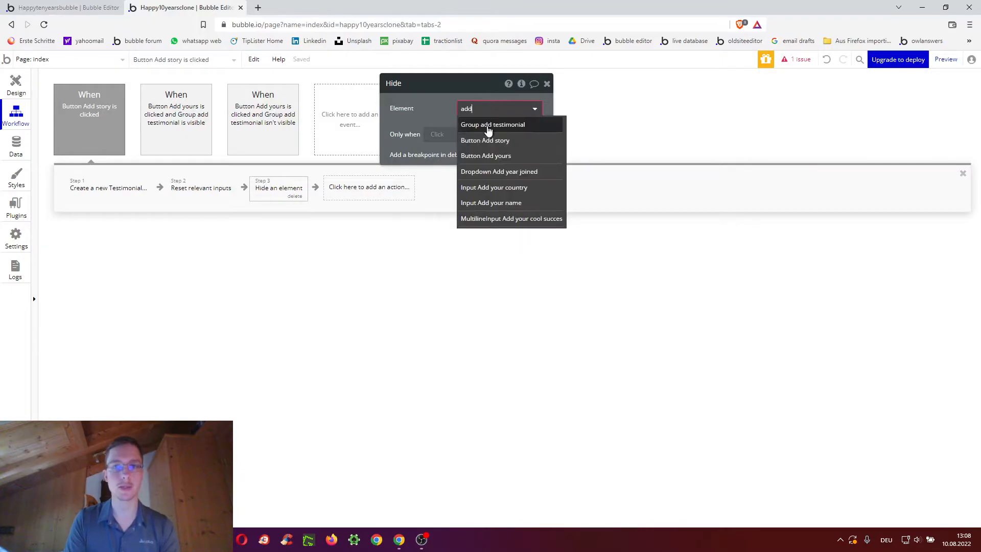
left_click(486, 125)
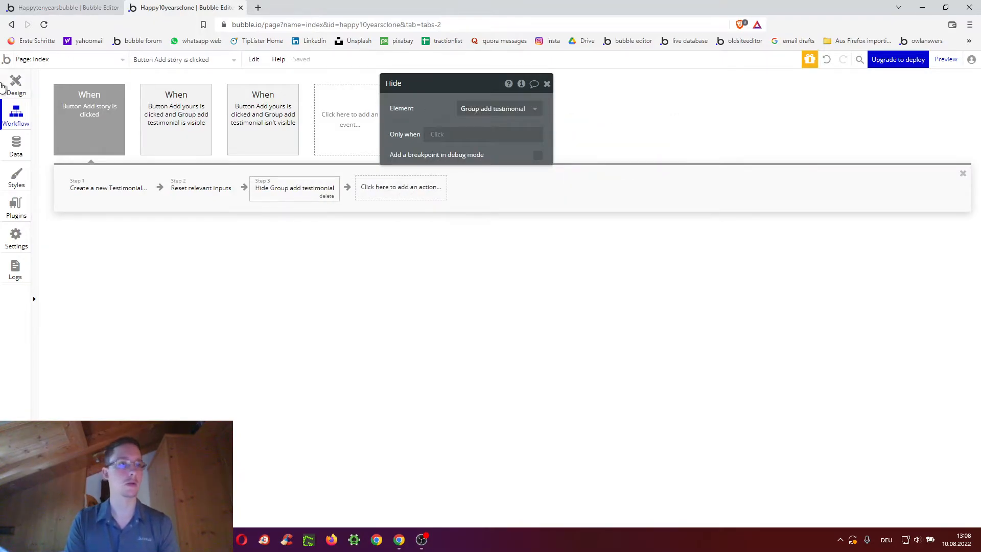
Draw a repeating group about 798 px wide and 211 px high below the Add story button on the page.
left_click(3, 88)
left_click_drag(409, 116, 861, 101)
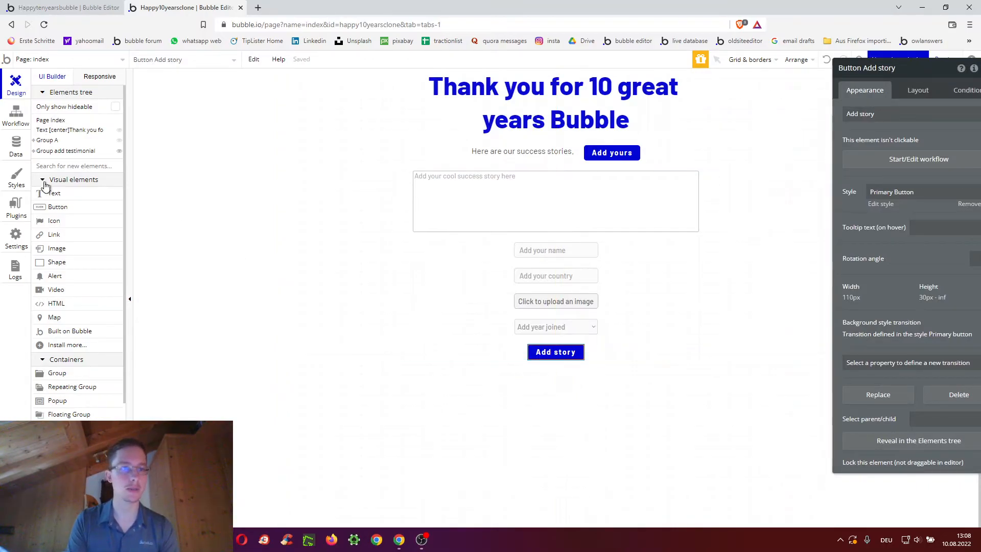
left_click(59, 165)
type("repe")
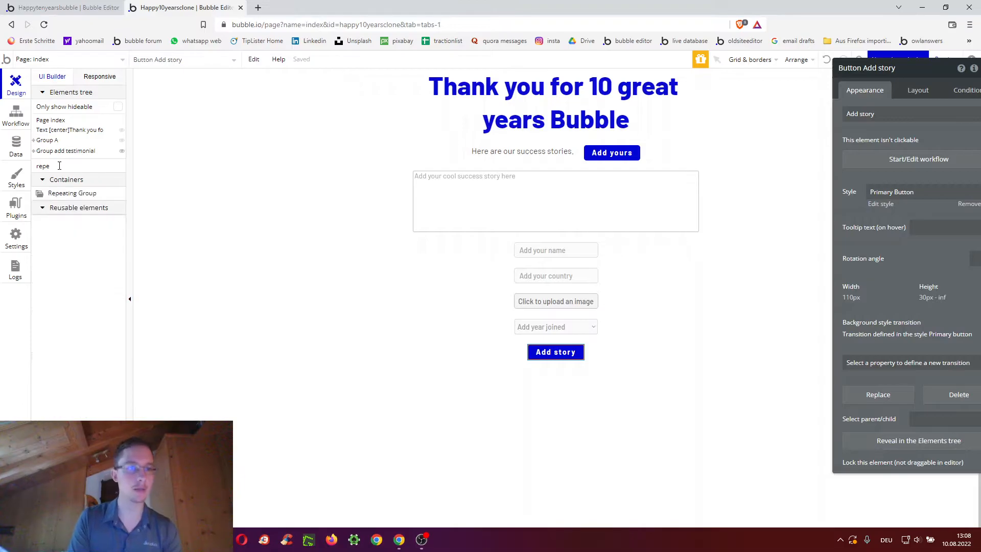
left_click(72, 194)
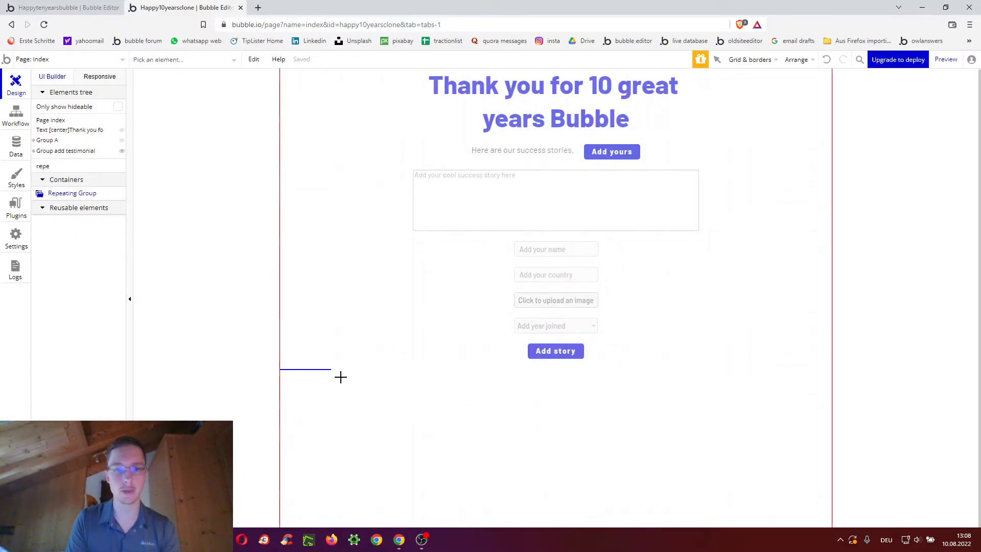
left_click_drag(340, 376, 750, 490)
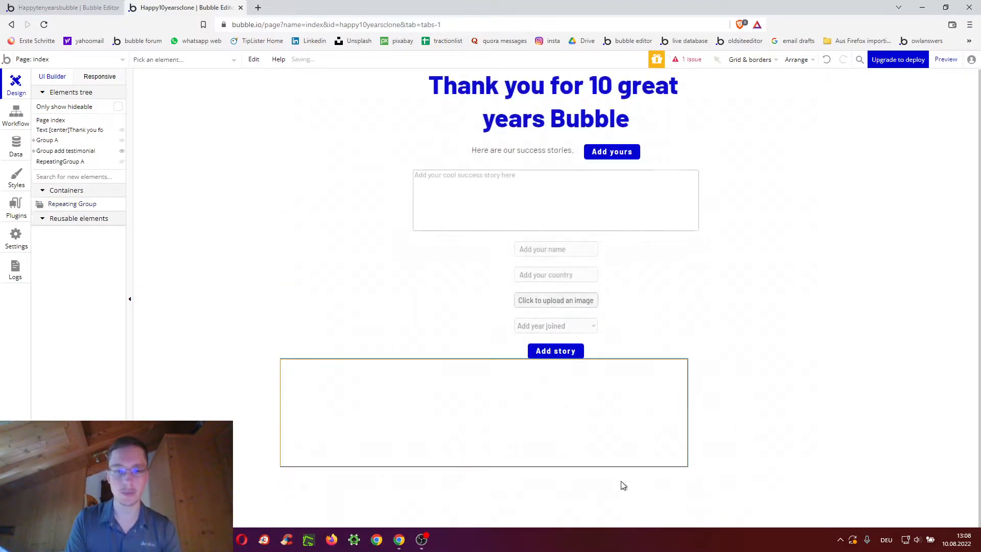
Review the testimonial cards on the original page and set the new repeating group's type of content to Testimonial.
left_click(398, 542)
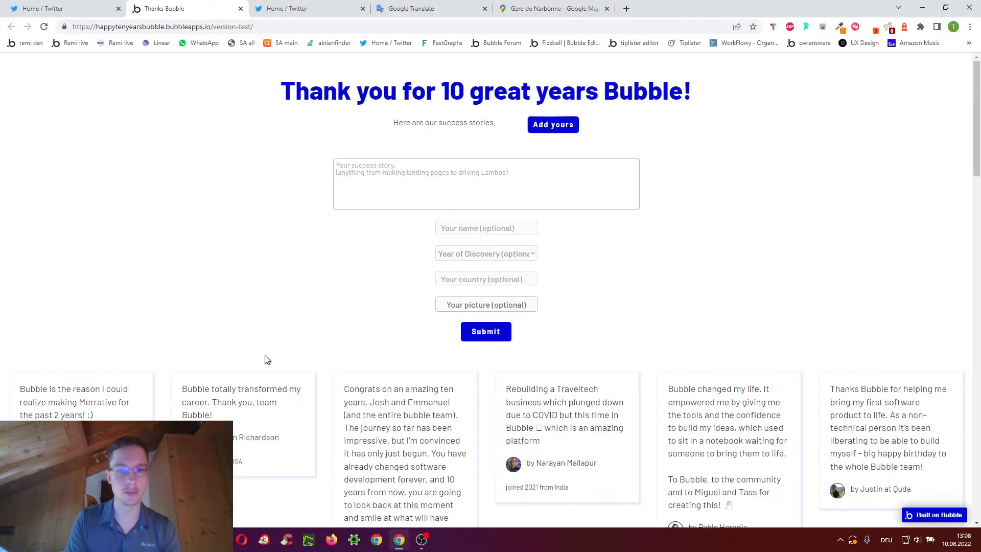
scroll(271, 378, "down", 4)
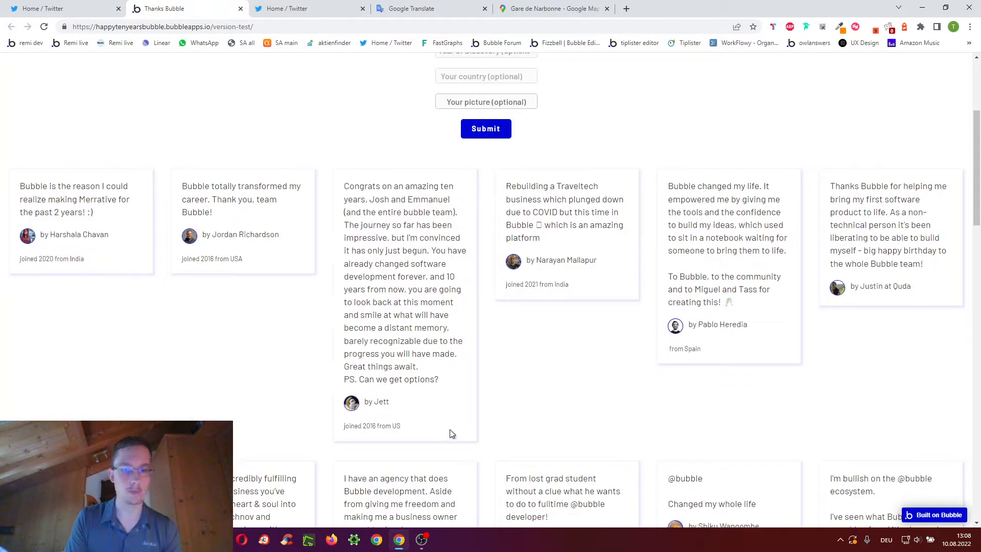
left_click(413, 536)
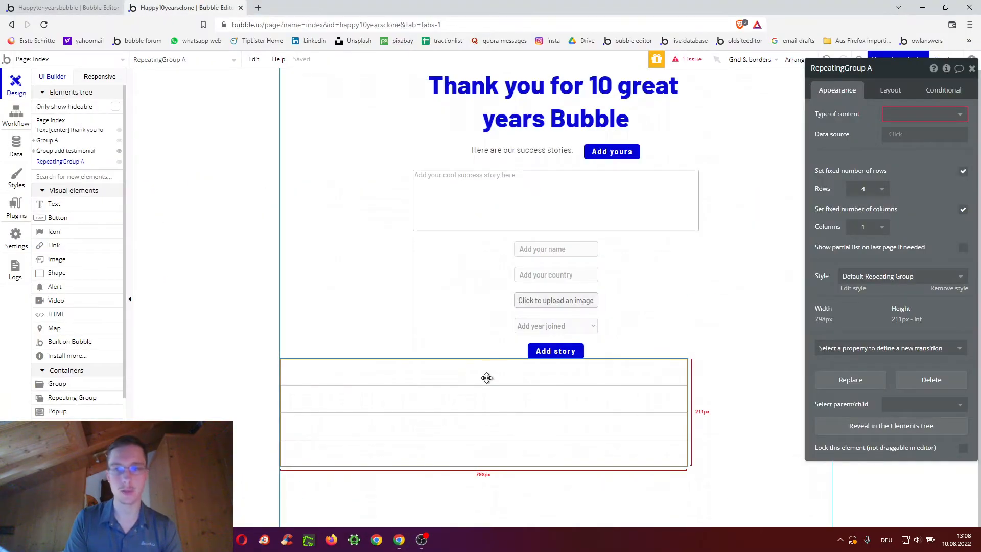
left_click(894, 115)
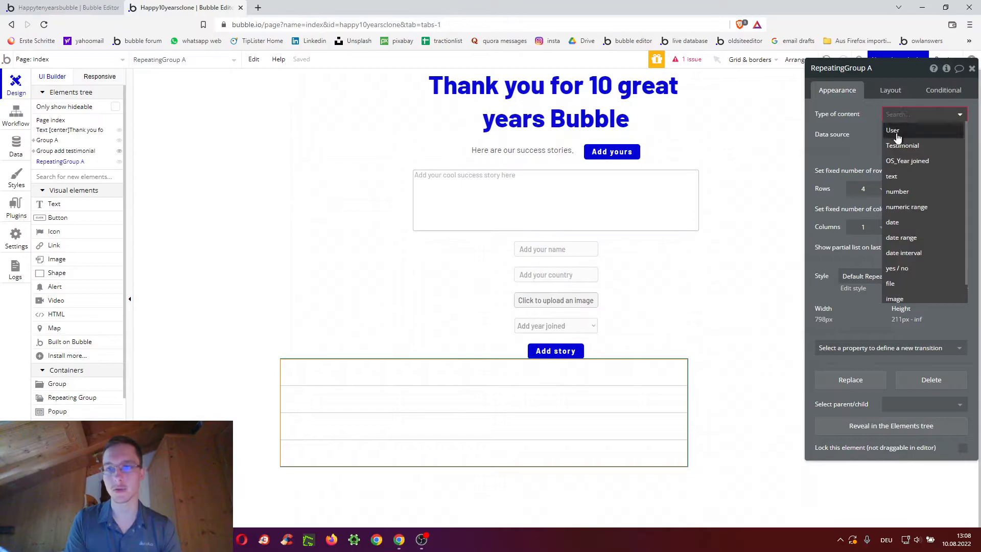
left_click(901, 145)
left_click_drag(854, 130, 710, 153)
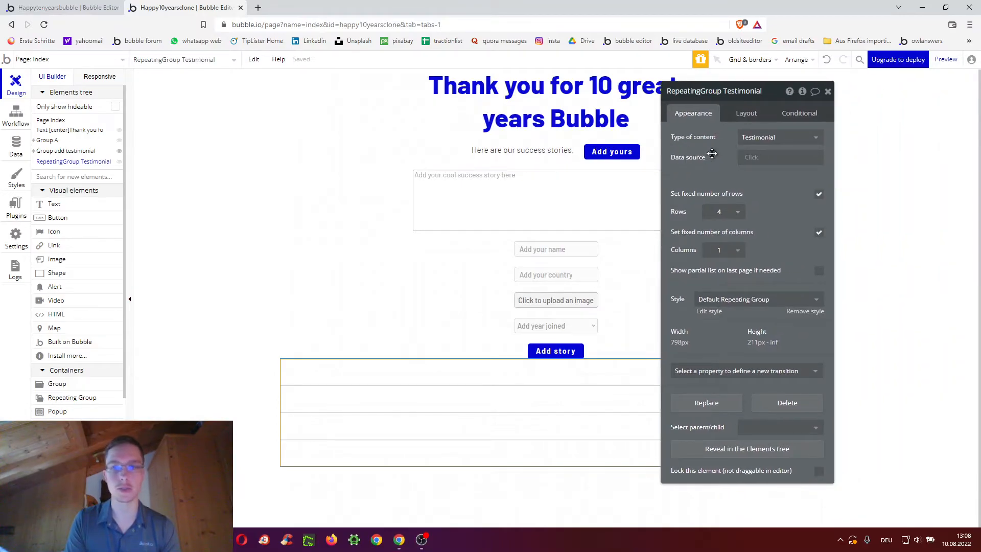
Set the repeating group's data source to a search for Testimonials.
left_click(745, 161)
left_click(749, 200)
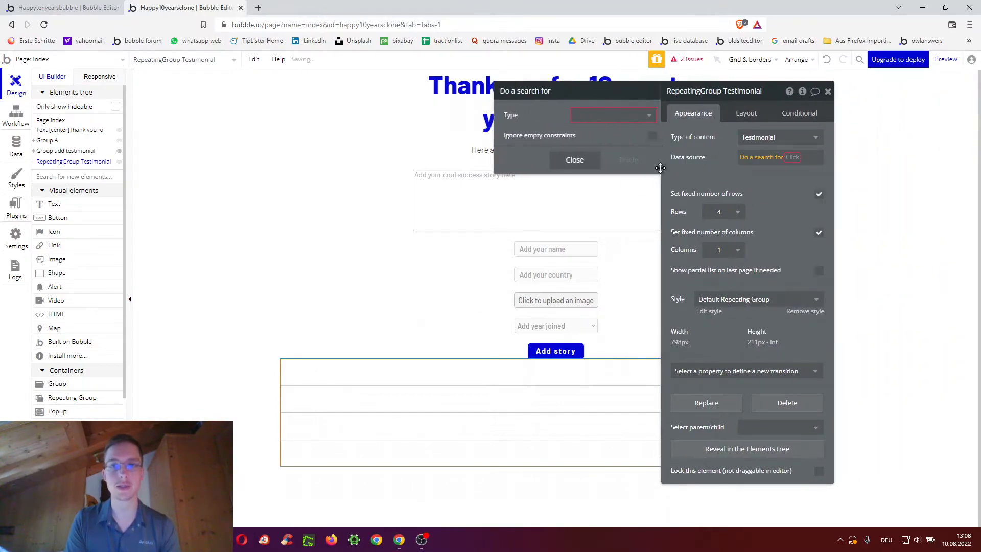
left_click(565, 115)
left_click(556, 130)
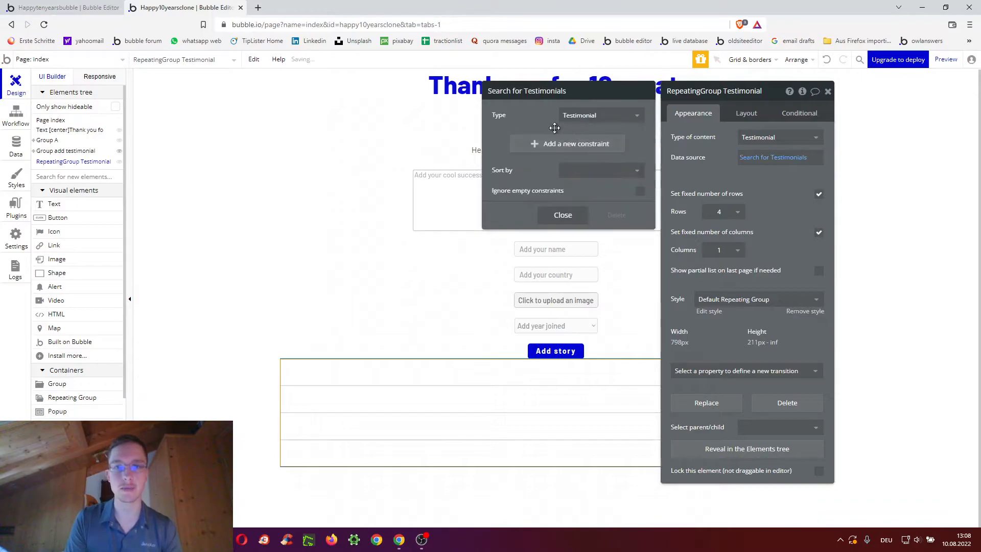
left_click(536, 143)
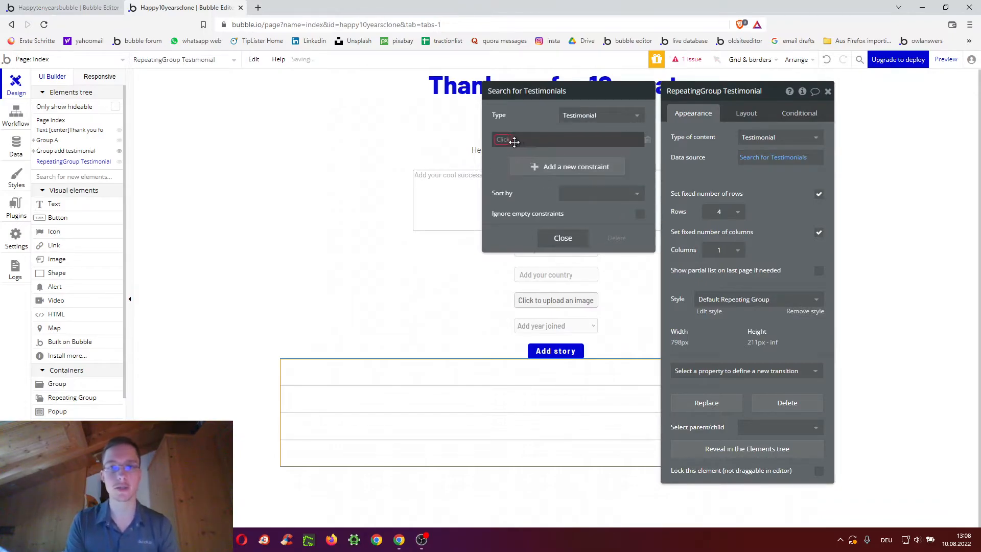
type("cre")
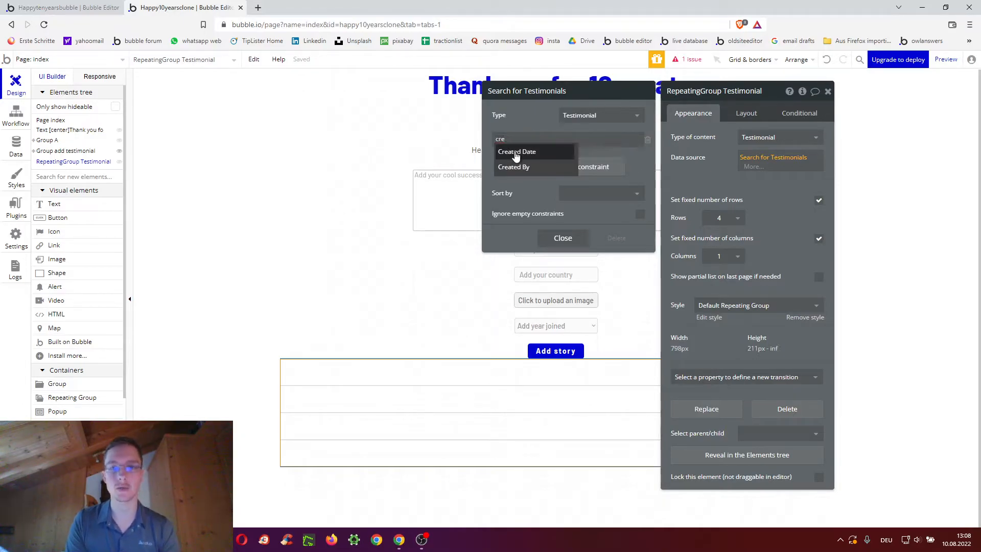
left_click(516, 153)
left_click(647, 139)
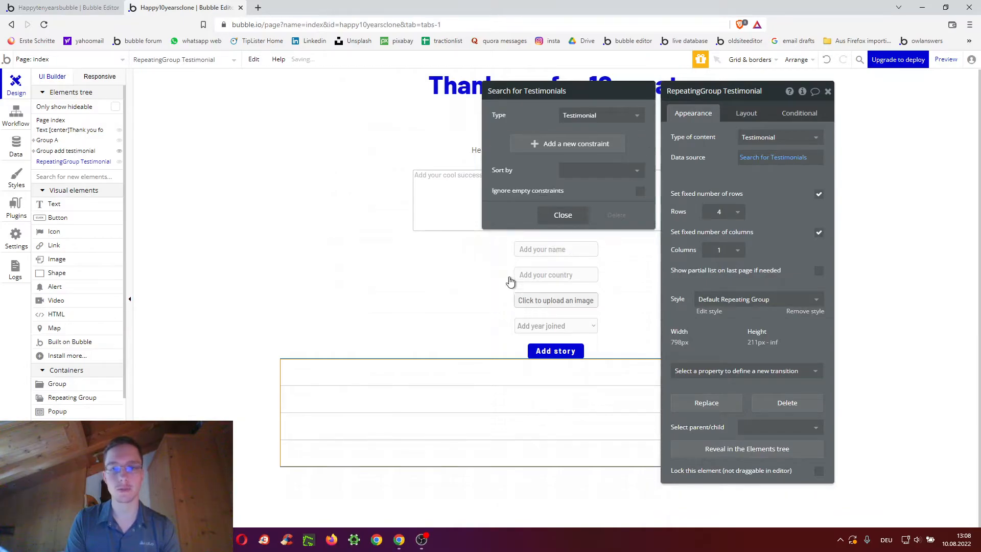
Remove the repeating group's fixed row and column counts, and set minimum row height to 200 px and minimum column width to 320 px.
left_click(821, 194)
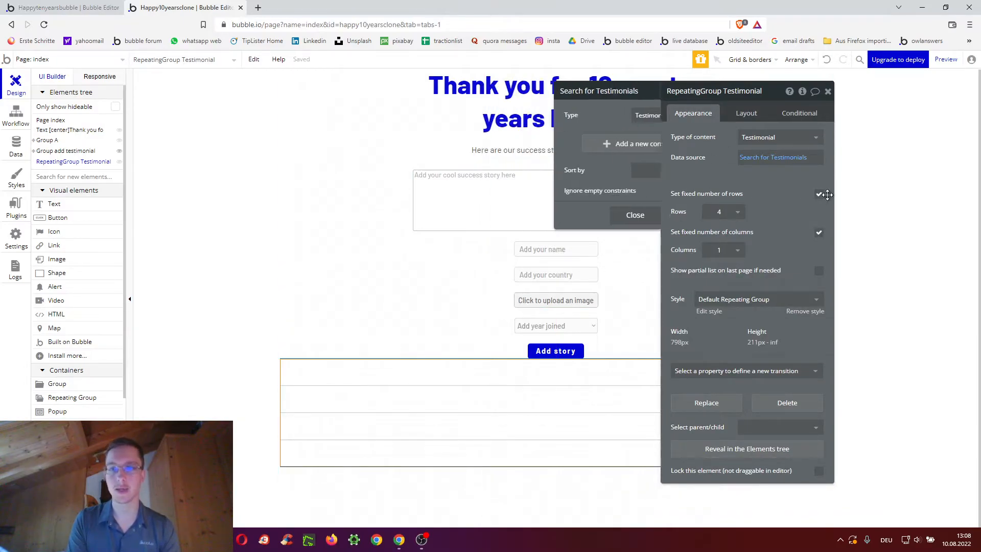
left_click(823, 194)
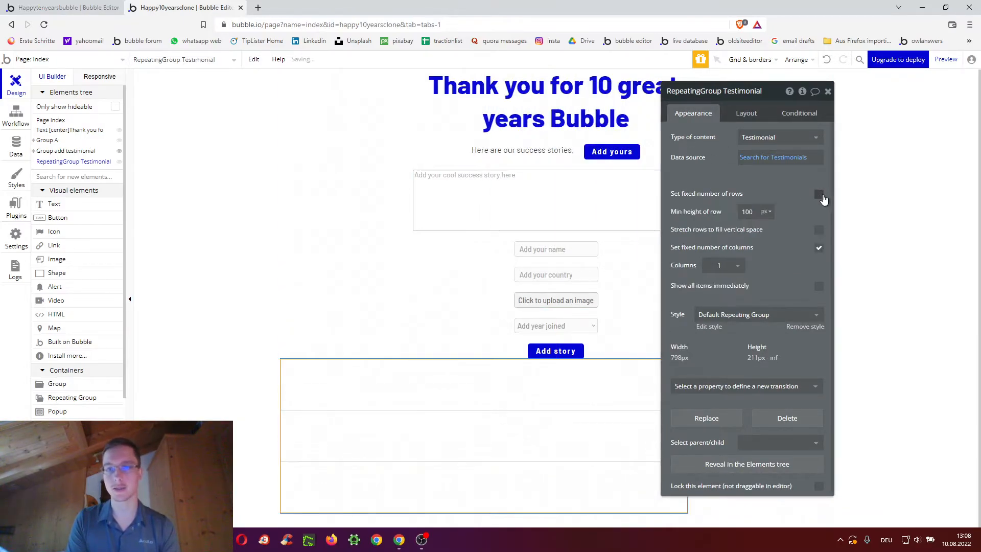
left_click(819, 248)
double_click(747, 210)
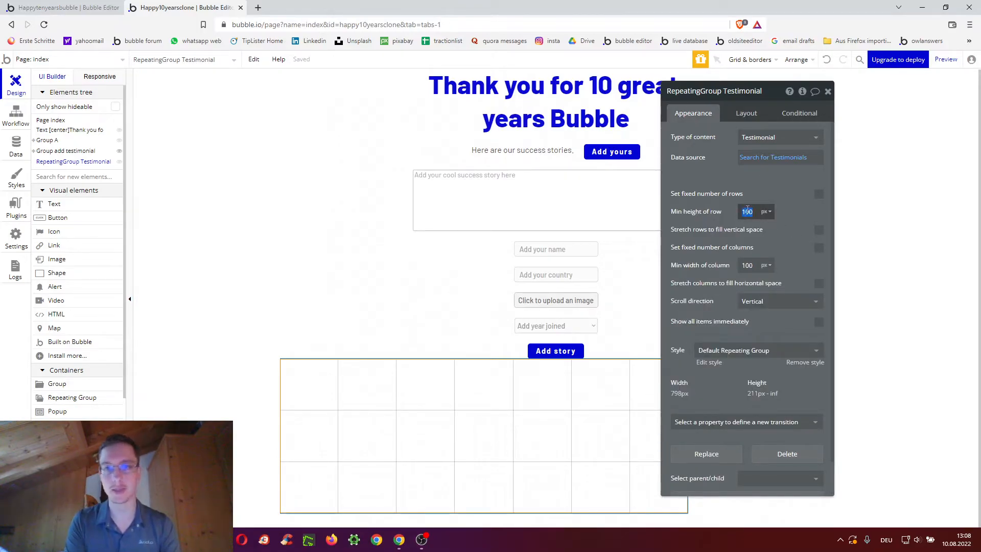
left_click(749, 263)
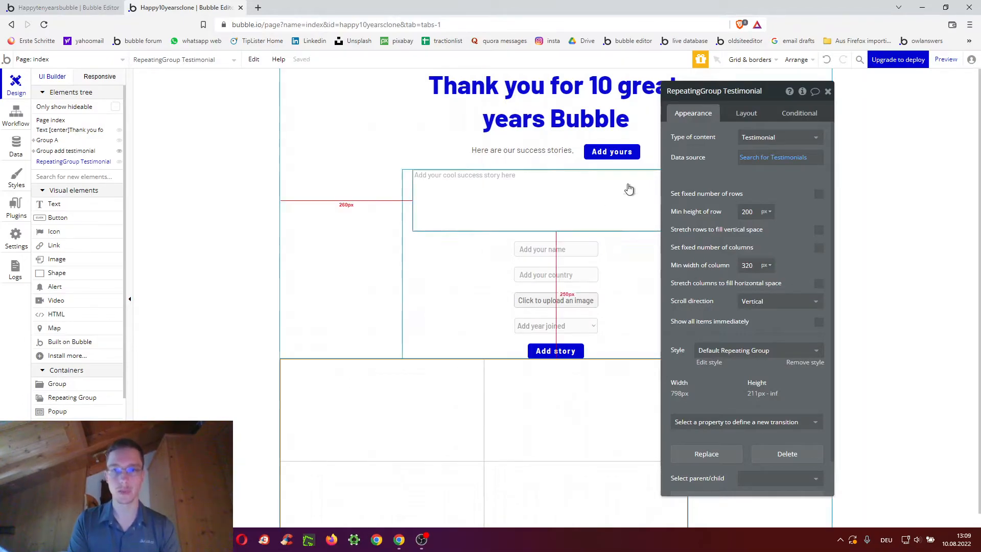
Set the repeating group's cell container layout to Column and center the repeating group horizontally.
left_click(739, 116)
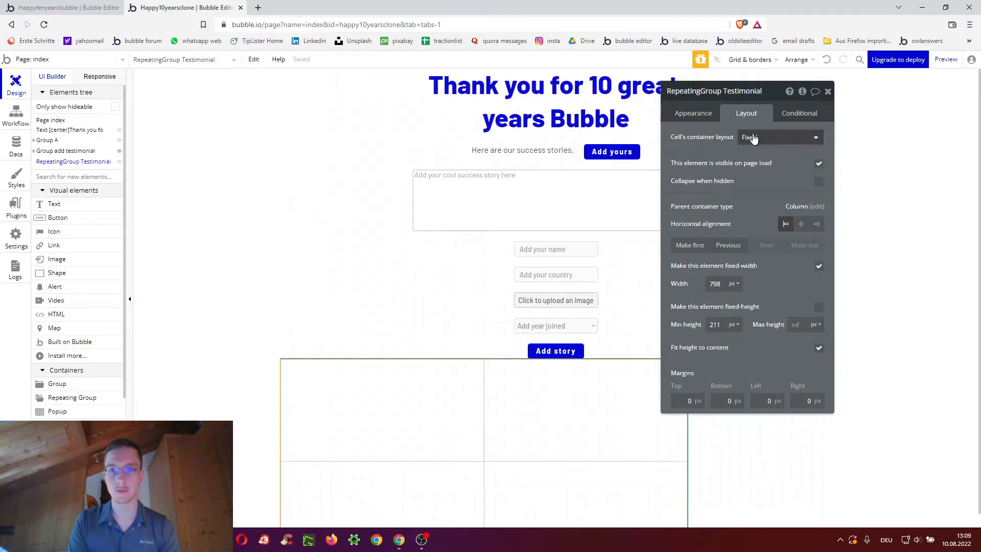
left_click(751, 136)
left_click(759, 203)
left_click(801, 244)
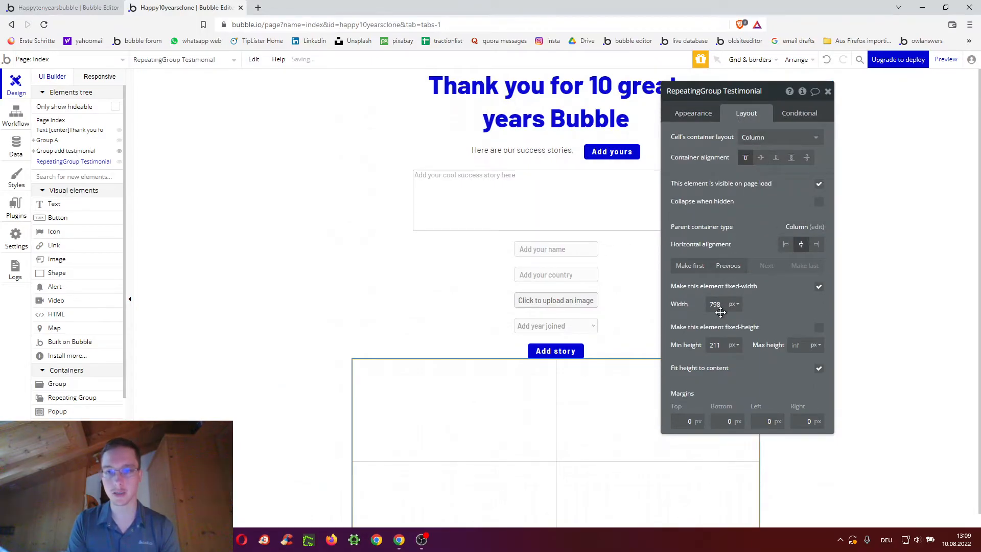
Make the repeating group's width flexible with a 320 px minimum, and set its minimum height to 0 and top margin to 20 px.
left_click(819, 287)
double_click(710, 304)
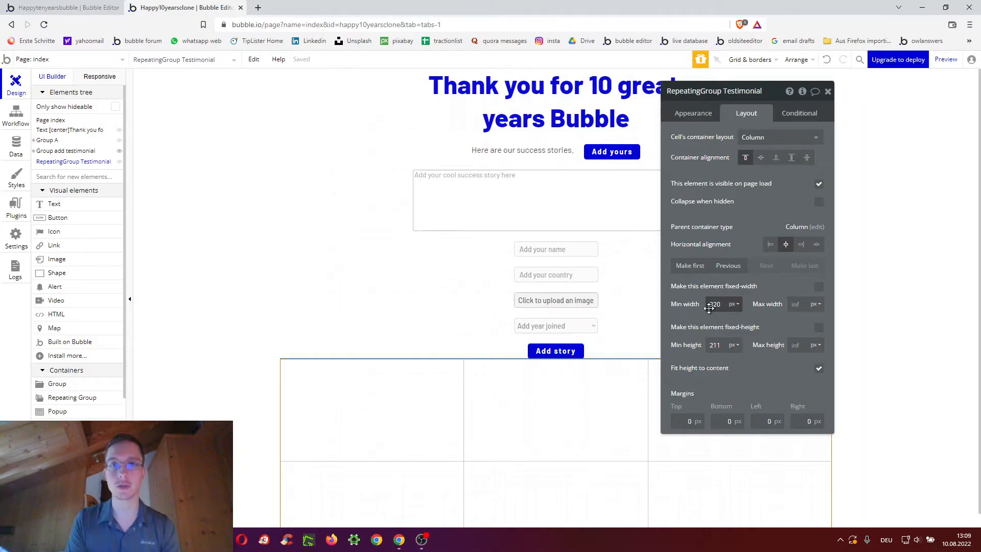
double_click(715, 344)
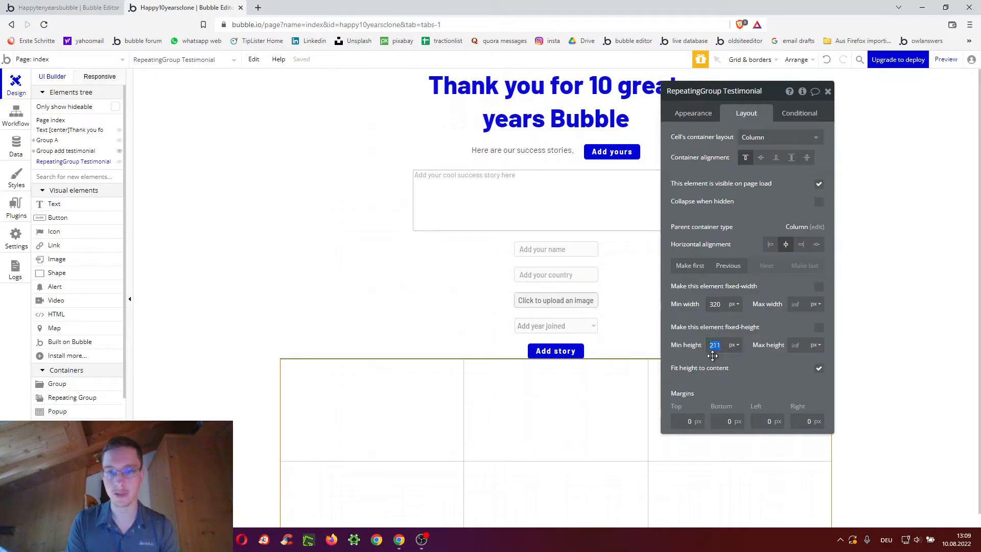
type("0")
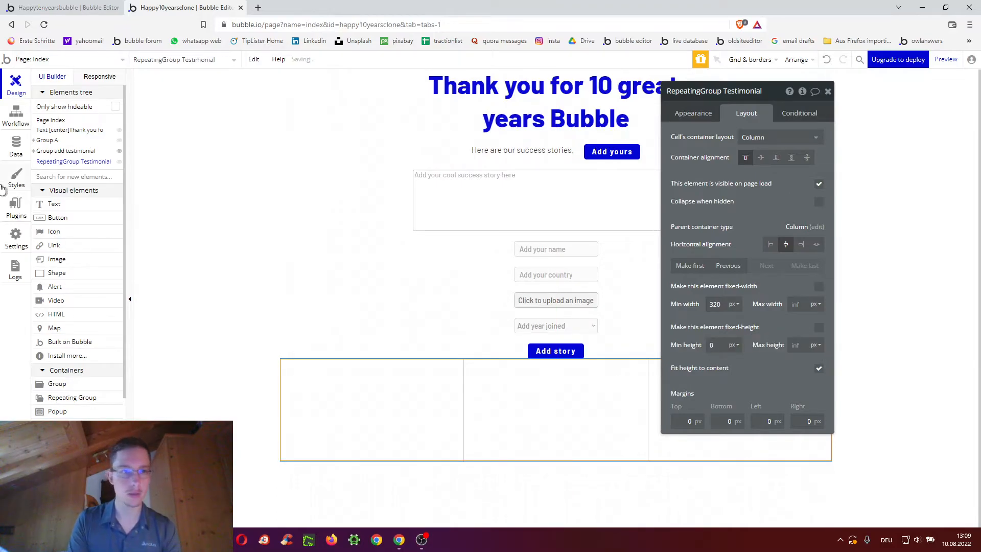
left_click(684, 421)
type("2")
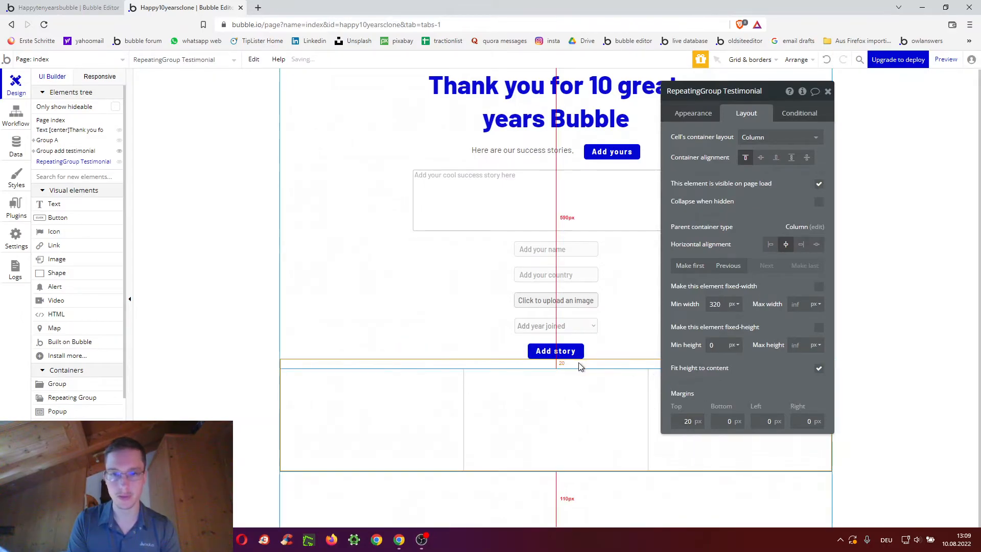
Draw a group about 300 px wide and 170 px high inside the repeating group's first cell.
type("gr")
left_click(57, 204)
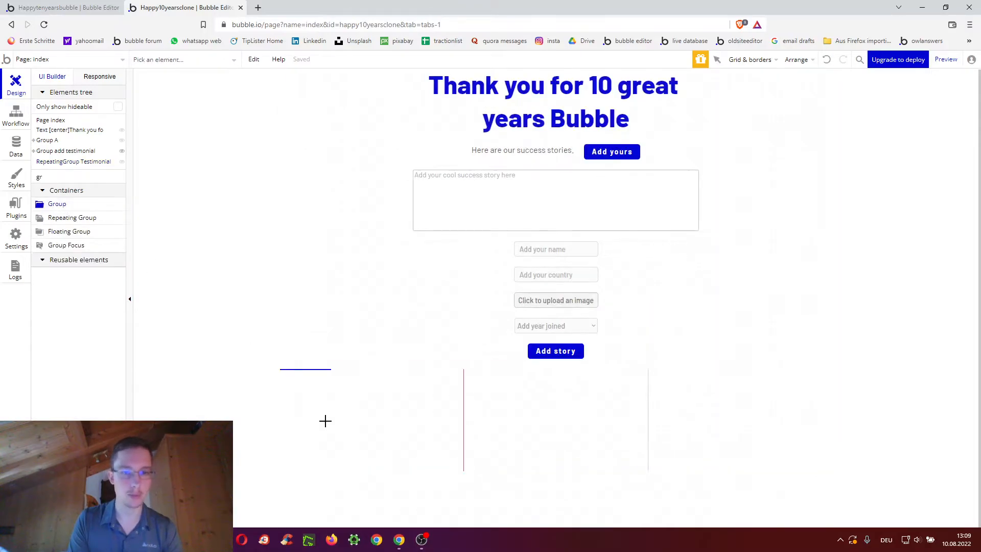
mouse_move(296, 380)
left_mouse_down()
mouse_move(398, 453)
mouse_move(451, 473)
left_mouse_up()
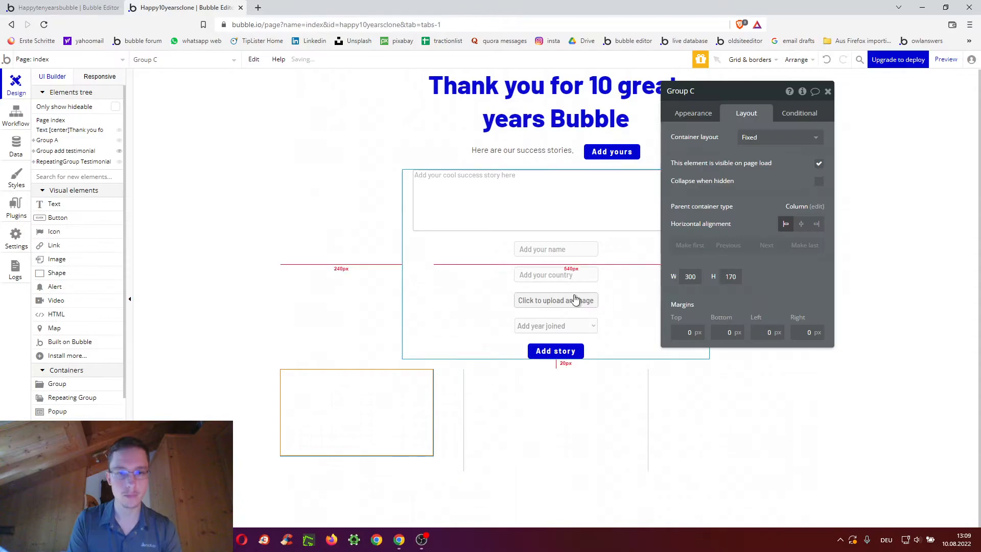
Set the cell group's container layout to Column, center it horizontally, and set its width to 280 px.
left_click(769, 137)
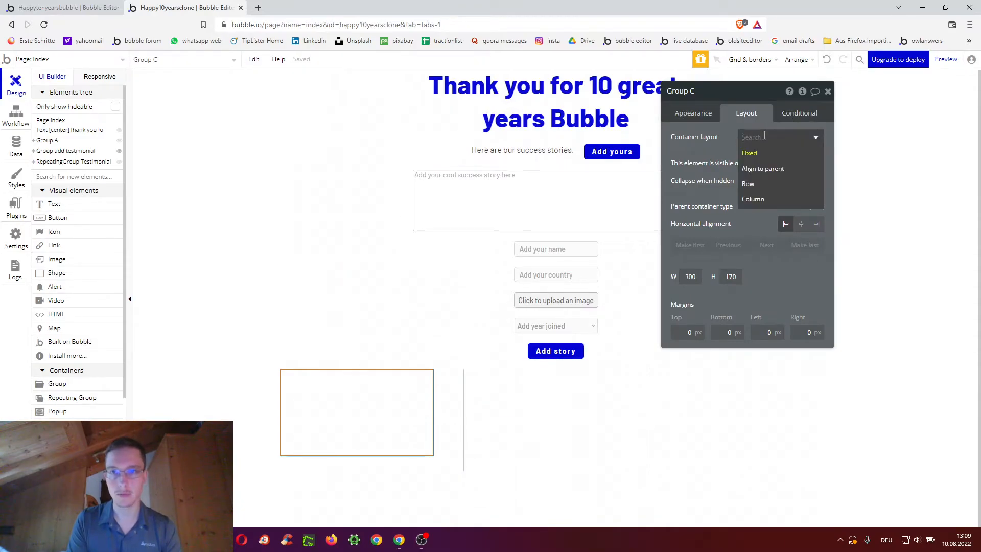
left_click(756, 200)
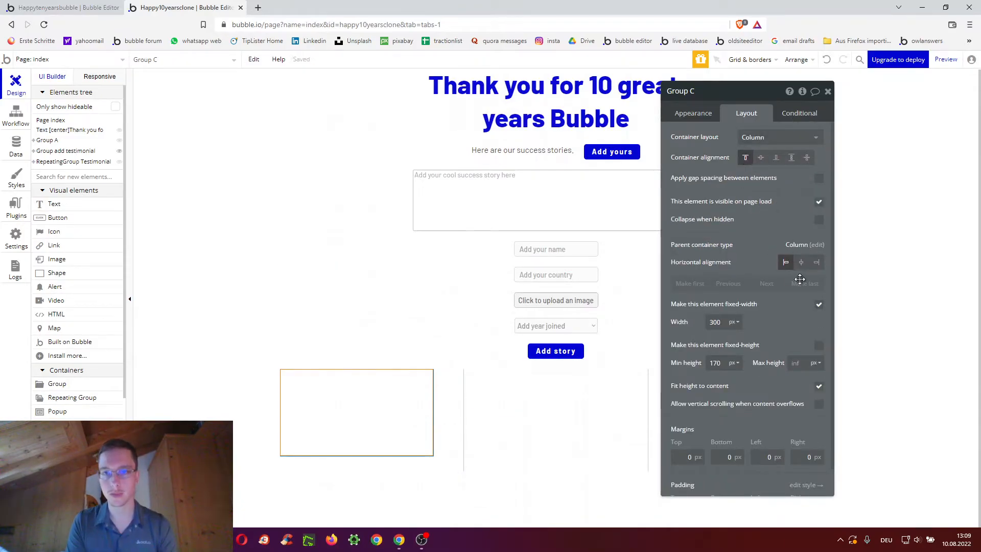
left_click(801, 263)
left_click(712, 326)
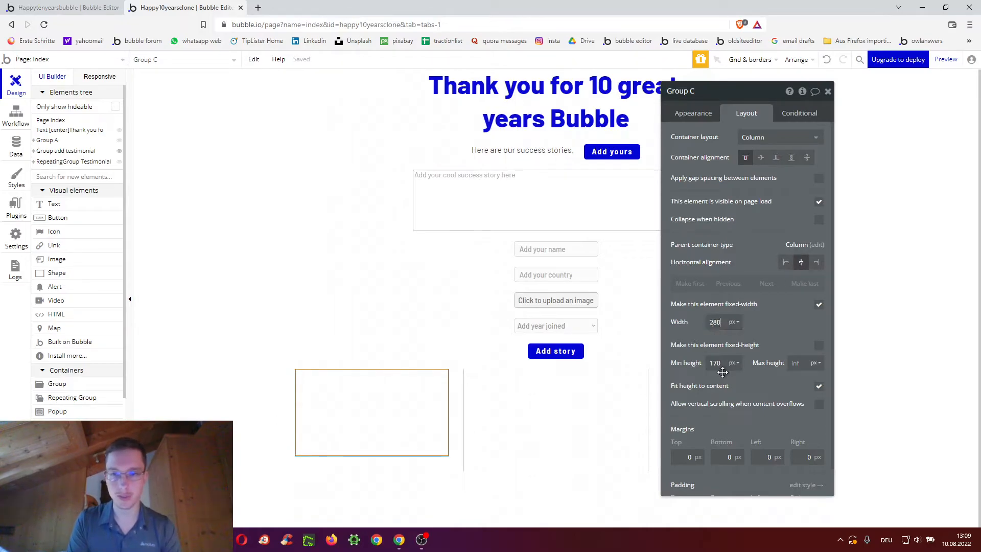
Set the cell group's top, bottom, left and right margins to 20 px each.
scroll(712, 358, "down", 1)
left_click(684, 432)
type("2")
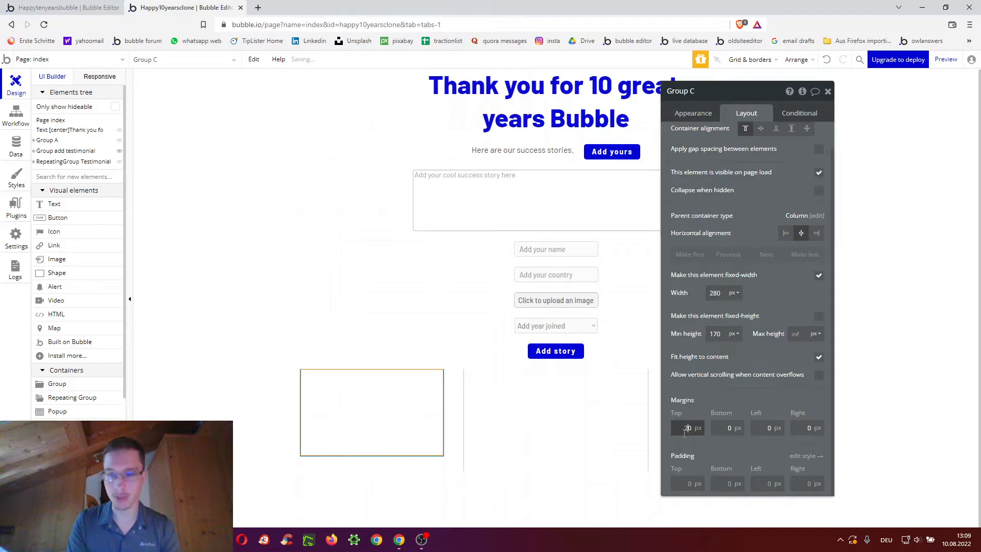
key("Tab")
type("20")
key("Tab")
type("20")
key("Tab")
type("20")
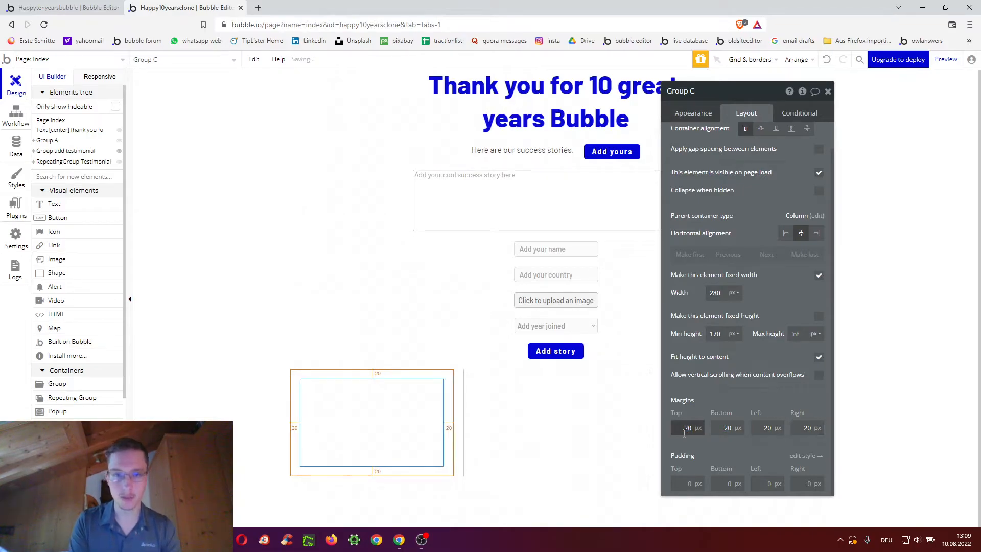
Set the cell group's top, bottom, left and right padding to 20 px each.
left_click(685, 483)
type("2")
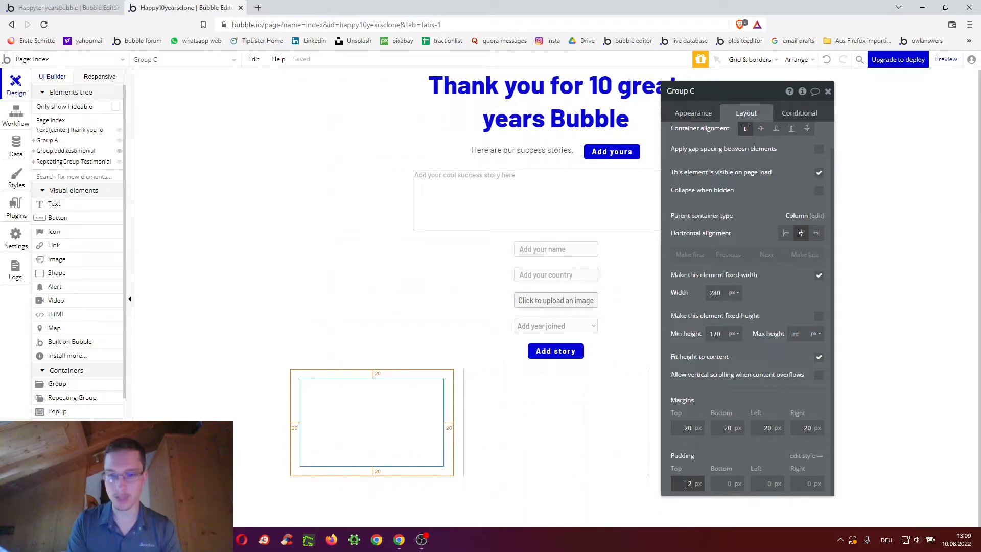
type("0")
key("Tab")
type("20")
key("Tab")
type("2")
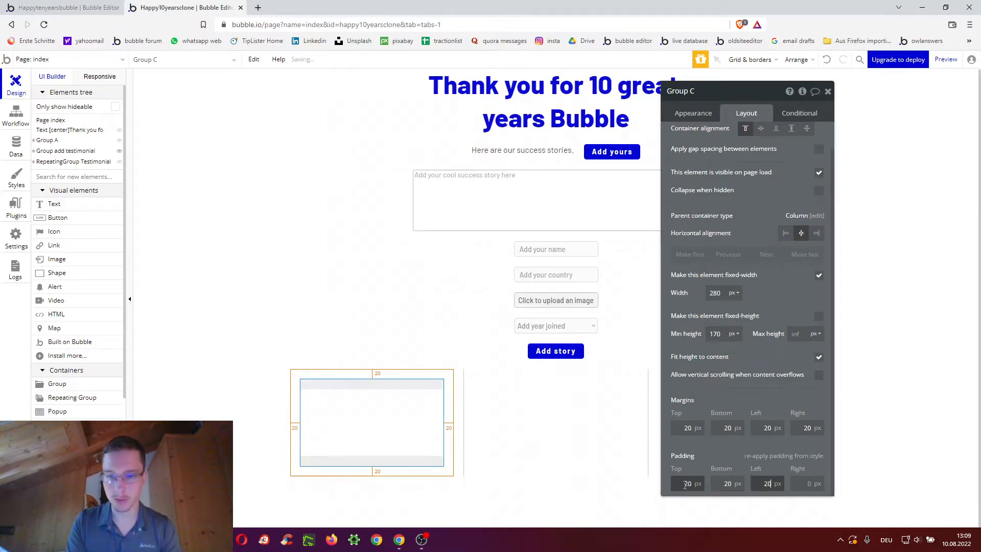
type("0")
key("Tab")
type("20")
key("Tab")
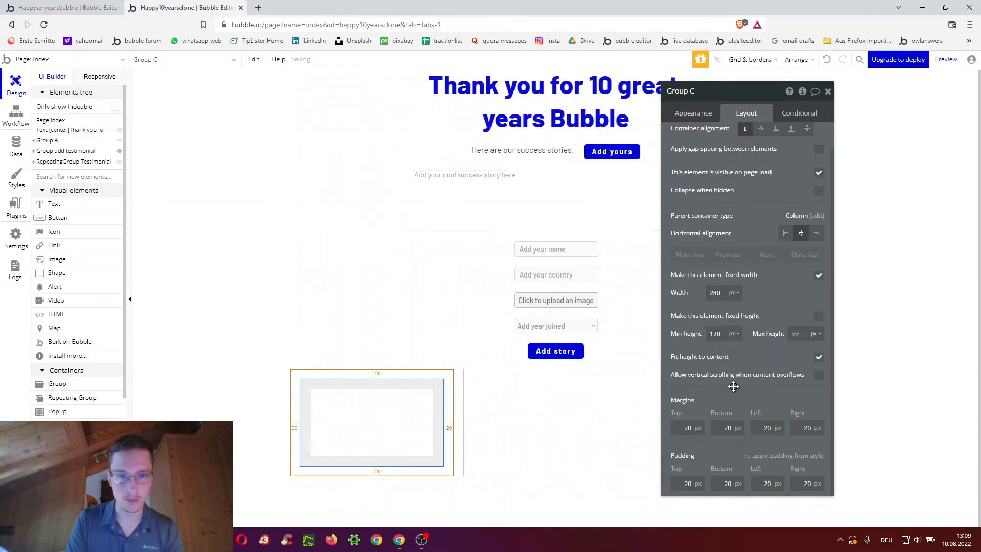
Rename the cell group to "Group card" and remove its Default Group style.
left_click(693, 113)
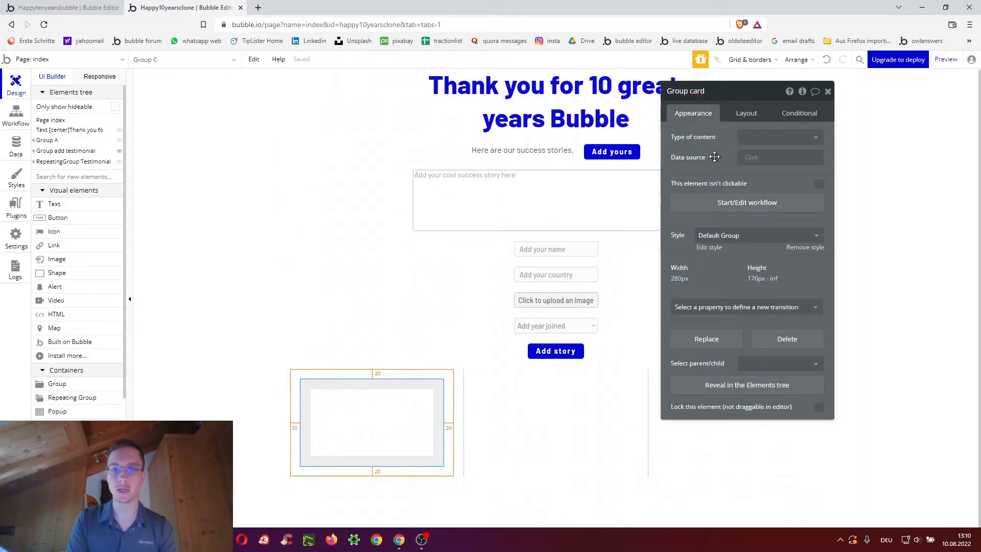
left_click(737, 235)
left_click(733, 249)
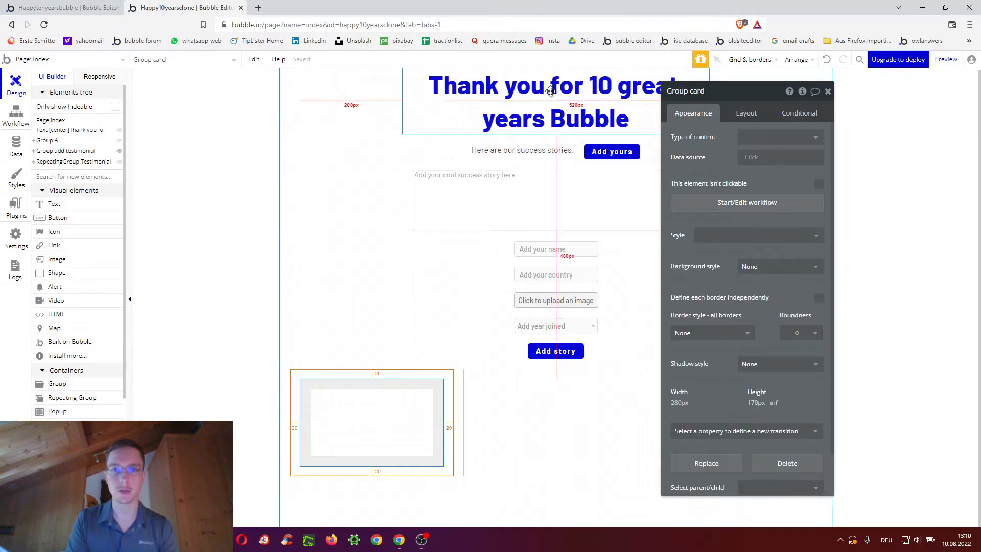
Copy the font color #0205D3 from the page title's H1 Heading - Dark style and return to the page design.
left_click(623, 109)
left_click(710, 285)
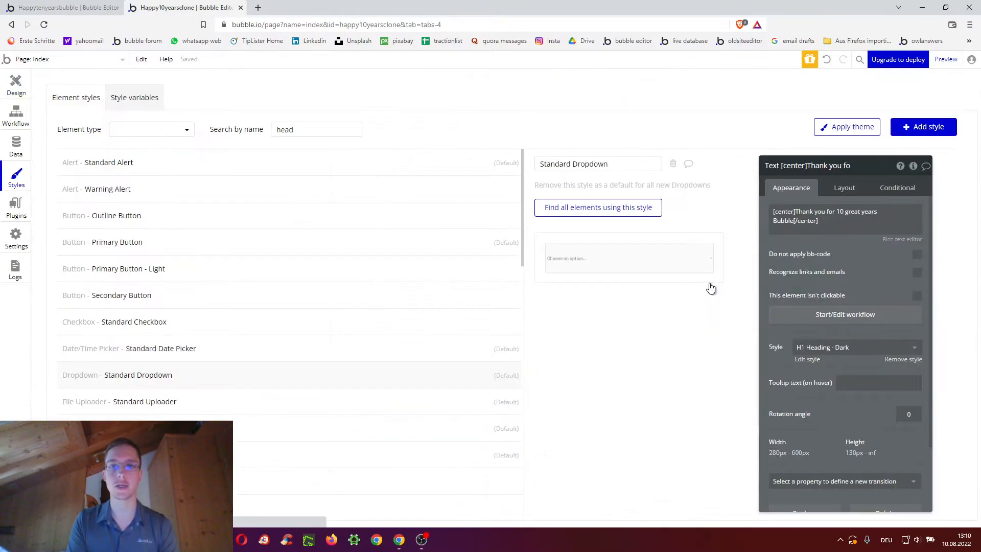
double_click(786, 266)
triple_click(786, 266)
key("ctrl+c")
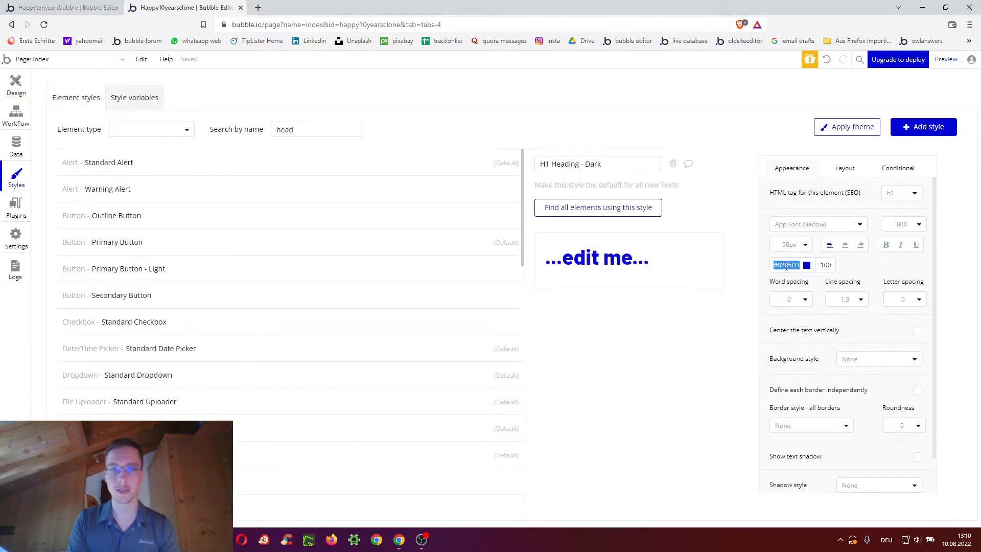
left_click(11, 81)
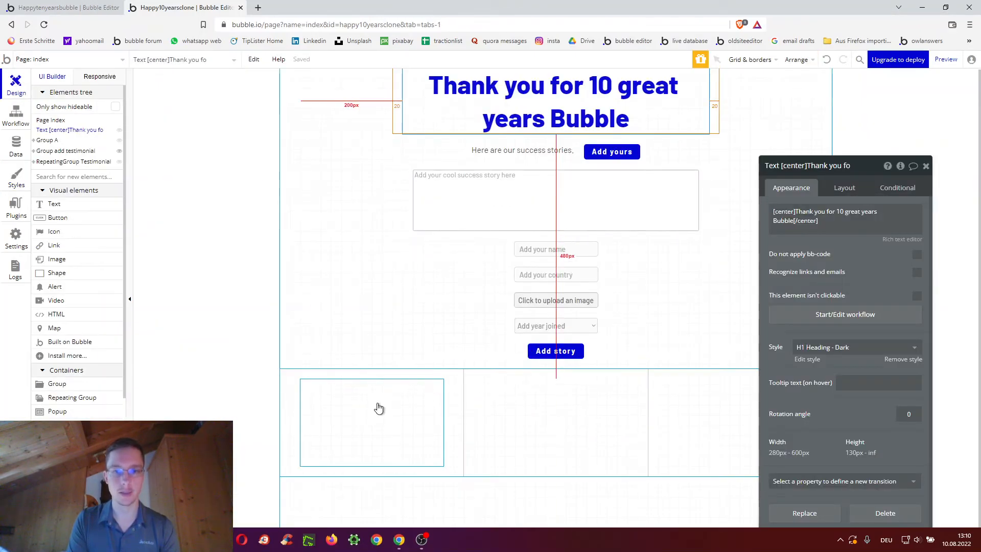
Give Group card an Outset shadow and set its boxshadow color to #0205D3.
left_click(378, 408)
scroll(819, 379, "down", 1)
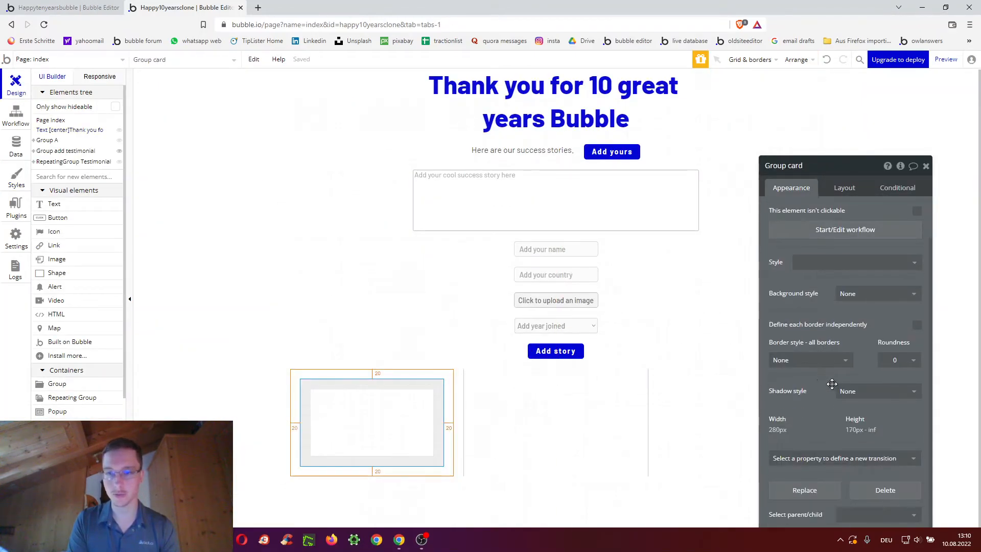
left_click(846, 391)
left_click(849, 422)
scroll(858, 429, "down", 1)
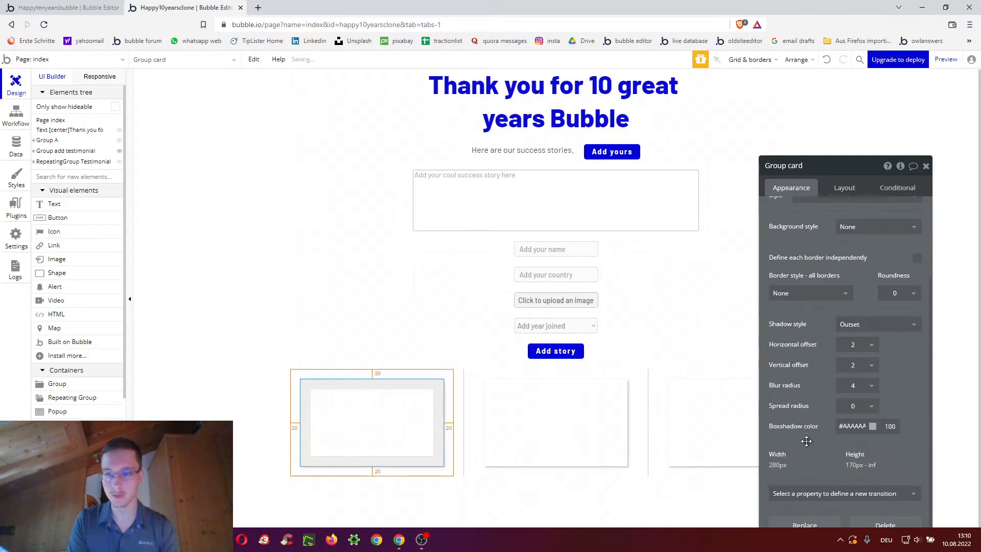
double_click(858, 428)
key("ctrl+v")
Reduce the opacity of Group card's shadow color to 20.
left_click(890, 429)
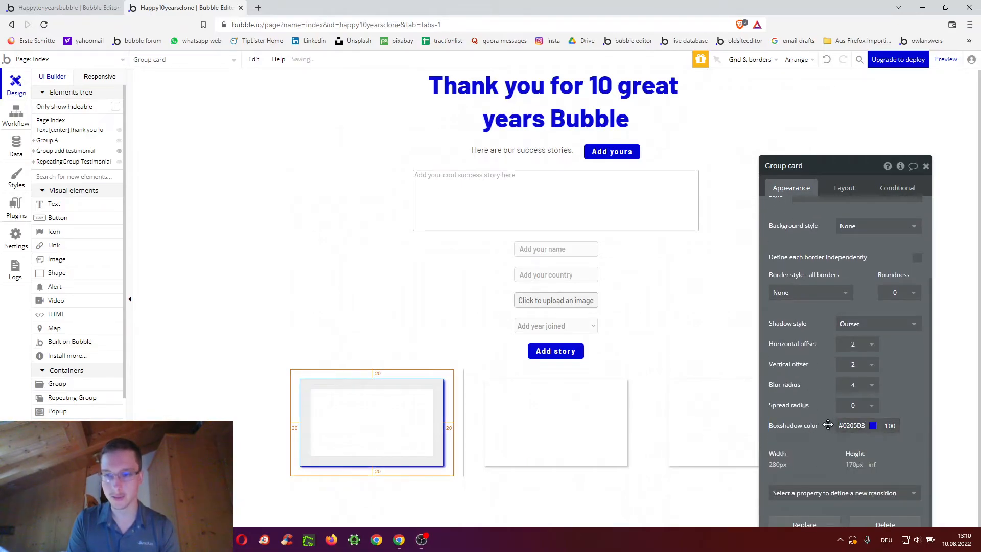
double_click(891, 428)
type("10")
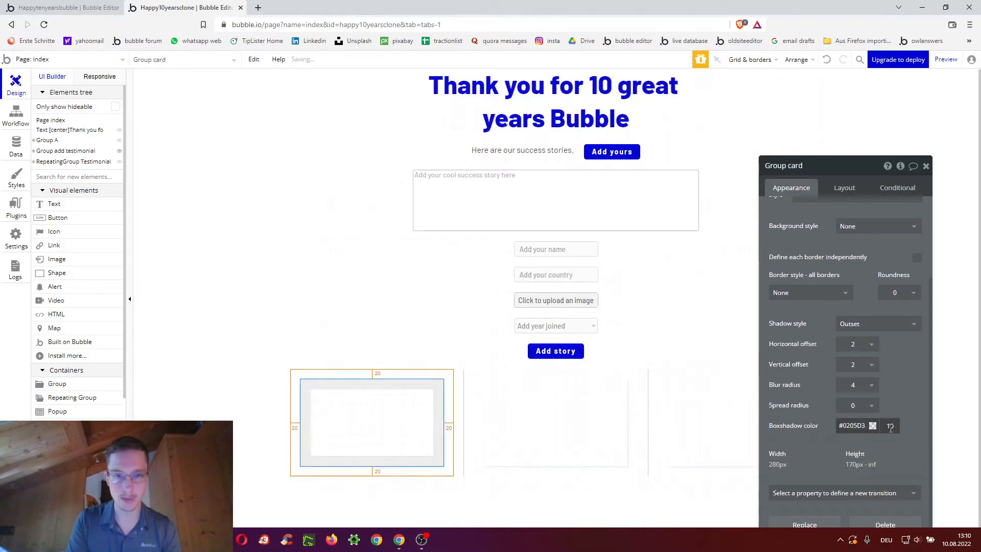
double_click(890, 428)
type("20")
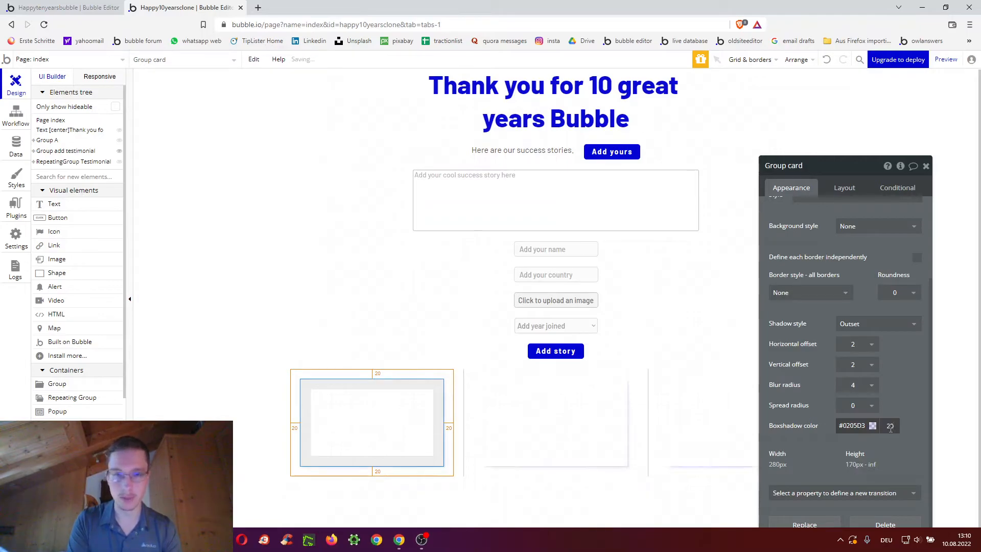
left_click(511, 334)
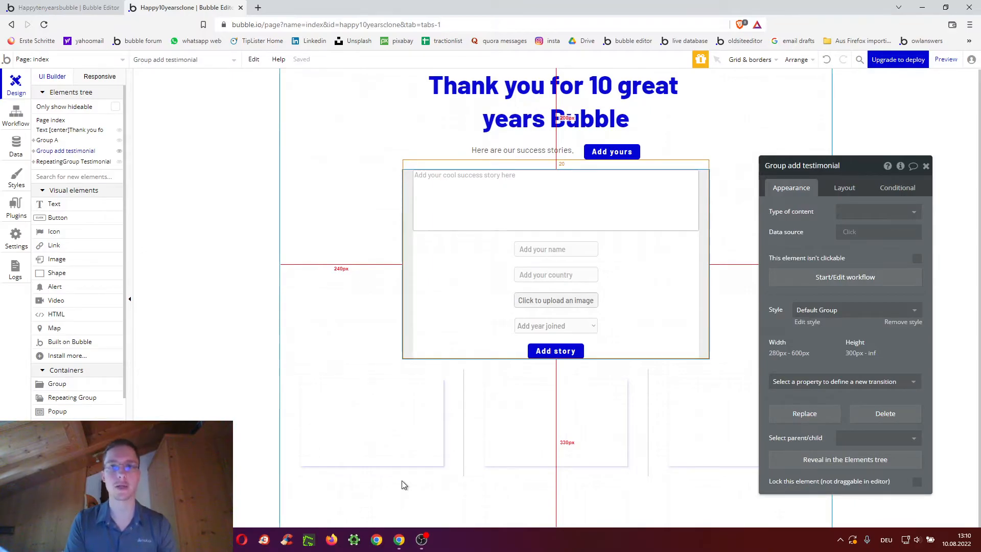
Set Group card's type of content to Testimonial and its data source to Current cell's Testimonial.
left_click(406, 443)
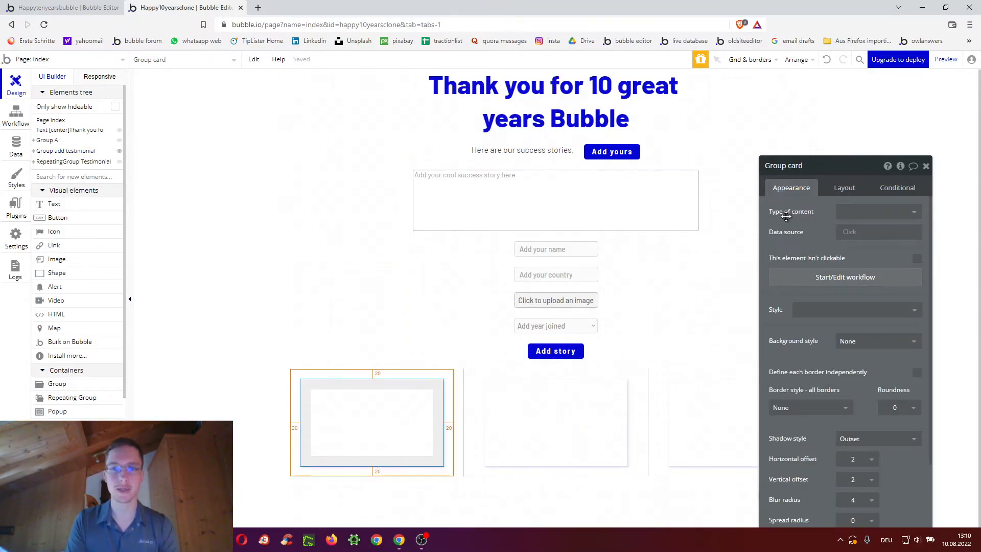
left_click(858, 212)
type("t")
left_click(850, 248)
left_click(847, 232)
left_click(859, 259)
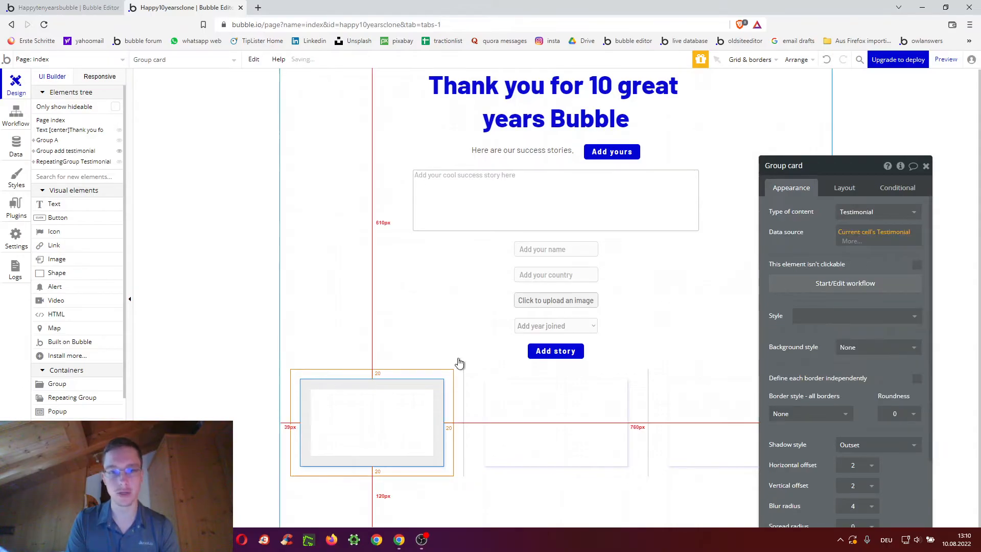
left_click(504, 425)
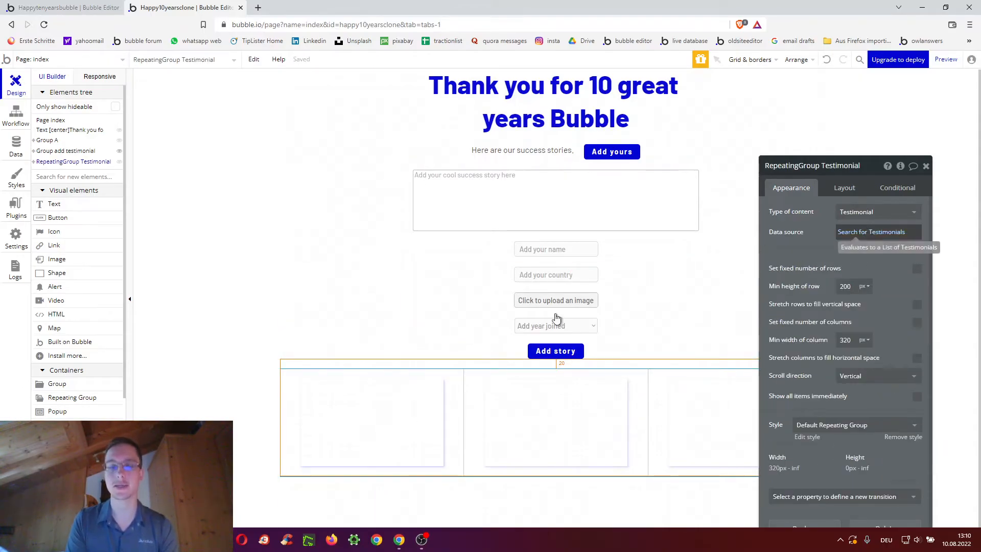
Draw a text about 137 px wide and 43 px high in Group card, showing Parent group's Testimonial's text.
left_click(381, 422)
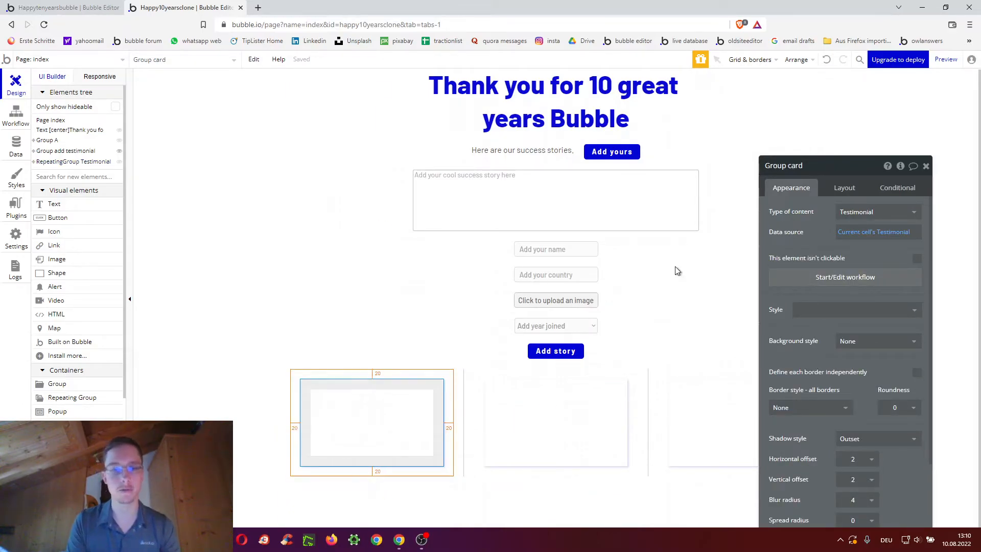
left_click(74, 207)
left_click_drag(330, 394, 400, 422)
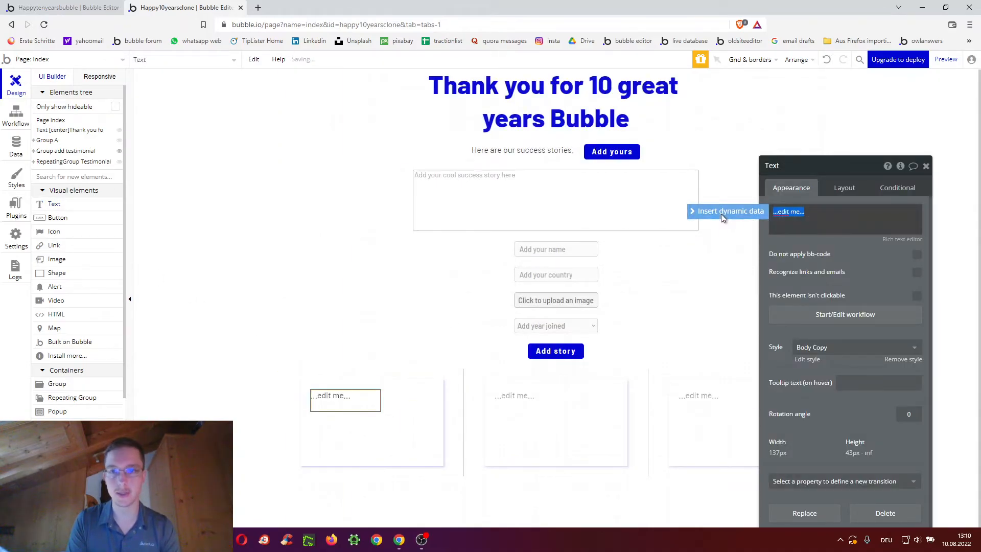
left_click(722, 211)
left_click(806, 240)
left_click(873, 241)
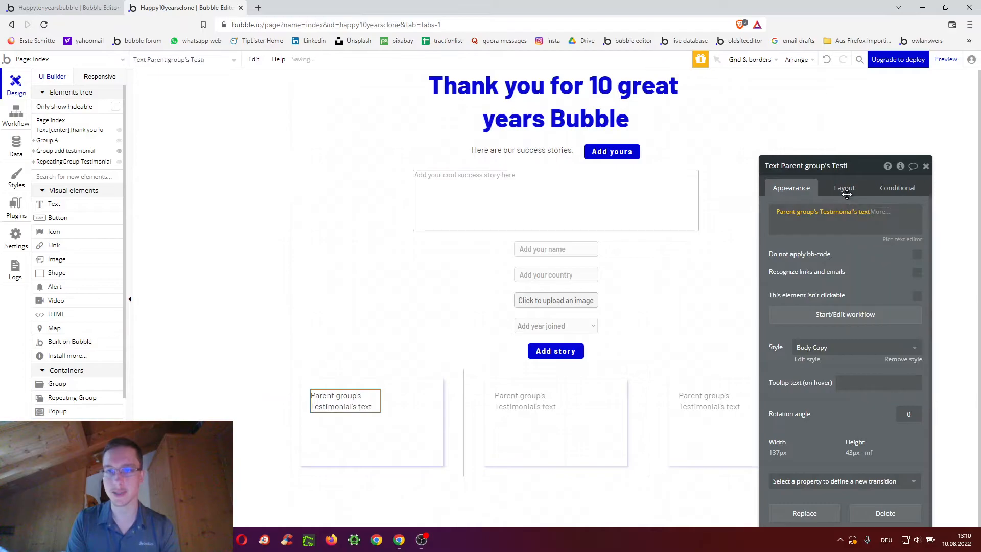
Make the testimonial text's width flexible with a minimum height of 0, and duplicate it below itself in the card.
left_click(846, 193)
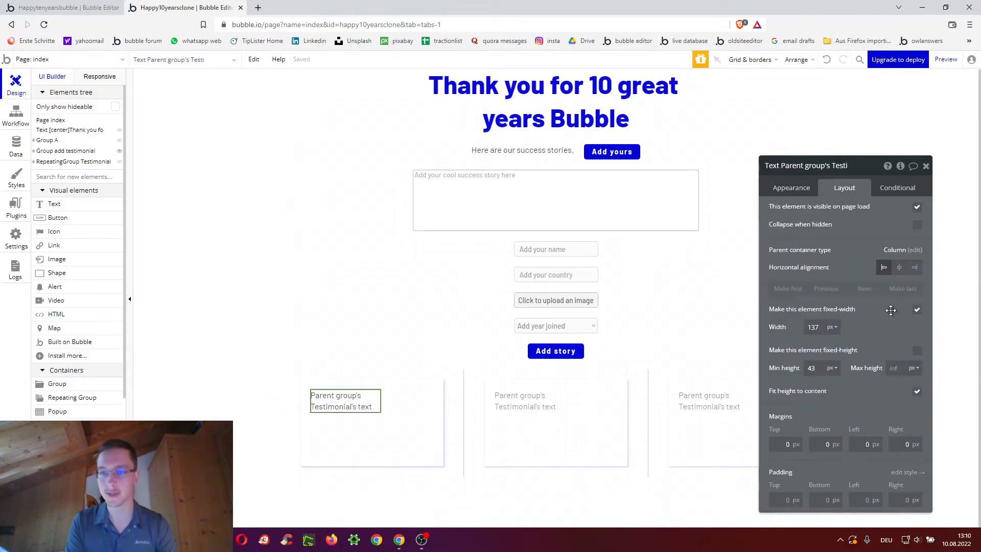
left_click(918, 309)
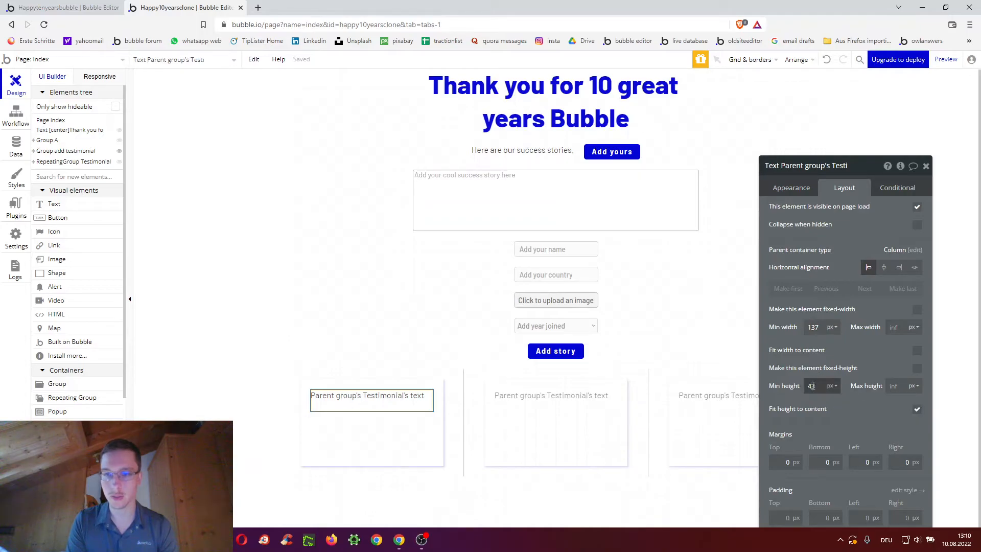
type("0")
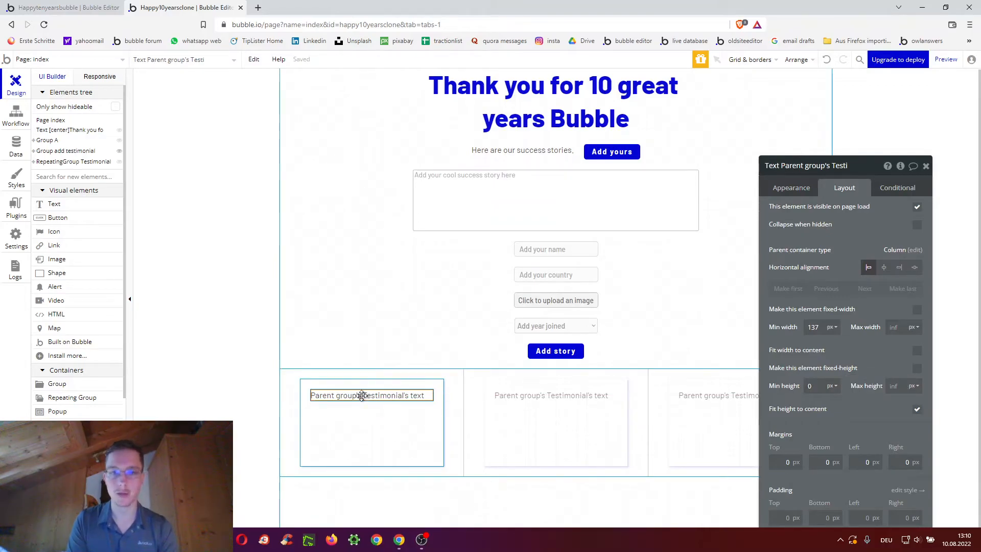
key("ctrl+c")
key("ctrl+v")
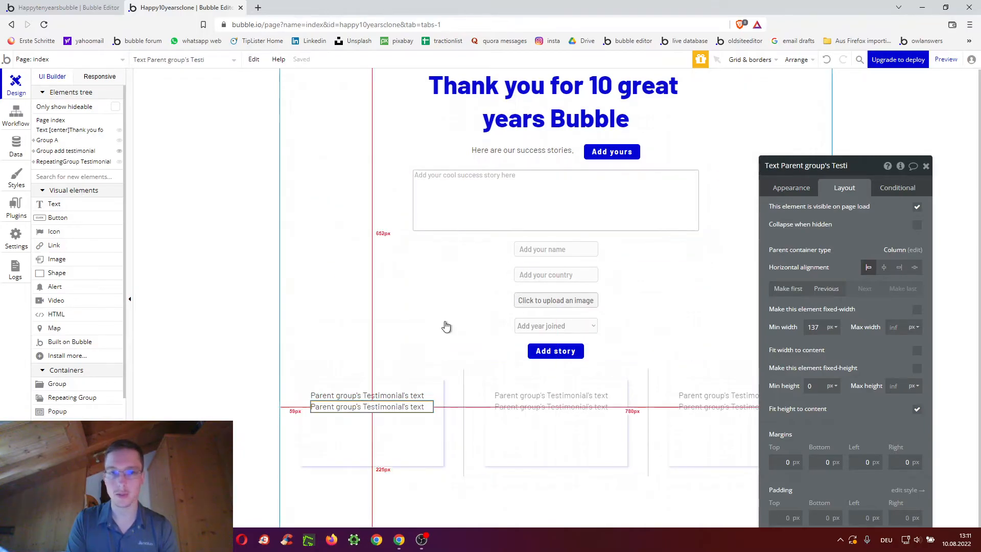
Draw an image about 35 px wide below the two texts, with Parent group's Testimonial's user picture as its dynamic image.
left_click(56, 259)
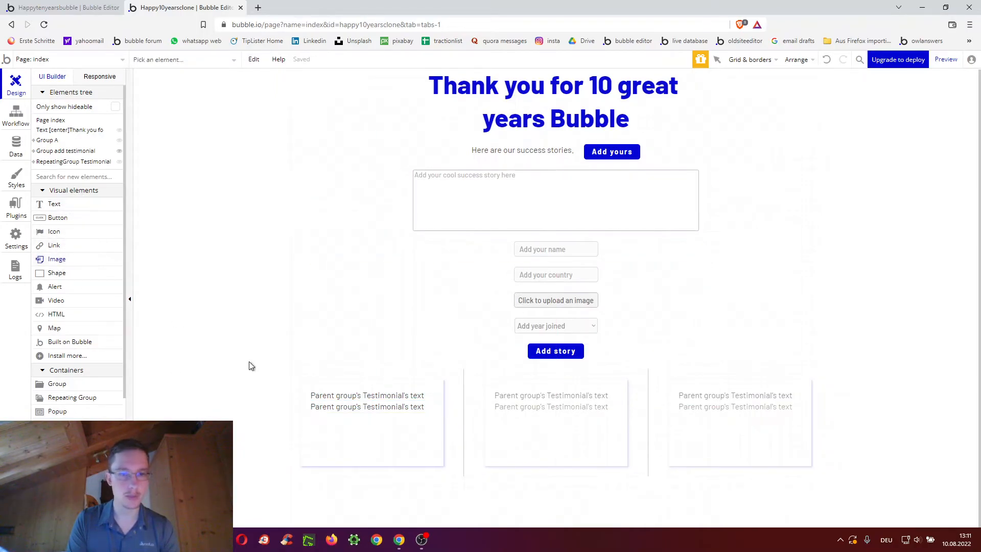
left_click_drag(330, 422, 350, 434)
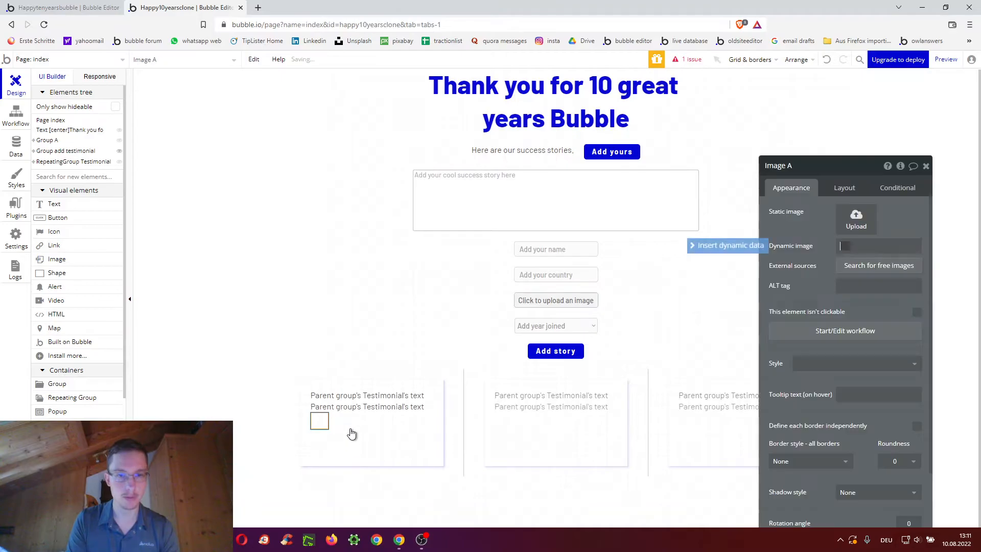
left_click(761, 246)
left_click(863, 274)
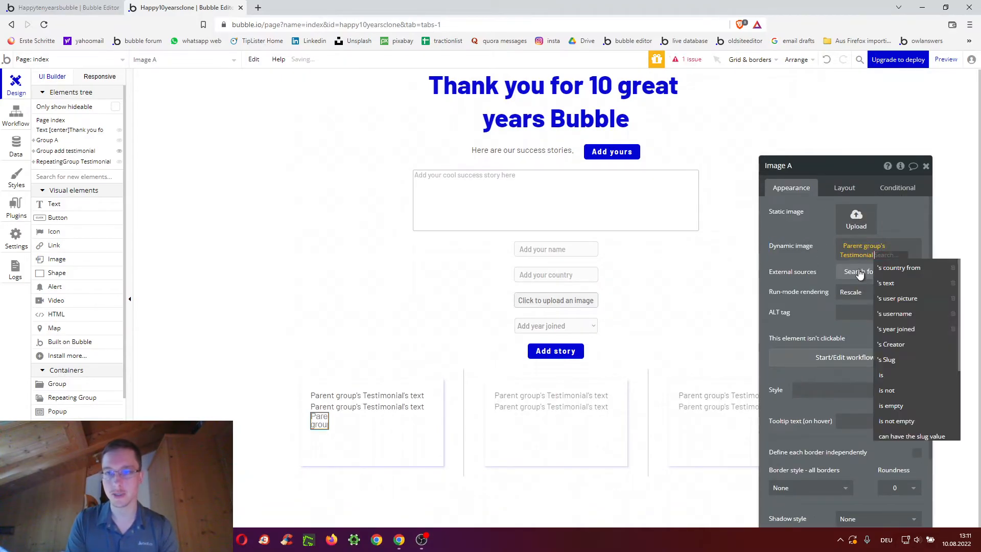
left_click(905, 299)
Set the user picture's border roundness to 200.
left_click_drag(862, 392, 752, 325)
left_click(778, 421)
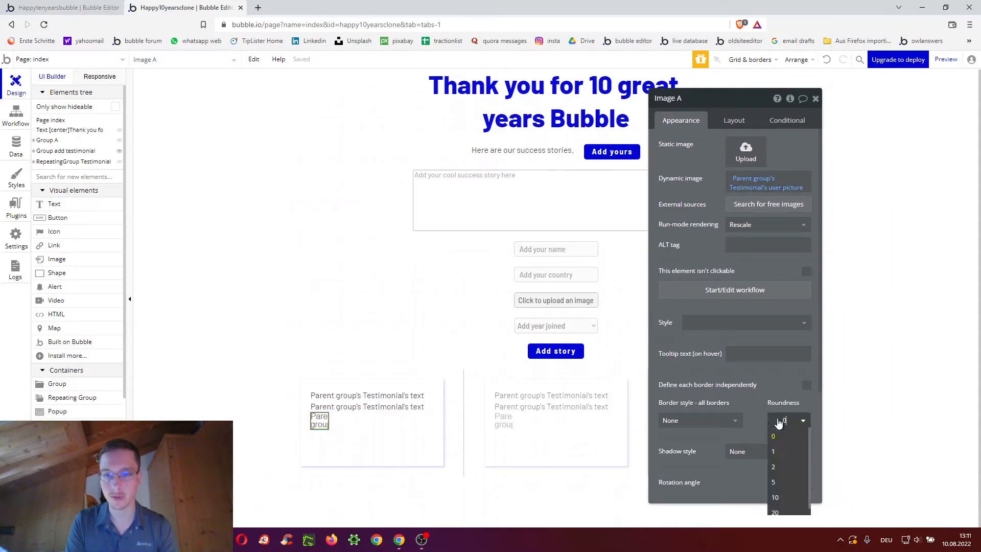
left_click(780, 419)
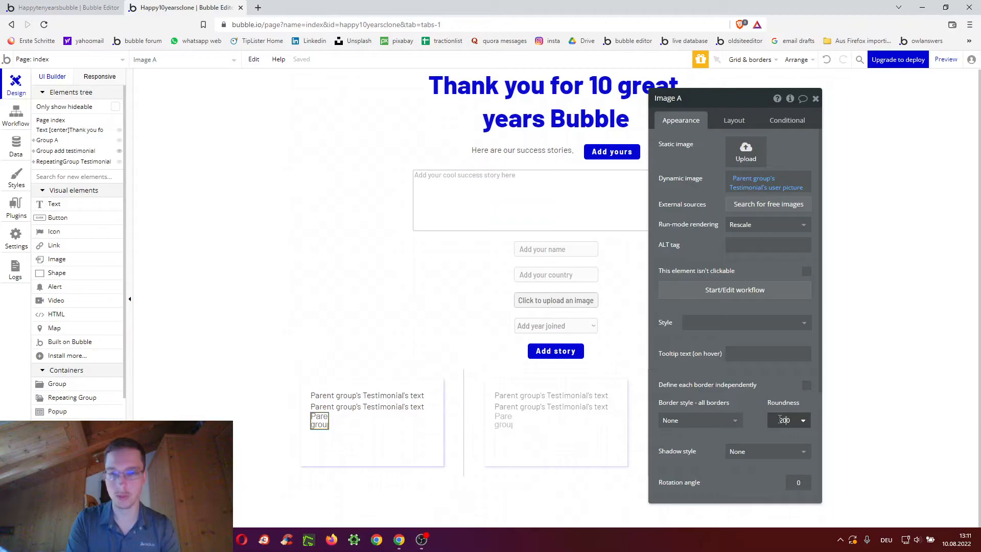
Give the user picture a width of 30 px and a fixed height of 30 px.
left_click(734, 120)
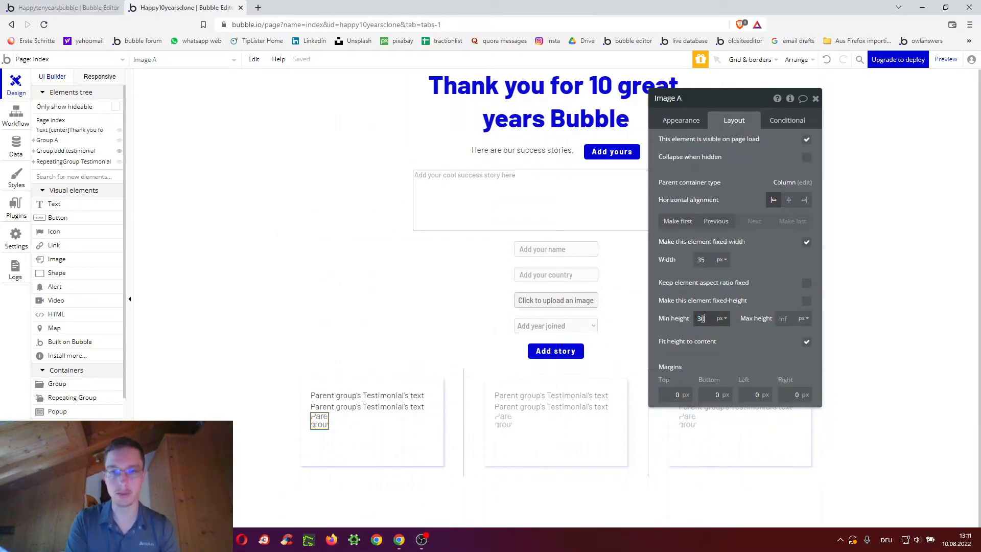
left_click(702, 319)
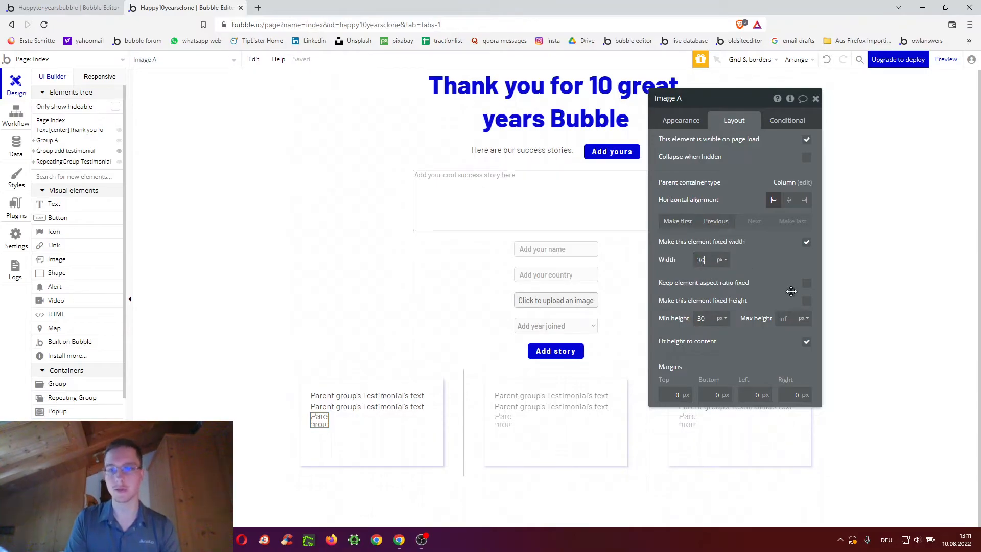
left_click(807, 301)
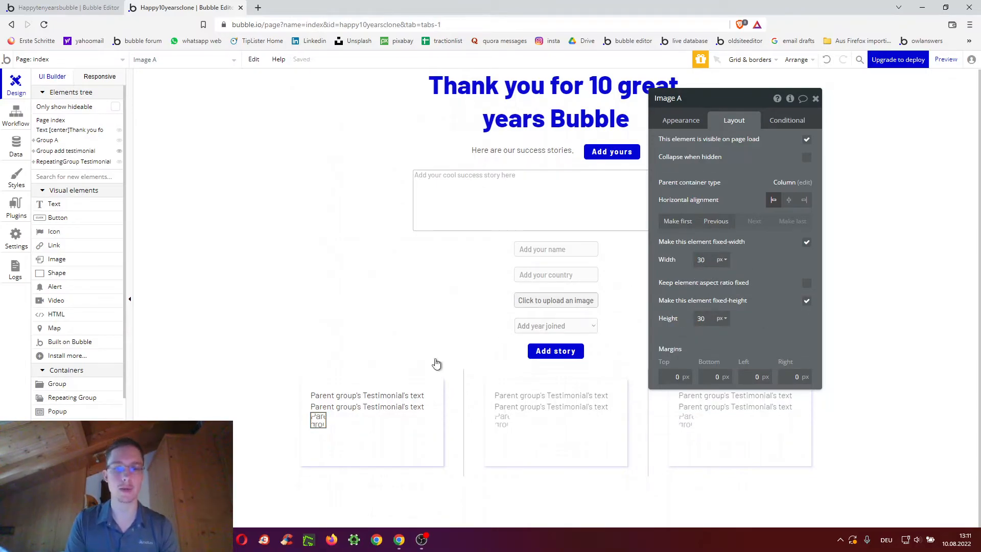
Group the second text and the user picture in a Row container.
left_click(368, 412, "shift")
right_click(367, 411)
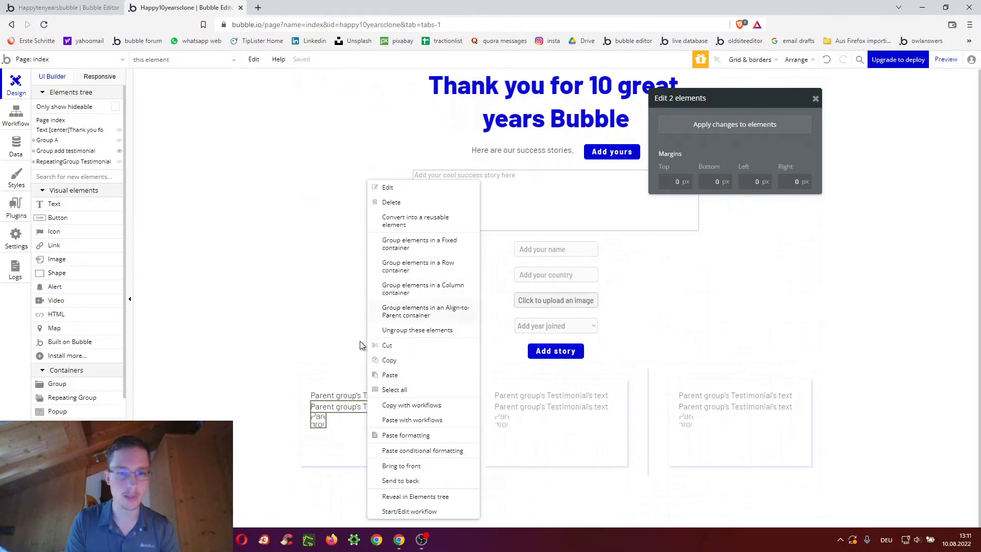
left_click(437, 267)
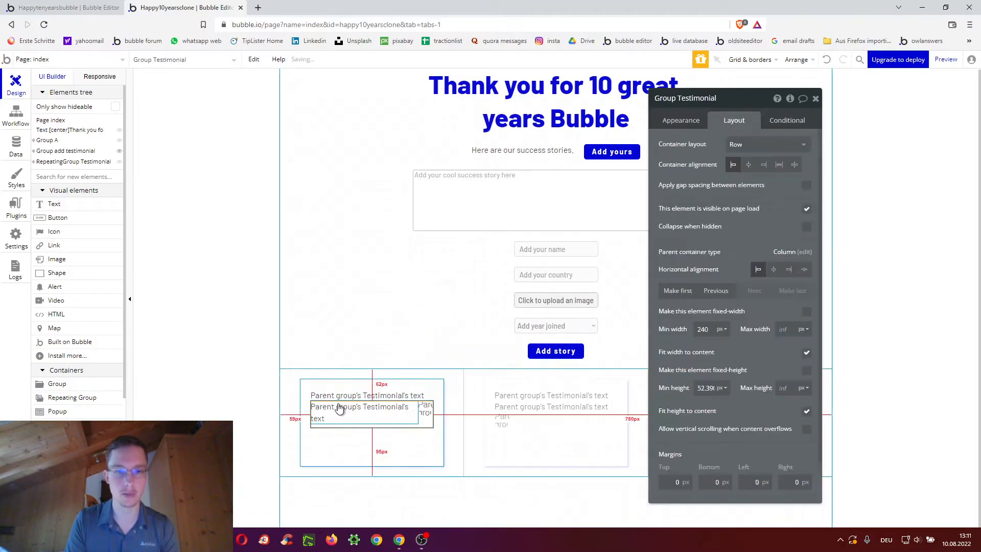
Move the user picture first in its row with a right margin, and make the neighbouring text show Parent group's Testimonial's username.
left_click(426, 409)
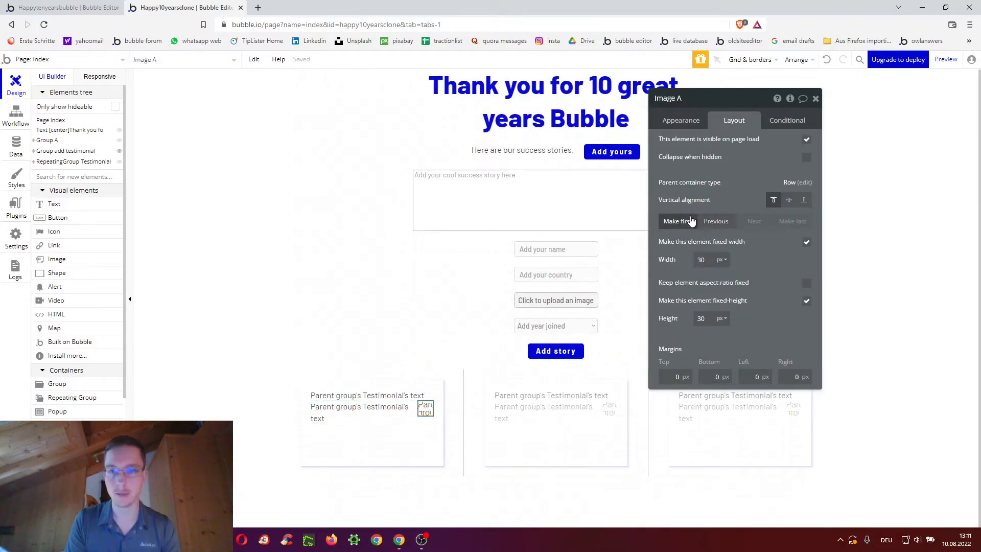
left_click(688, 224)
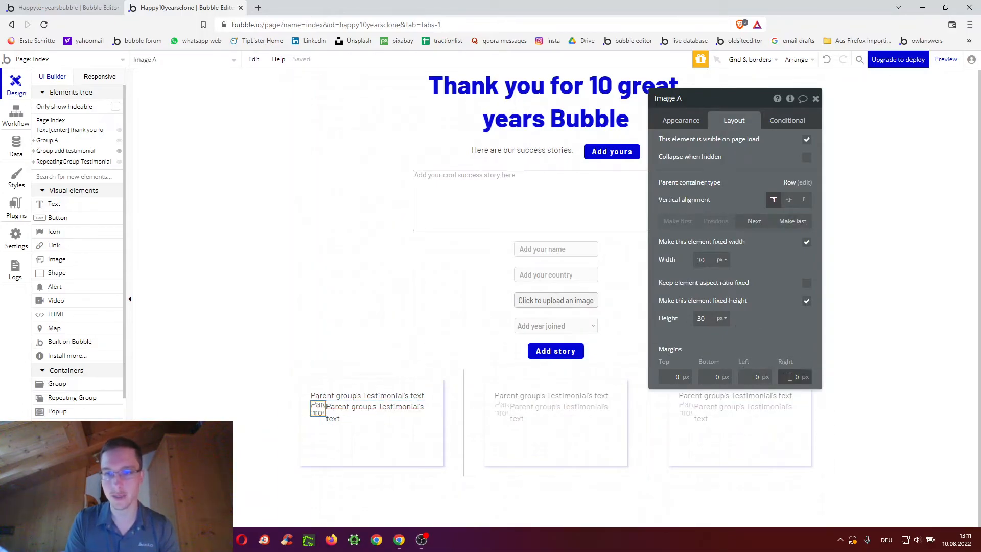
left_click(378, 412)
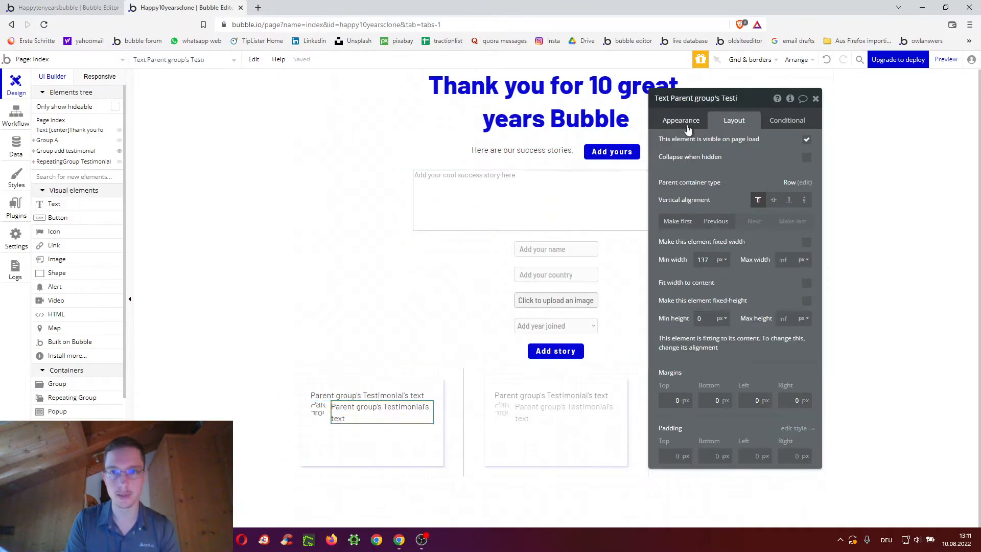
left_click(752, 145)
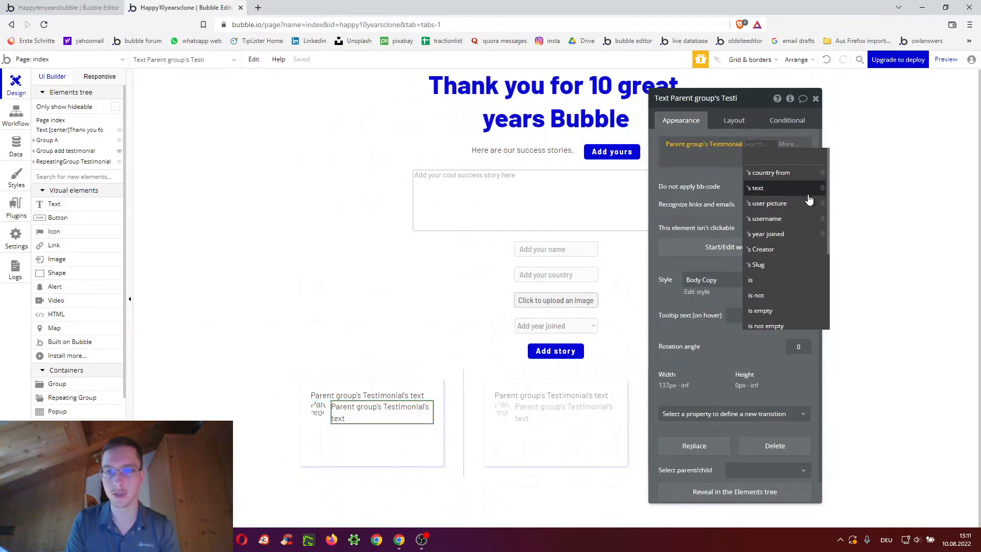
left_click(779, 219)
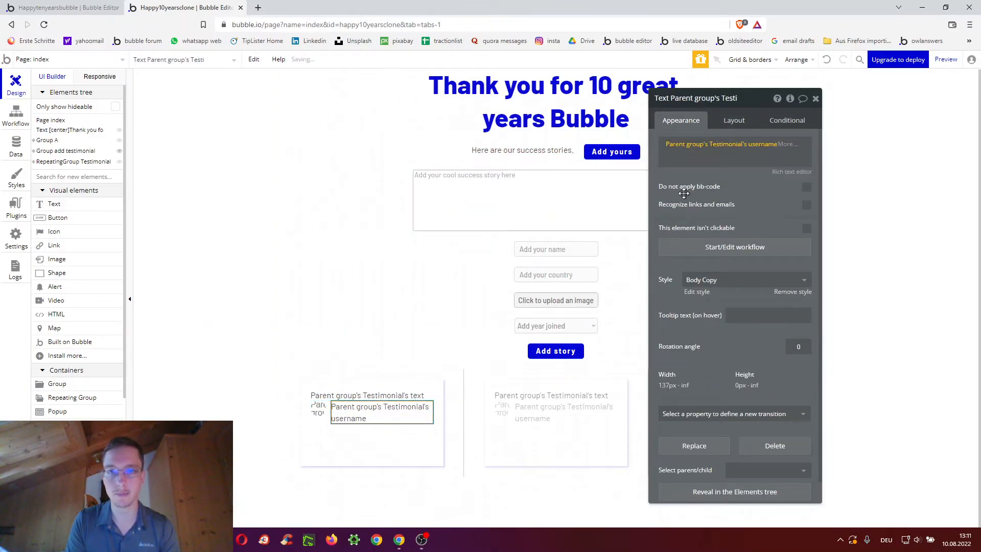
Duplicate the picture-and-username row below itself and delete the picture from the copy.
left_click(327, 425)
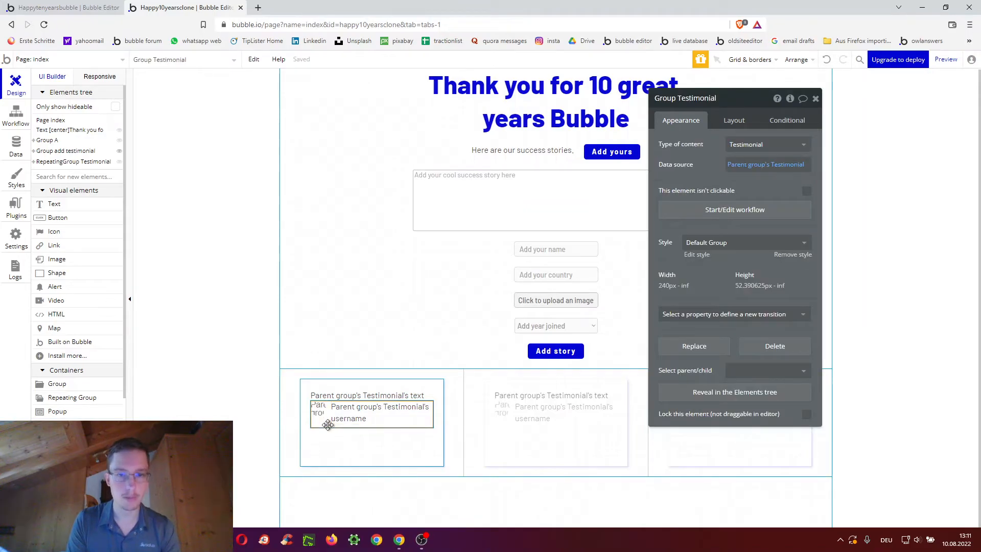
key("ctrl+c")
key("ctrl+v")
left_click(321, 435)
key("Delete")
Duplicate the username text inside the copied row.
left_click(339, 443)
left_click(340, 453)
key("ctrl+c")
key("ctrl+v")
Change the first text in the lower row to Parent group's Testimonial's country from.
left_click(335, 437)
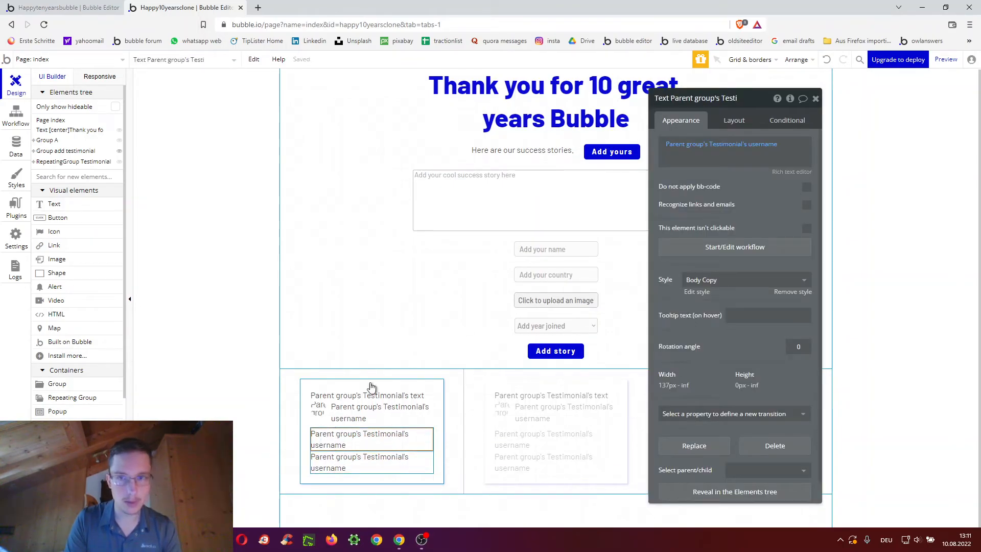
left_click(761, 144)
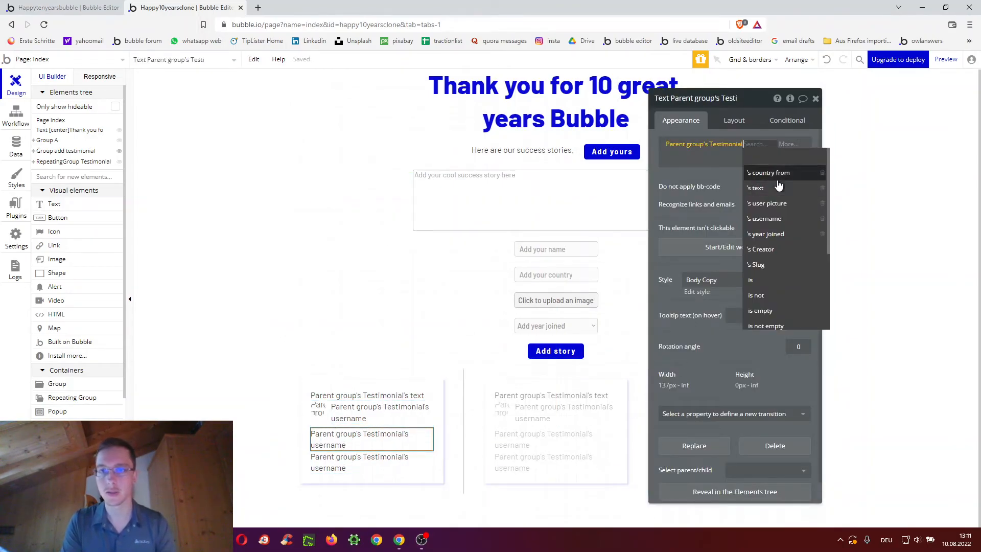
left_click(777, 179)
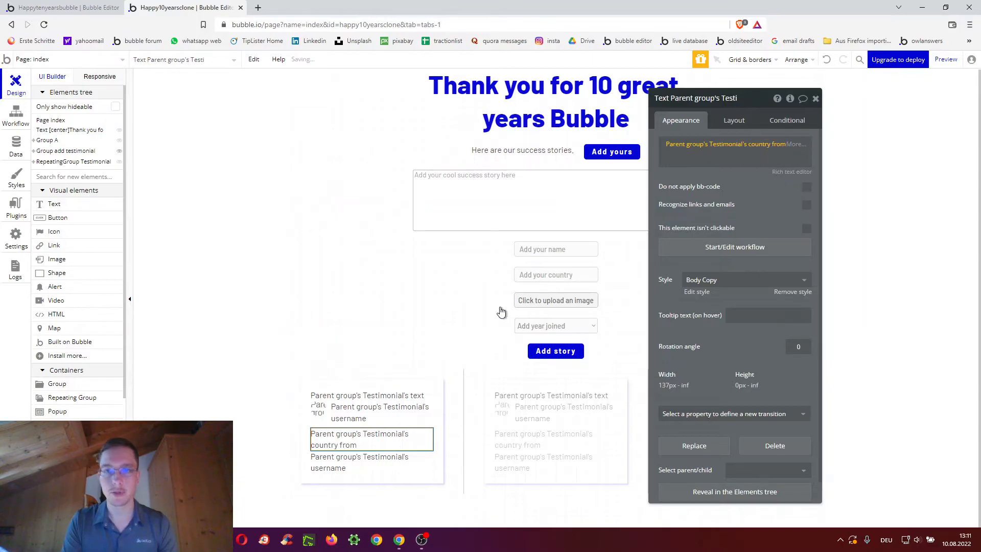
Change the second text in the lower row to Parent group's Testimonial's year joined's Display.
left_click(383, 462)
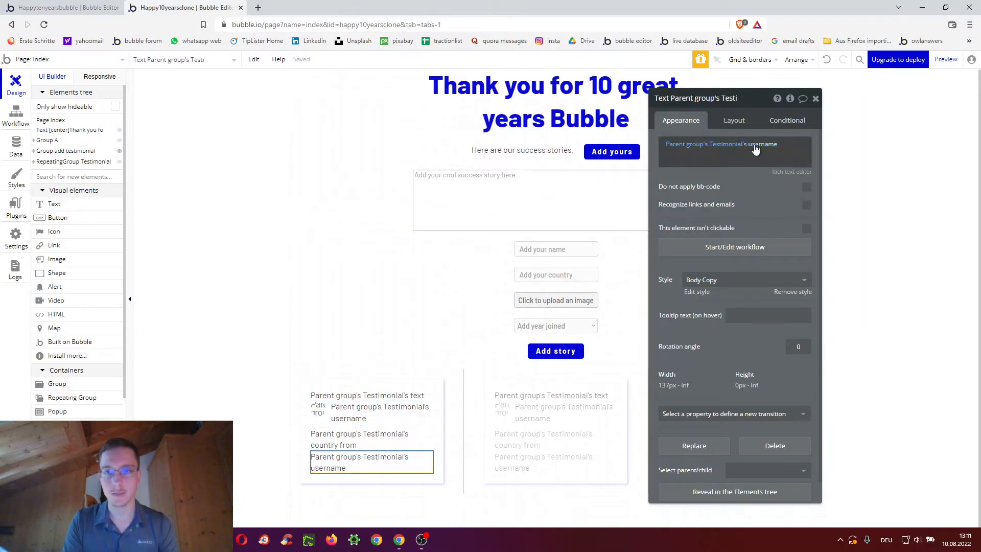
left_click(756, 145)
left_click(765, 234)
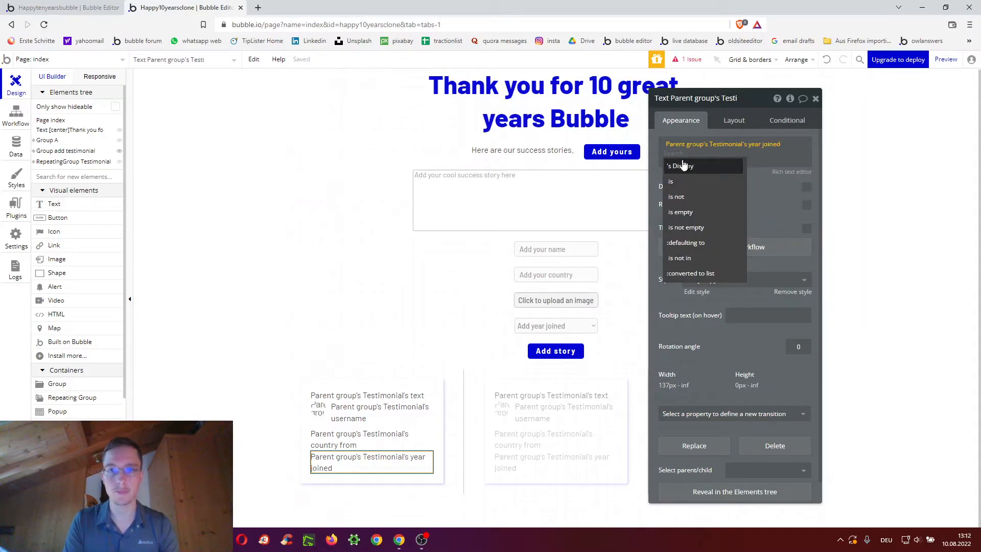
left_click(683, 166)
Set the country text's maximum width to 100 px.
left_click(377, 437)
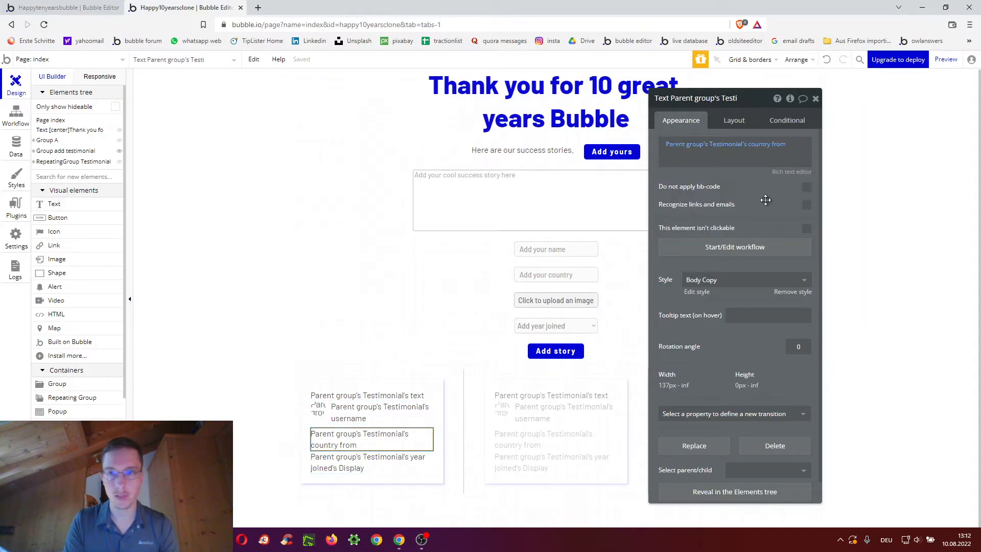
left_click(730, 122)
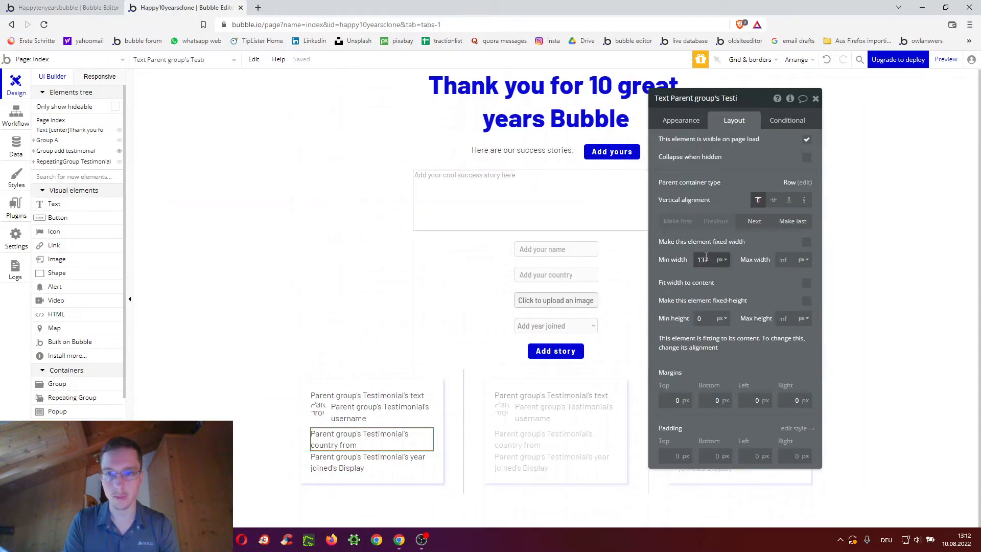
type("100")
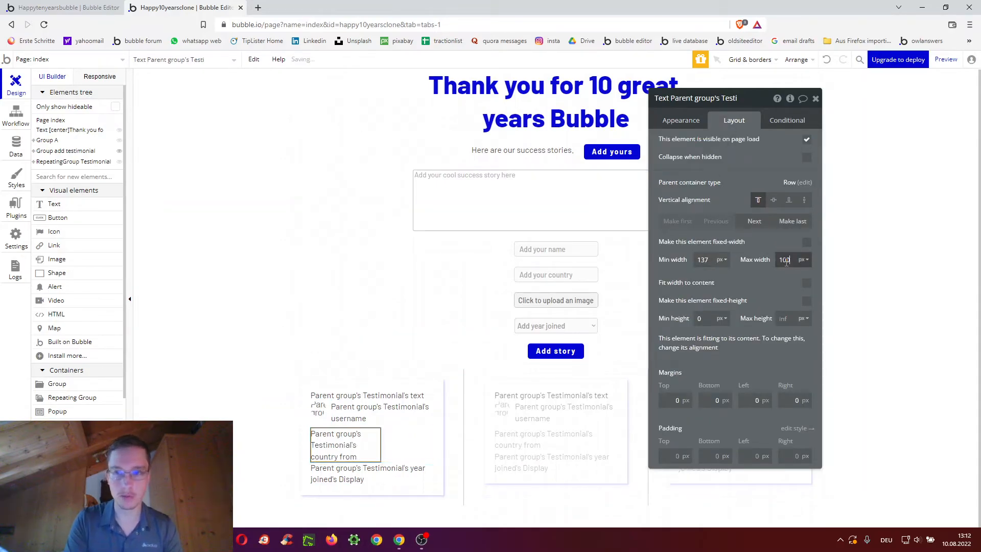
Fit the year-joined text to its content with min width 0 and max width 100 px, and set its row's min width to 0.
left_click(363, 477)
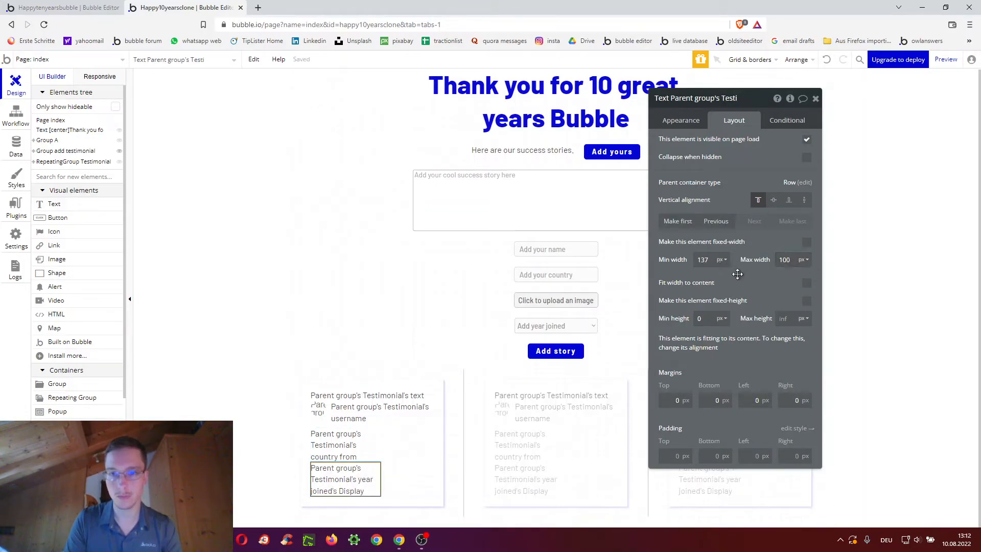
left_click(806, 283)
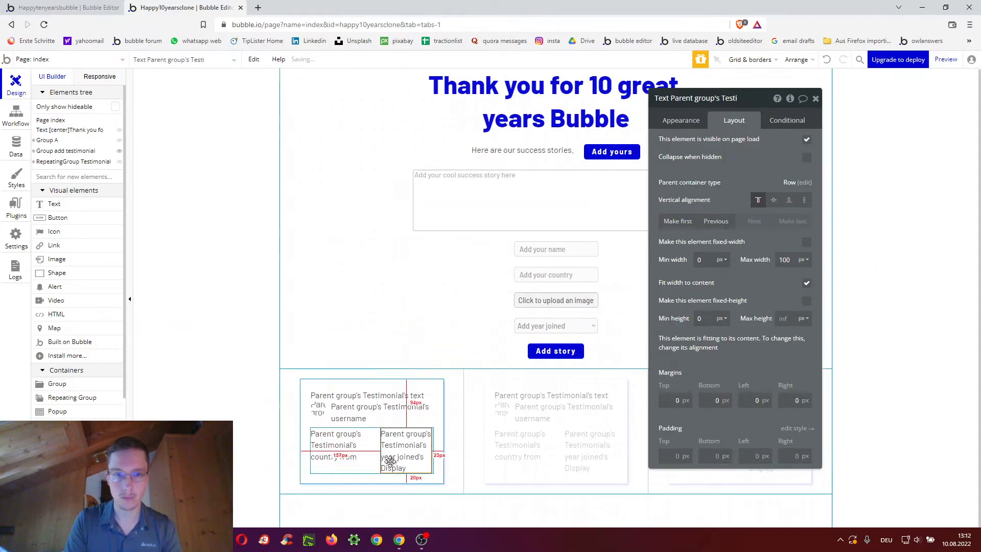
left_click(339, 464)
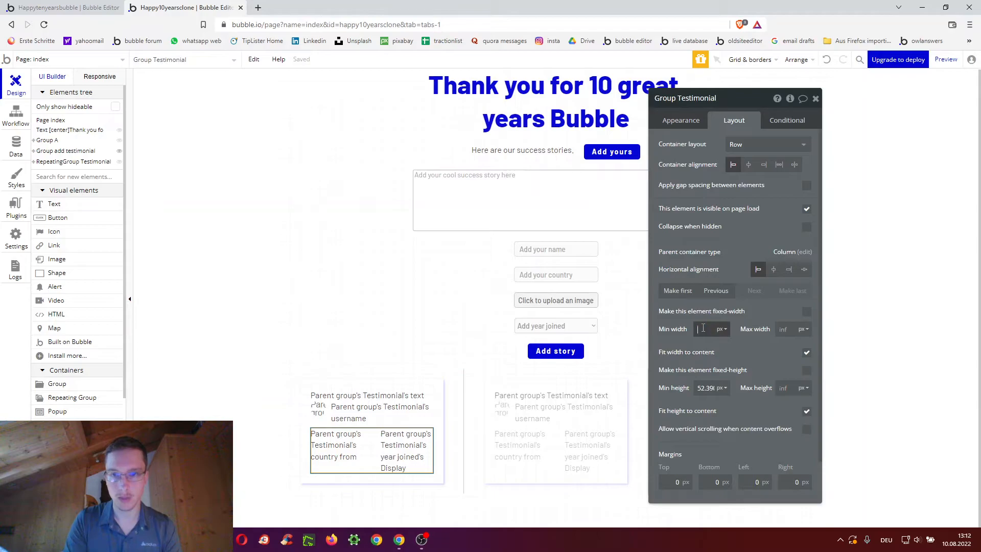
Make the country text fit its width to content with a minimum width of 0 px.
left_click(336, 451)
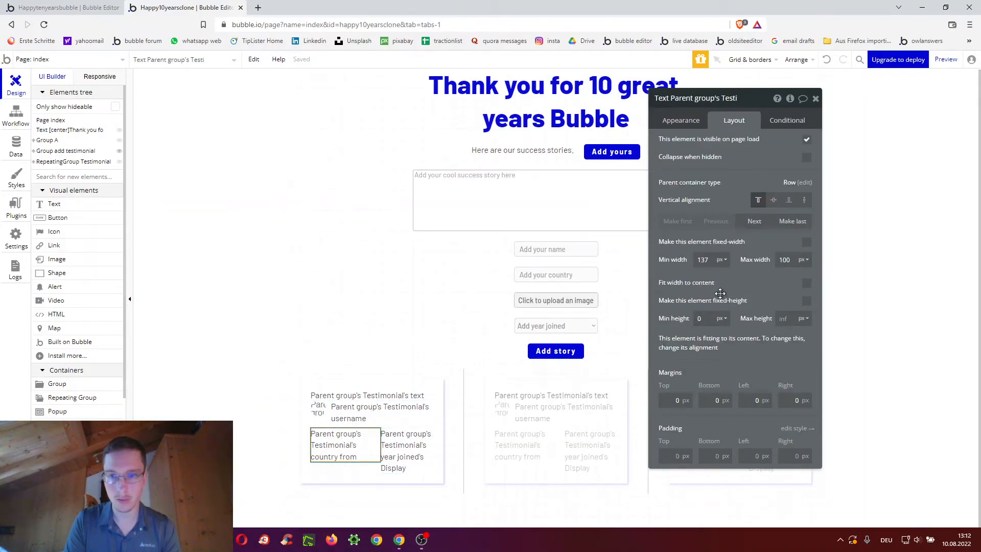
type("0")
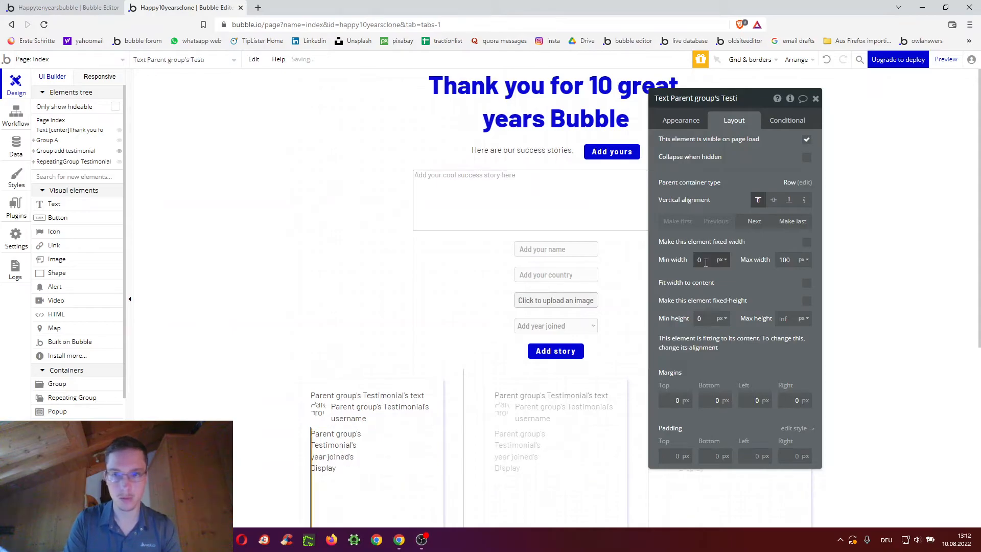
key("BackSpace")
type("10")
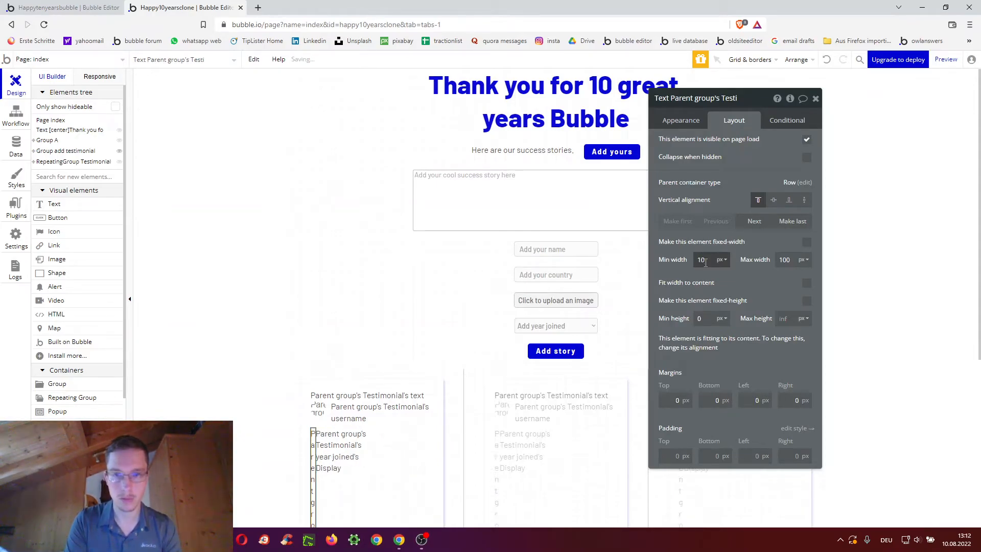
type("0")
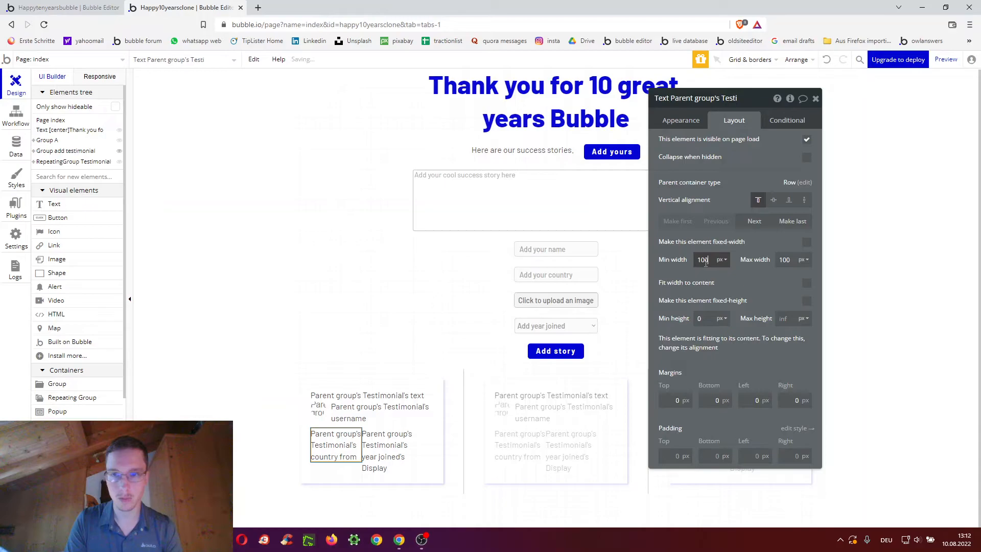
left_click(797, 282)
left_click(809, 283)
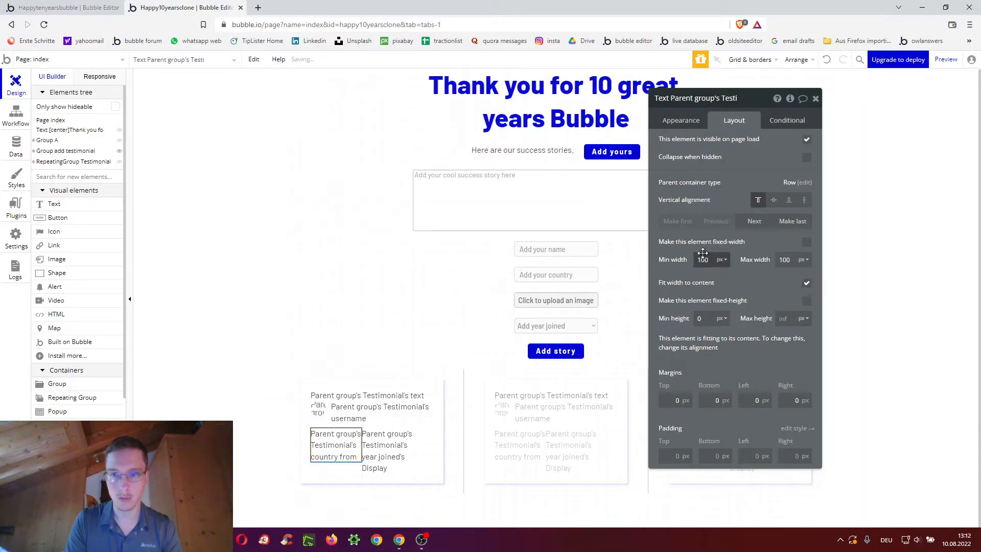
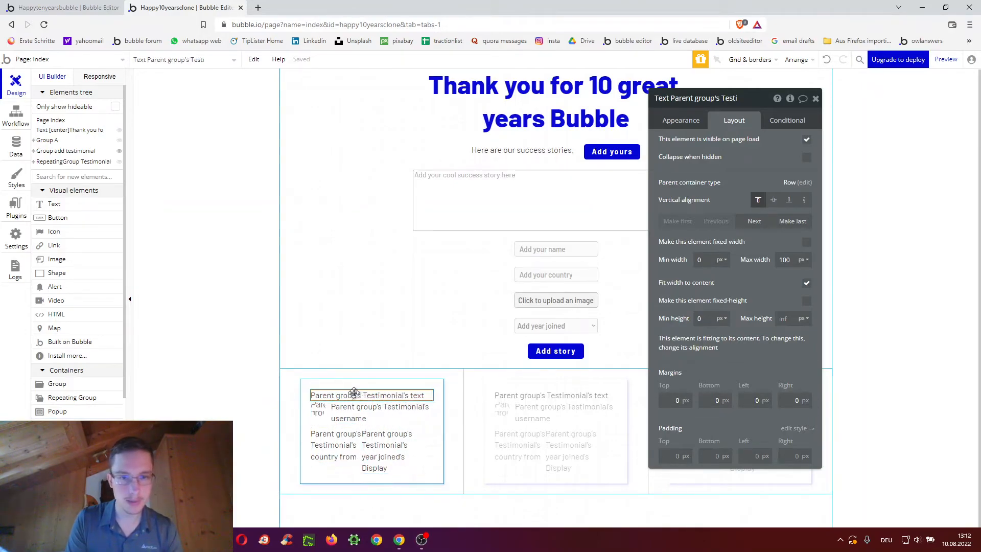
Give the testimonial text at the top of the card a 10 px top margin.
left_click(354, 392)
left_click(664, 399)
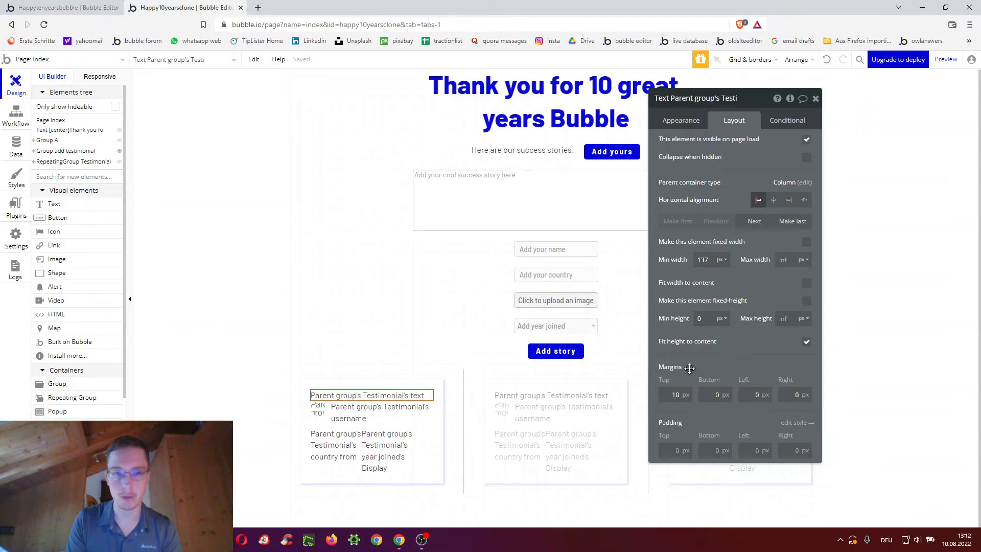
key("Return")
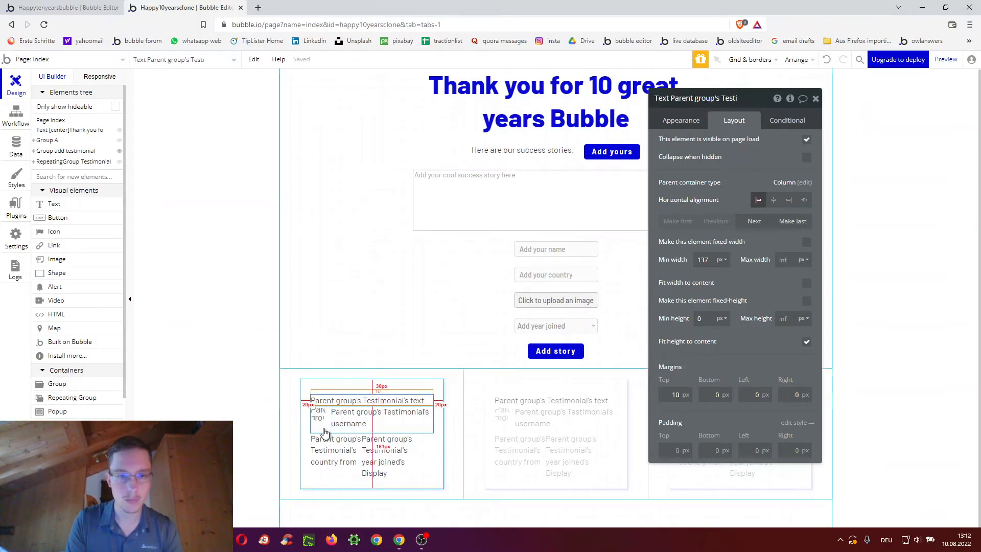
Give the picture-and-username row a top margin of 10 px and a bottom margin of 0 px.
left_click(330, 428)
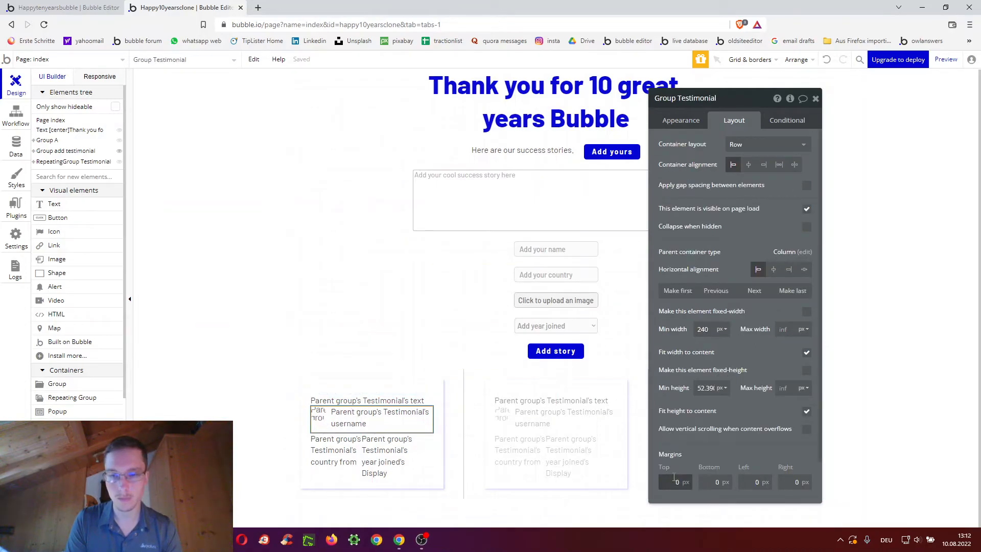
left_click(693, 440)
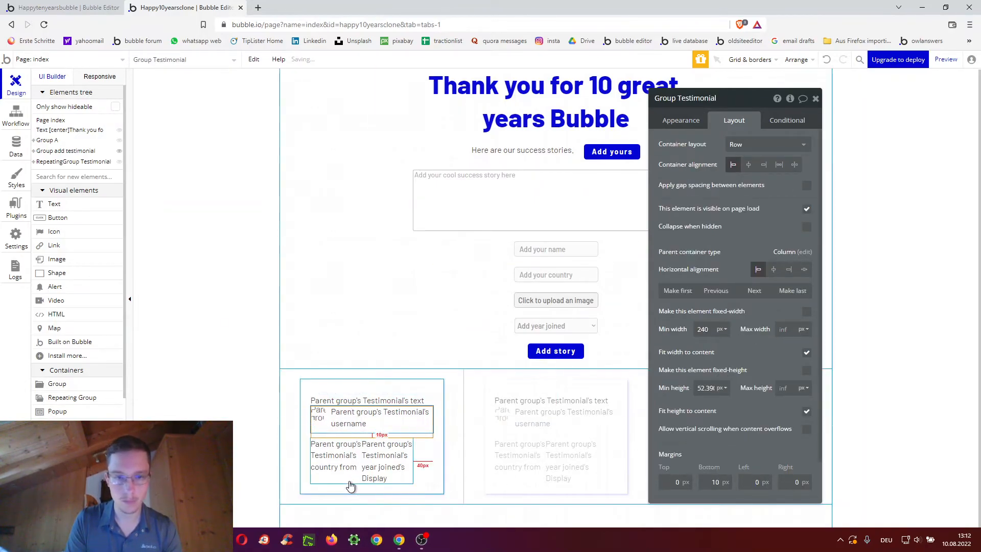
left_click(678, 482)
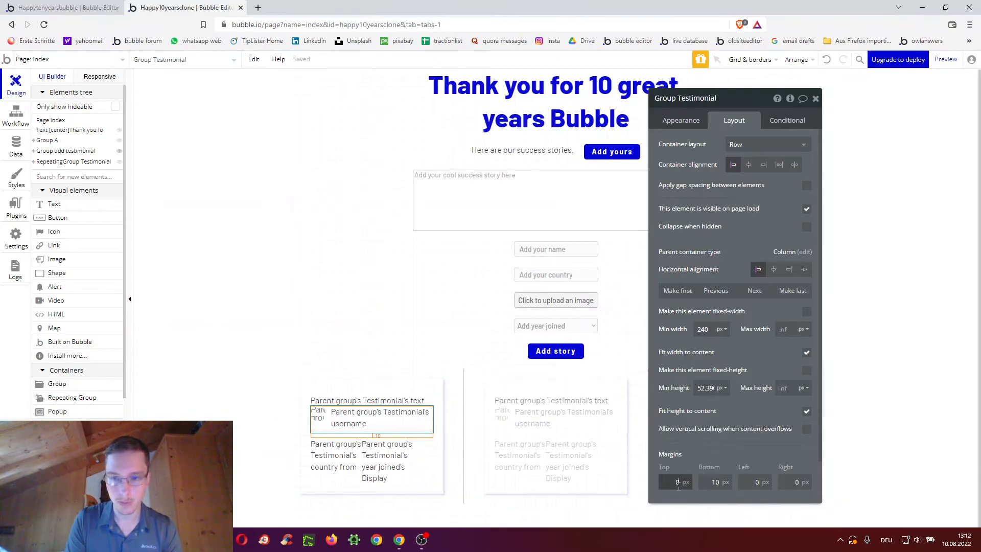
type("10")
key("Tab")
type("0")
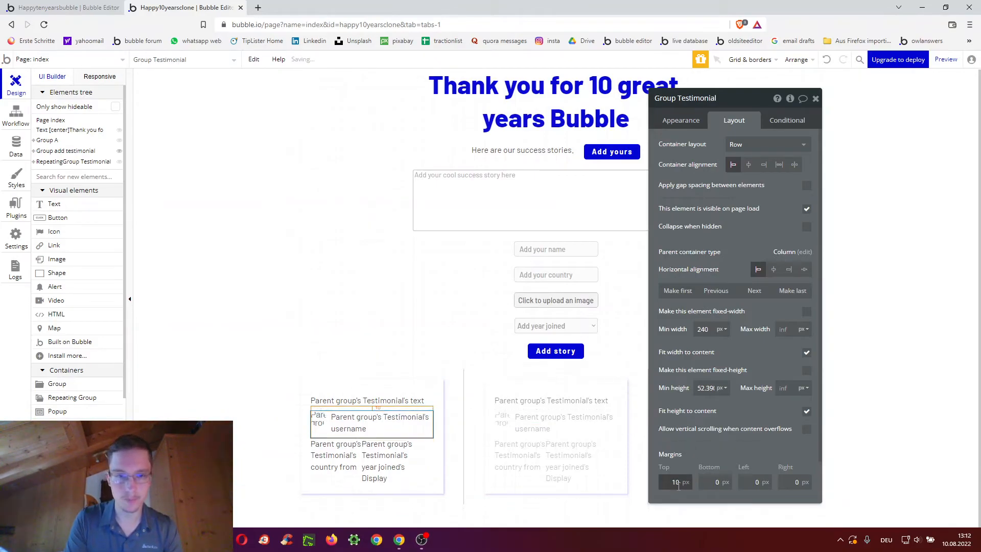
Set the country-and-year row's minimum height to 0 px and its top margin to 10 px.
left_click(352, 476)
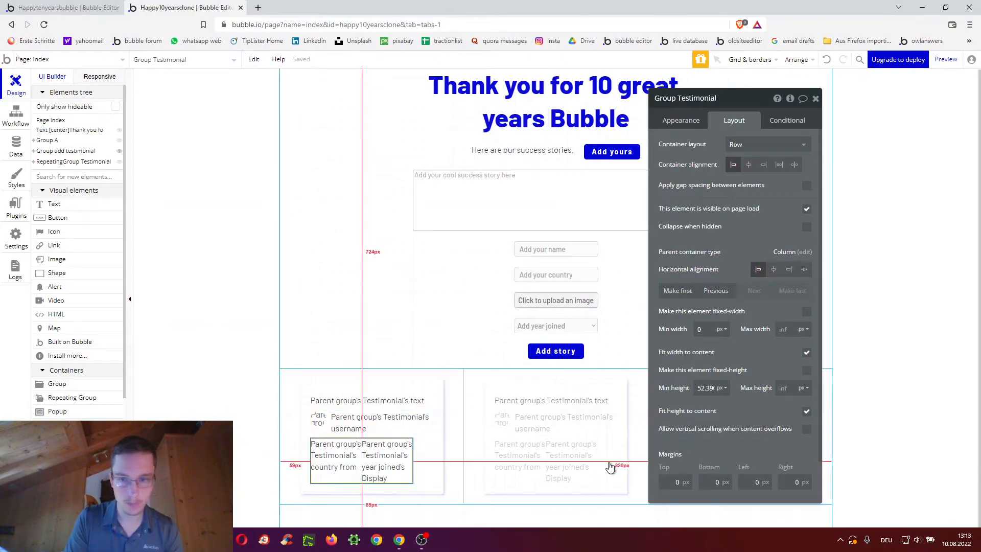
left_click(672, 480)
type("1")
key("Return")
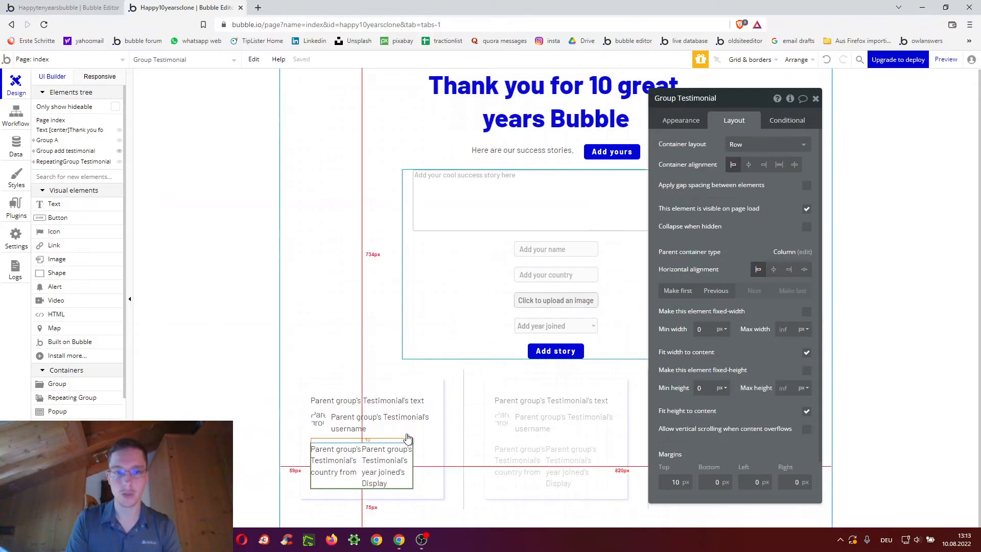
Hide the country-and-year row on page load, collapsed when hidden, and make it visible when Parent group's Testimonial's country from is not empty.
left_click(805, 226)
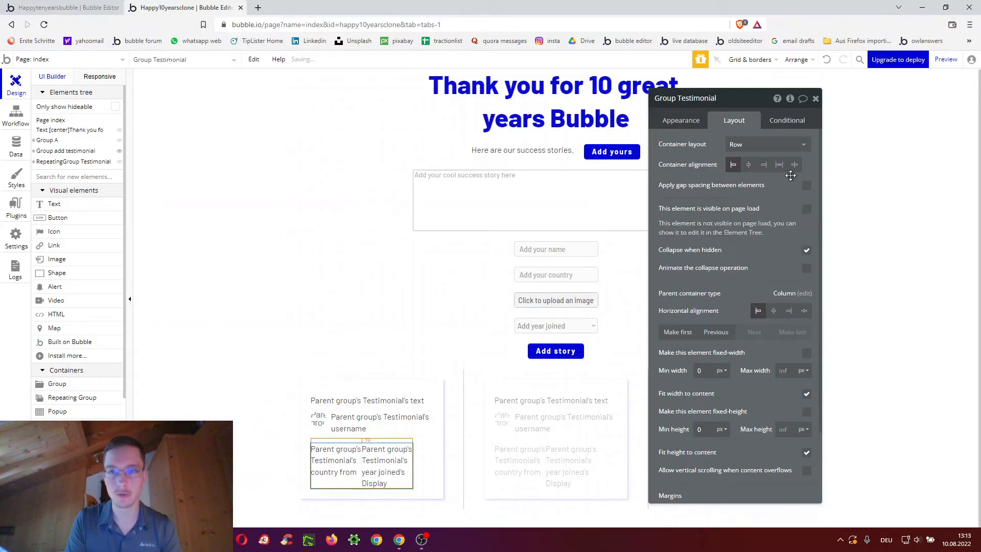
left_click(786, 122)
left_click(749, 143)
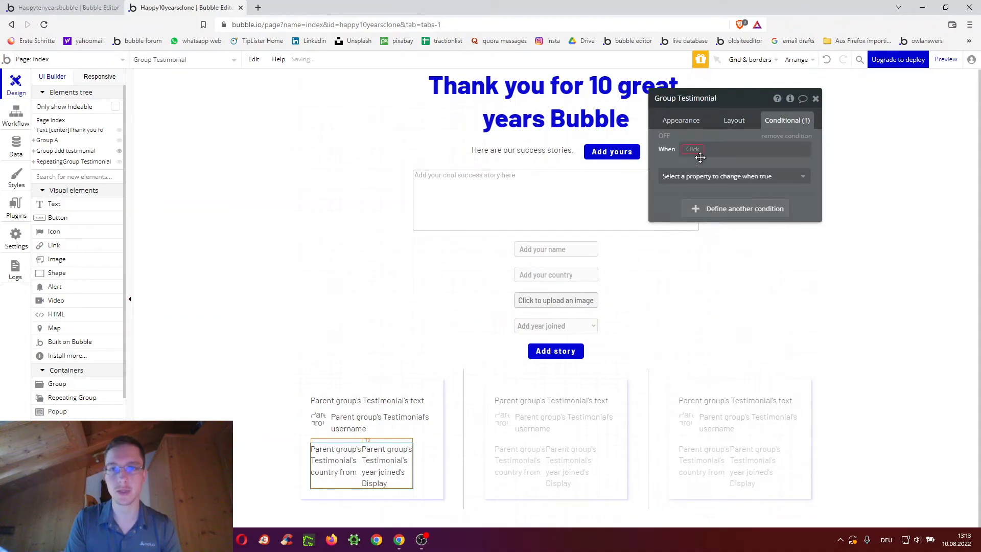
left_click(695, 149)
left_click(696, 176)
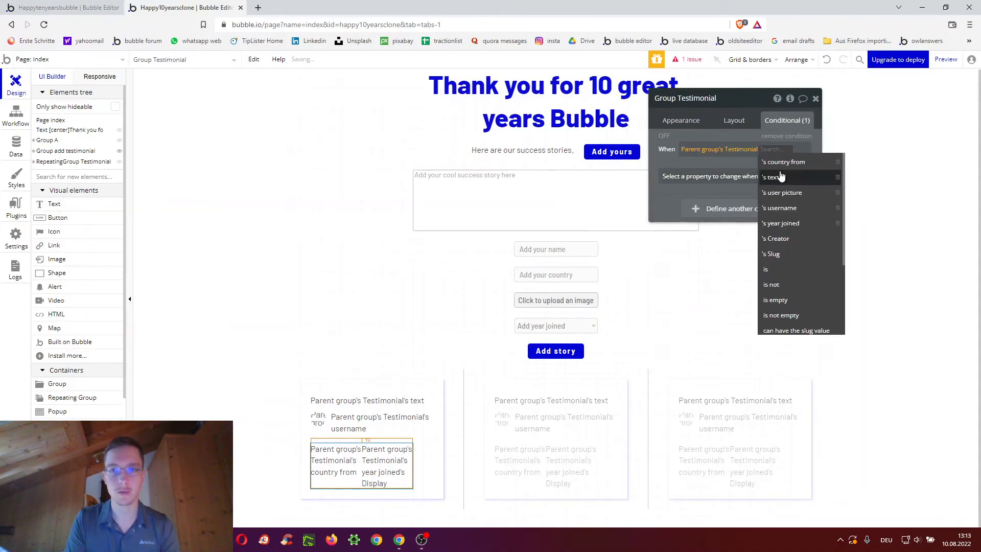
left_click(801, 167)
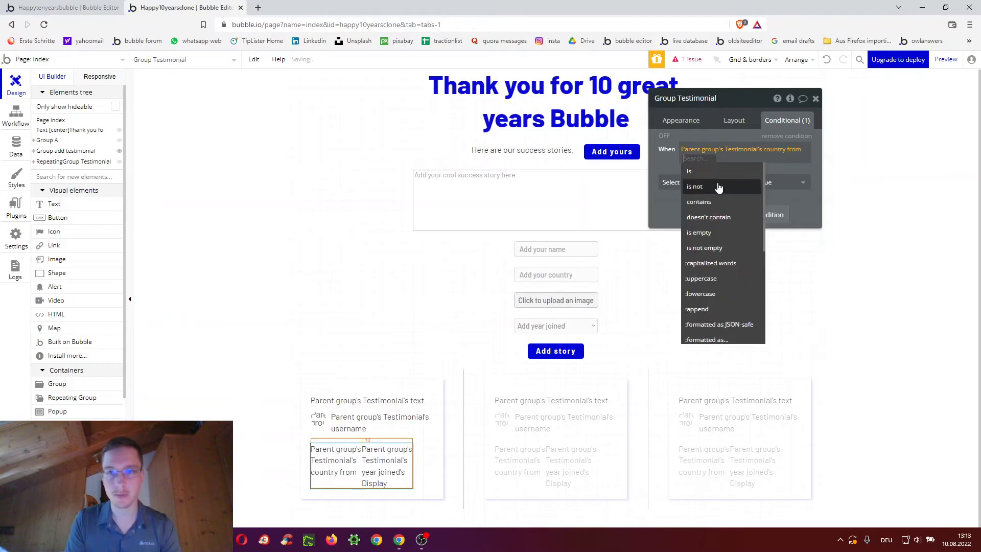
left_click(705, 248)
left_click(679, 184)
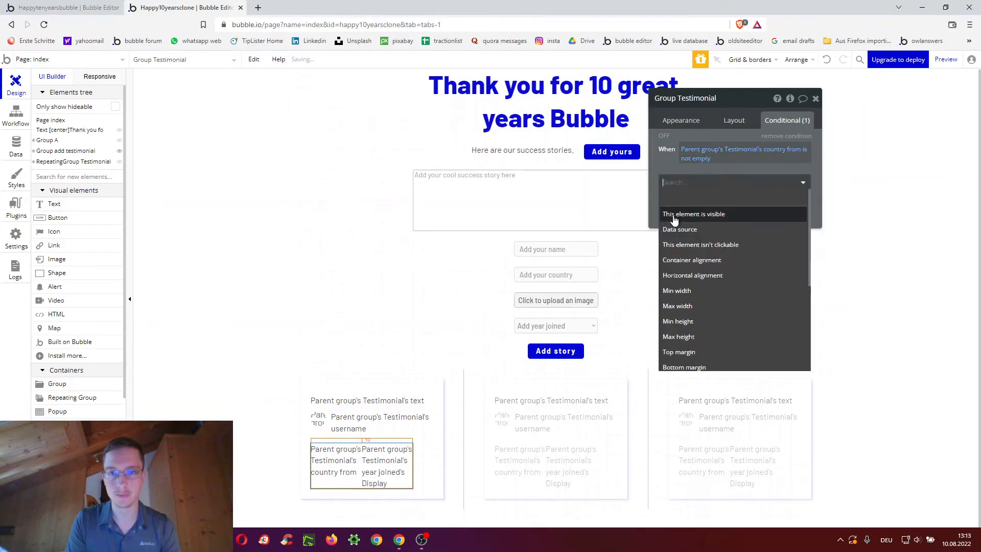
left_click(676, 213)
left_click(798, 183)
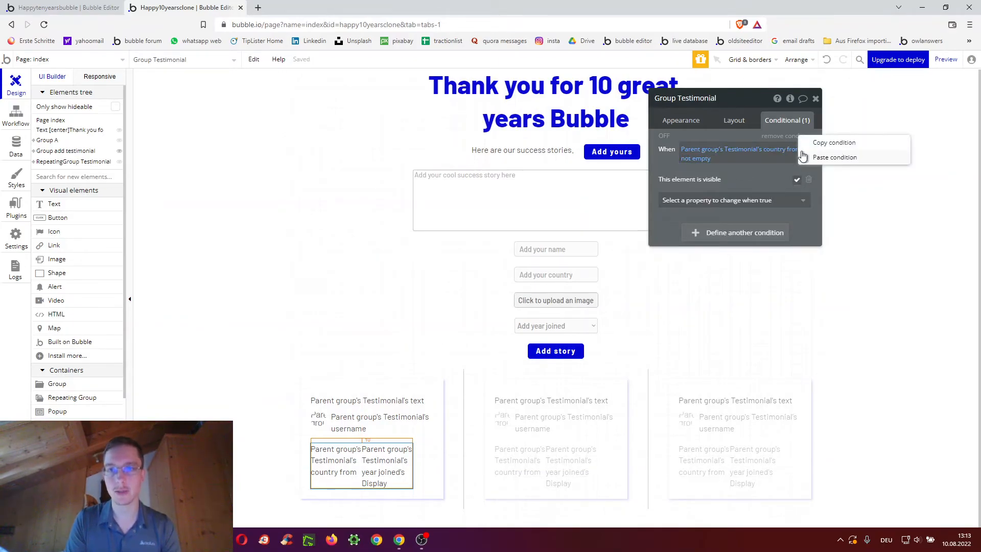
Copy the visibility condition to the picture-and-username row and make it check that the Testimonial's username is not empty.
left_click(329, 432)
right_click(664, 141)
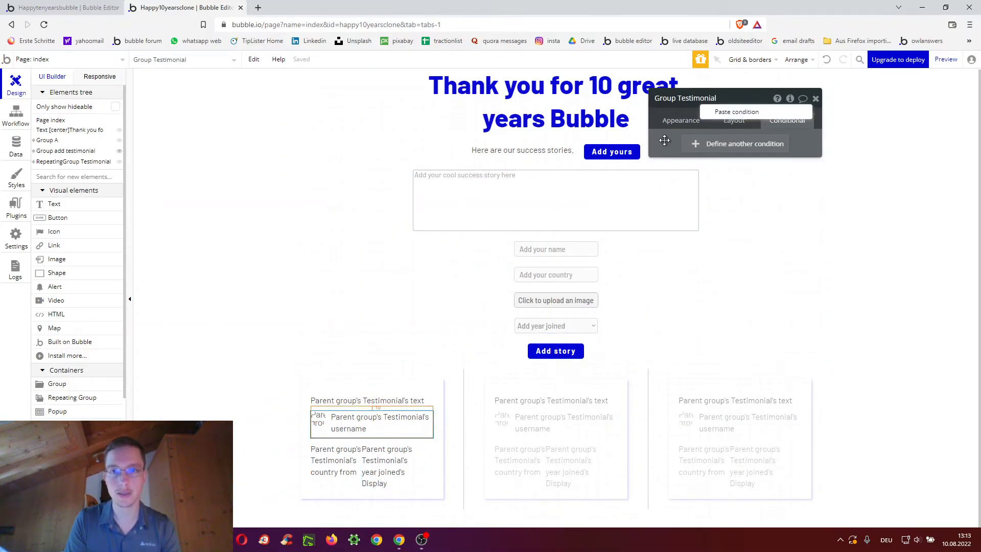
left_click(722, 114)
left_click(718, 149)
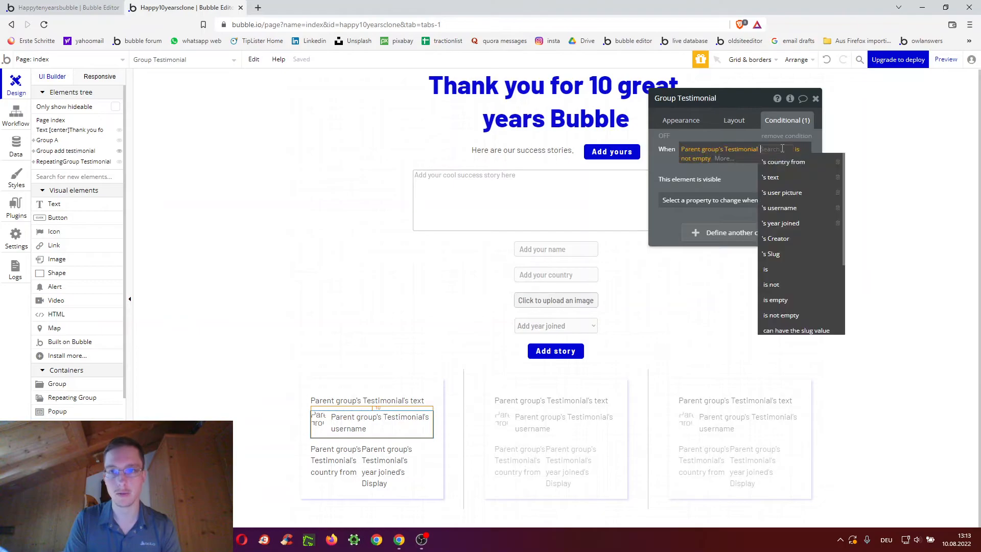
left_click(781, 208)
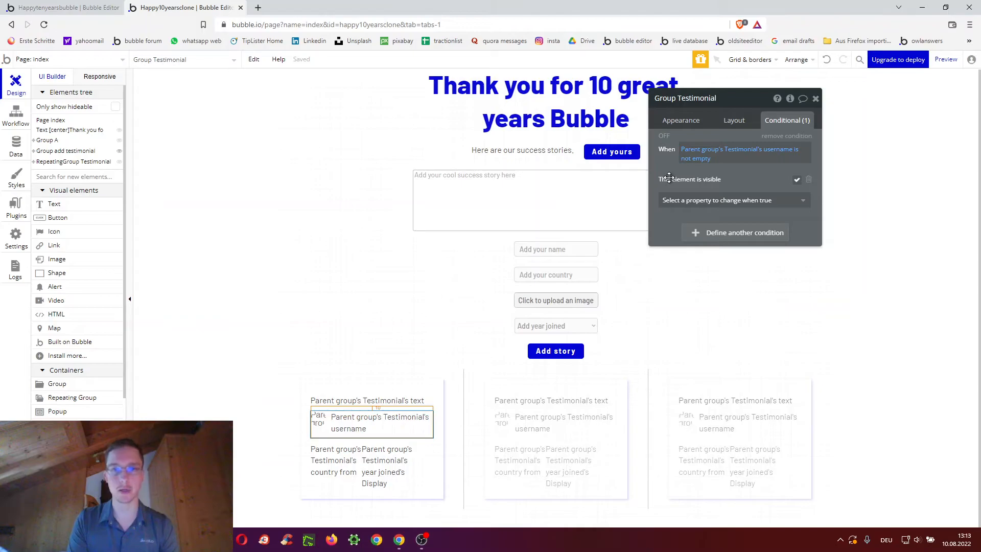
left_click_drag(684, 181, 770, 191)
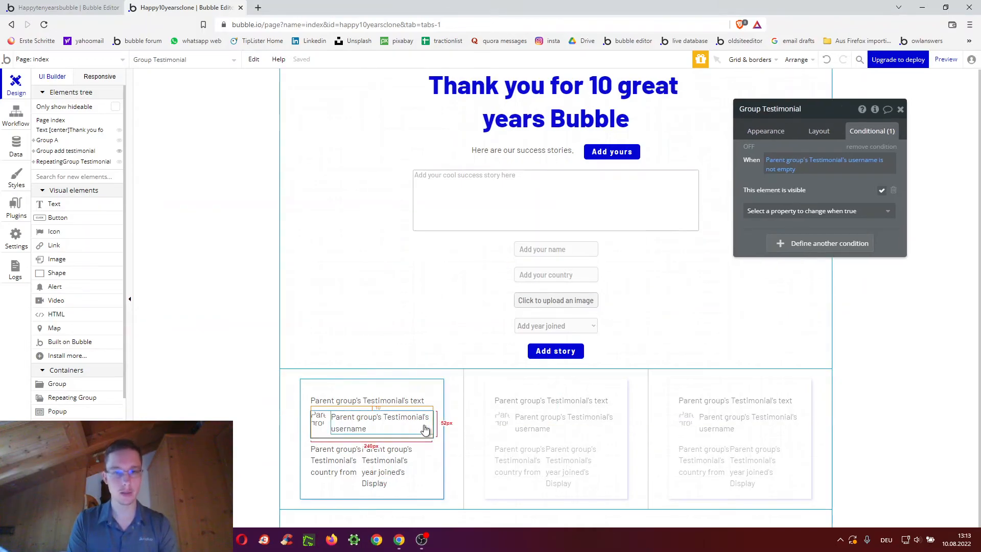
In the 320 px responsive view, give the "Here are our success stories." text a bottom margin of 20 px.
left_click(428, 458)
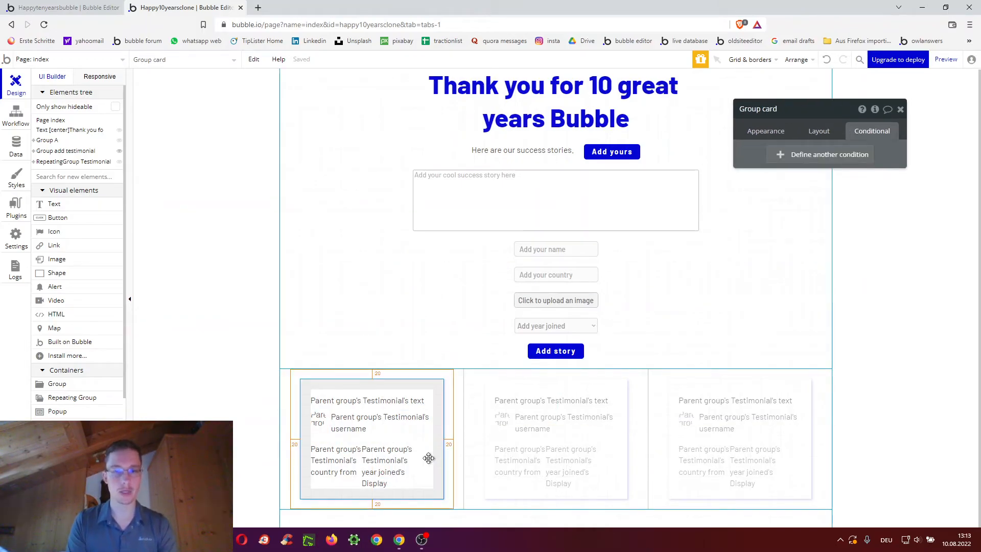
left_click(572, 431)
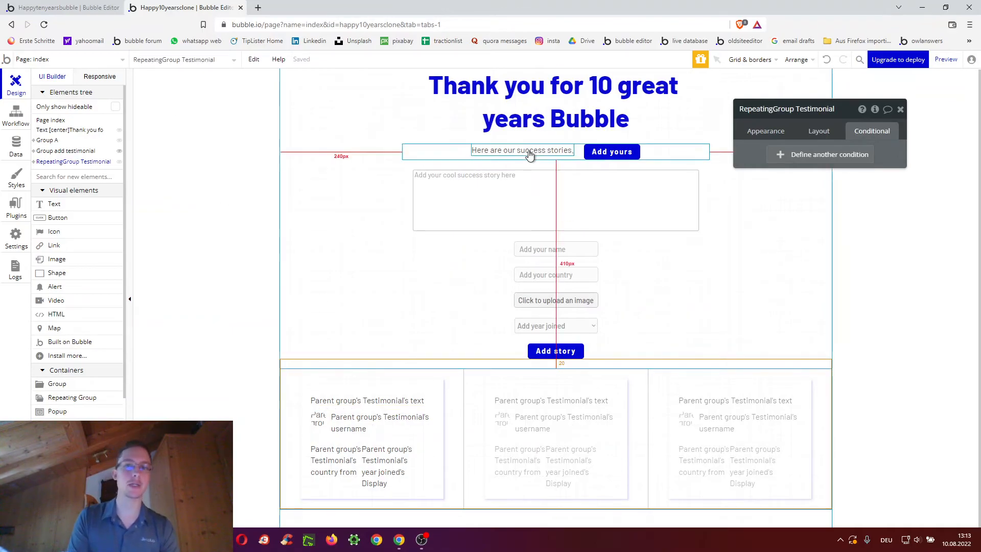
left_click(106, 80)
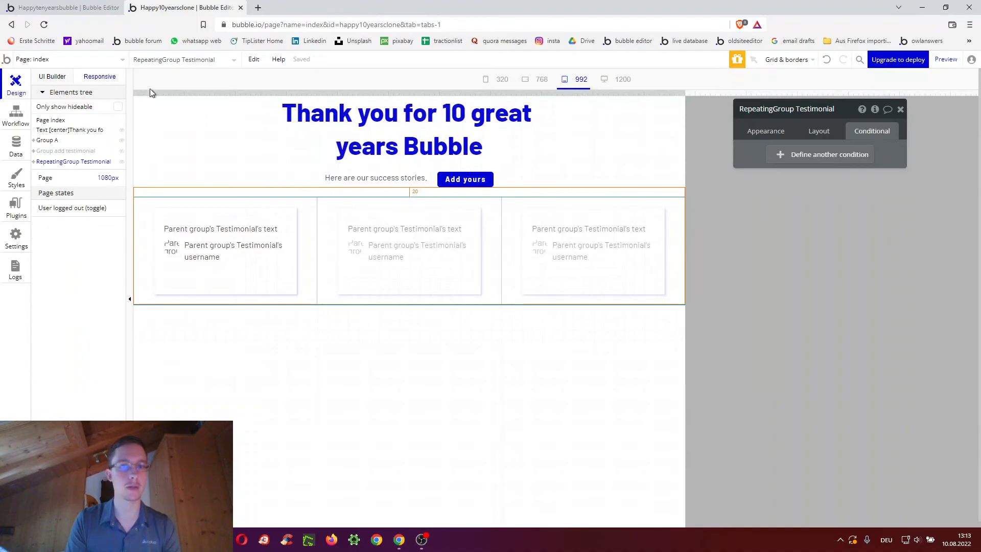
left_click(503, 85)
left_click(202, 152)
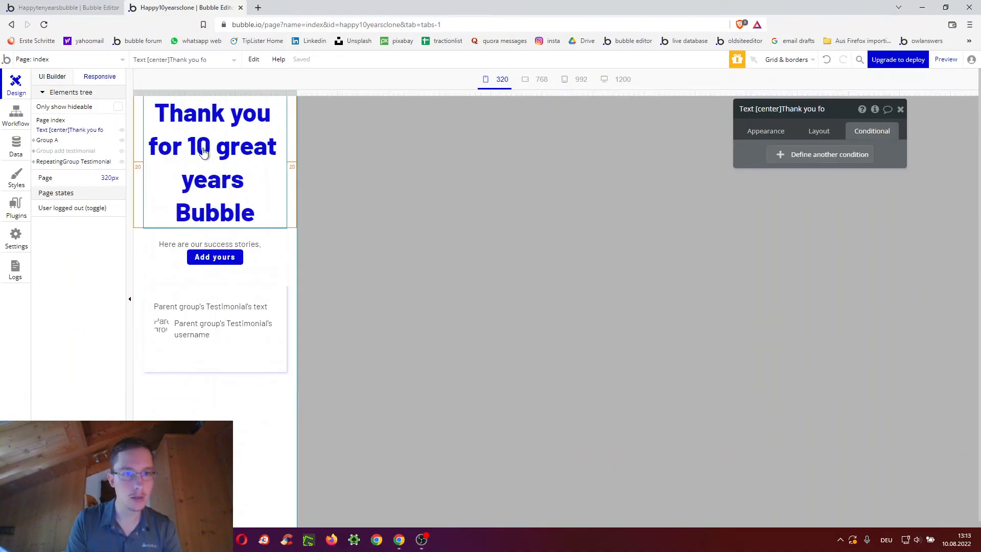
left_click(203, 250)
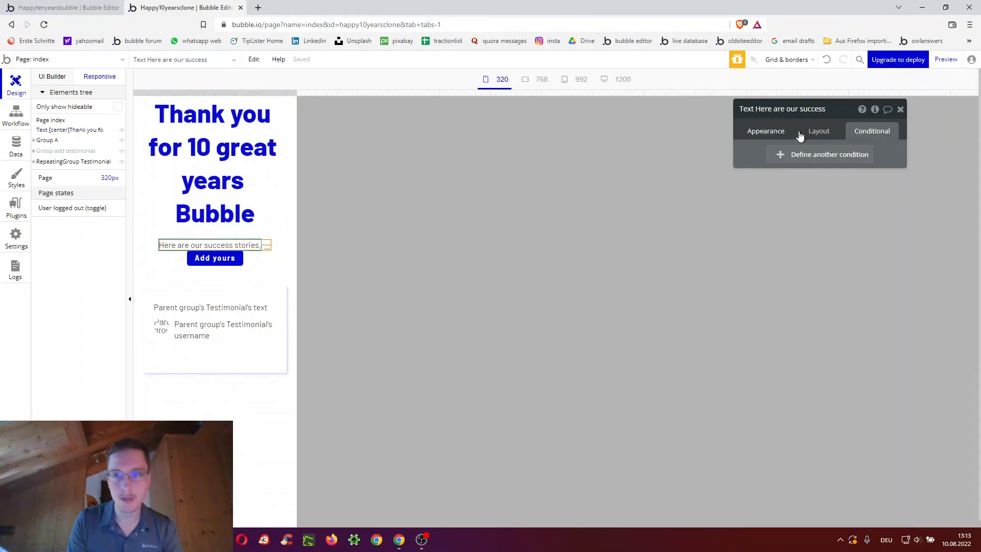
left_click(818, 131)
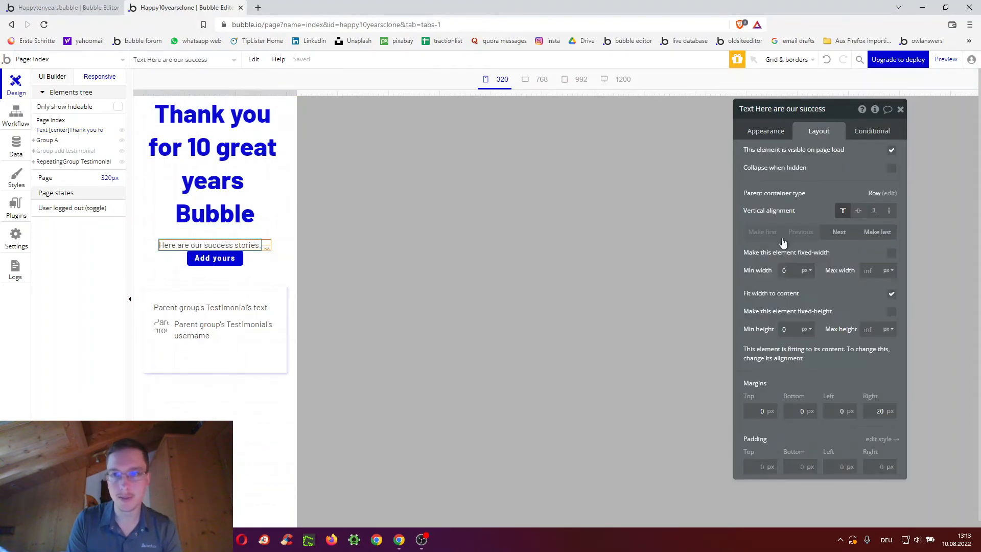
left_click(783, 381)
scroll(186, 336, "down", 1)
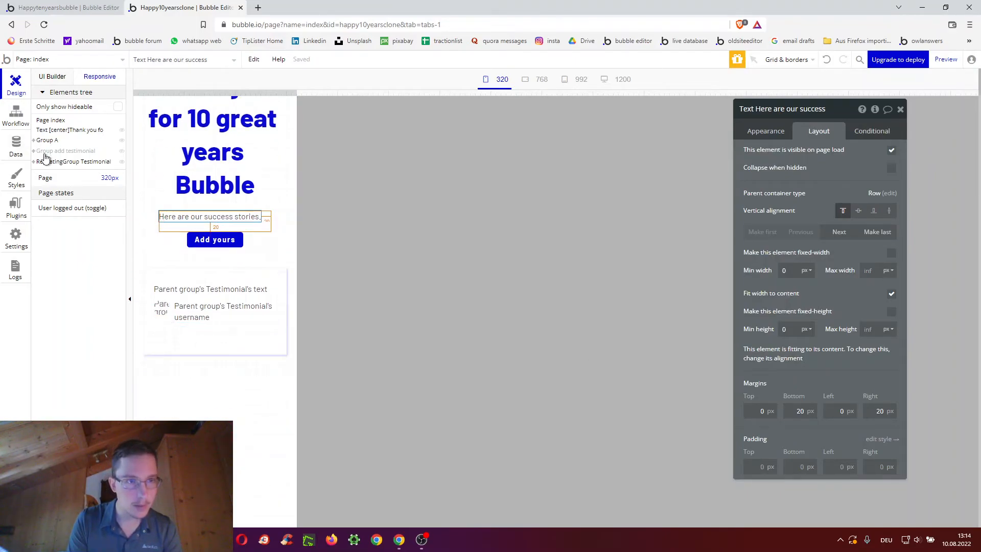
Show the hidden add-testimonial group and the card's country-and-year row in the responsive view.
left_click(51, 152)
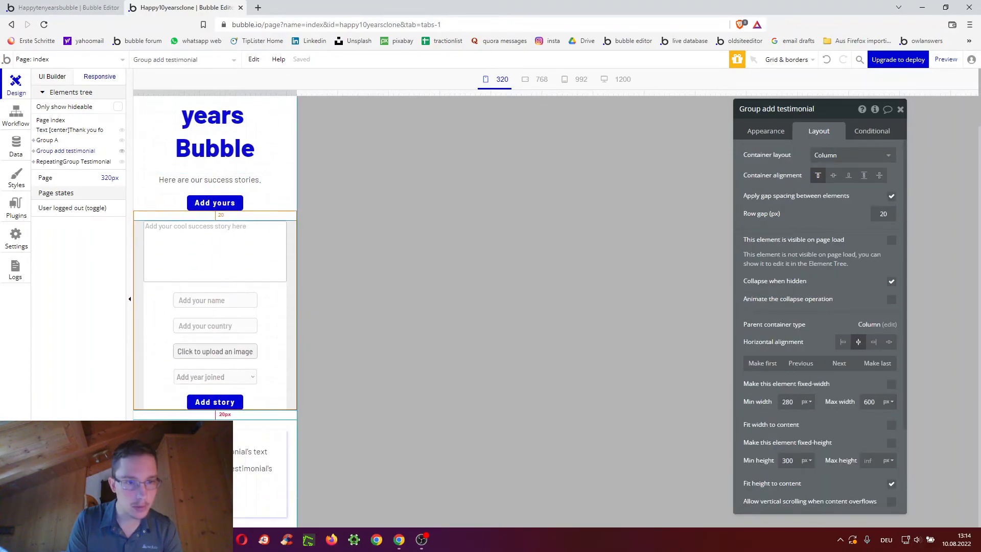
right_click(276, 452)
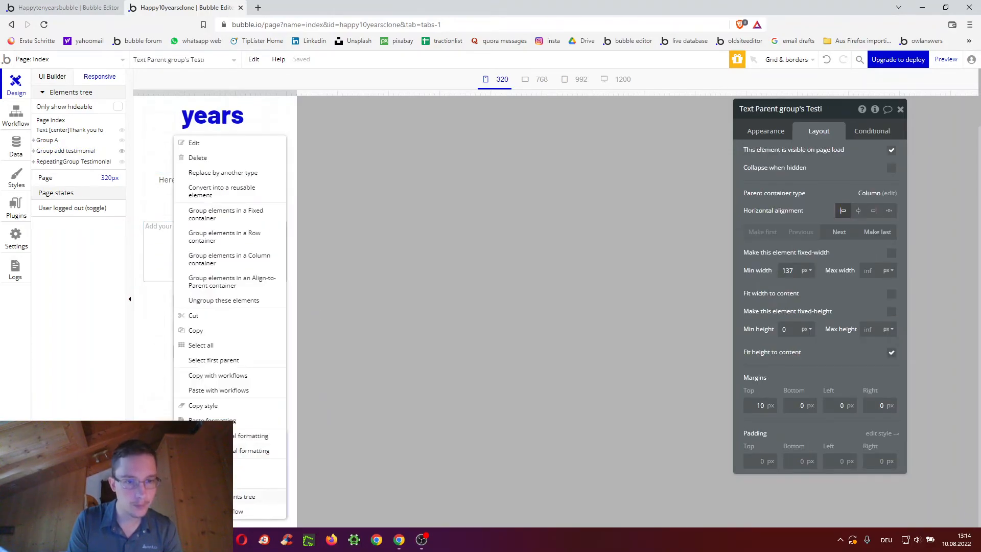
left_click(244, 497)
left_click(64, 204)
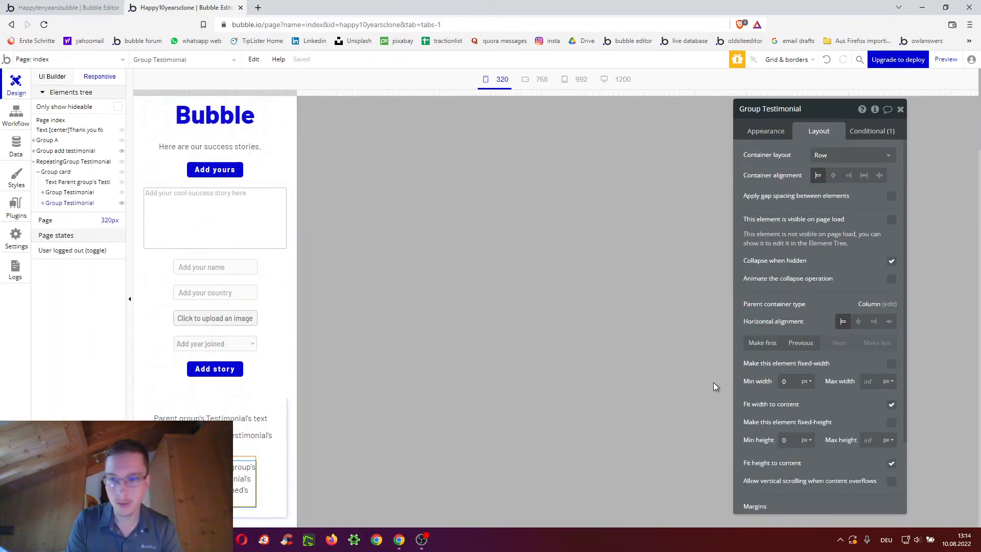
Set the maximum width of both the country text and the year-joined text in the card to 120 px.
left_click(229, 451)
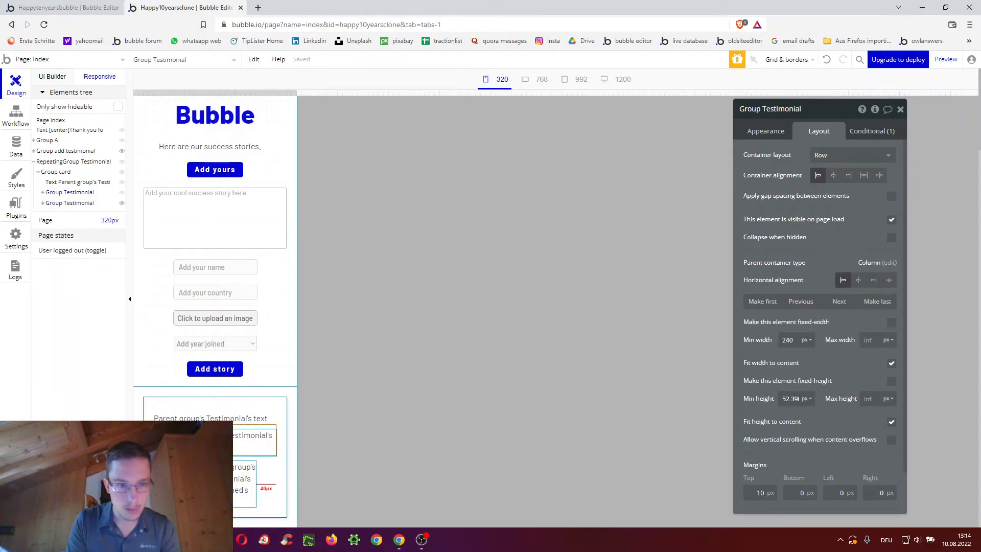
left_click(244, 502)
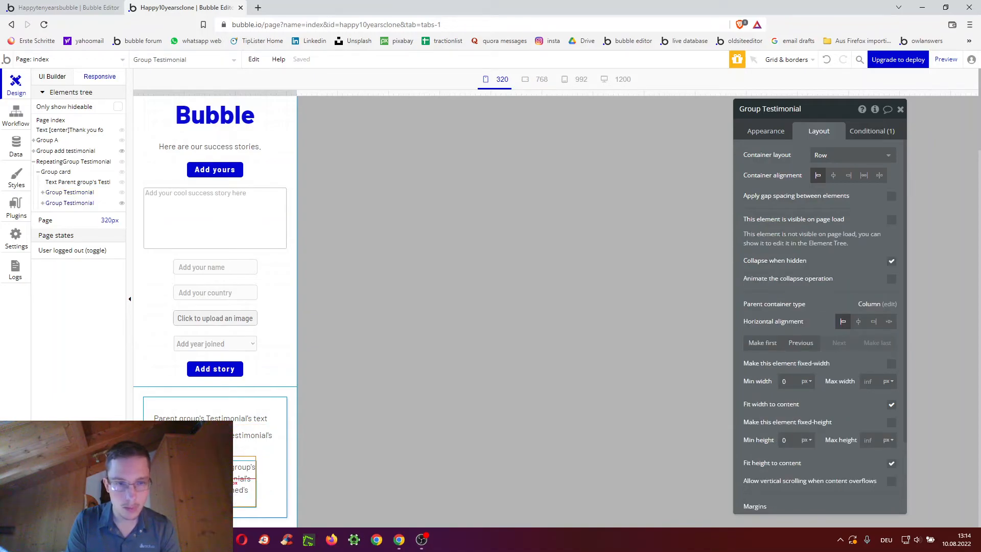
left_click(190, 480)
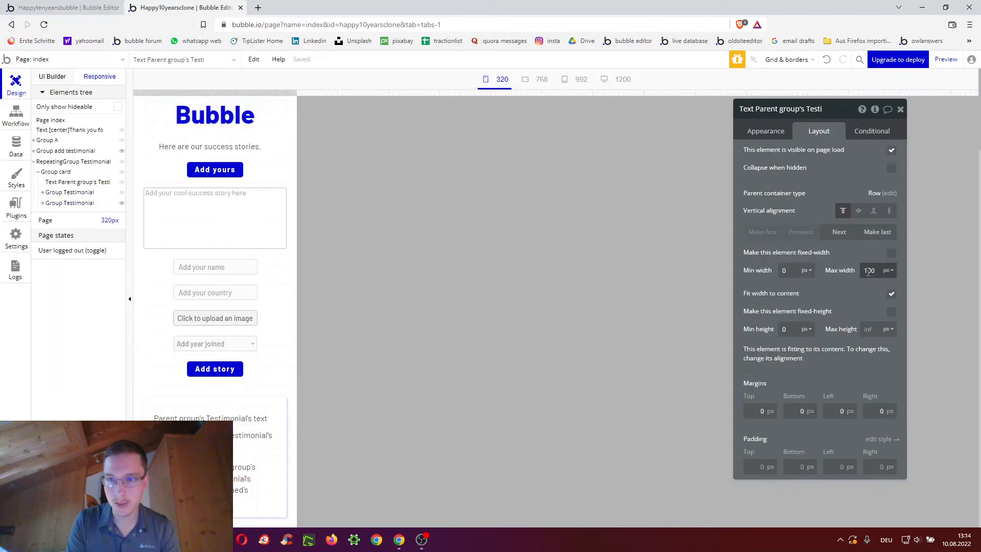
type("120")
key("Return")
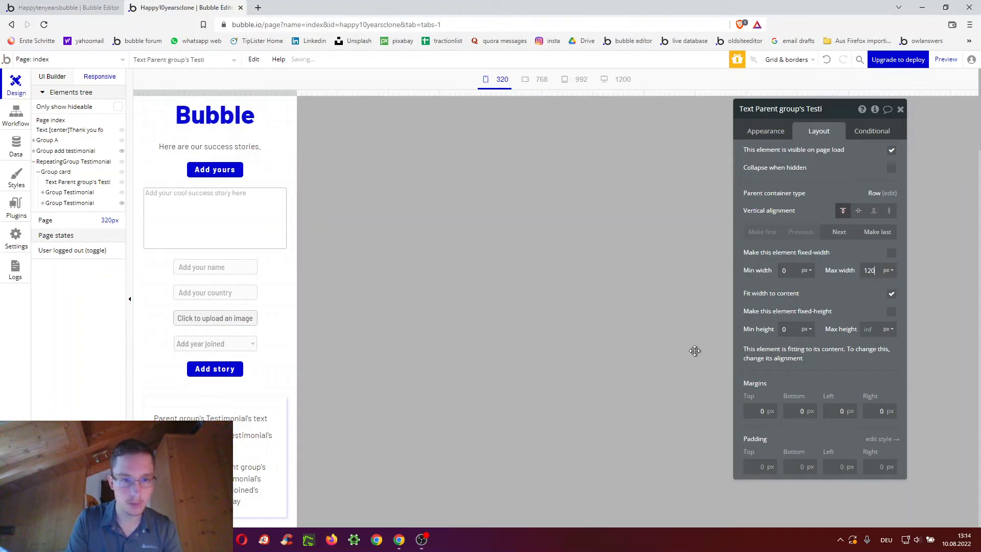
left_click(239, 488)
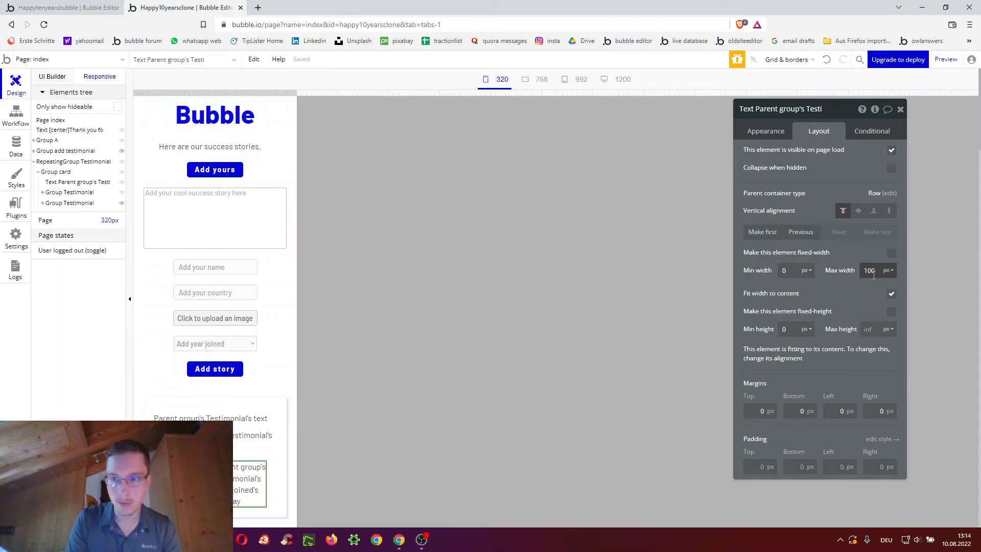
type("120")
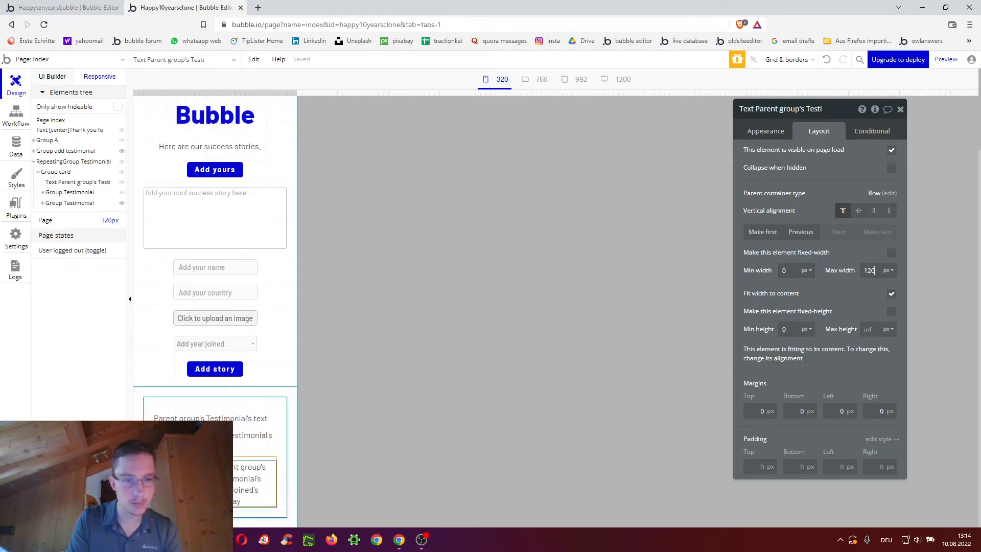
left_click(225, 459)
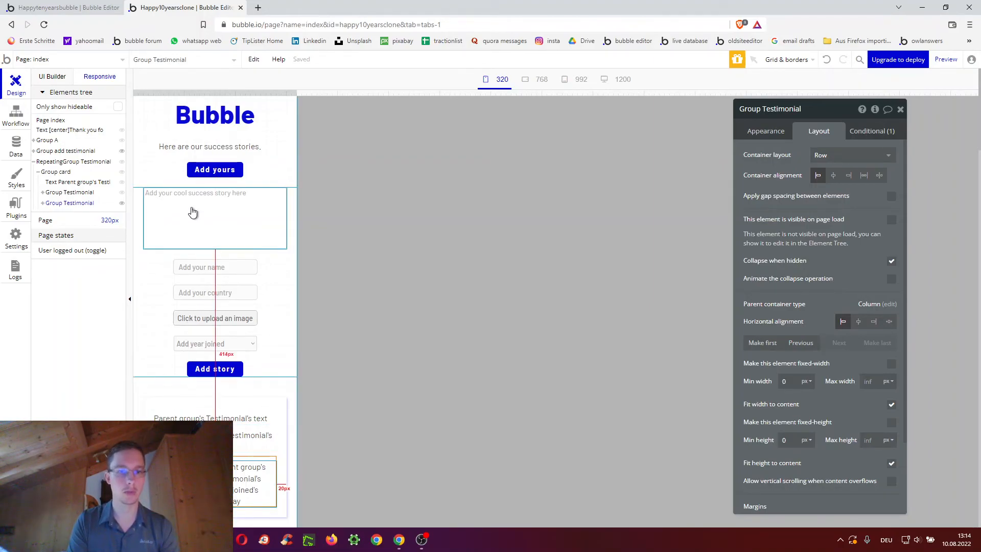
In the 1200 px view, hide the picture-and-username row on page load and make it collapse when hidden.
left_click(622, 79)
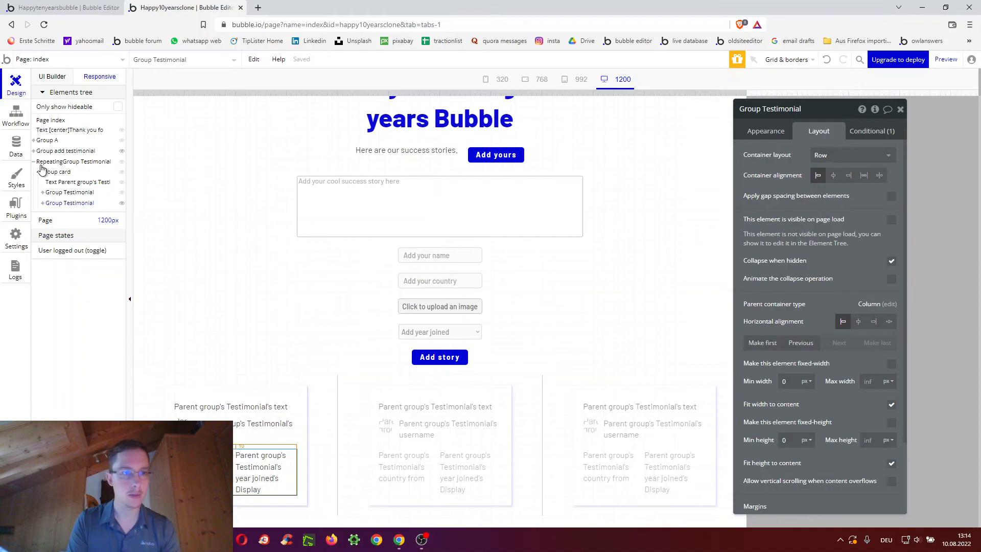
left_click(57, 197)
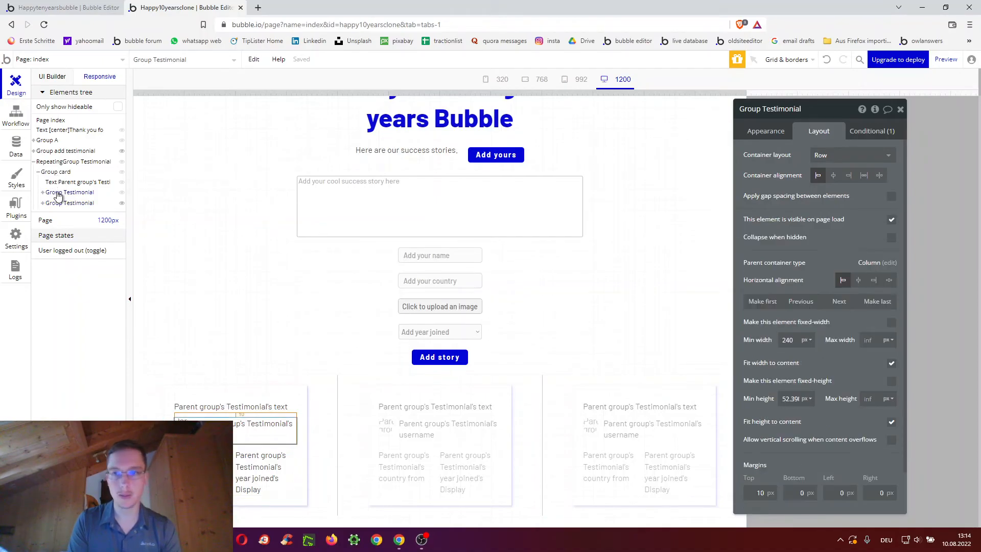
left_click(891, 222)
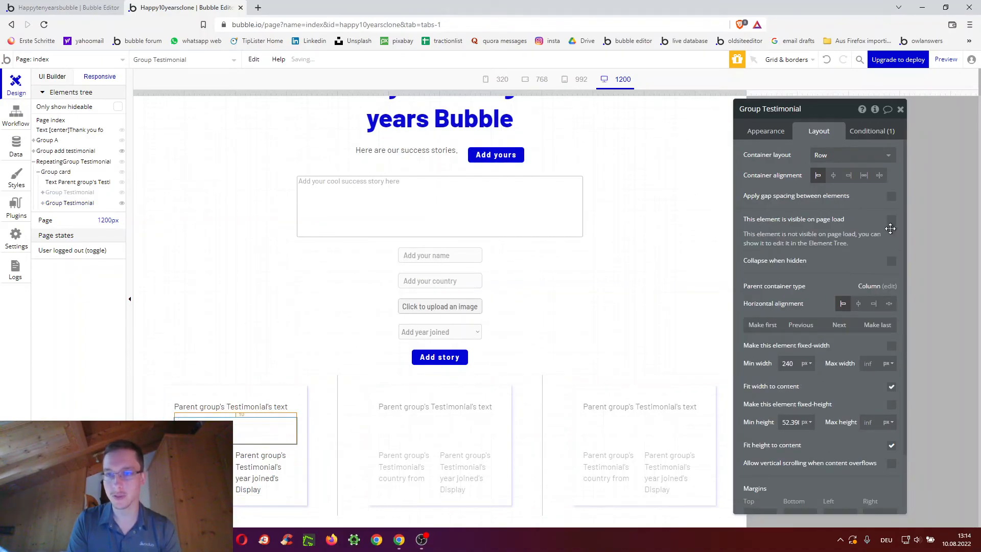
left_click(891, 261)
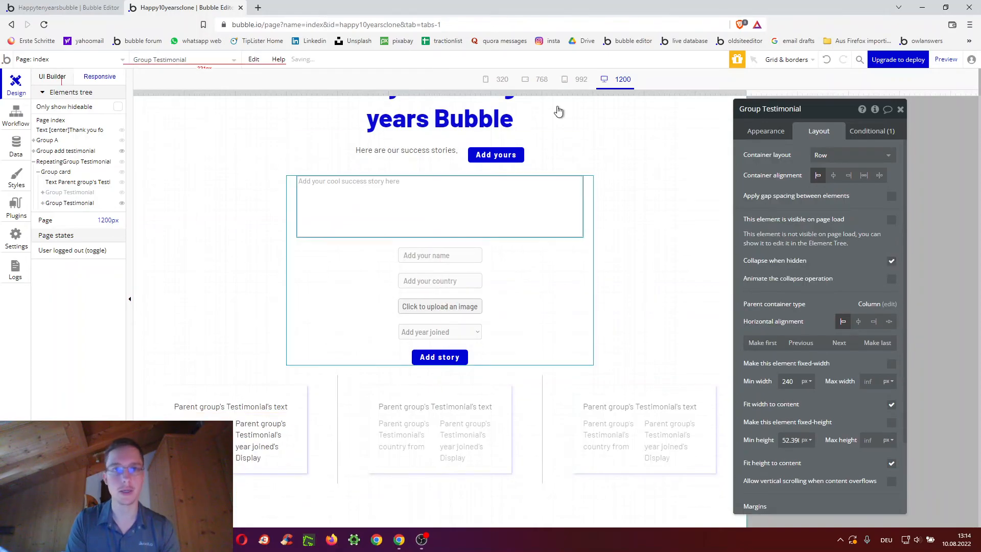
Preview the page, and in the editor align the Add yours button vertically to the top of its row.
left_click(947, 60)
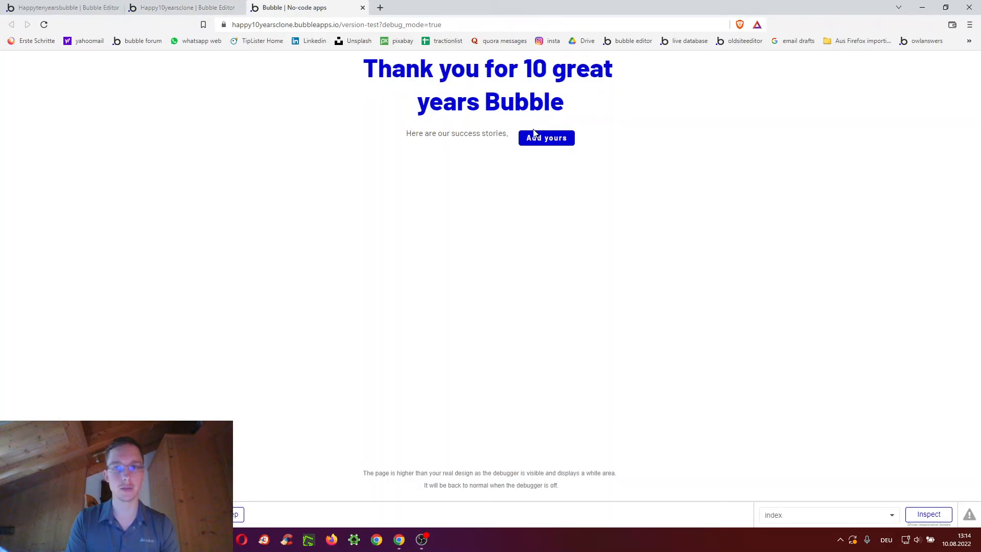
left_click(184, 4)
left_click(495, 156)
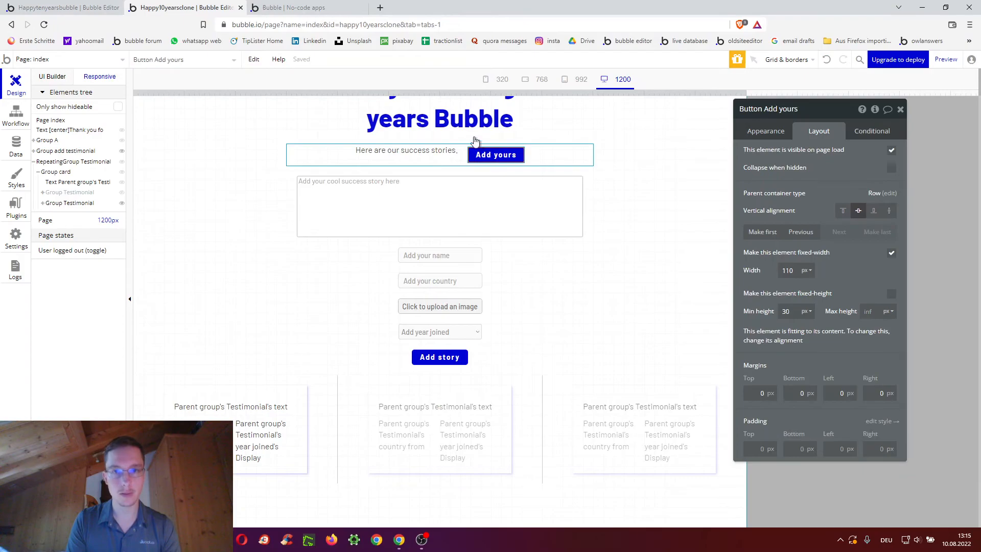
left_click(843, 211)
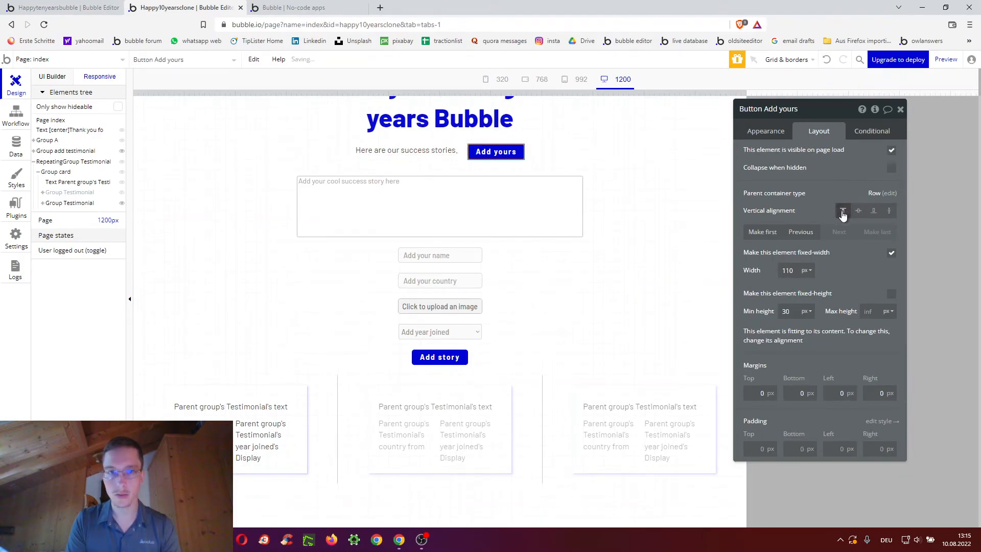
Set the top margin of the "Thank you for 10 great years Bubble" heading to 40 px.
left_click(453, 126)
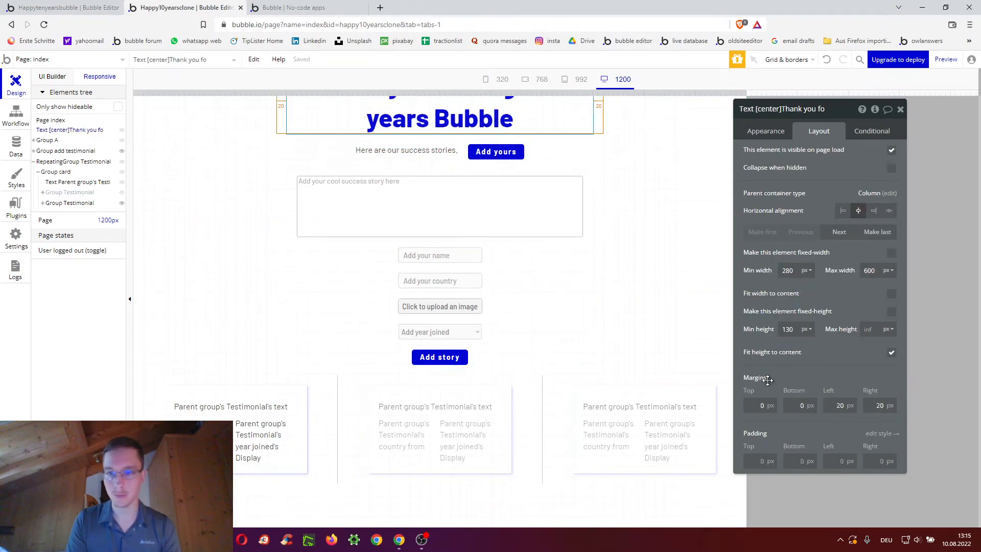
left_click(758, 405)
type("4")
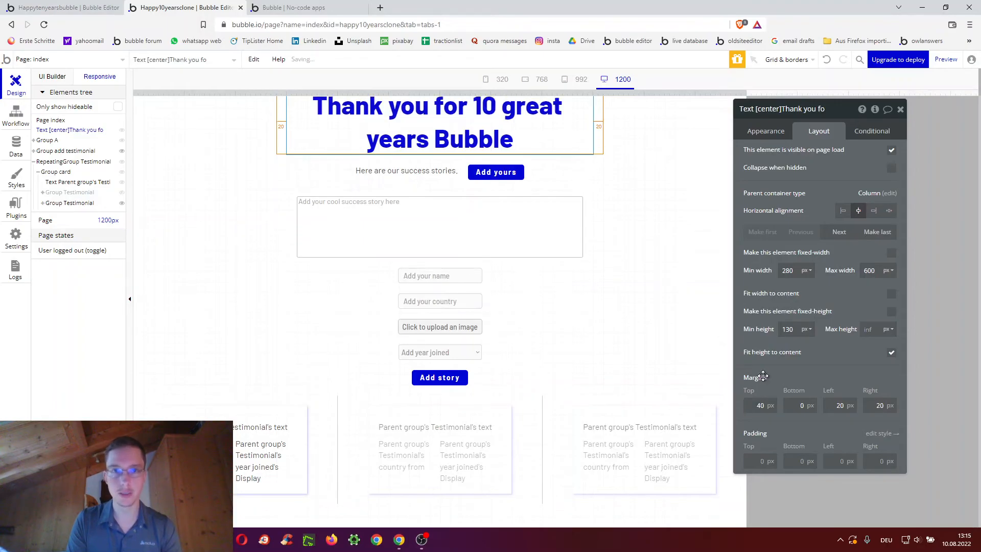
Check the add-story form in the page preview and refresh the preview to the latest version.
left_click(303, 8)
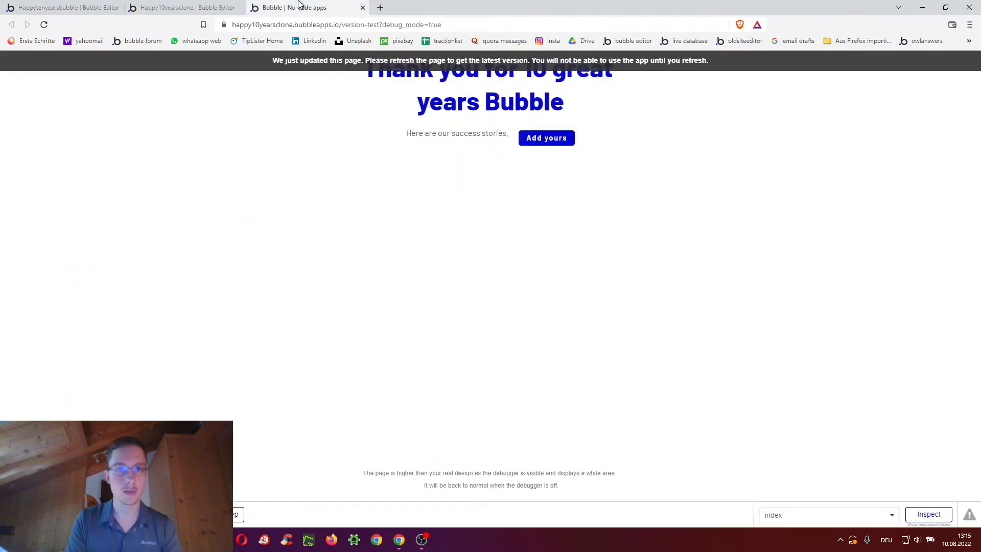
left_click(536, 138)
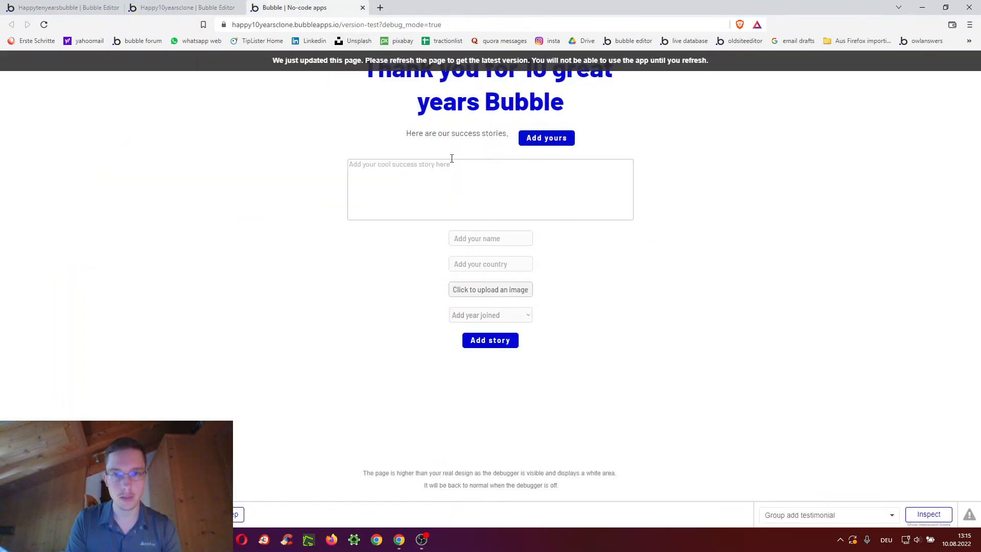
left_click(427, 66)
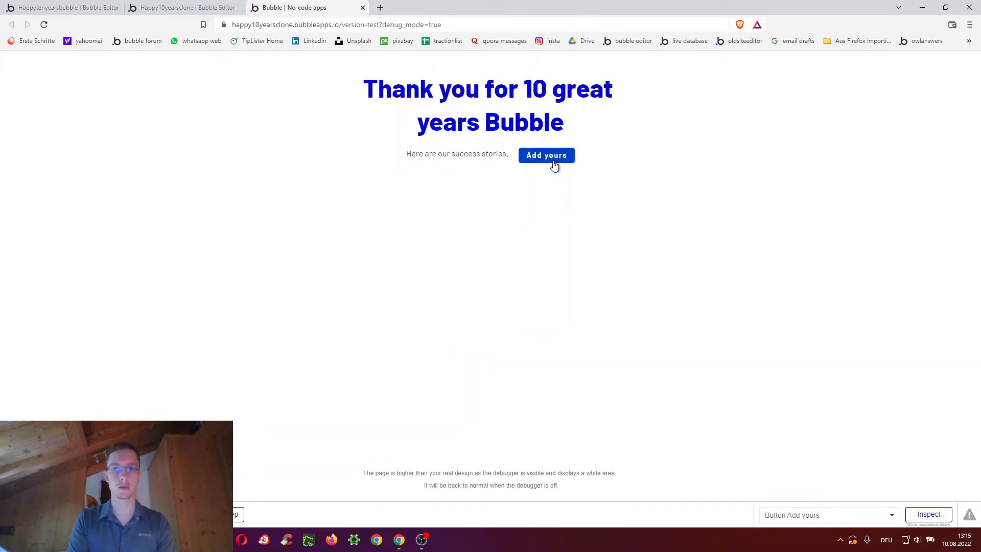
Start a test testimonial in the preview with the story "Wow now I am sooo rich I can buy 20 lambos", a name and the country Germany.
left_click(543, 156)
left_click(450, 205)
type("Wow")
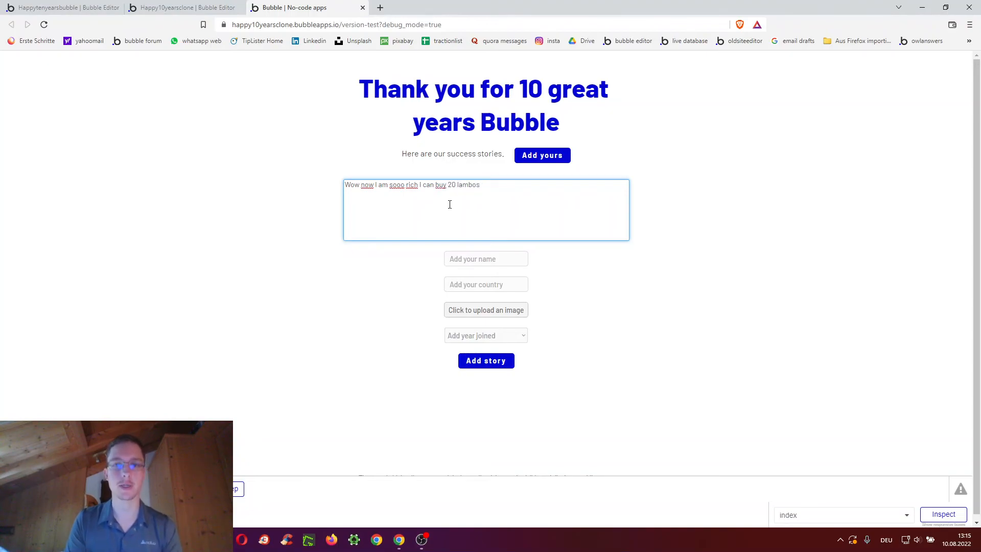
left_click(459, 259)
type("Tas")
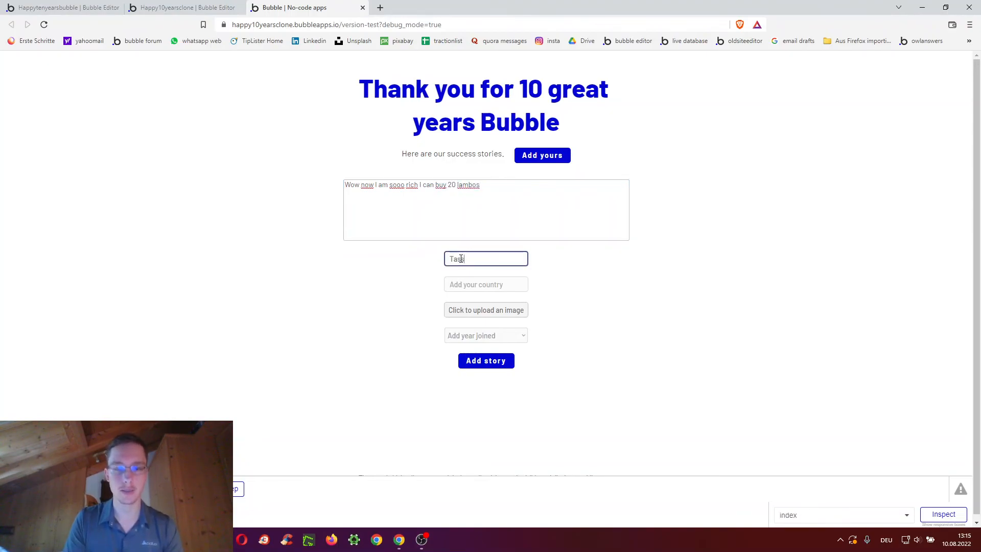
left_click(467, 279)
type("G")
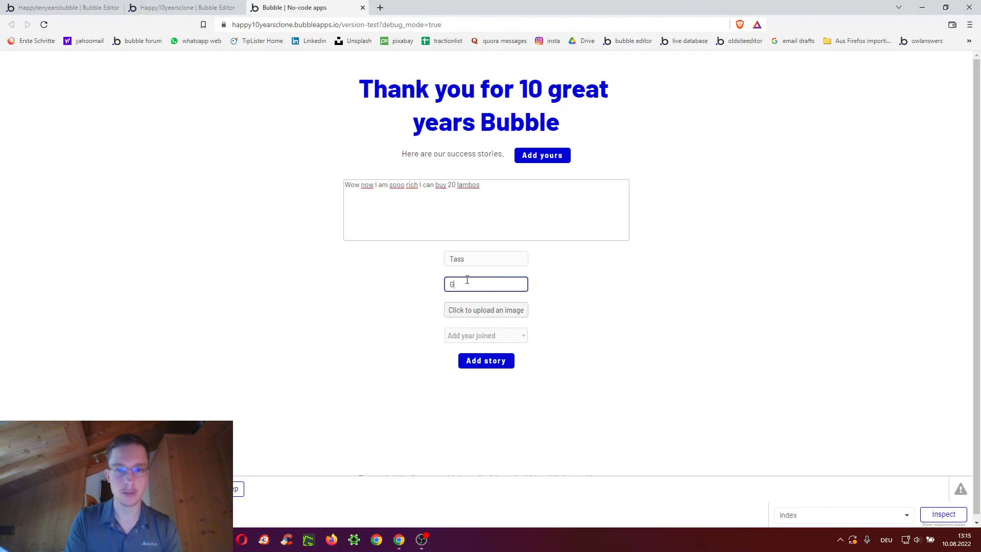
type("ermany")
Upload the white and brown robot toy photo from the Desktop, choose 2018 as the year joined, and submit the story.
left_click(491, 315)
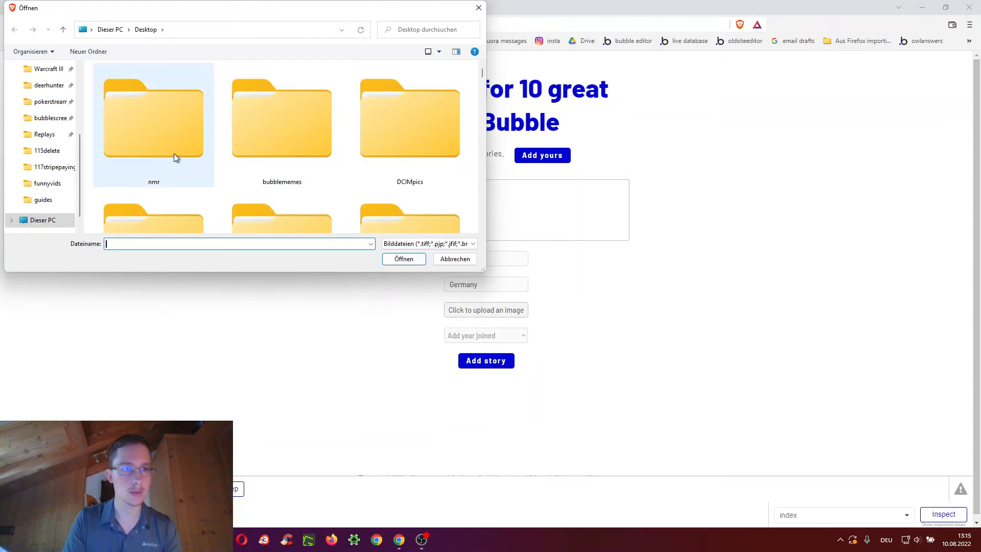
scroll(167, 161, "down", 10)
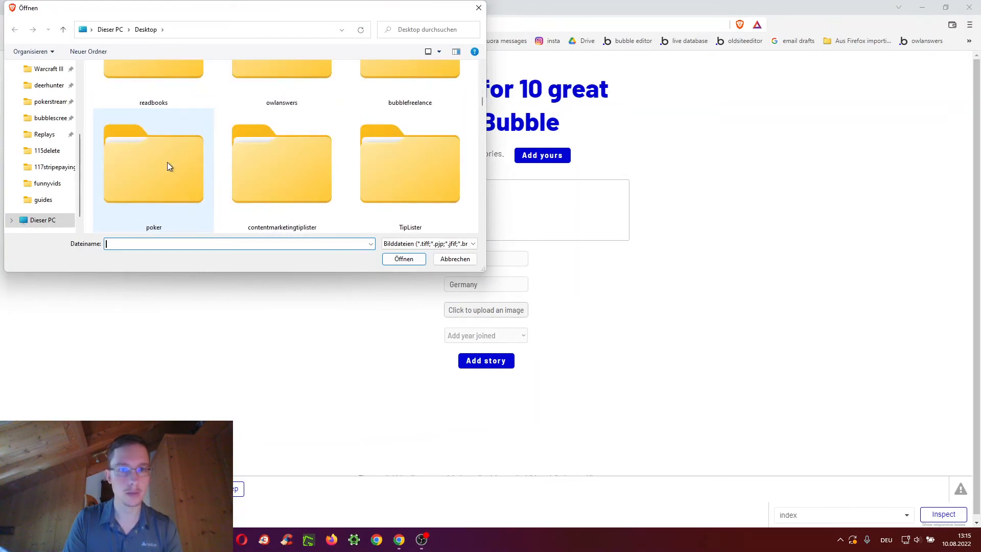
scroll(167, 162, "down", 3)
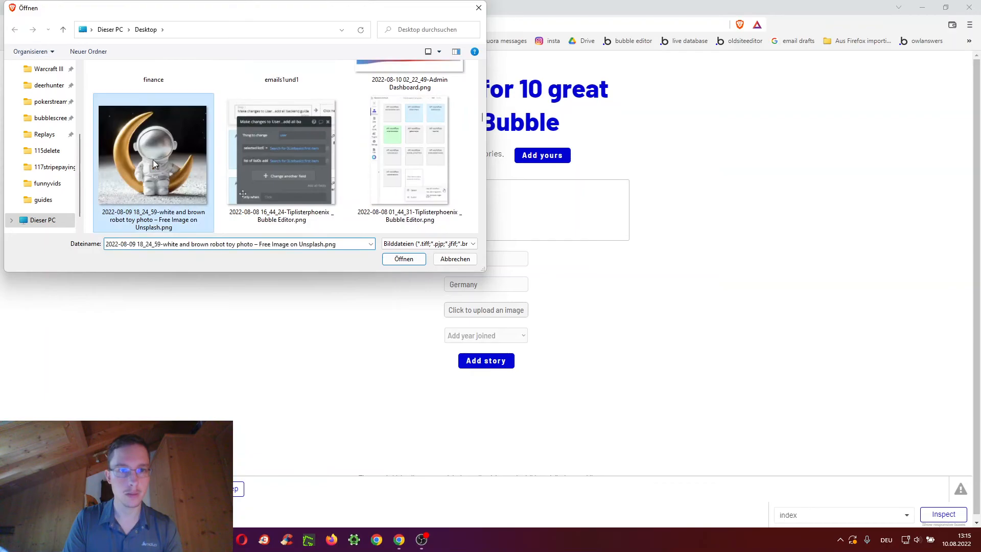
double_click(152, 159)
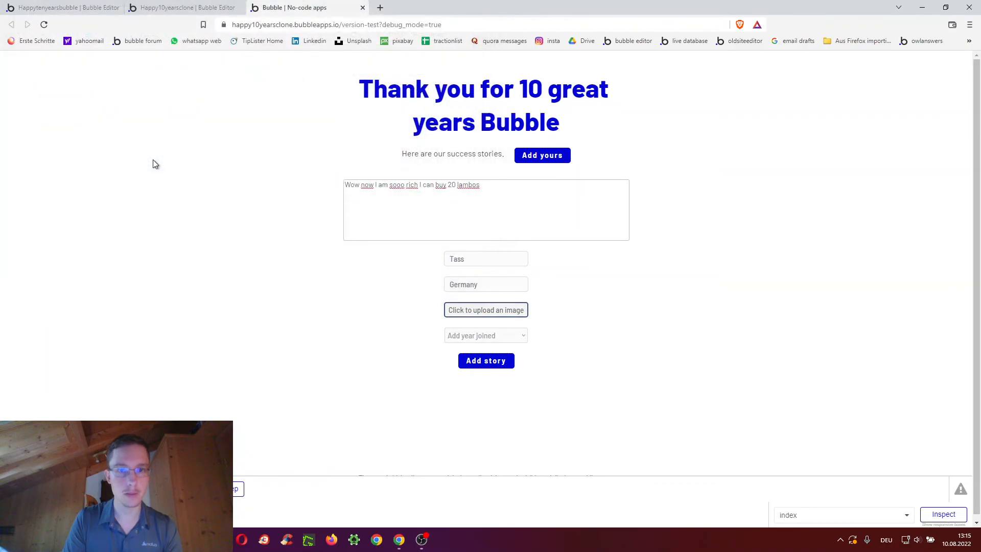
left_click(478, 336)
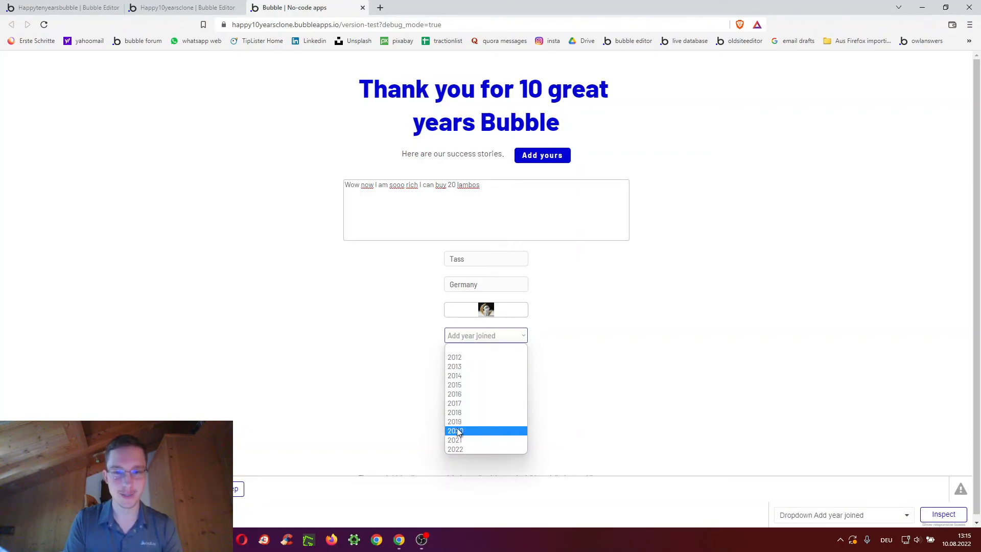
left_click(458, 413)
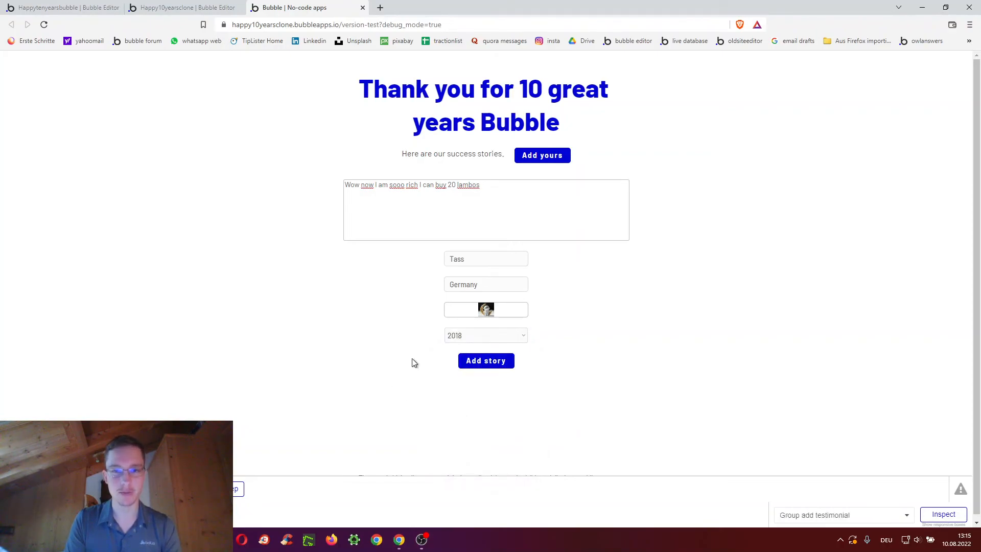
left_click(486, 368)
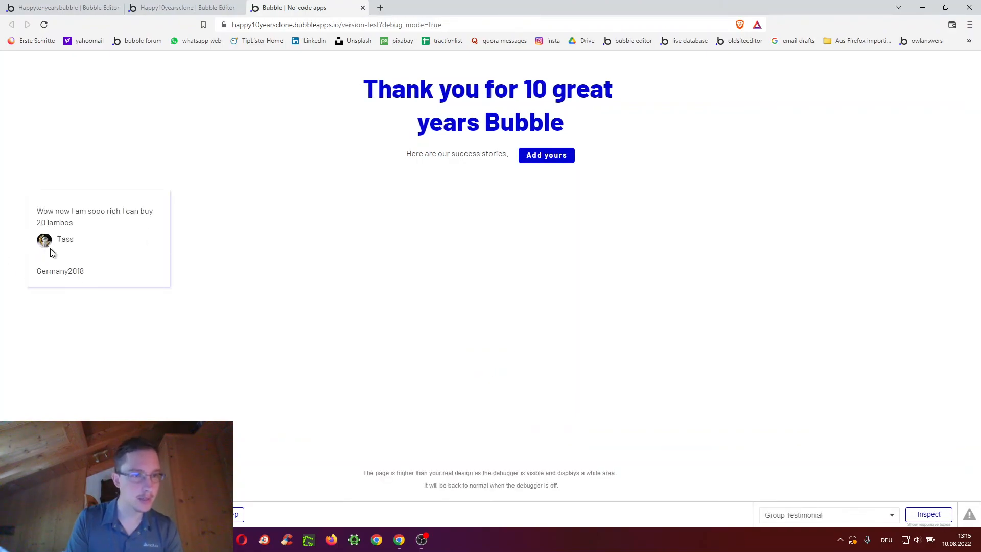
In the clone's editor, review the conditions of both card rows and set the picture-and-username row's minimum height to 0 px.
left_click(187, 8)
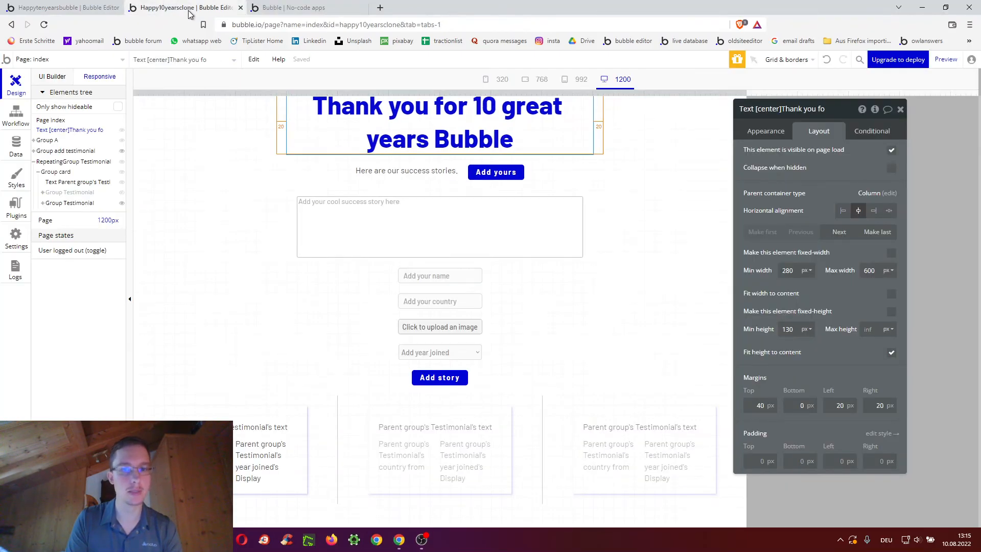
left_click(94, 6)
left_click(187, 8)
left_click(60, 193)
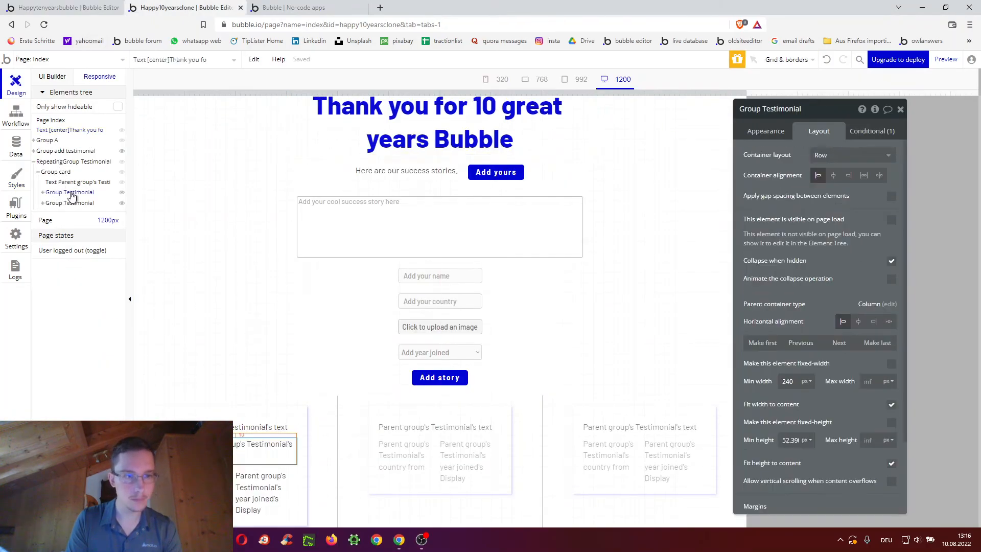
scroll(271, 398, "down", 1)
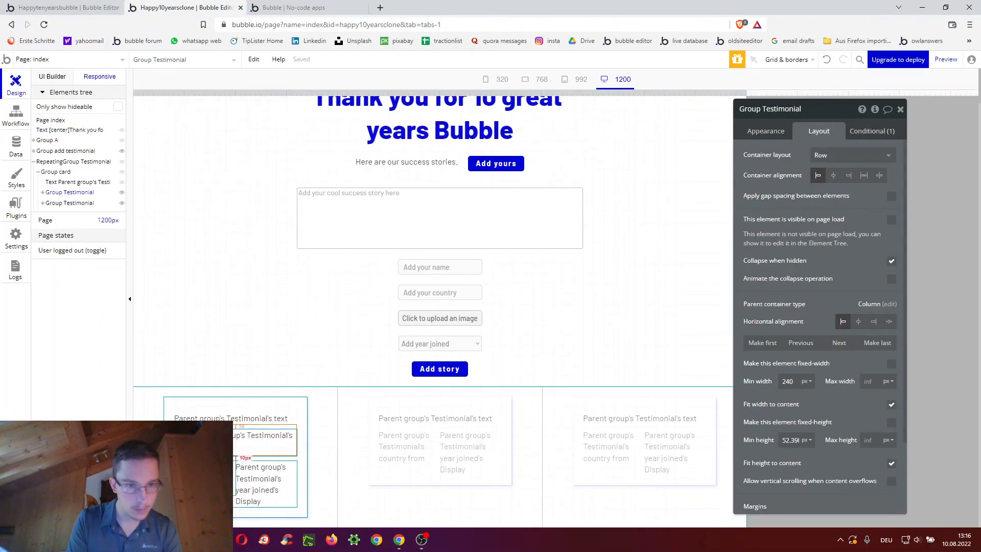
left_click(234, 511)
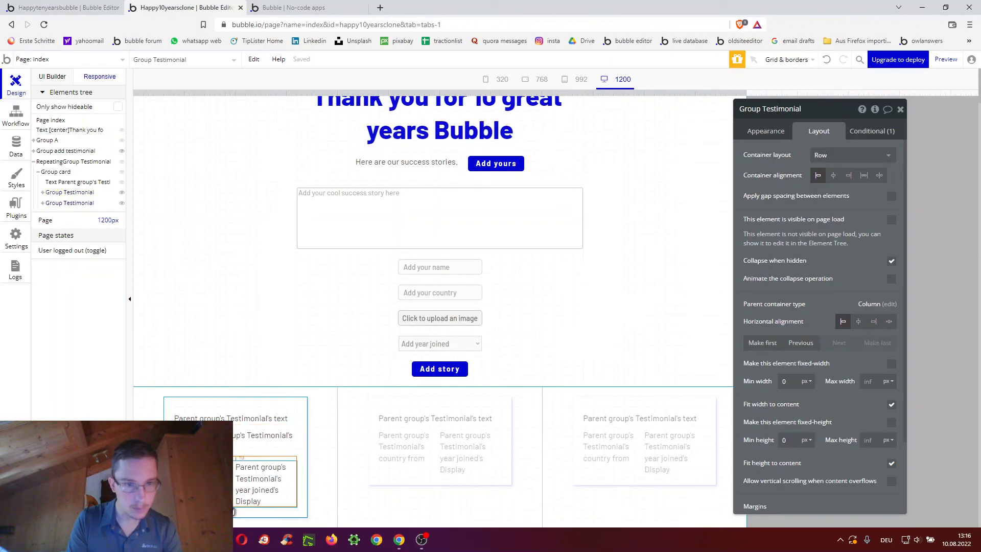
left_click(871, 131)
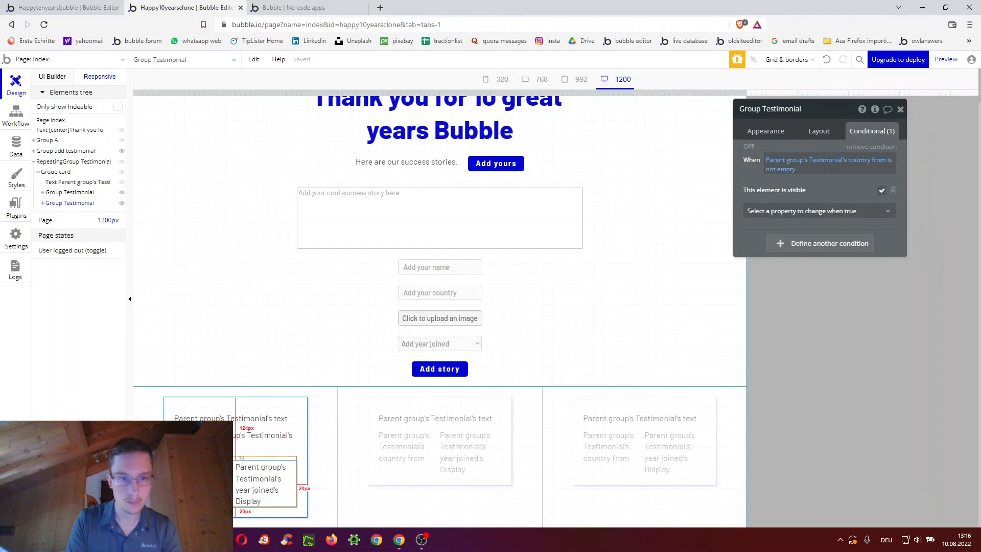
left_click(265, 442)
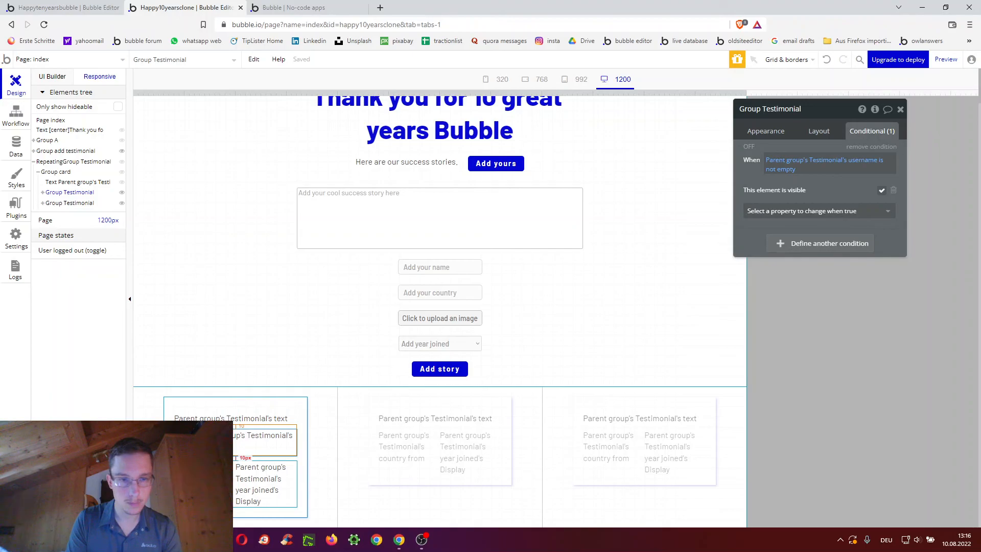
left_click(818, 131)
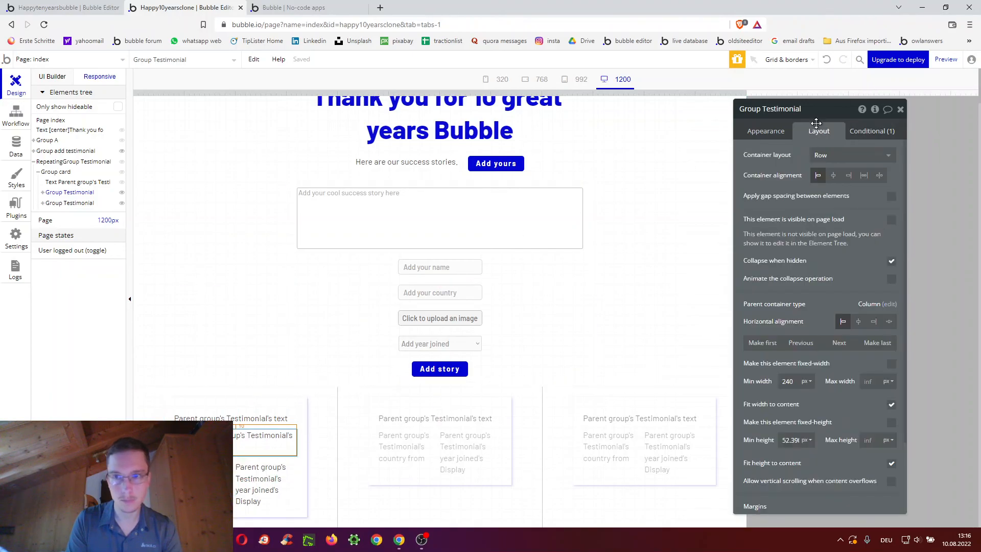
scroll(792, 286, "down", 2)
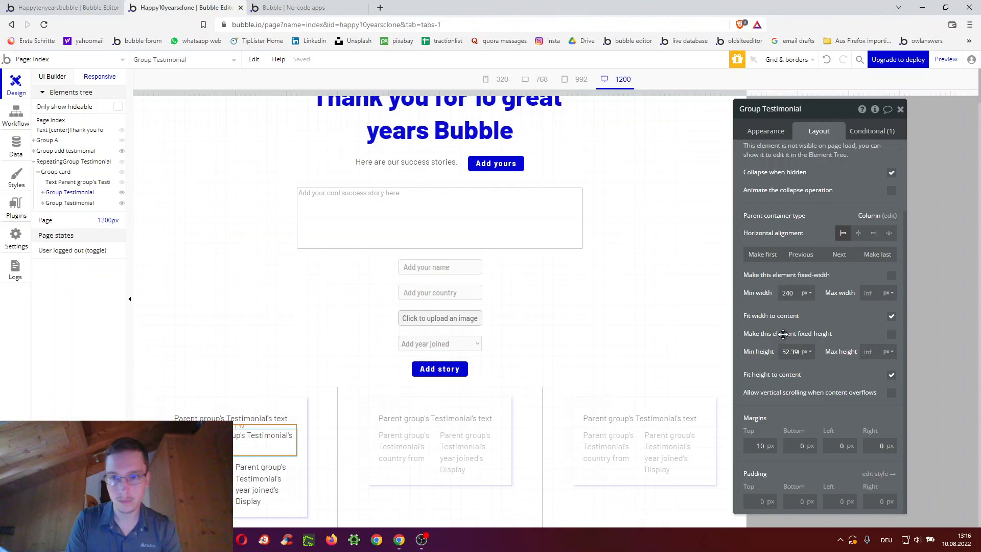
type("0")
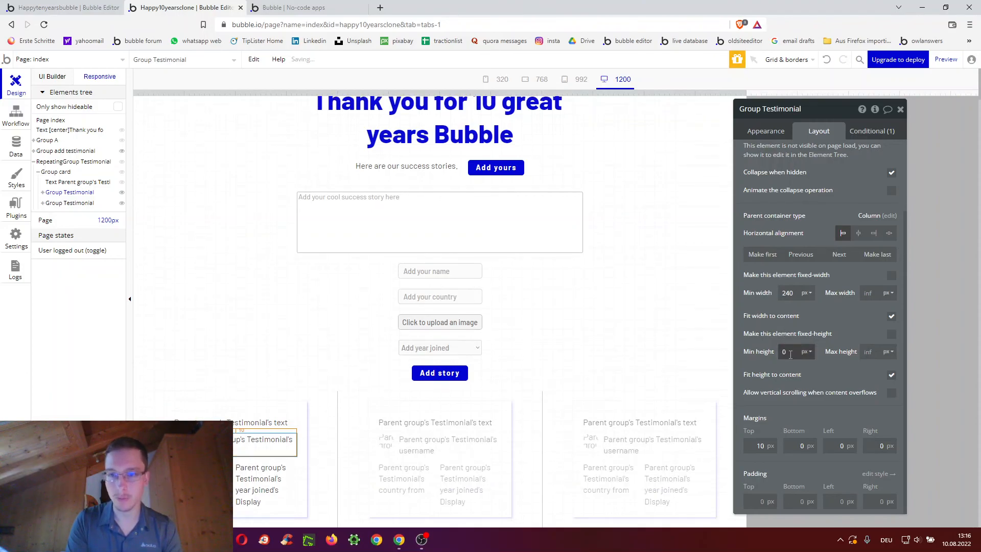
Check the layout settings of the country text, year-joined text and their row, and inspect the testimonial card in the refreshed preview.
left_click(255, 483)
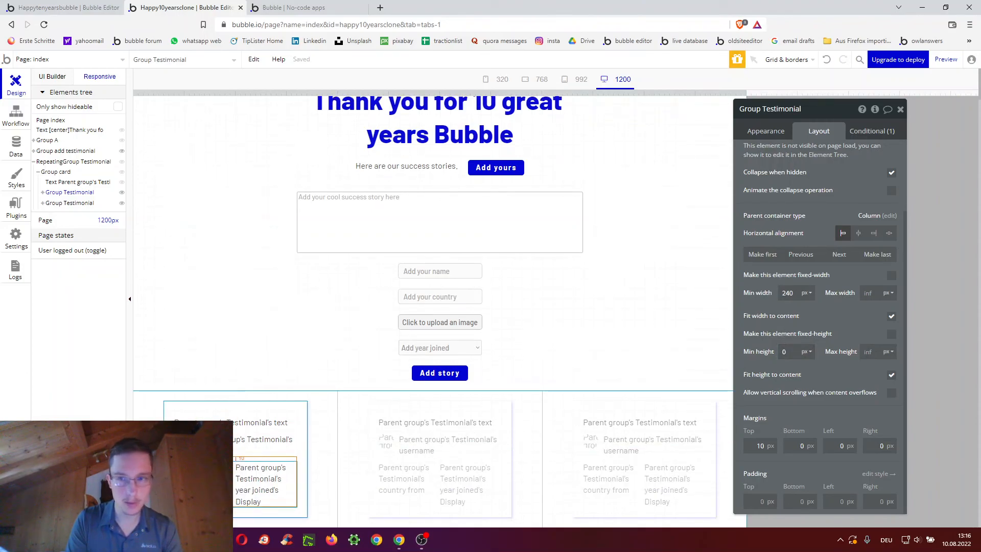
left_click(258, 478)
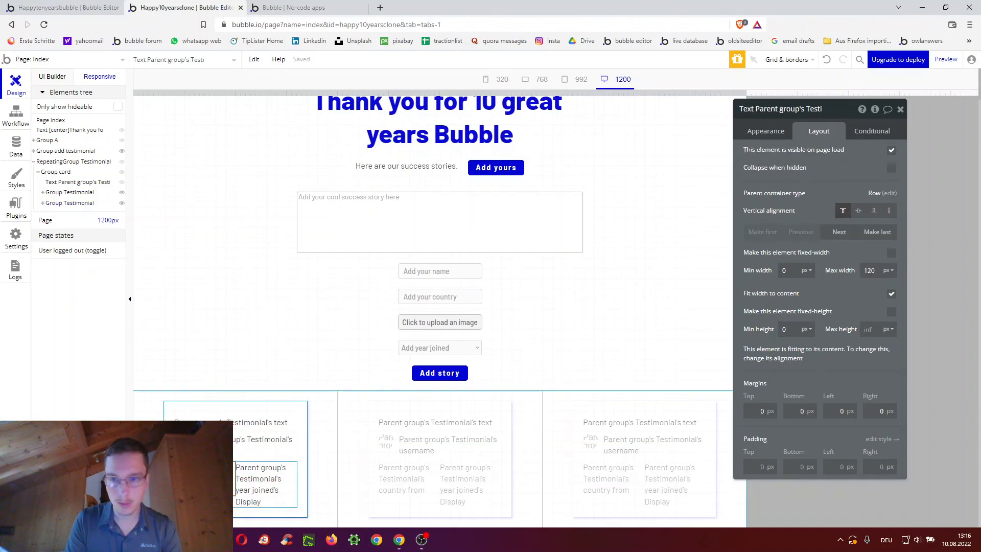
left_click(257, 481)
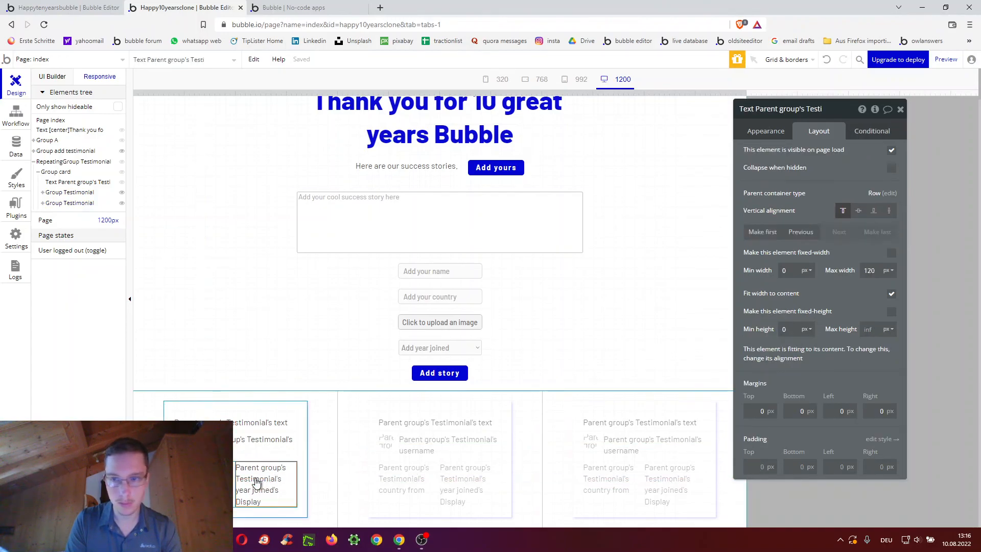
left_click(257, 481)
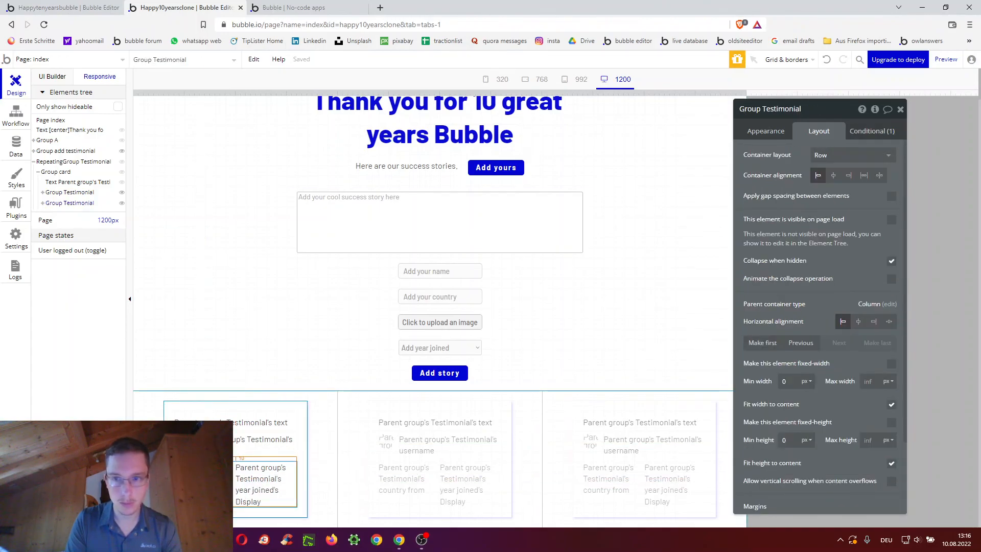
left_click(294, 7)
left_click(303, 62)
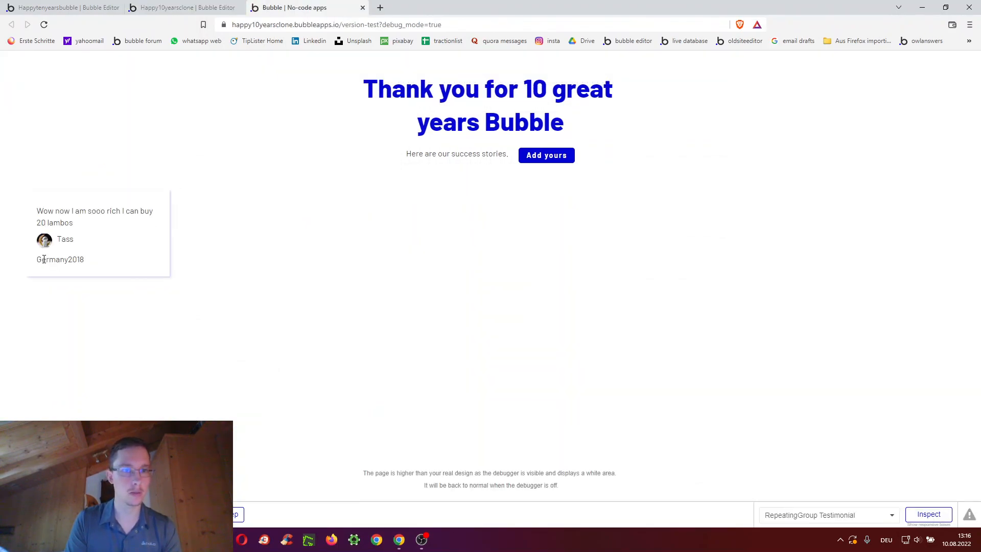
Submit a second test story "hi i am so cool test me" from "tester" in "pakistan" without image or year, and return to the editor.
left_click(562, 156)
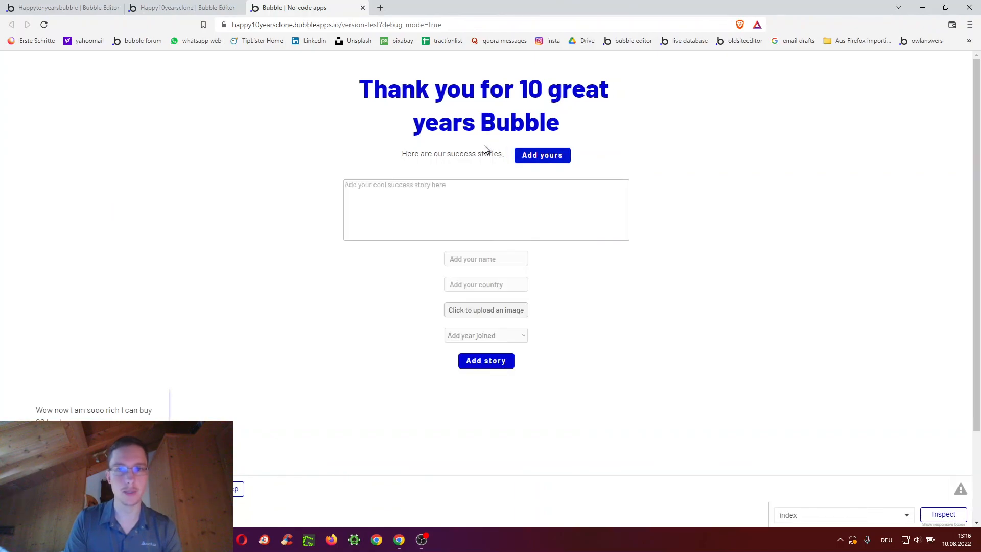
left_click(435, 189)
type("hi i am s")
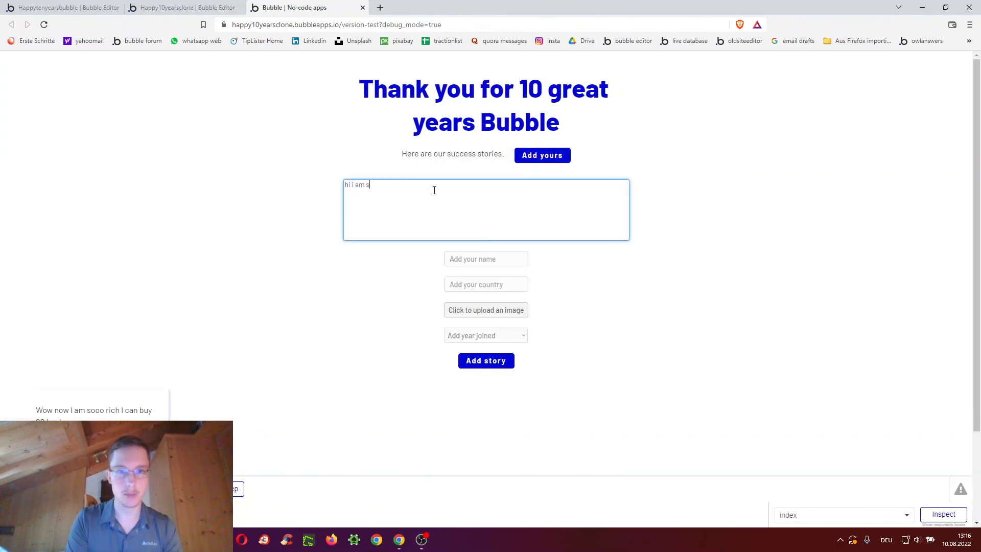
type("o cool test me")
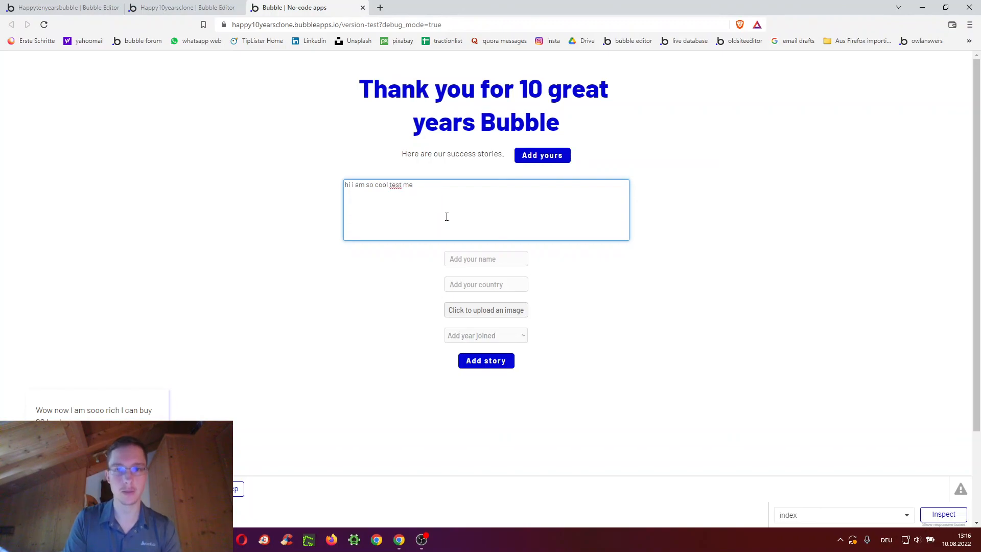
left_click(460, 259)
type("tester")
left_click(476, 278)
type("pakis")
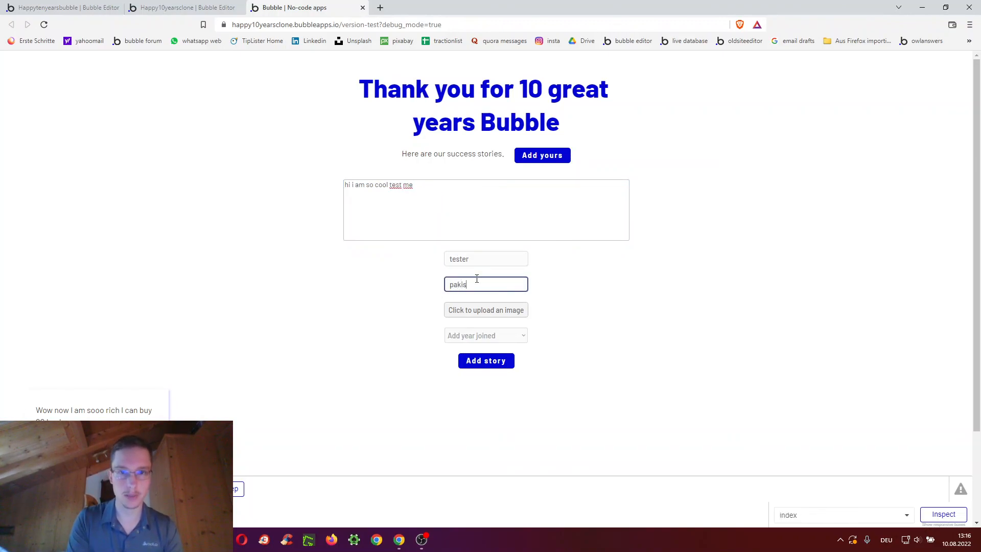
left_click(474, 360)
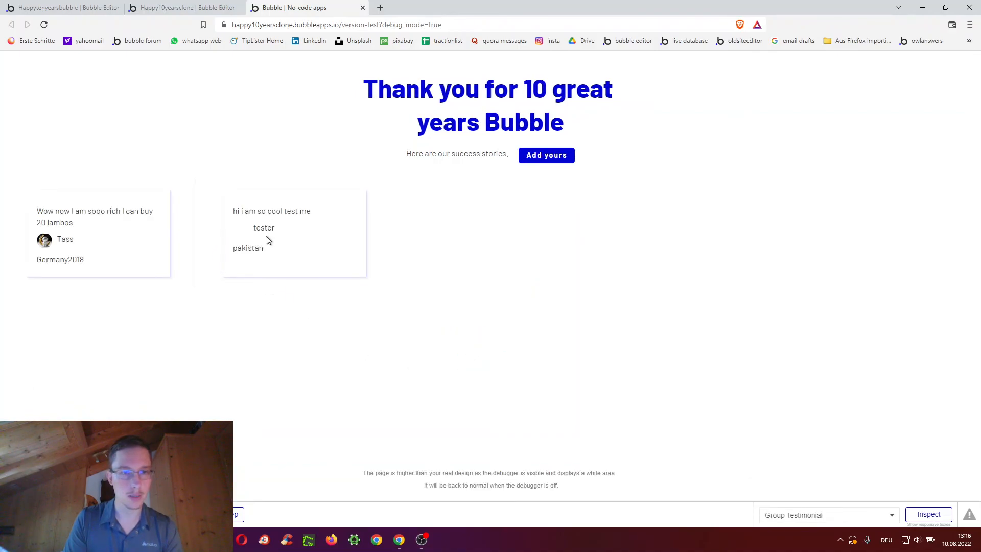
left_click(185, 7)
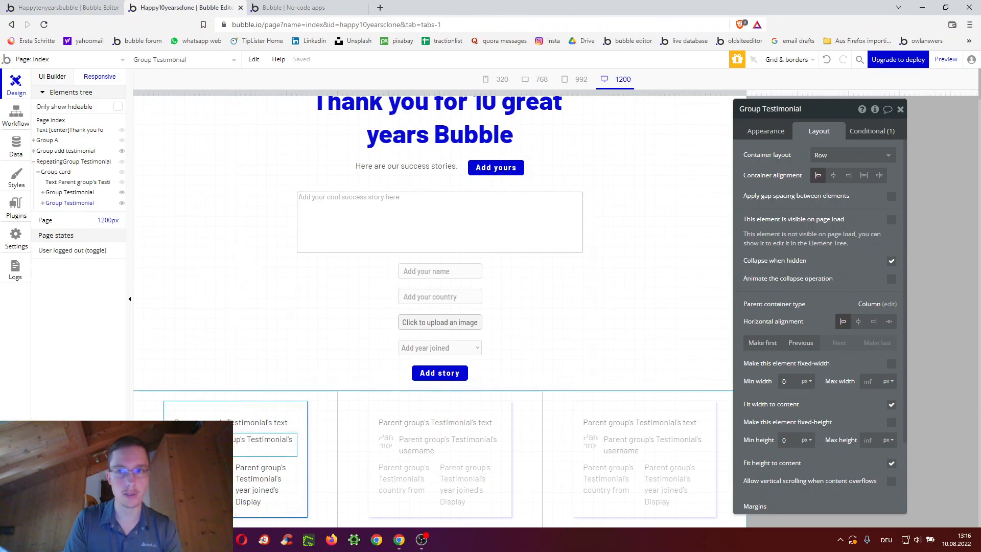
Make the card's user image hidden on page load and visible only when Parent group's Testimonial's user picture is not empty.
left_click(182, 442)
left_click(892, 169)
left_click(871, 131)
left_click(813, 152)
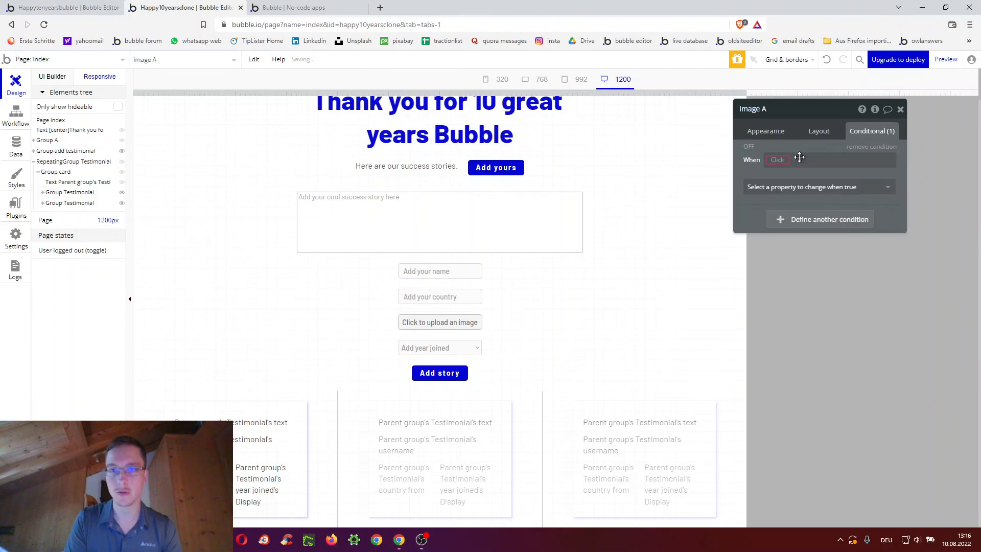
left_click(787, 160)
left_click(787, 188)
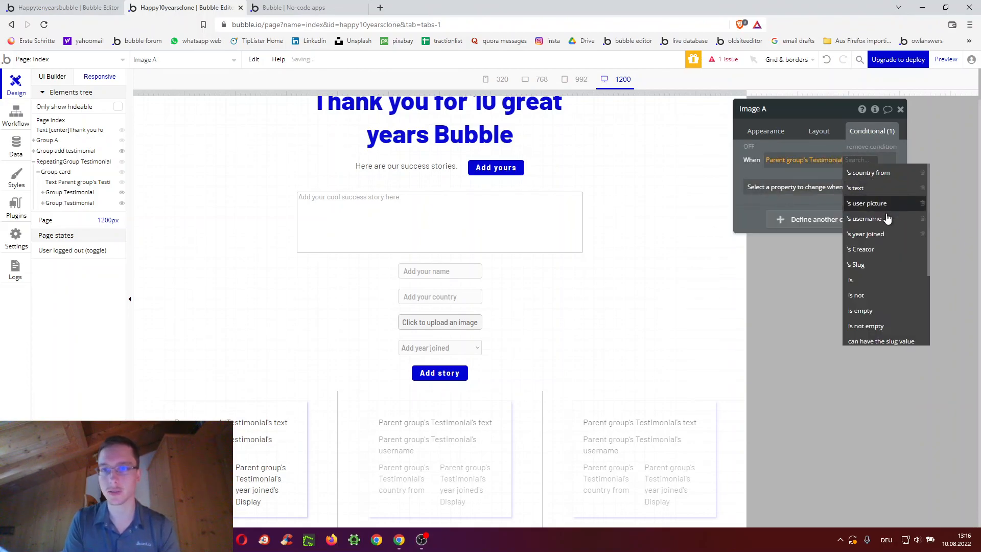
left_click(868, 203)
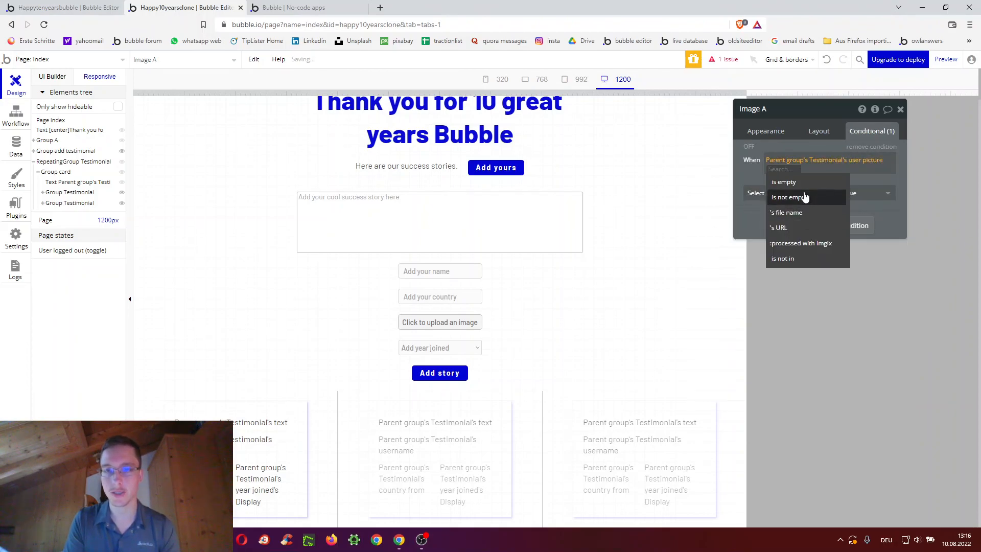
left_click(801, 198)
left_click(802, 193)
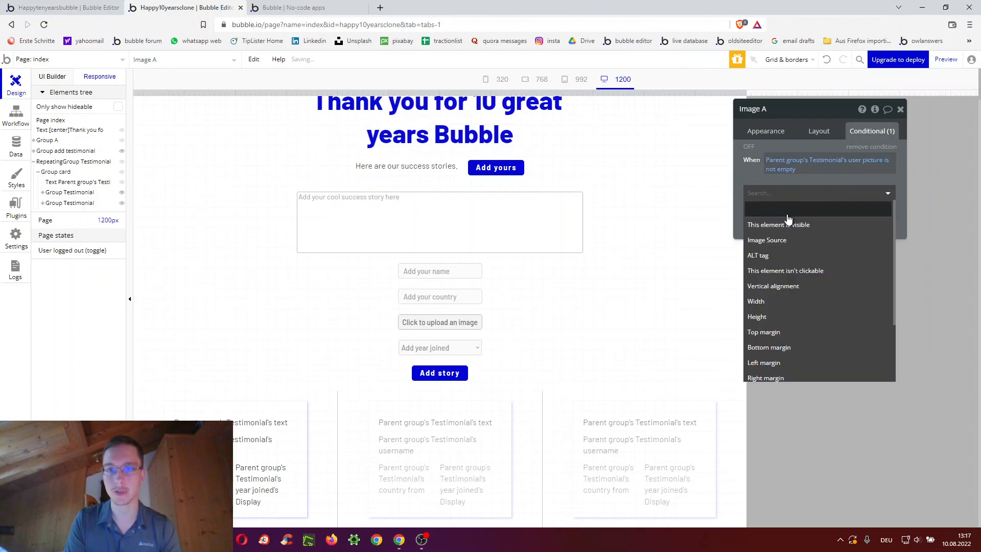
left_click(787, 223)
left_click(881, 190)
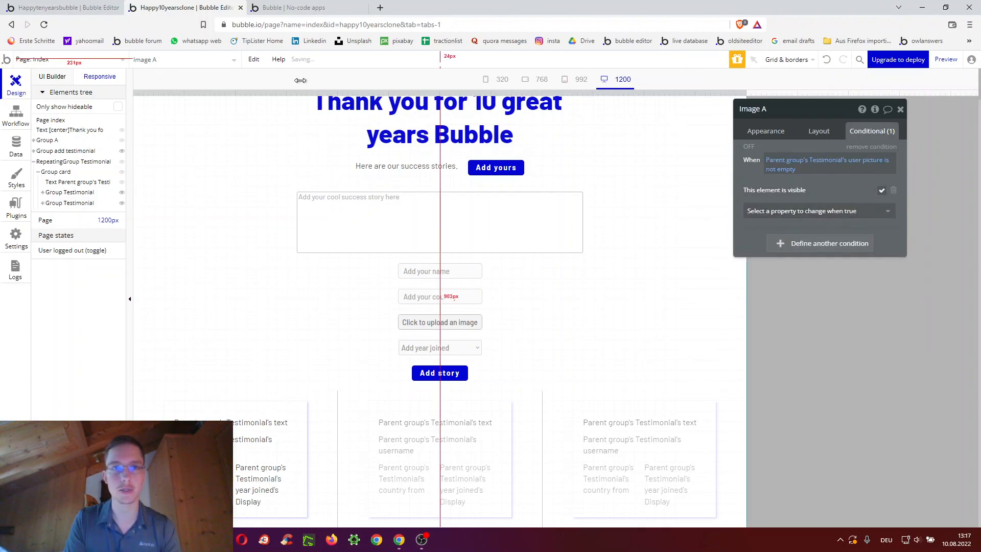
Refresh the clone's preview page to check the testimonial card submitted without a picture.
left_click(345, 5)
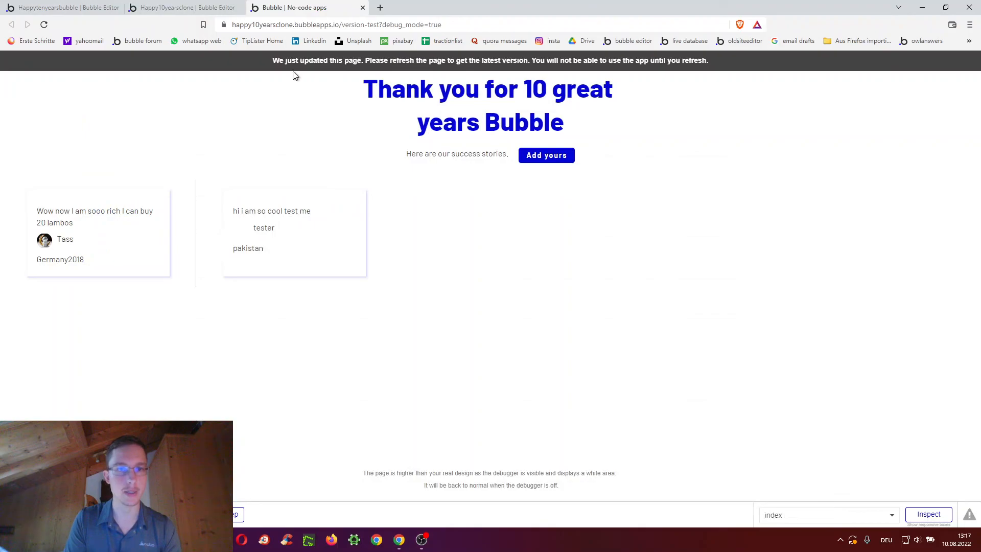
key("F5")
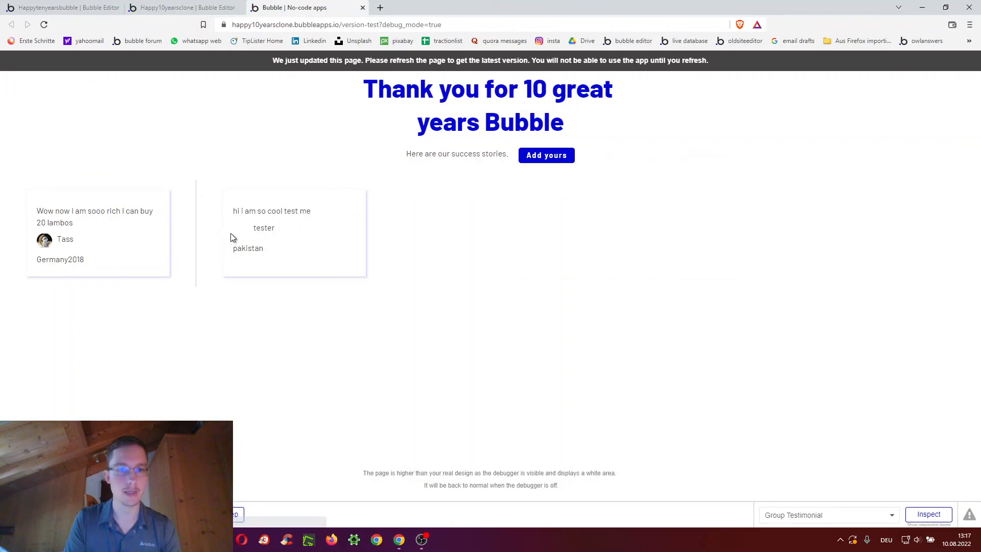